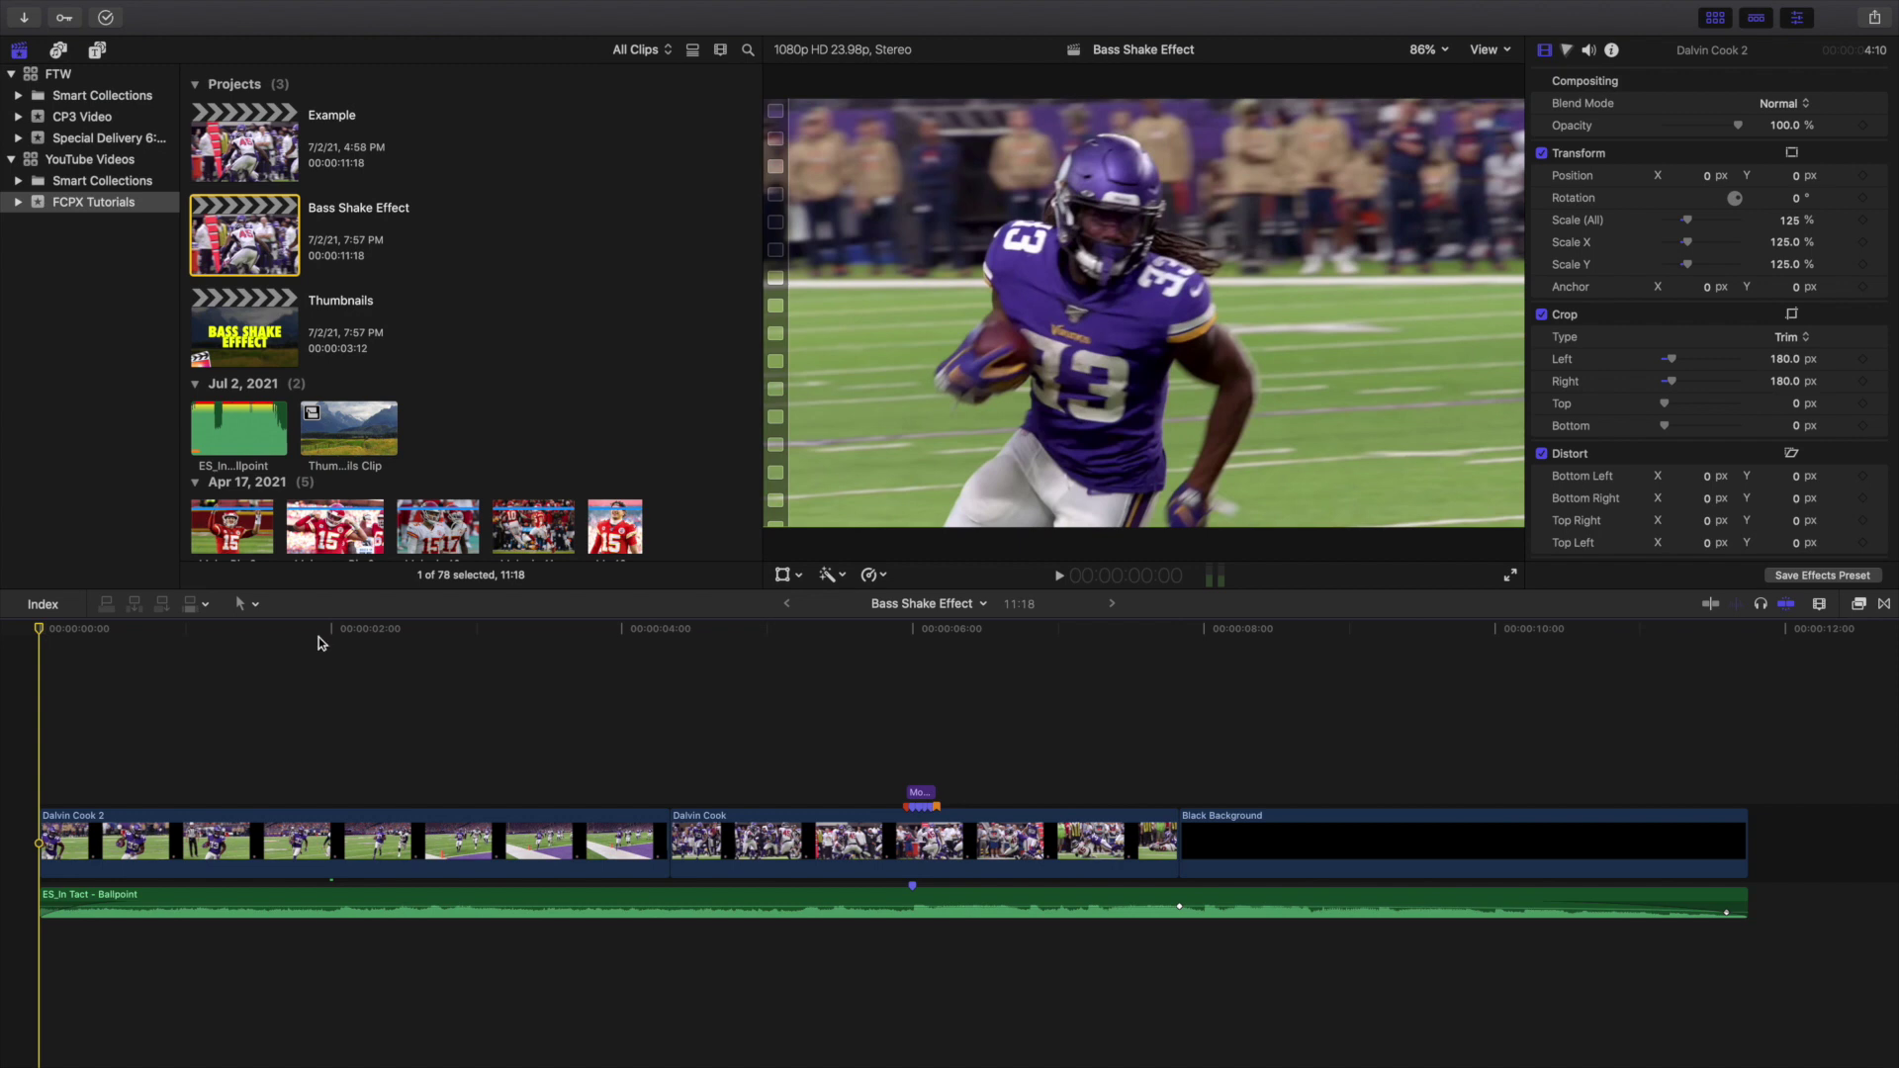
# Play back the Bass Shake Effect project repeatedly to examine the finished shake around the bass hit.
pyautogui.press('space')
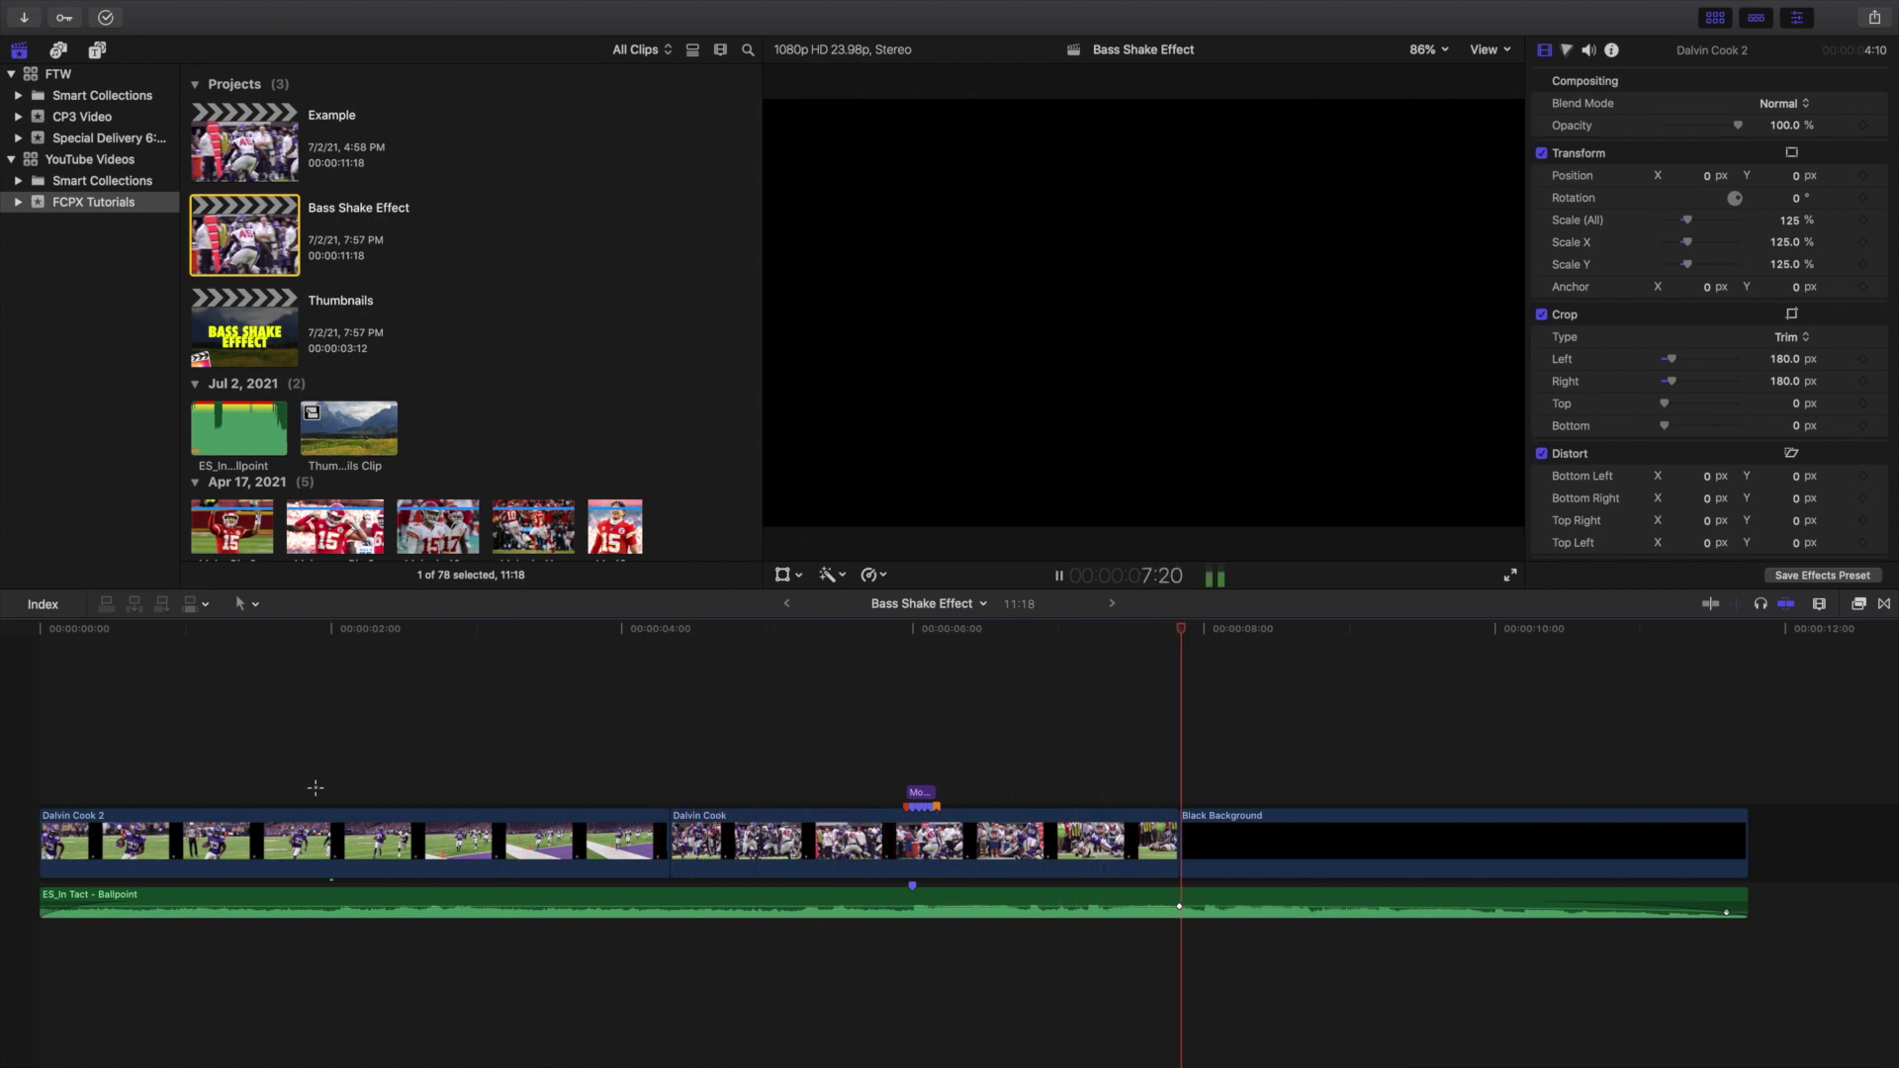
pyautogui.click(288, 801)
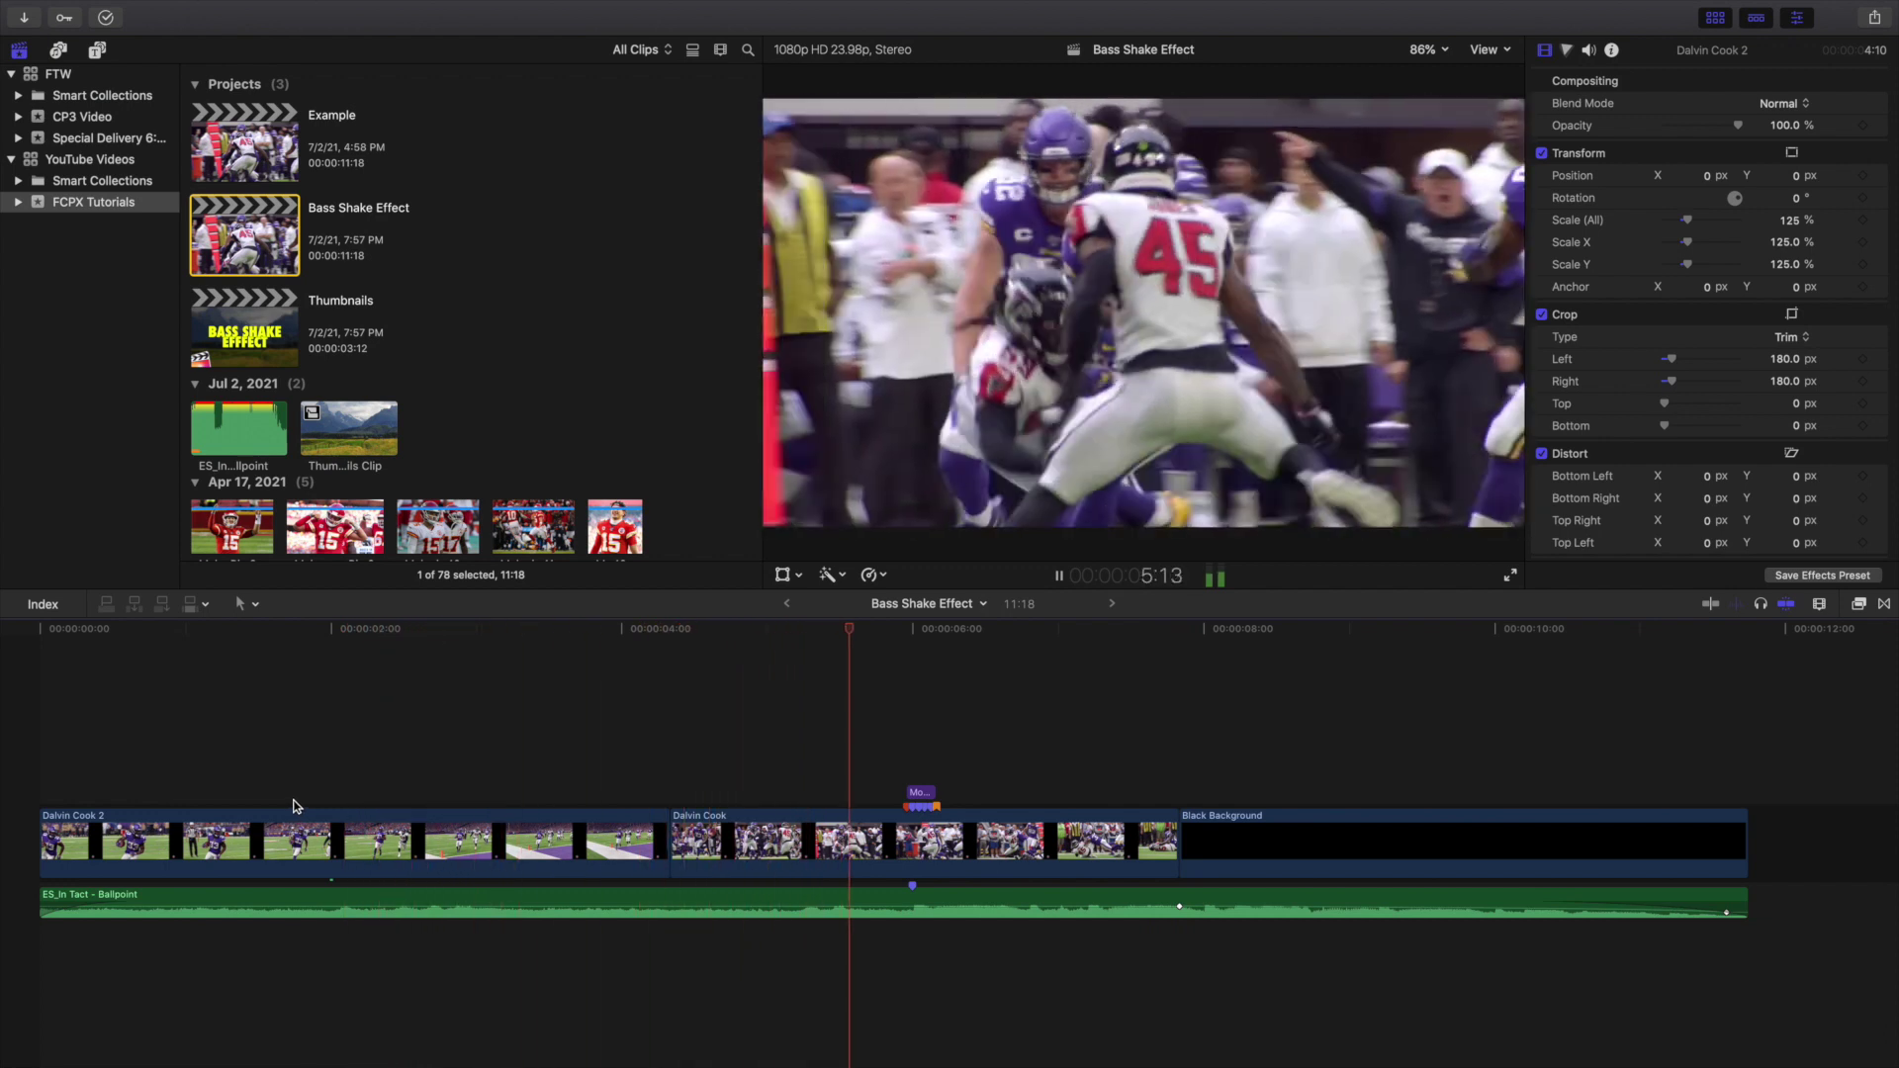
pyautogui.click(344, 775)
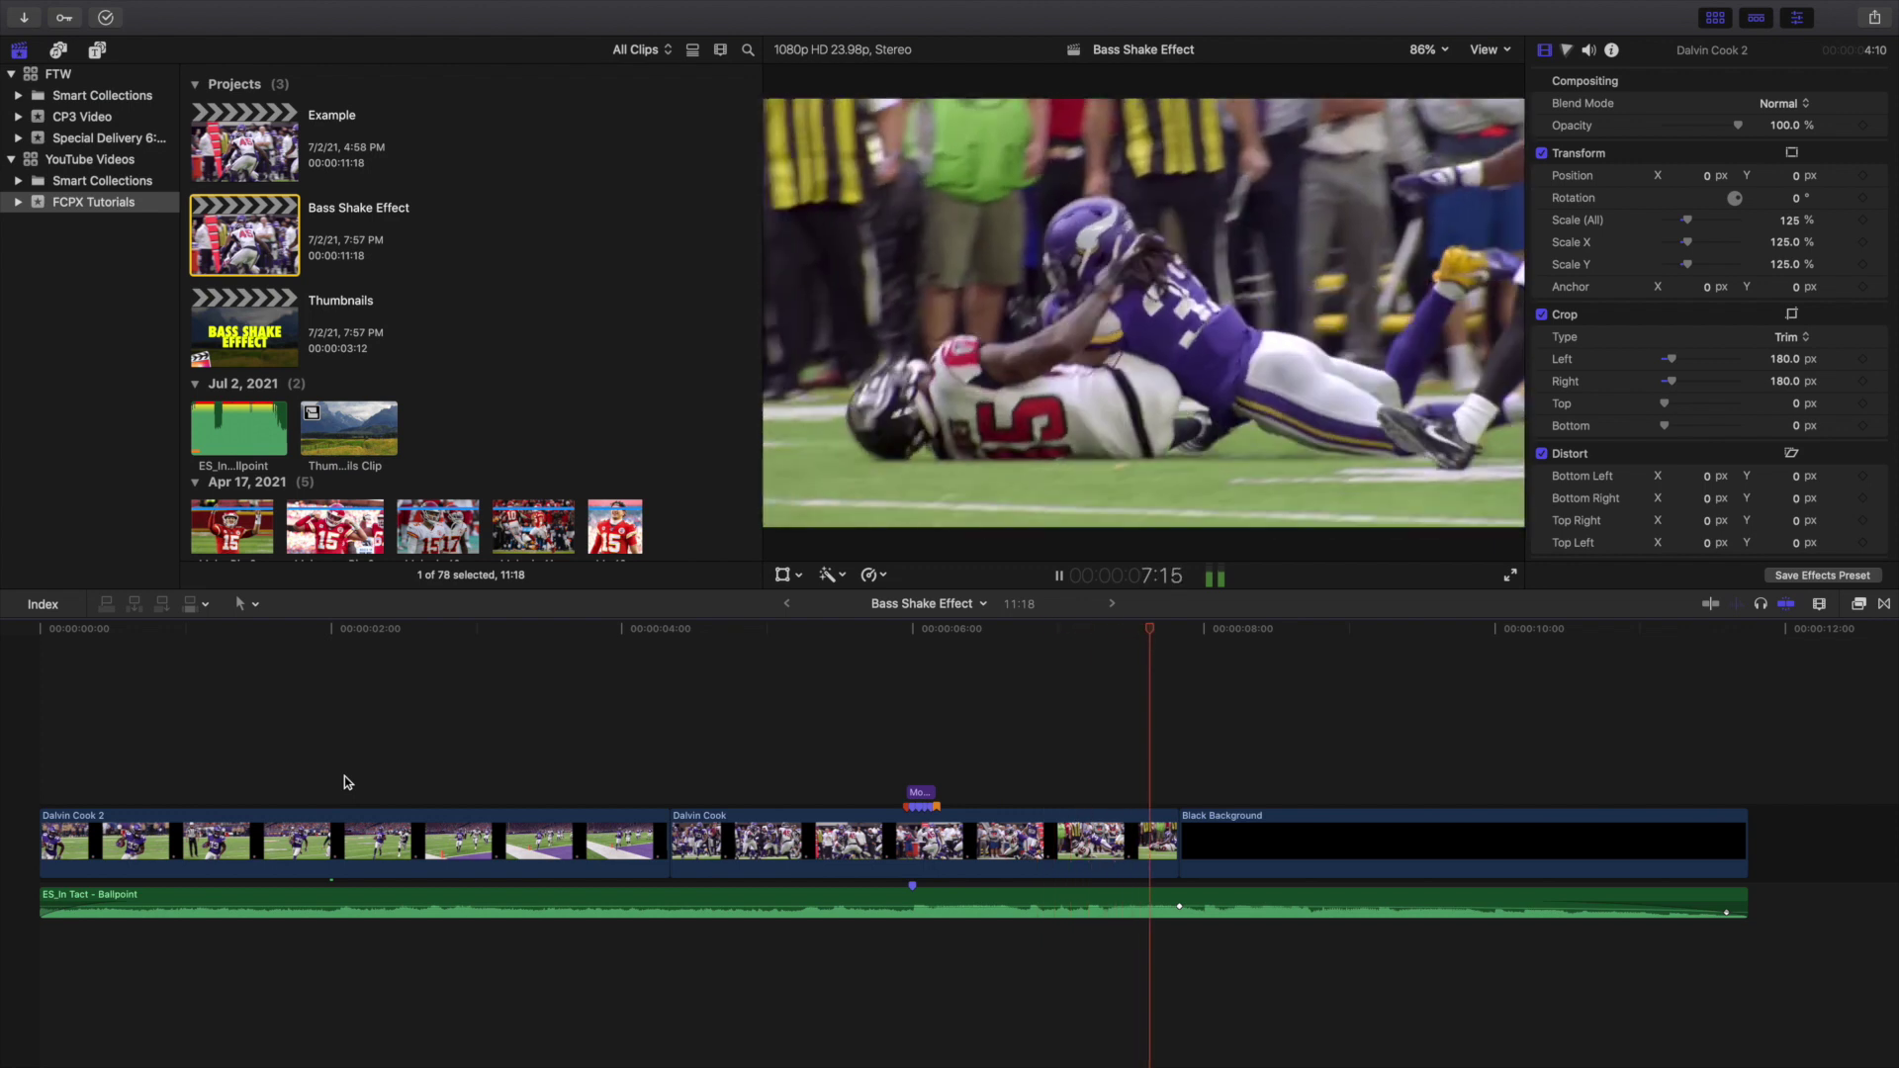
pyautogui.click(344, 775)
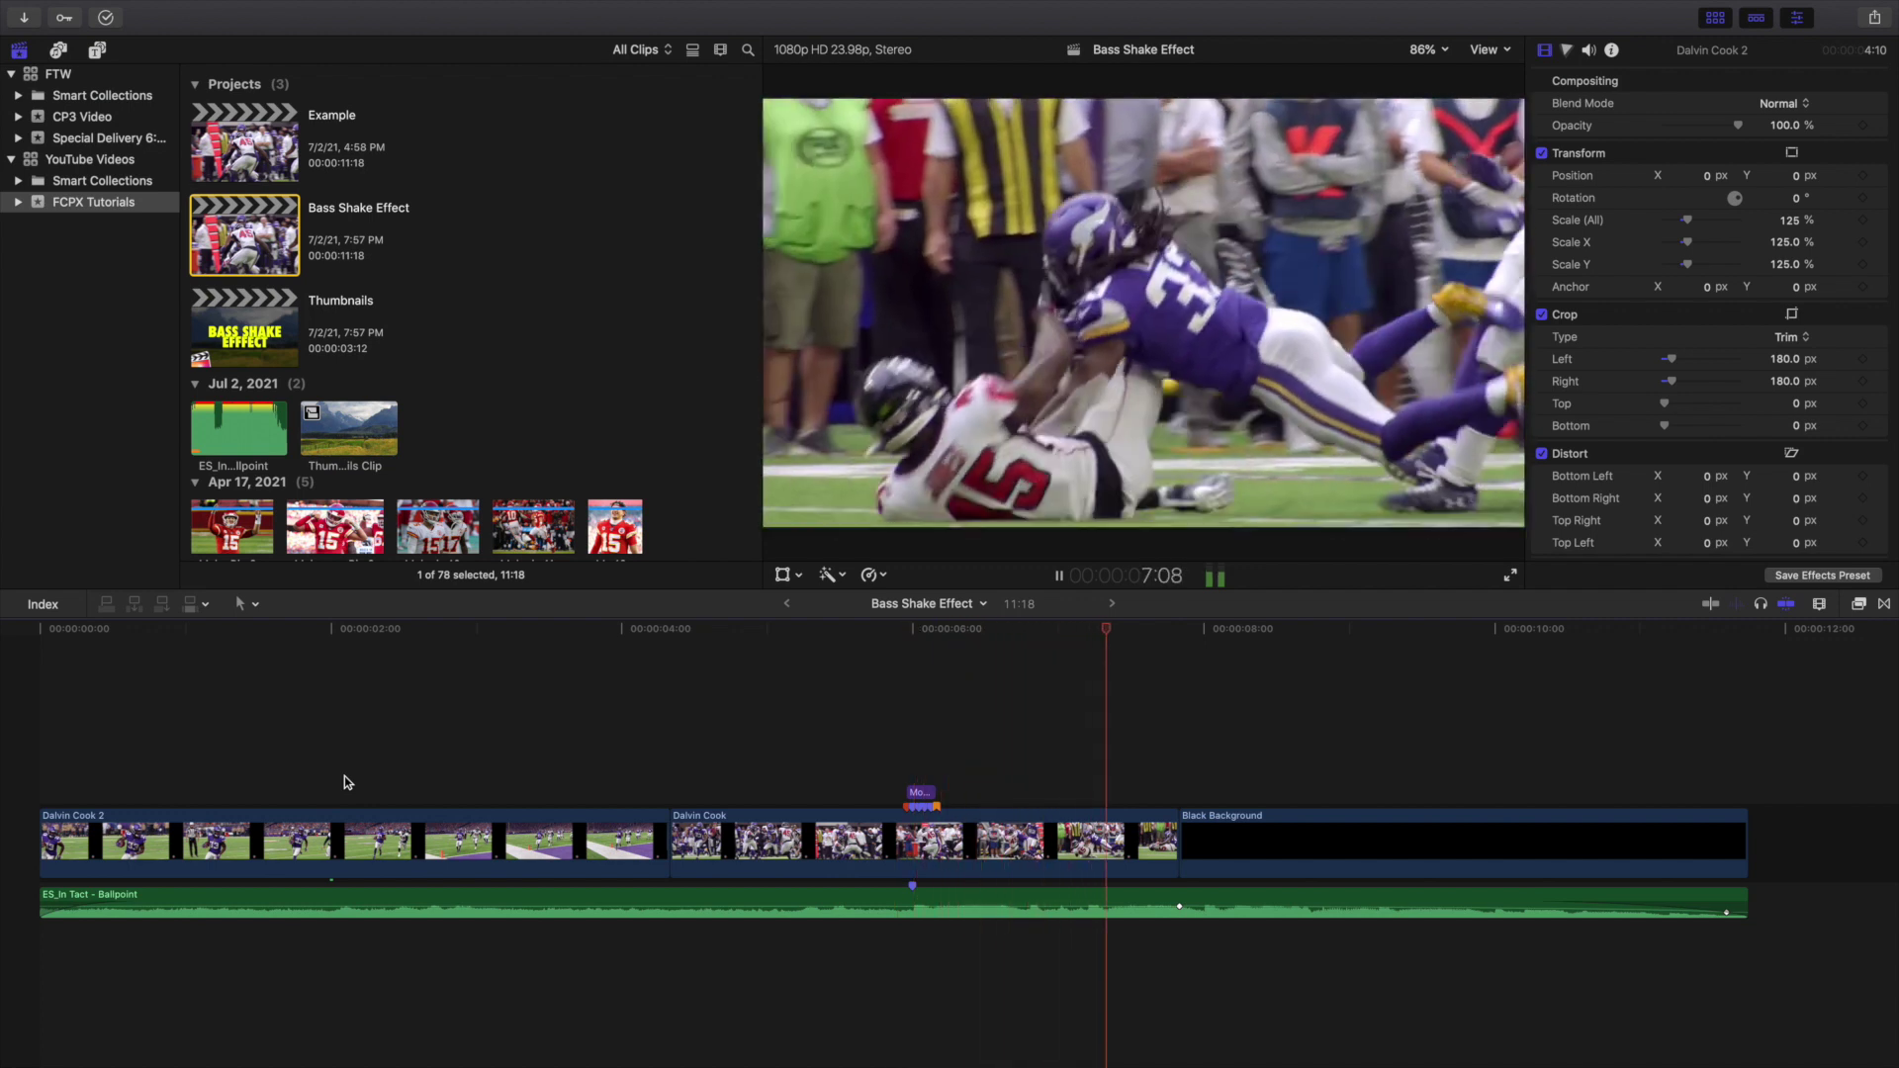
pyautogui.press('space')
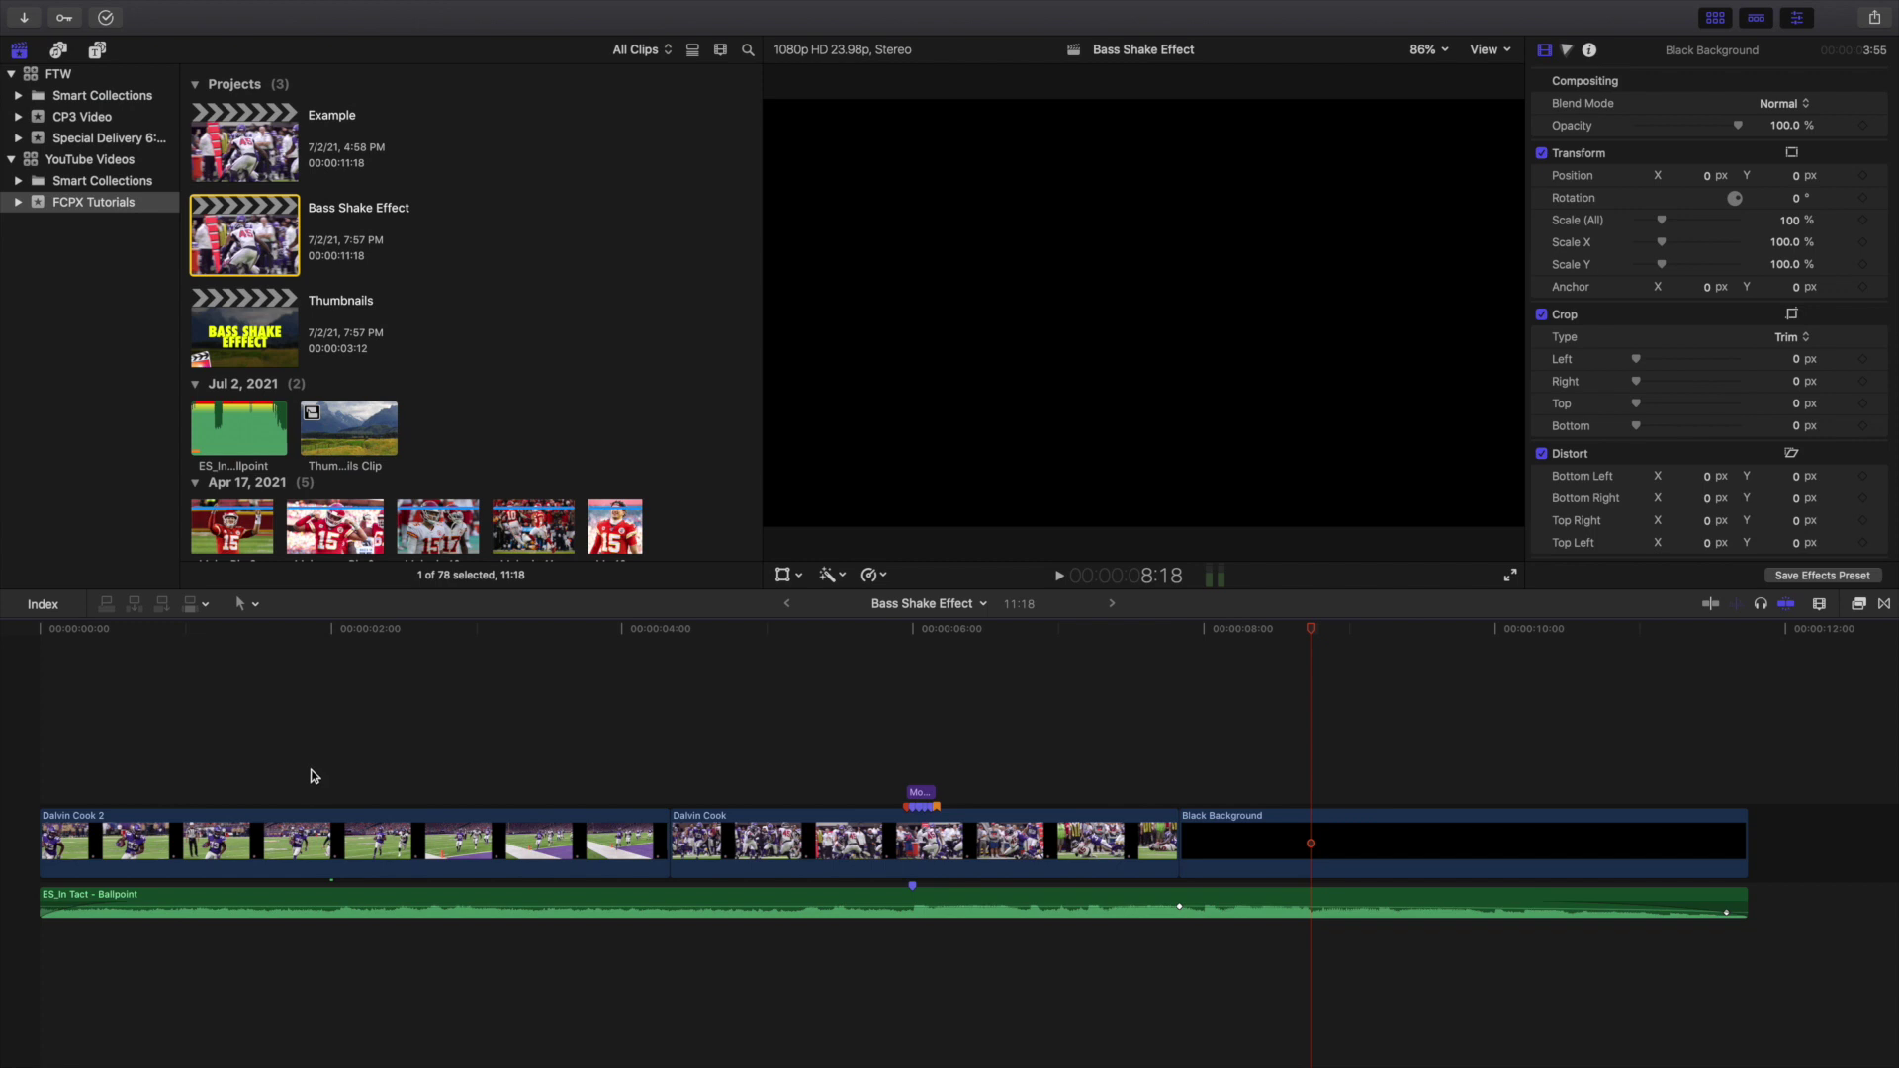
pyautogui.click(312, 777)
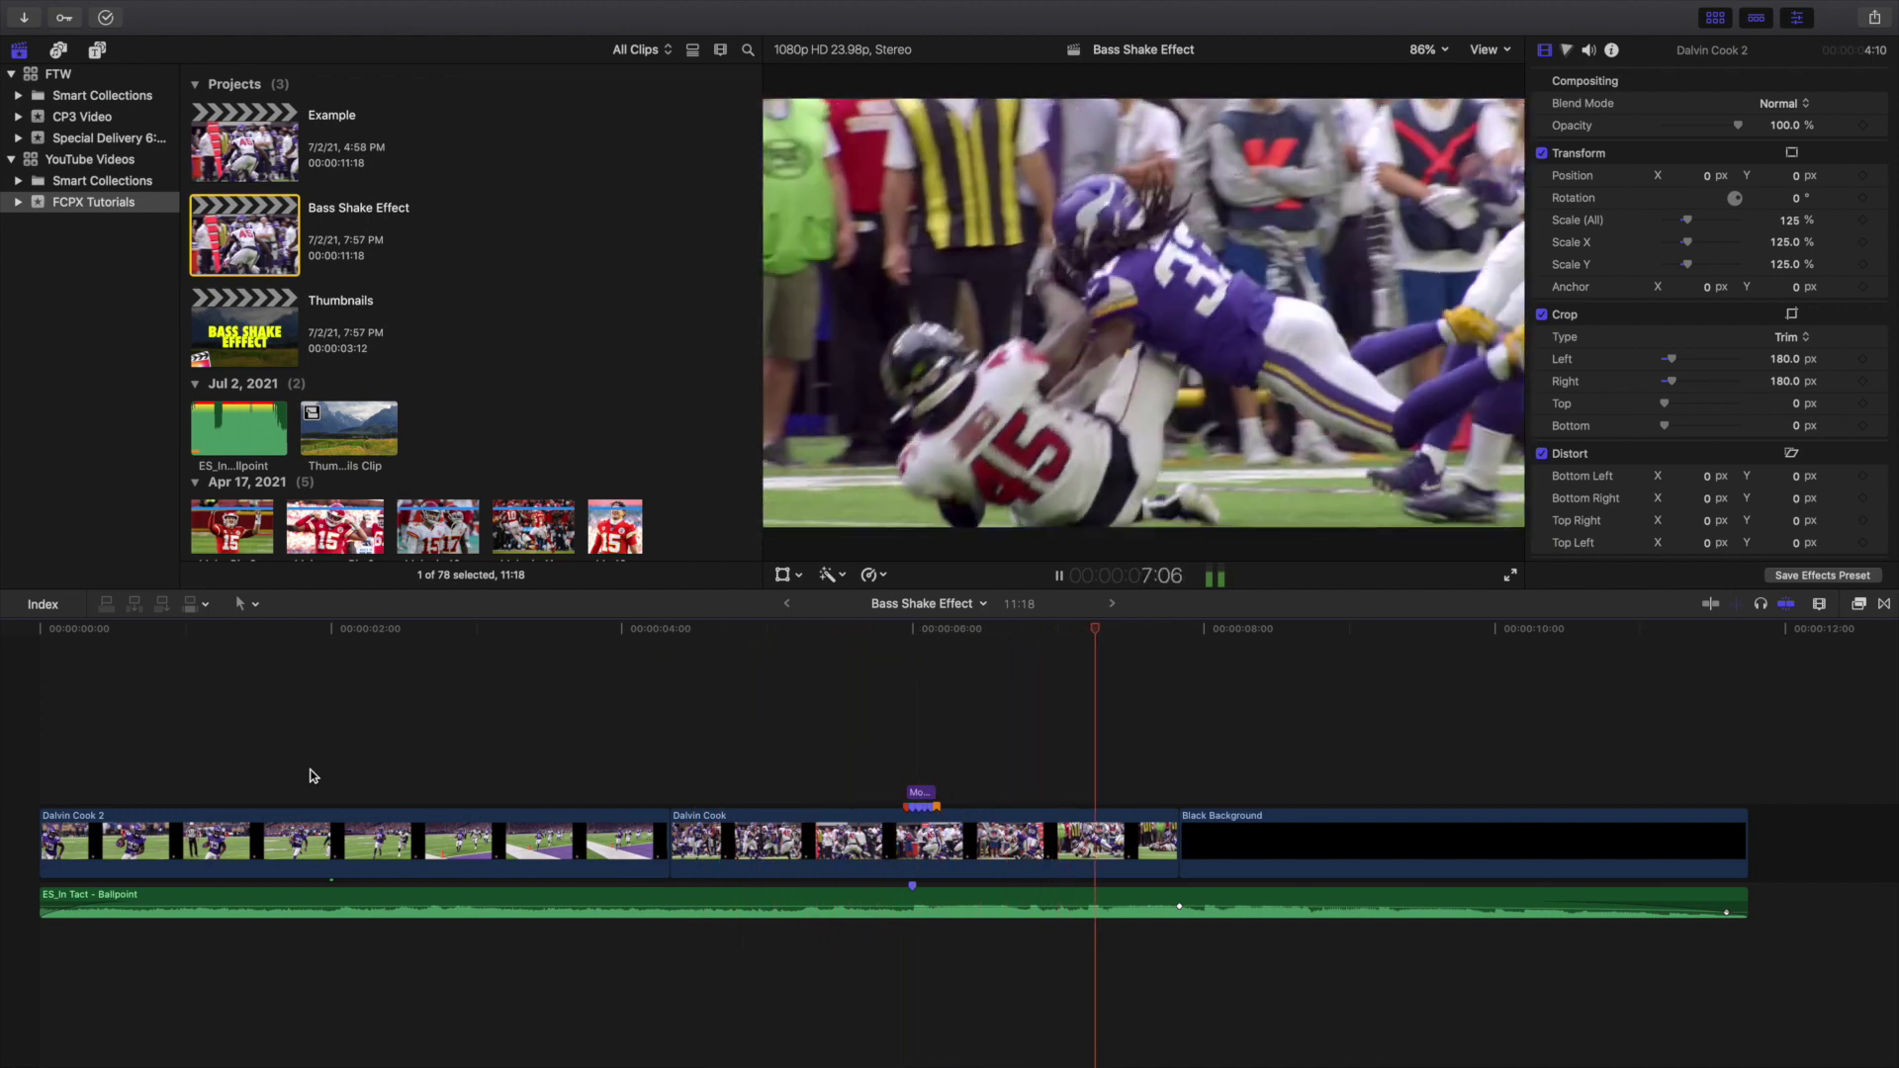
pyautogui.press('space')
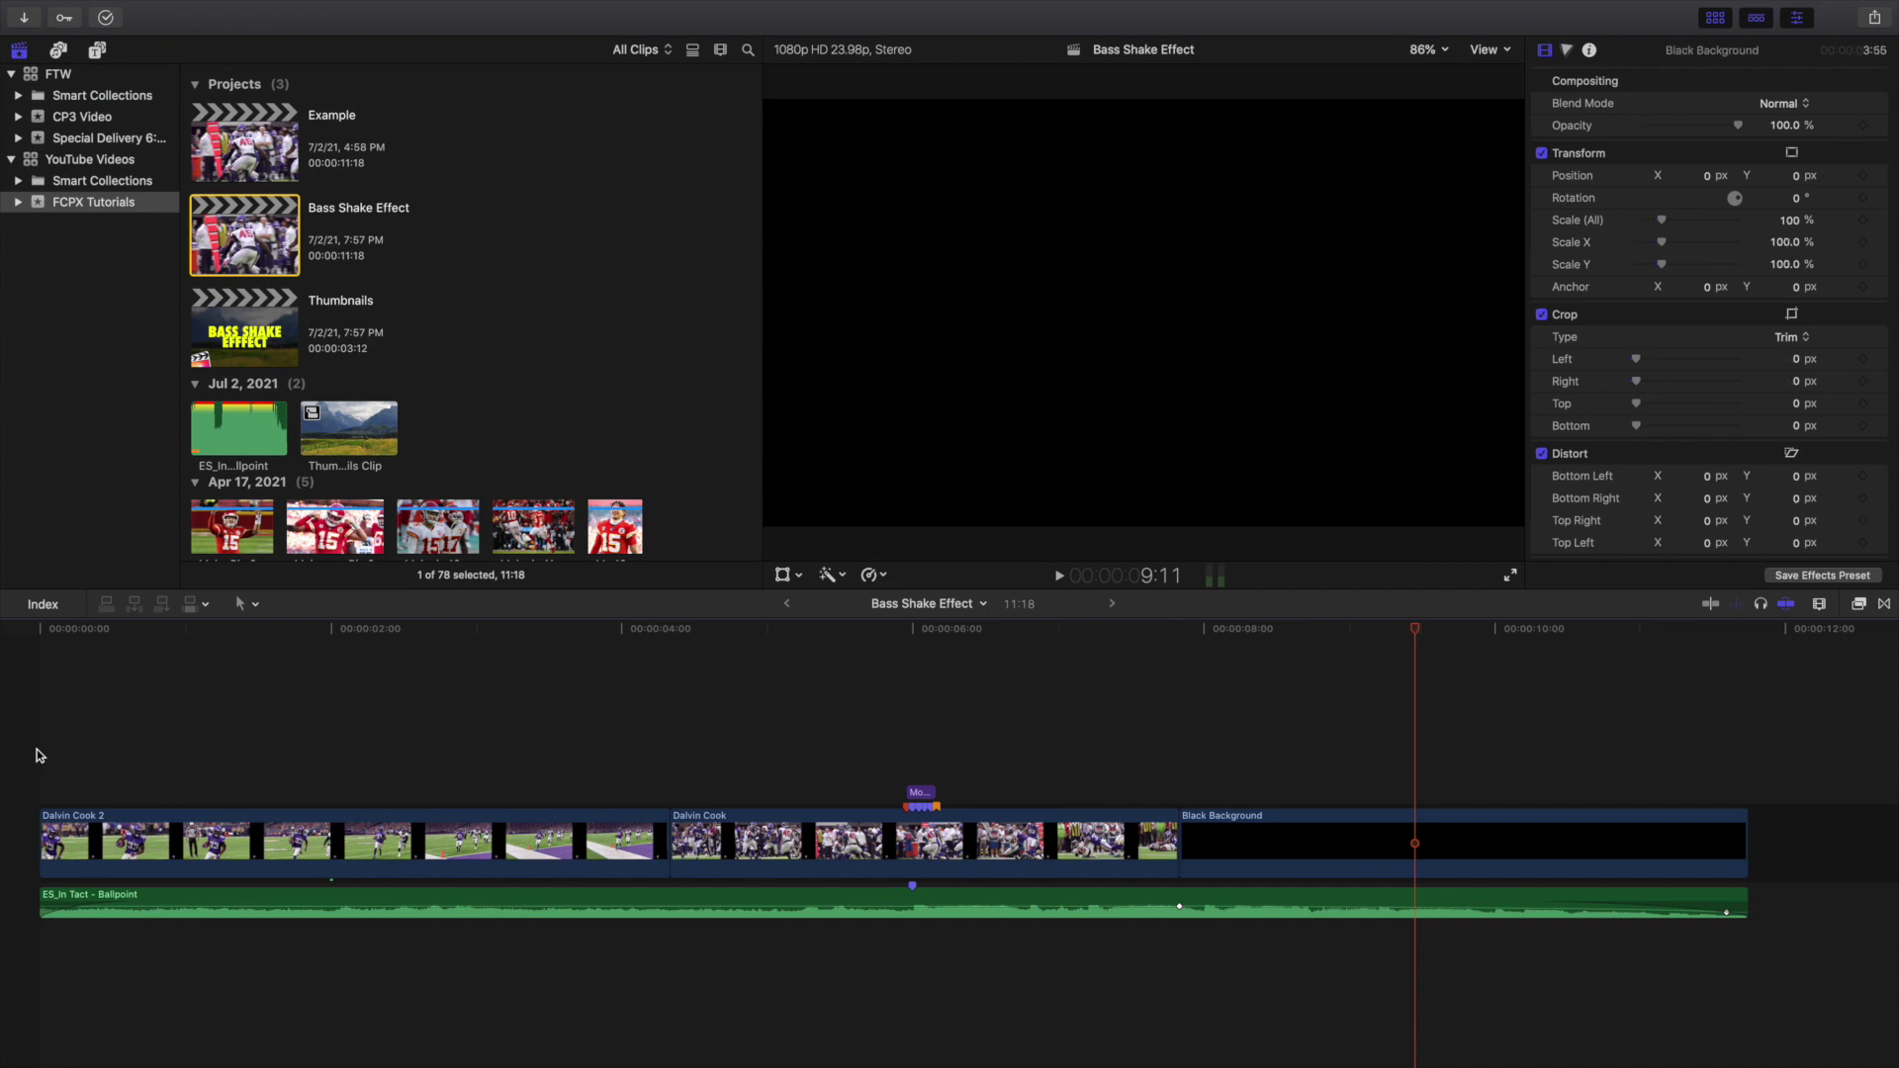
pyautogui.click(692, 756)
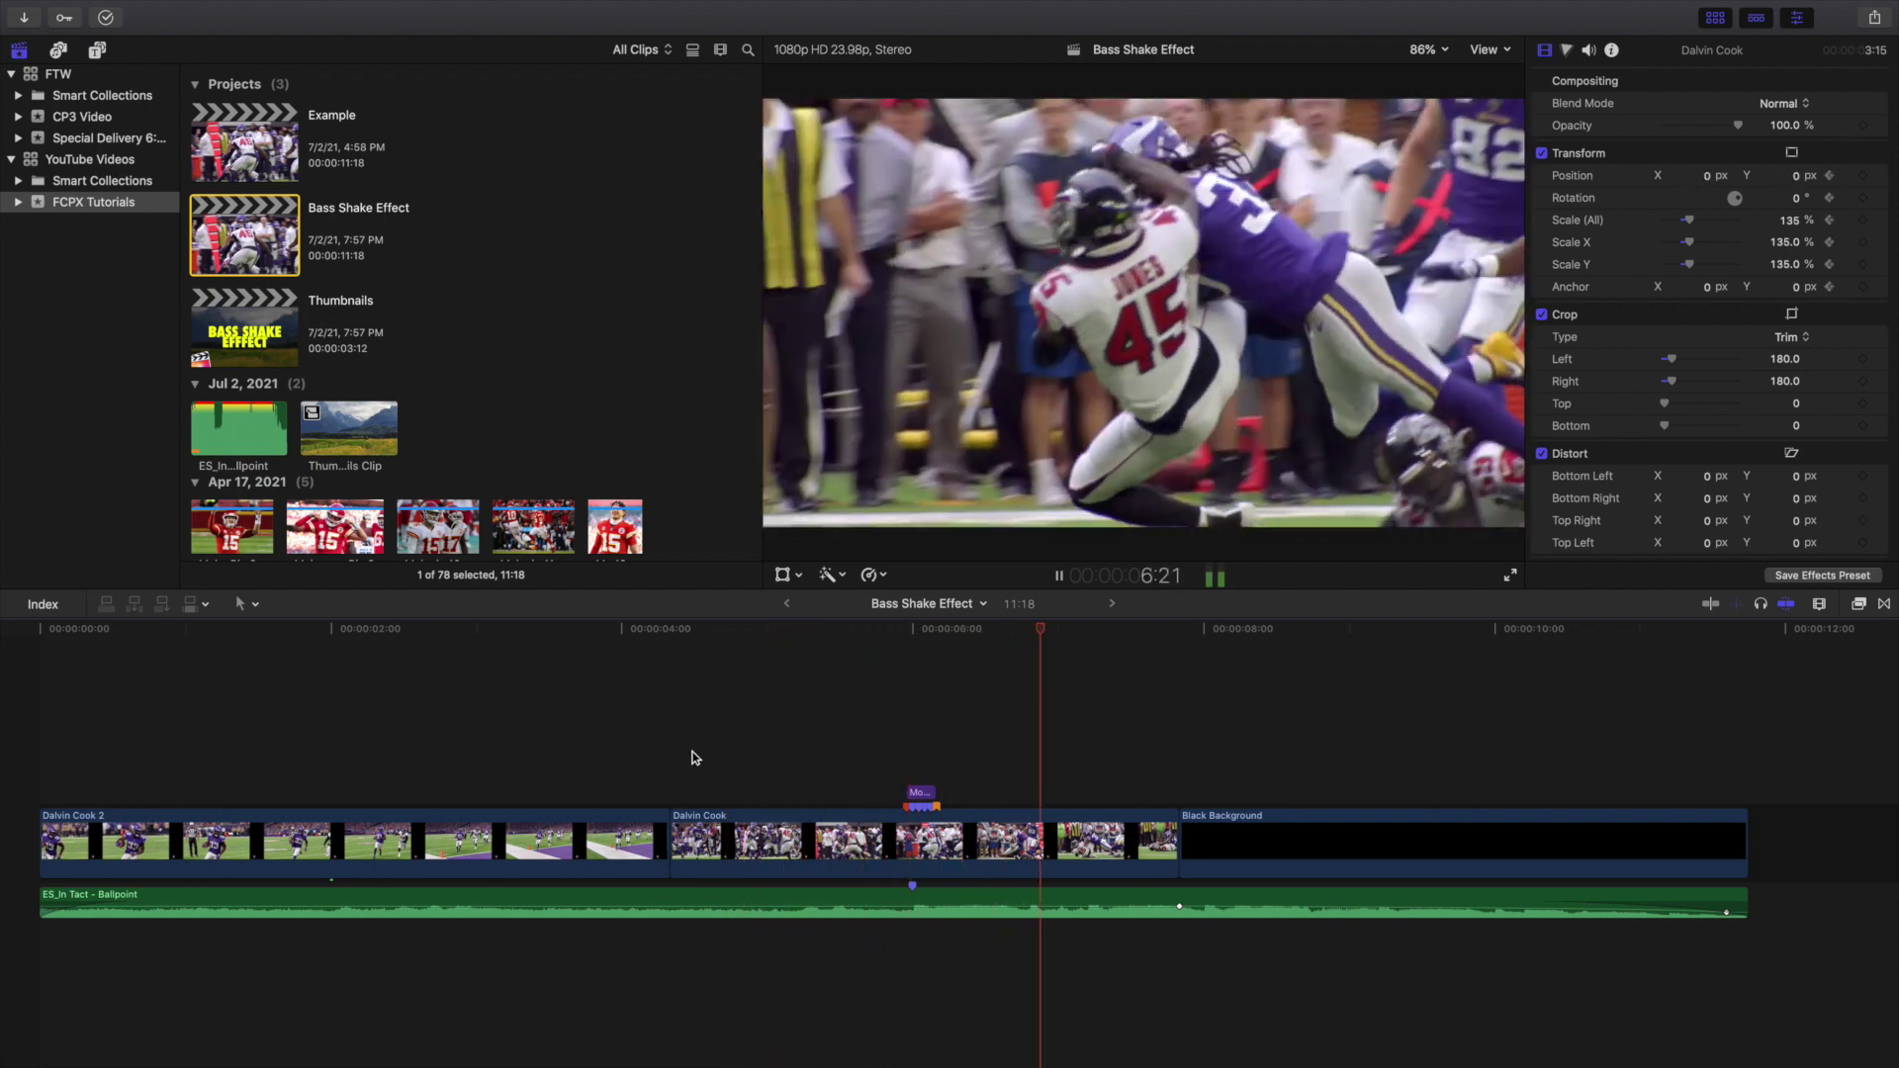
pyautogui.click(597, 754)
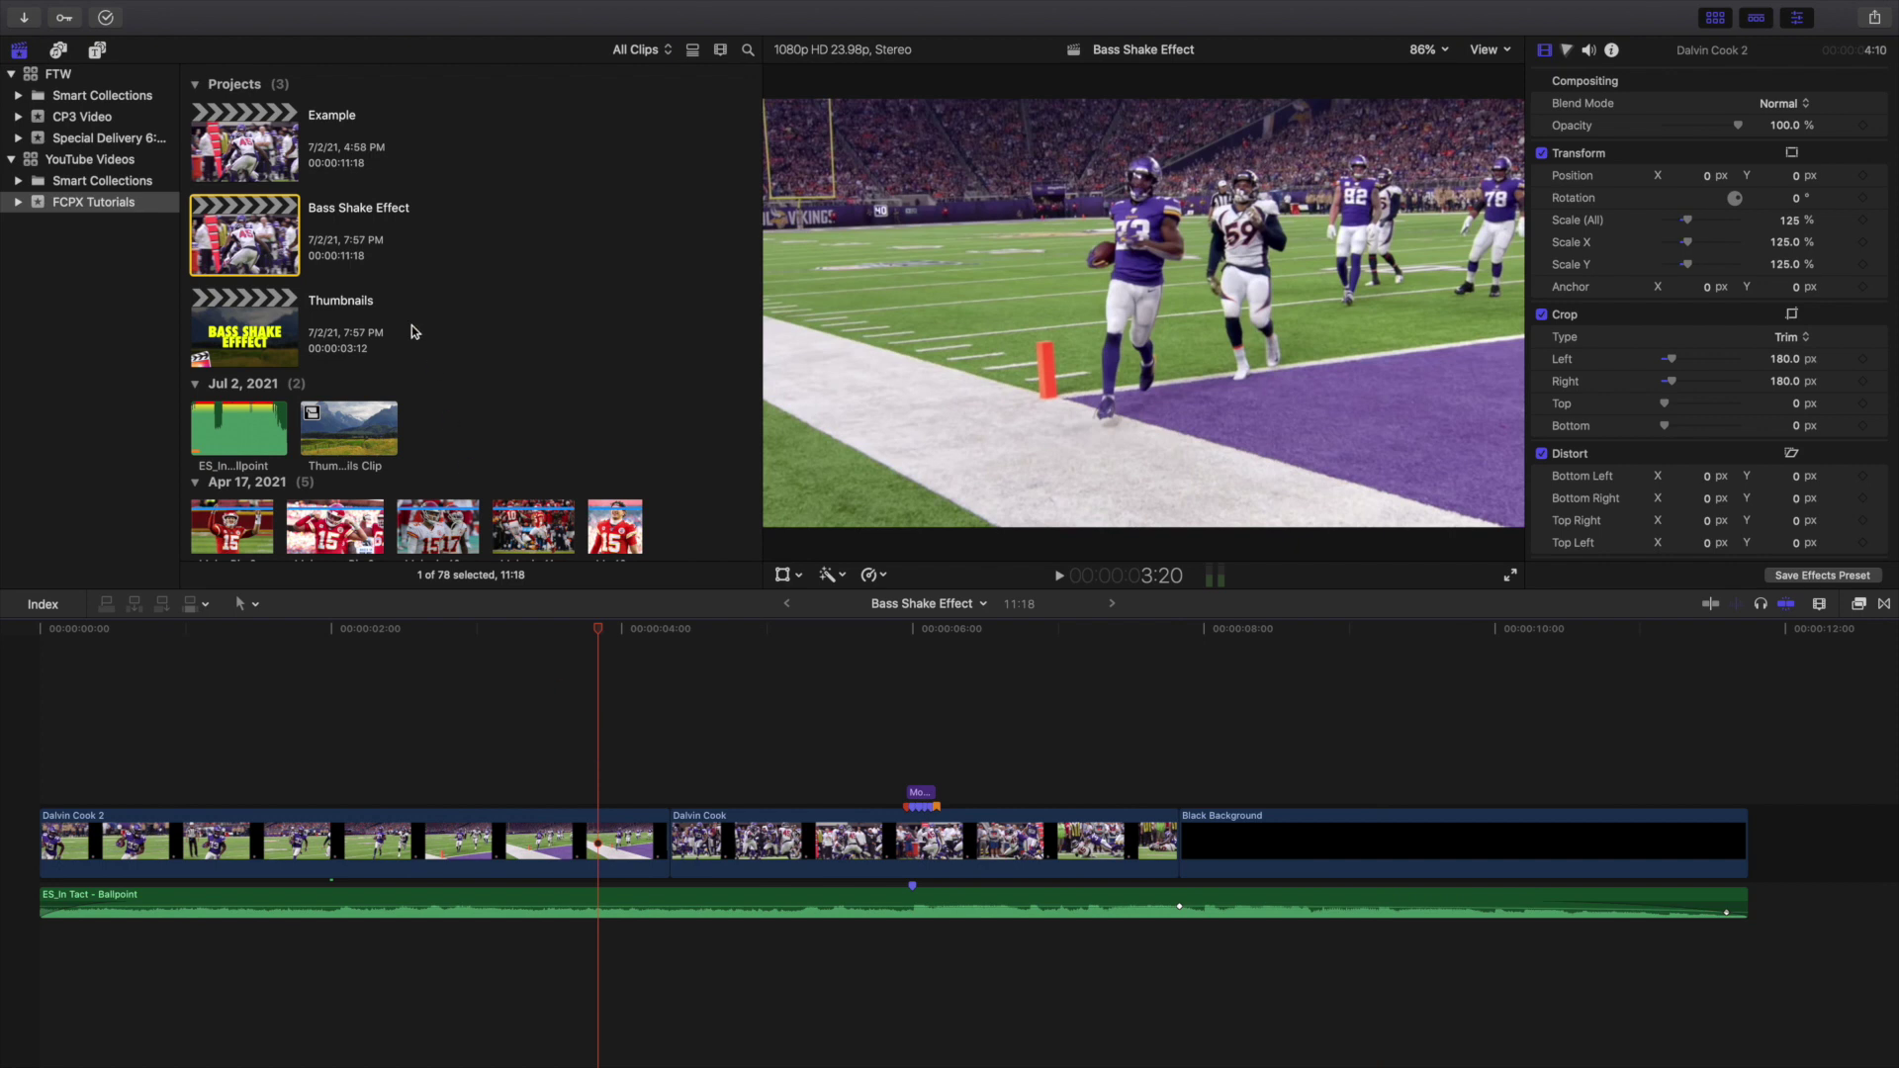
# Open the Example project and place the playhead on the red marker of the second clip.
pyautogui.doubleClick(270, 148)
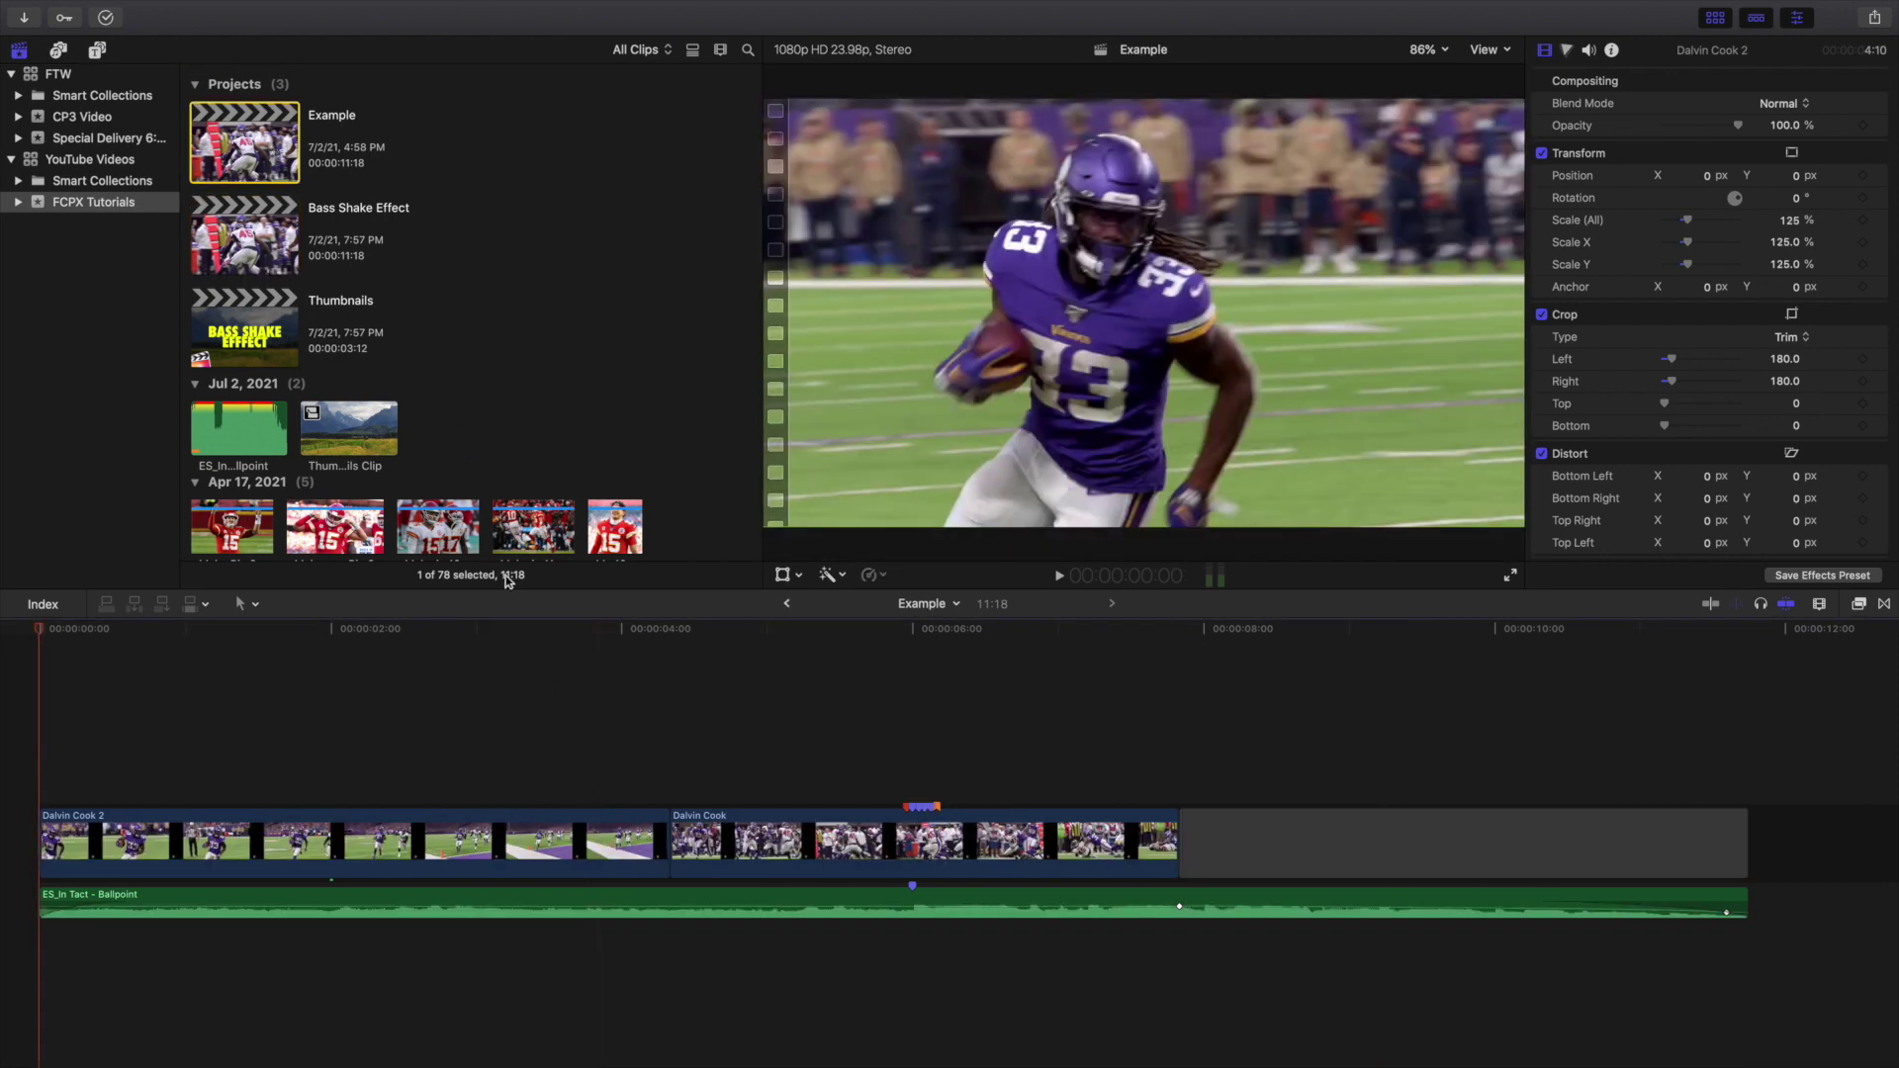
pyautogui.hscroll(5, 638, 654)
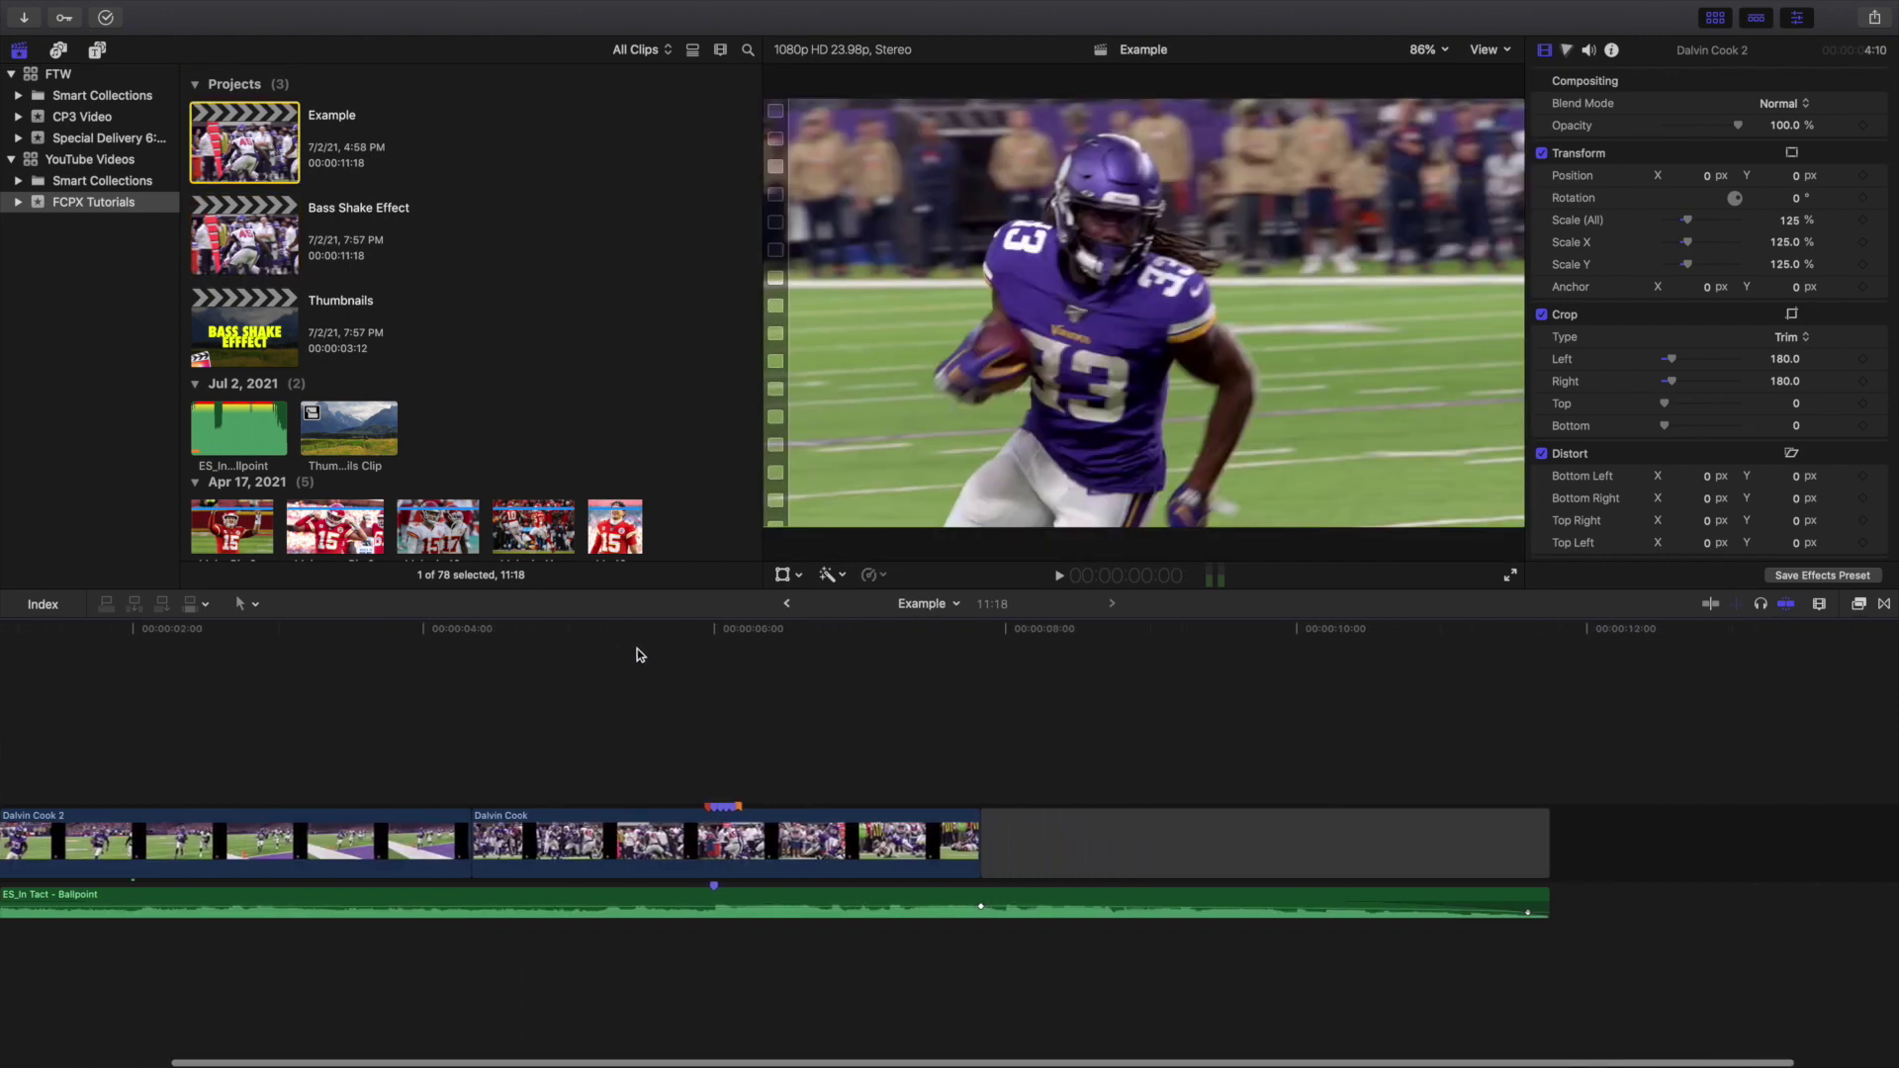
pyautogui.click(535, 673)
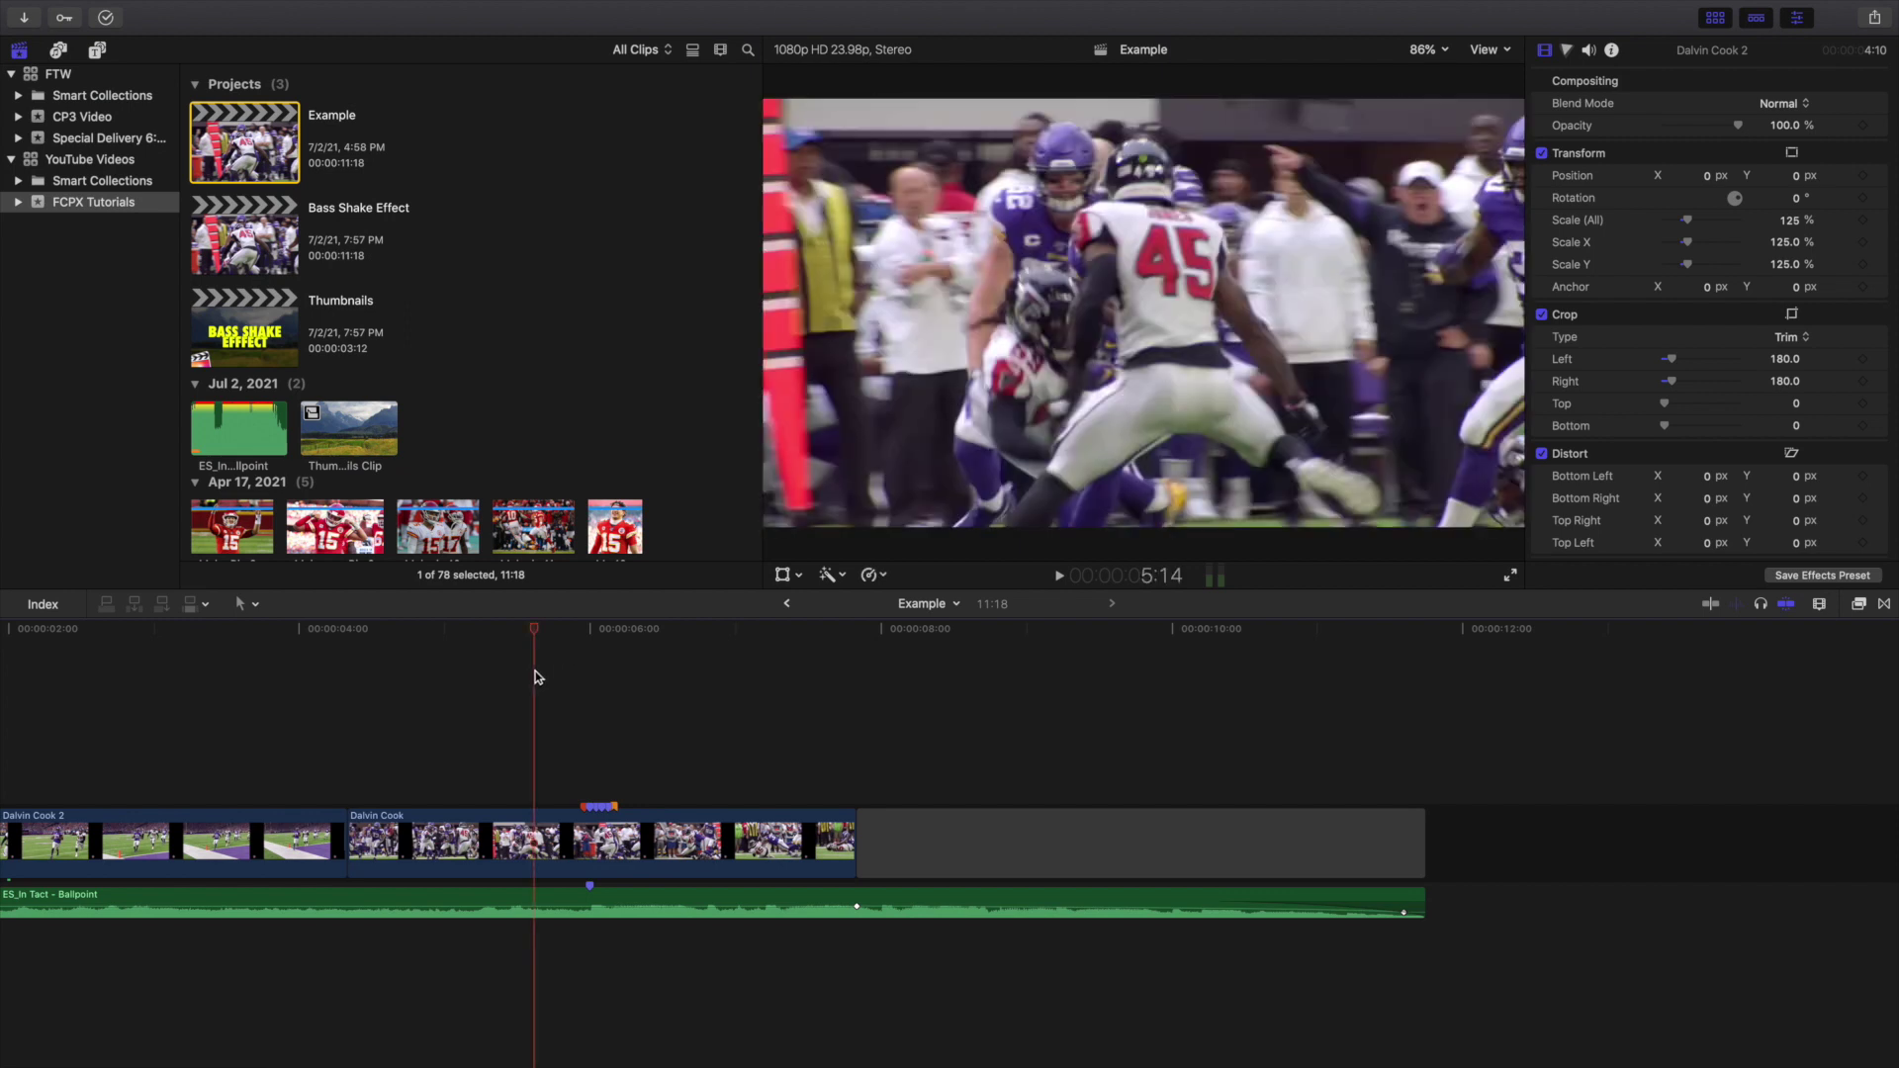
pyautogui.press('super+equal')
pyautogui.press('super+equal')
pyautogui.press('super+equal')
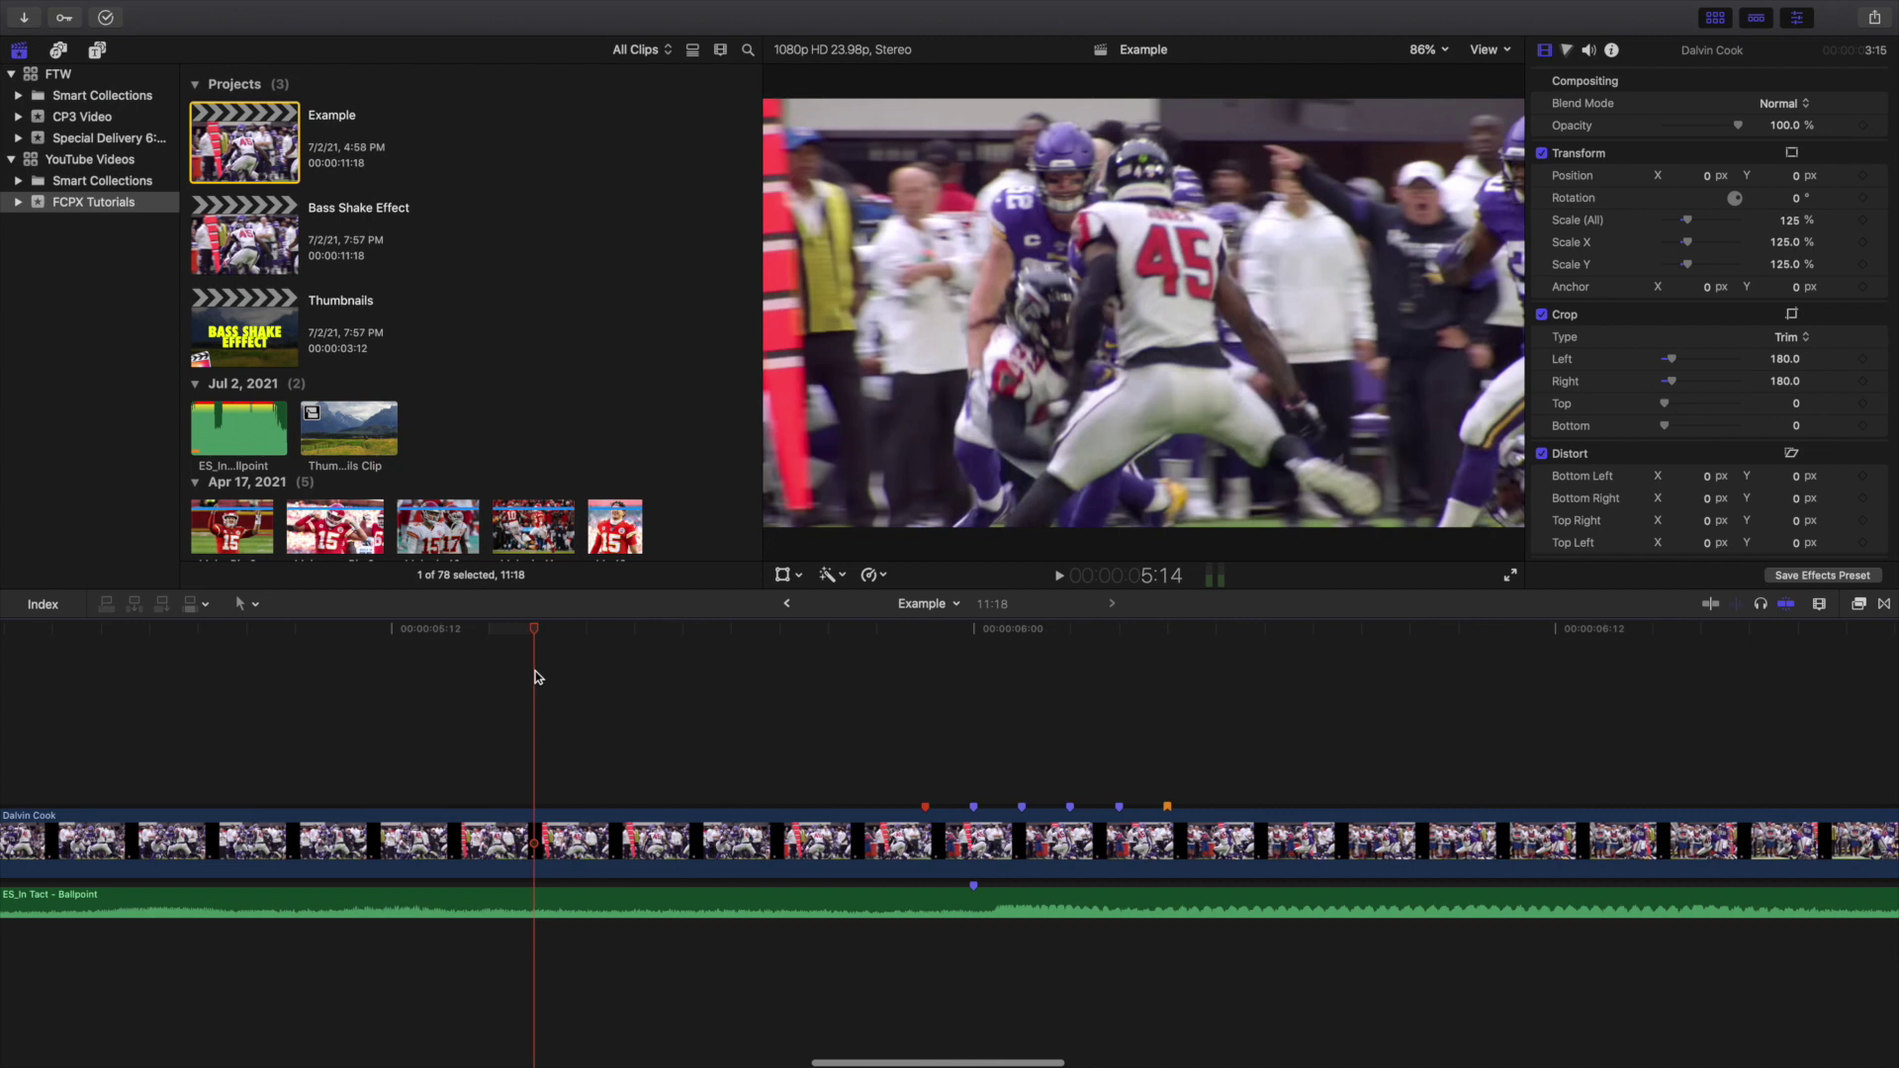
pyautogui.hscroll(3, 535, 677)
pyautogui.hscroll(3, 535, 678)
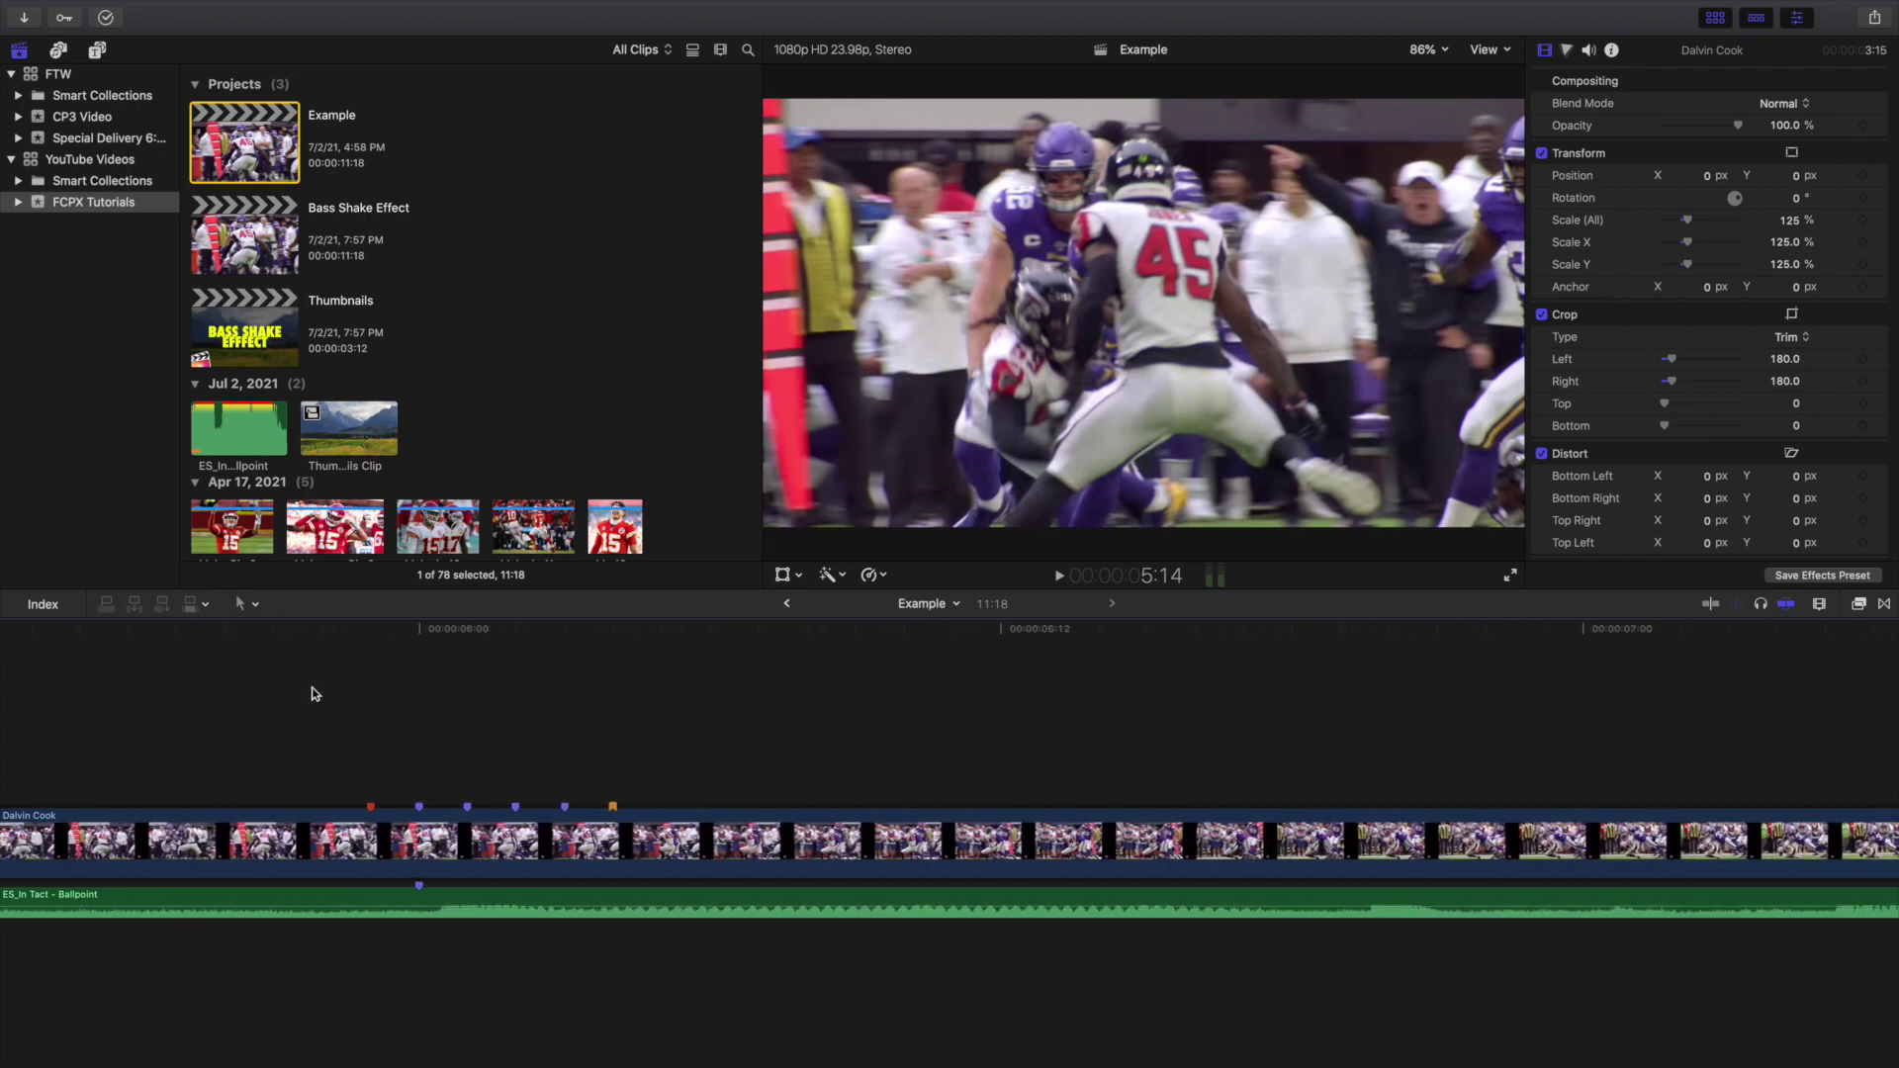
pyautogui.click(368, 692)
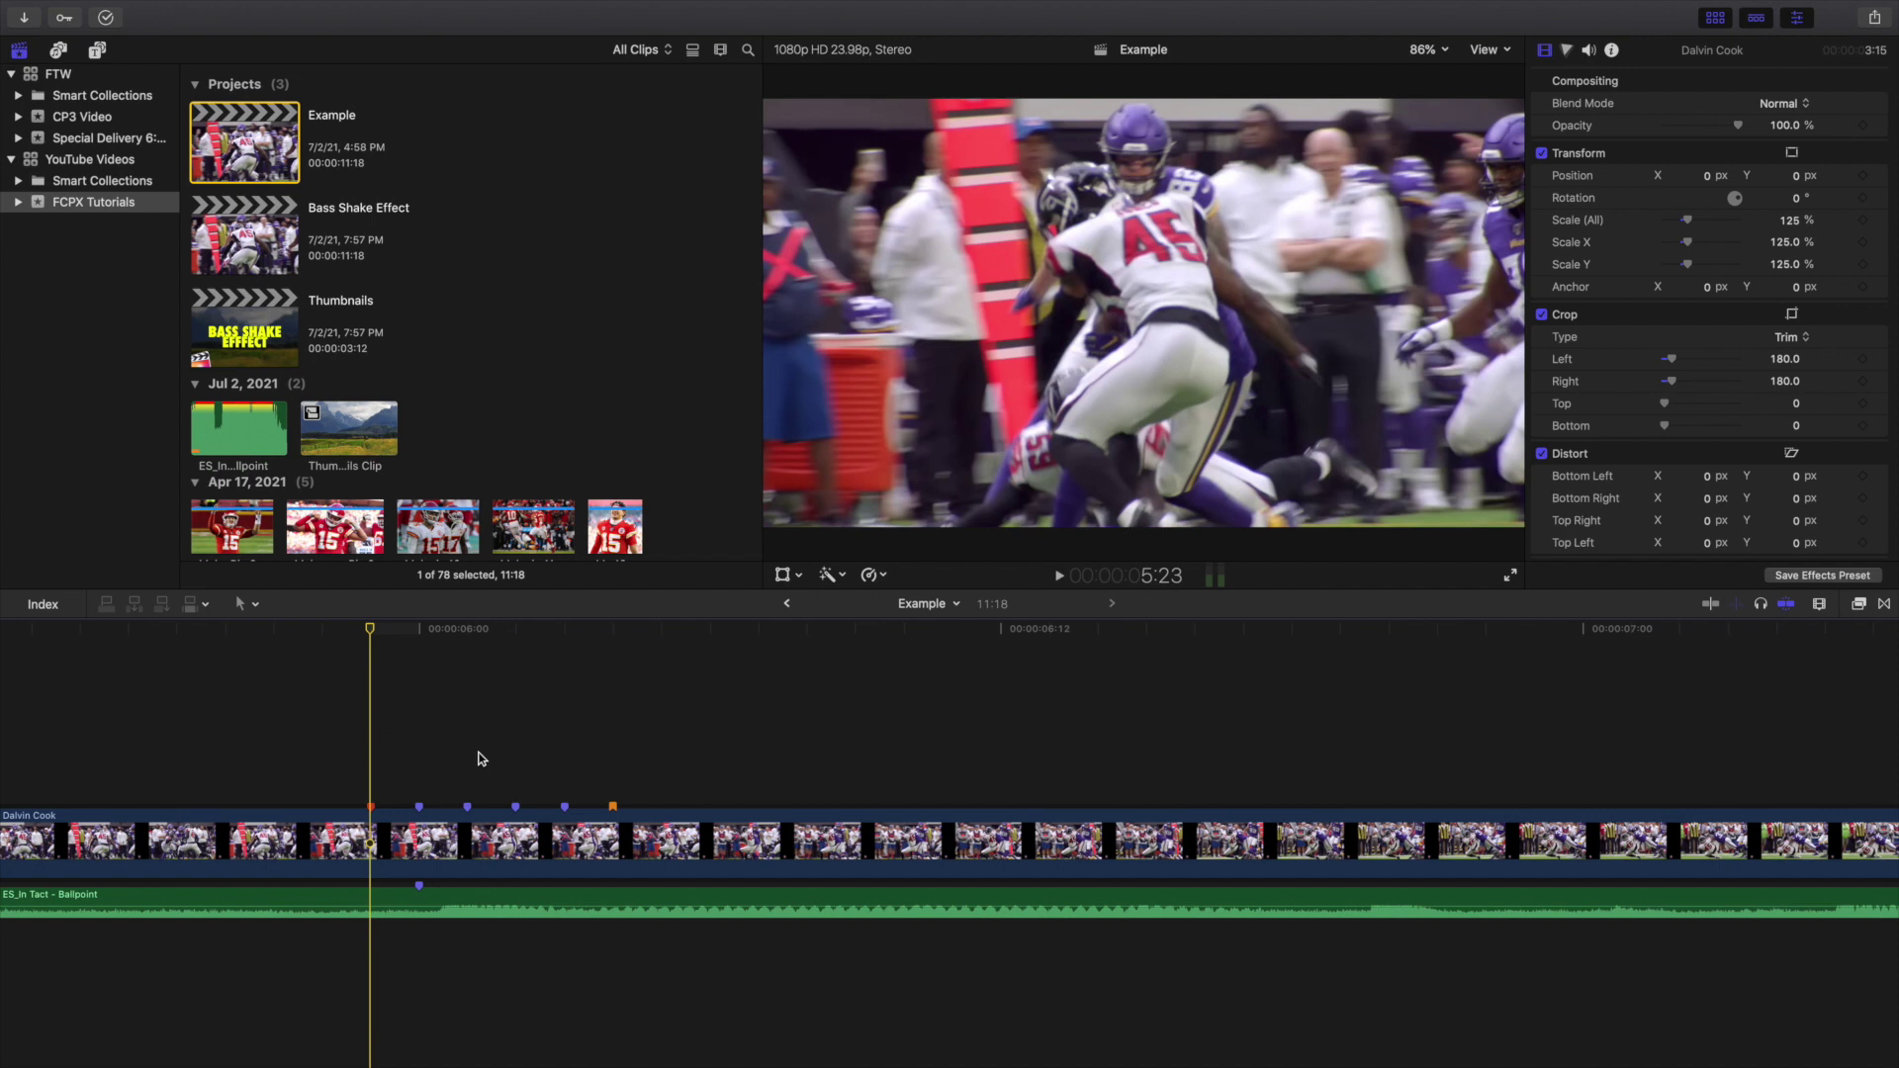
# Step frame by frame around the red and blue clip markers to examine the frames before and after the bass hit.
pyautogui.press('Left')
pyautogui.press('Left')
pyautogui.press('Left')
pyautogui.press('Left')
pyautogui.press('Left')
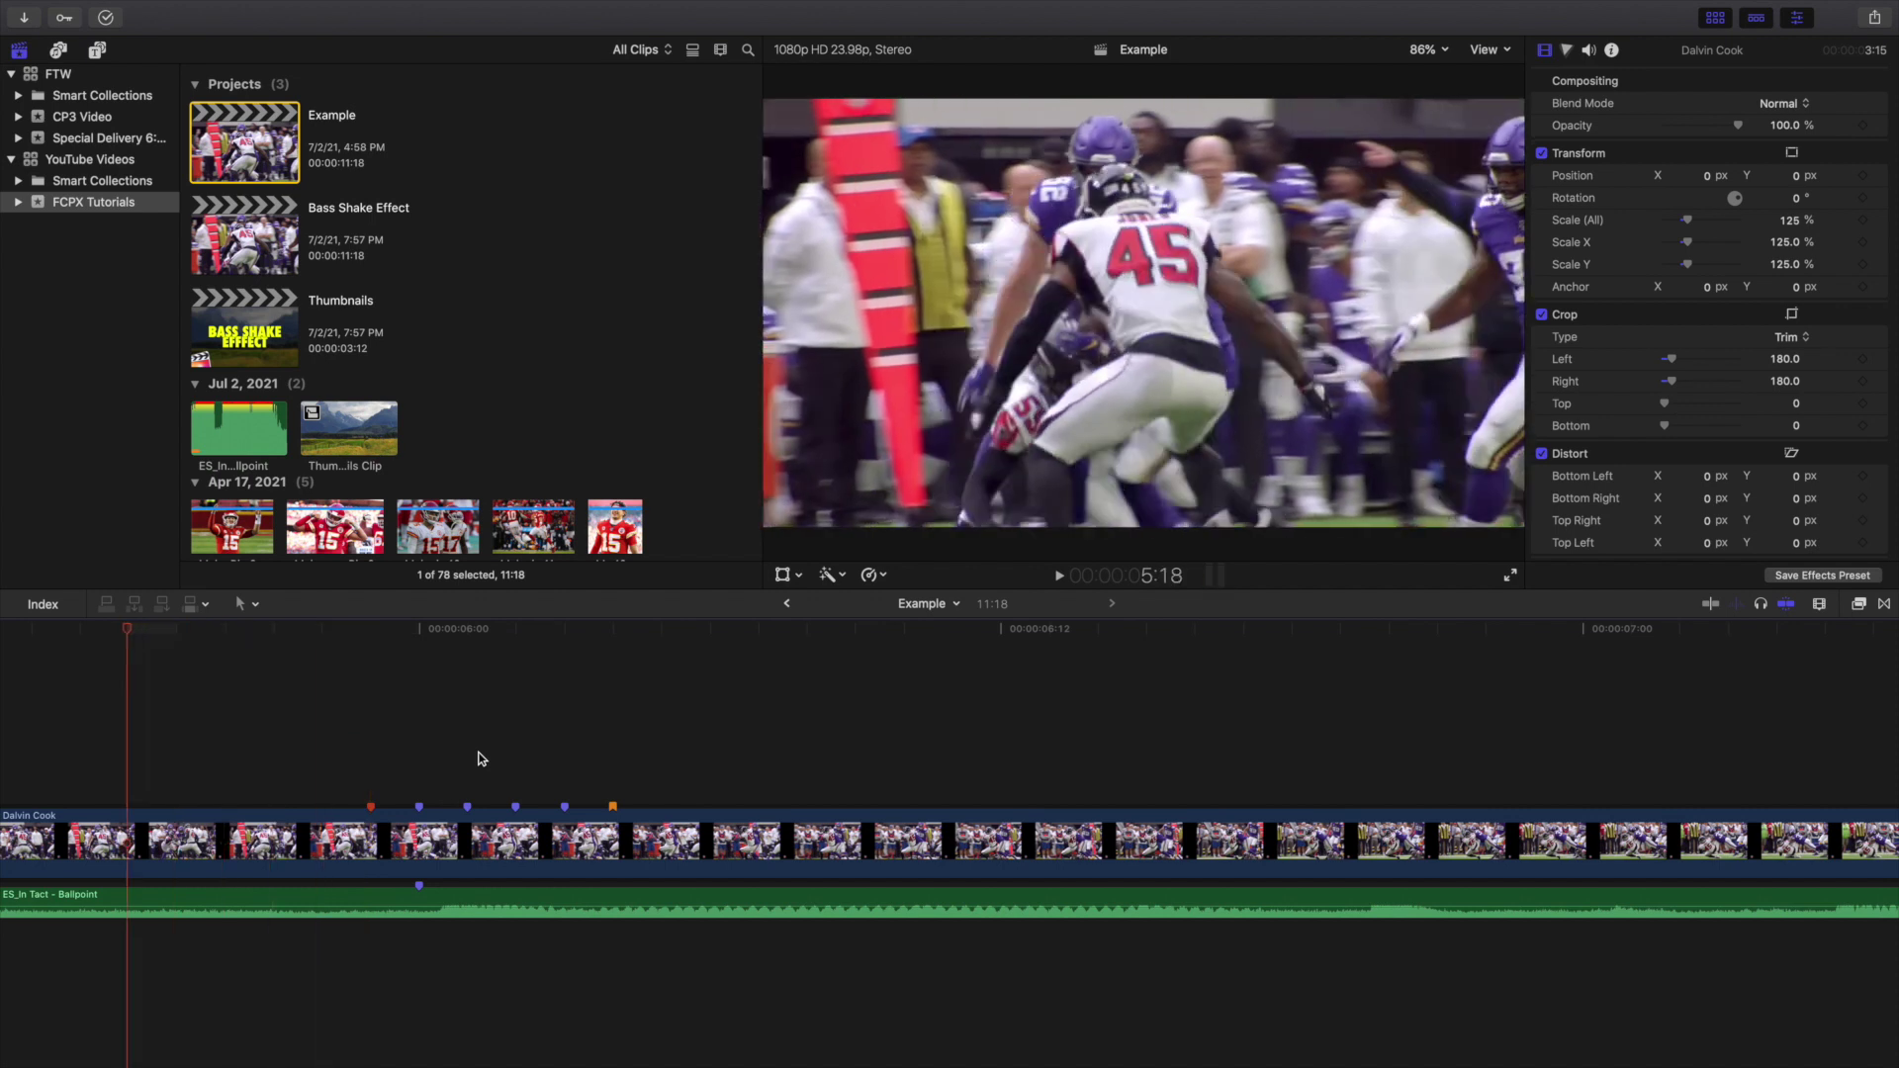
pyautogui.press('Right')
pyautogui.press('Right')
pyautogui.press('Right')
pyautogui.press('Right')
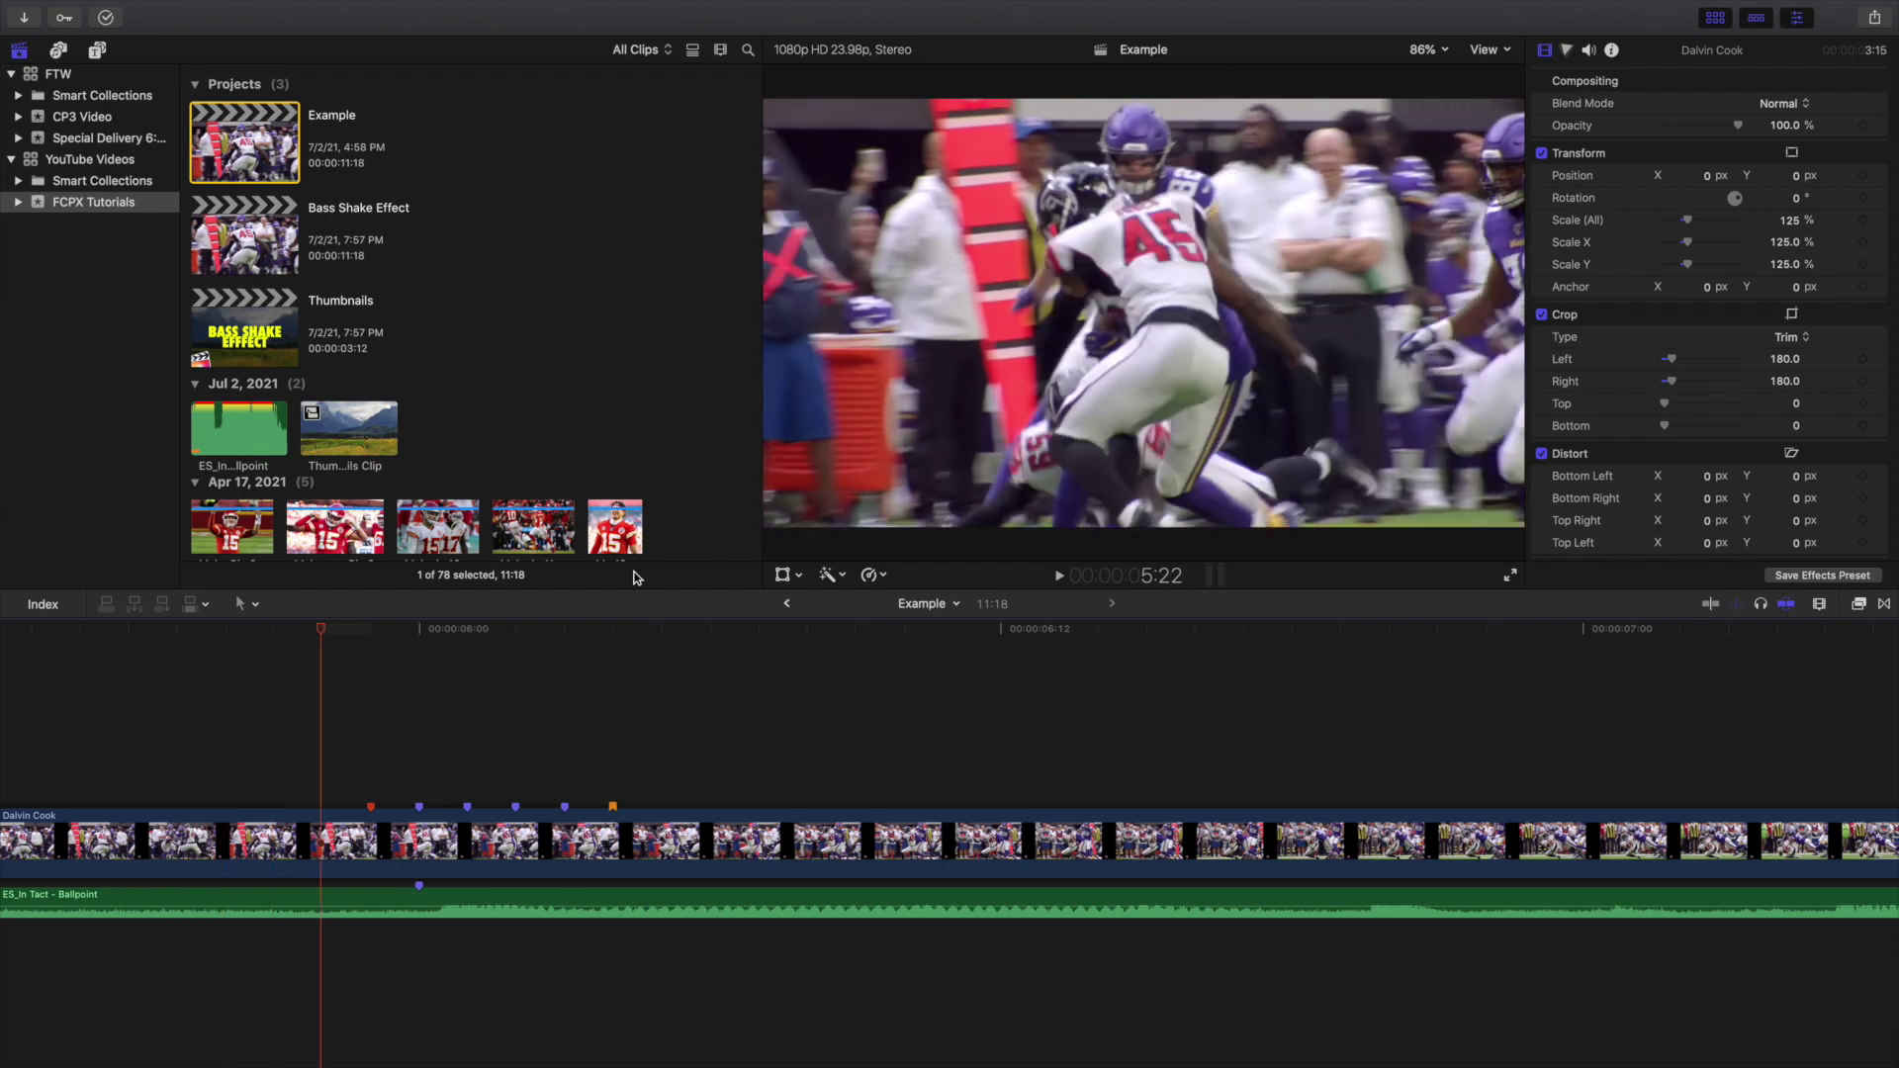
pyautogui.press('Right')
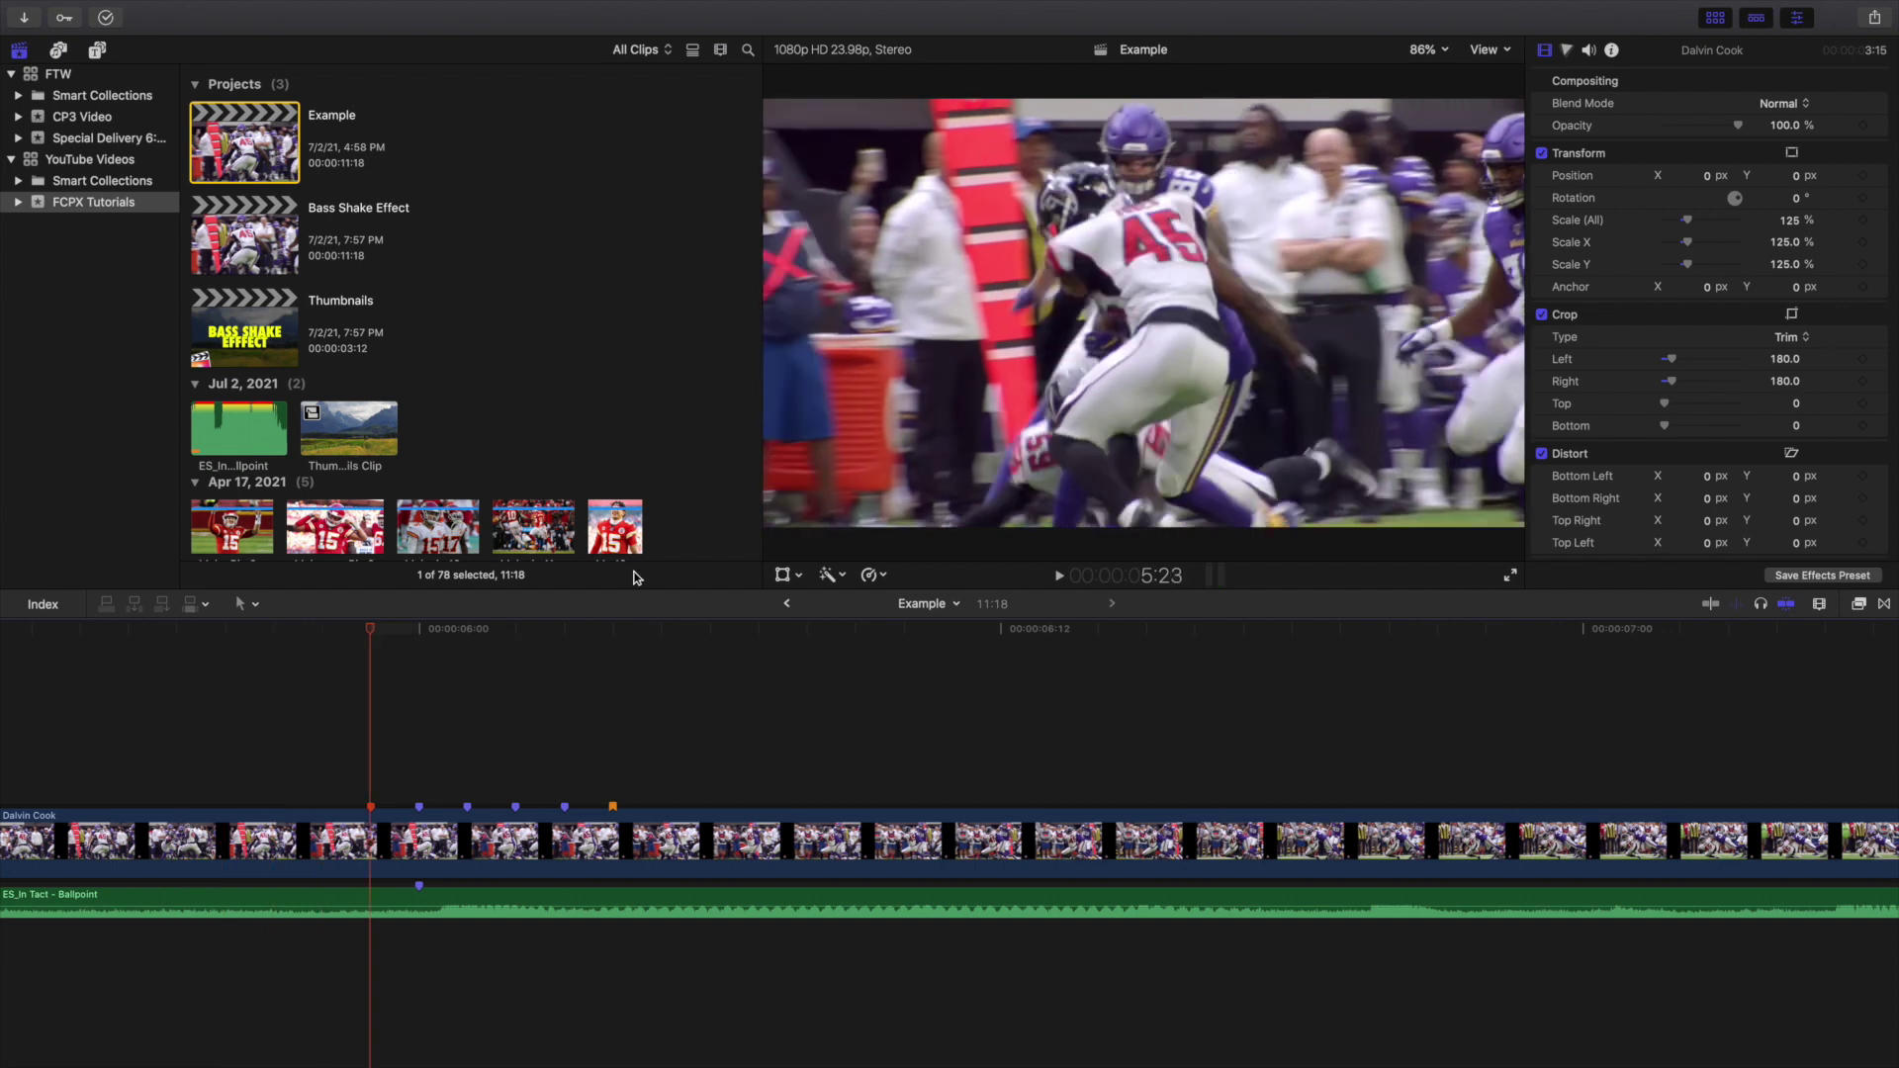
pyautogui.press('Right')
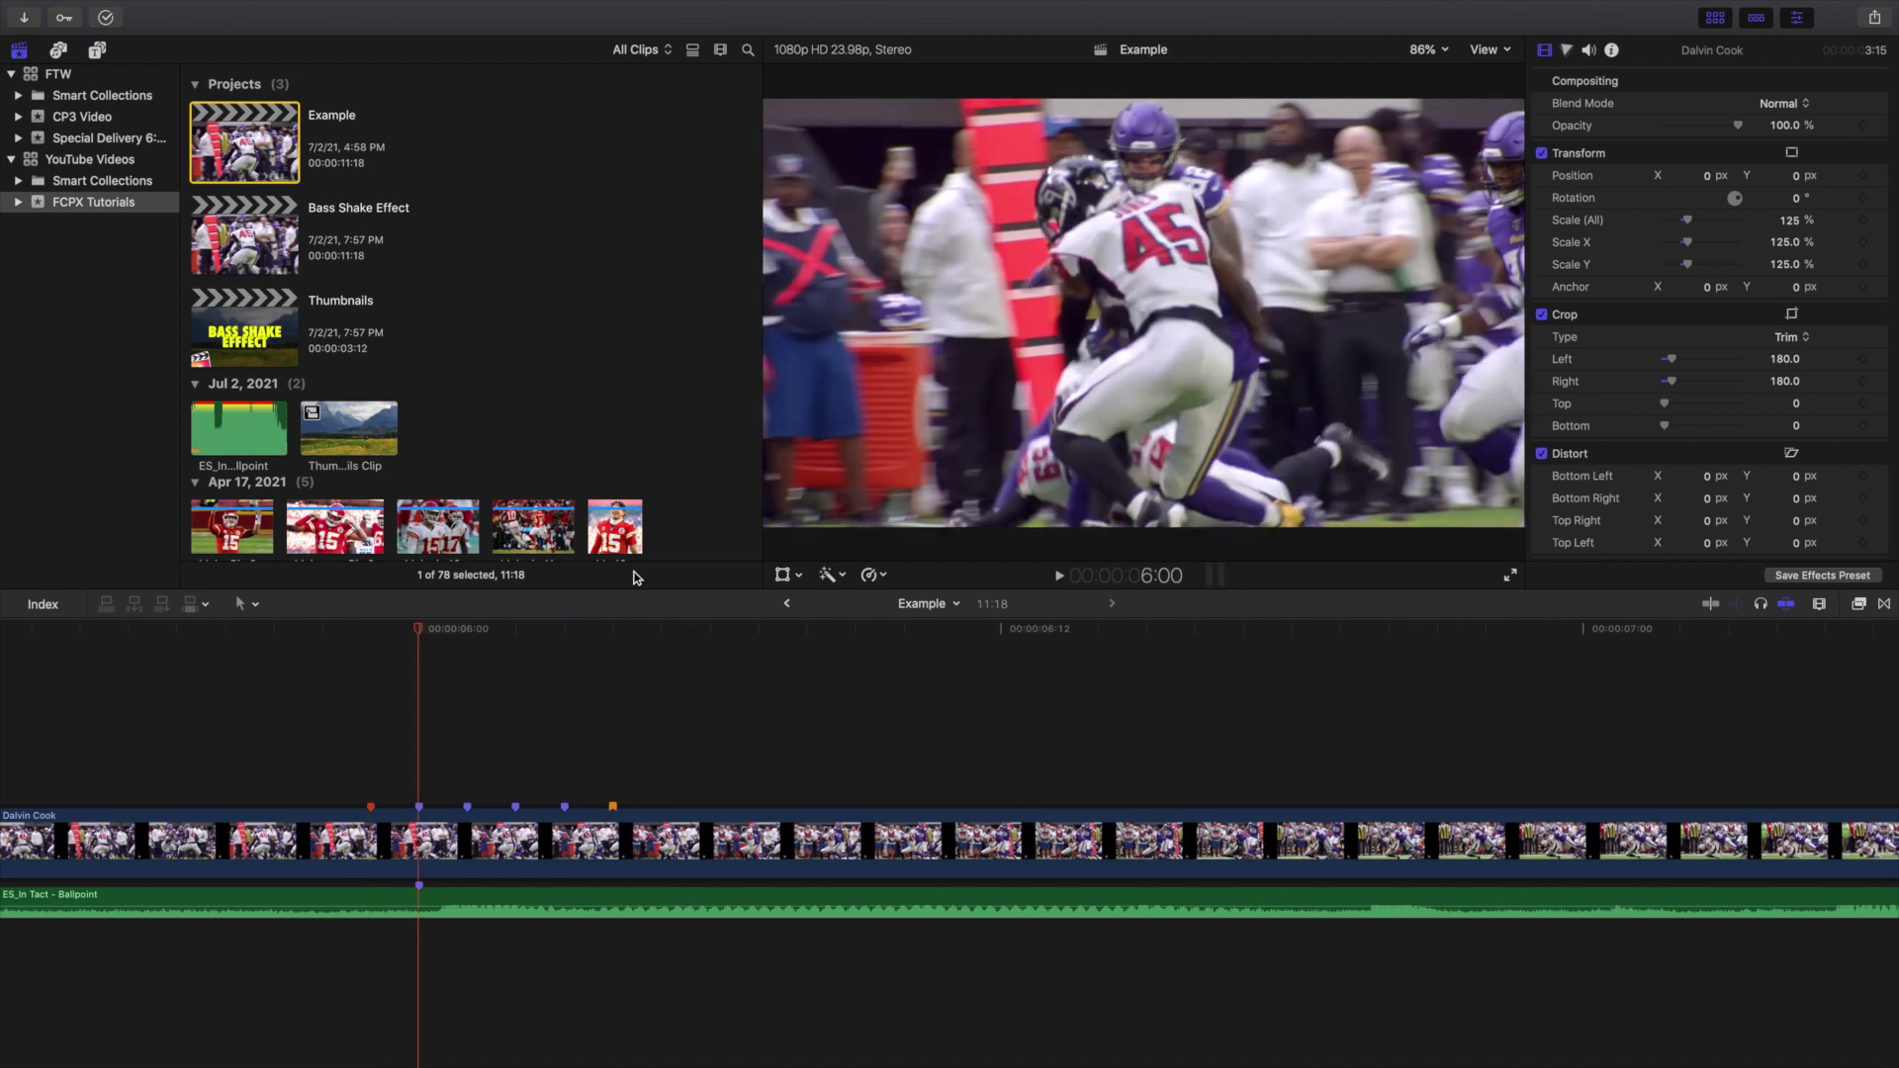
pyautogui.press('Left')
pyautogui.press('Right')
pyautogui.press('Left')
pyautogui.press('Left')
pyautogui.press('Left')
pyautogui.press('Left')
pyautogui.press('Left')
pyautogui.press('Left')
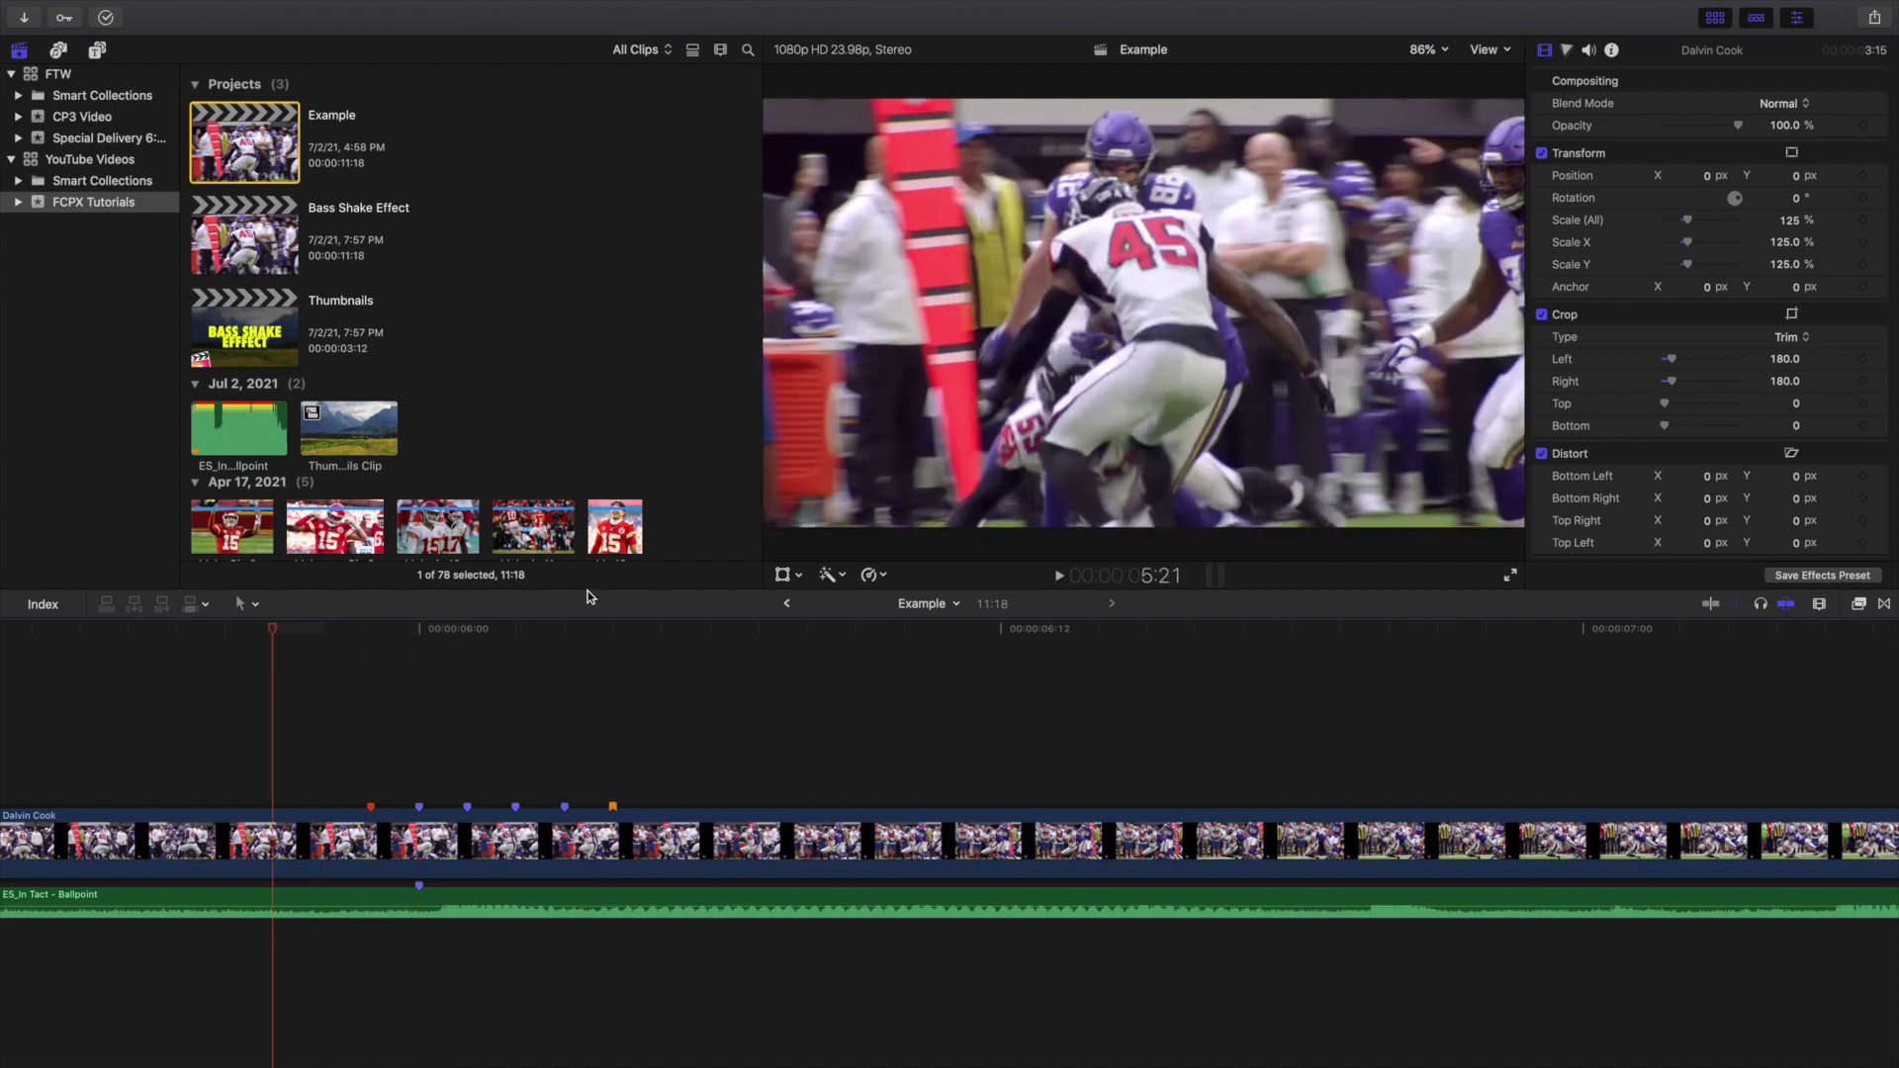
pyautogui.press('Right')
pyautogui.press('Right')
pyautogui.press('Right')
pyautogui.press('Right')
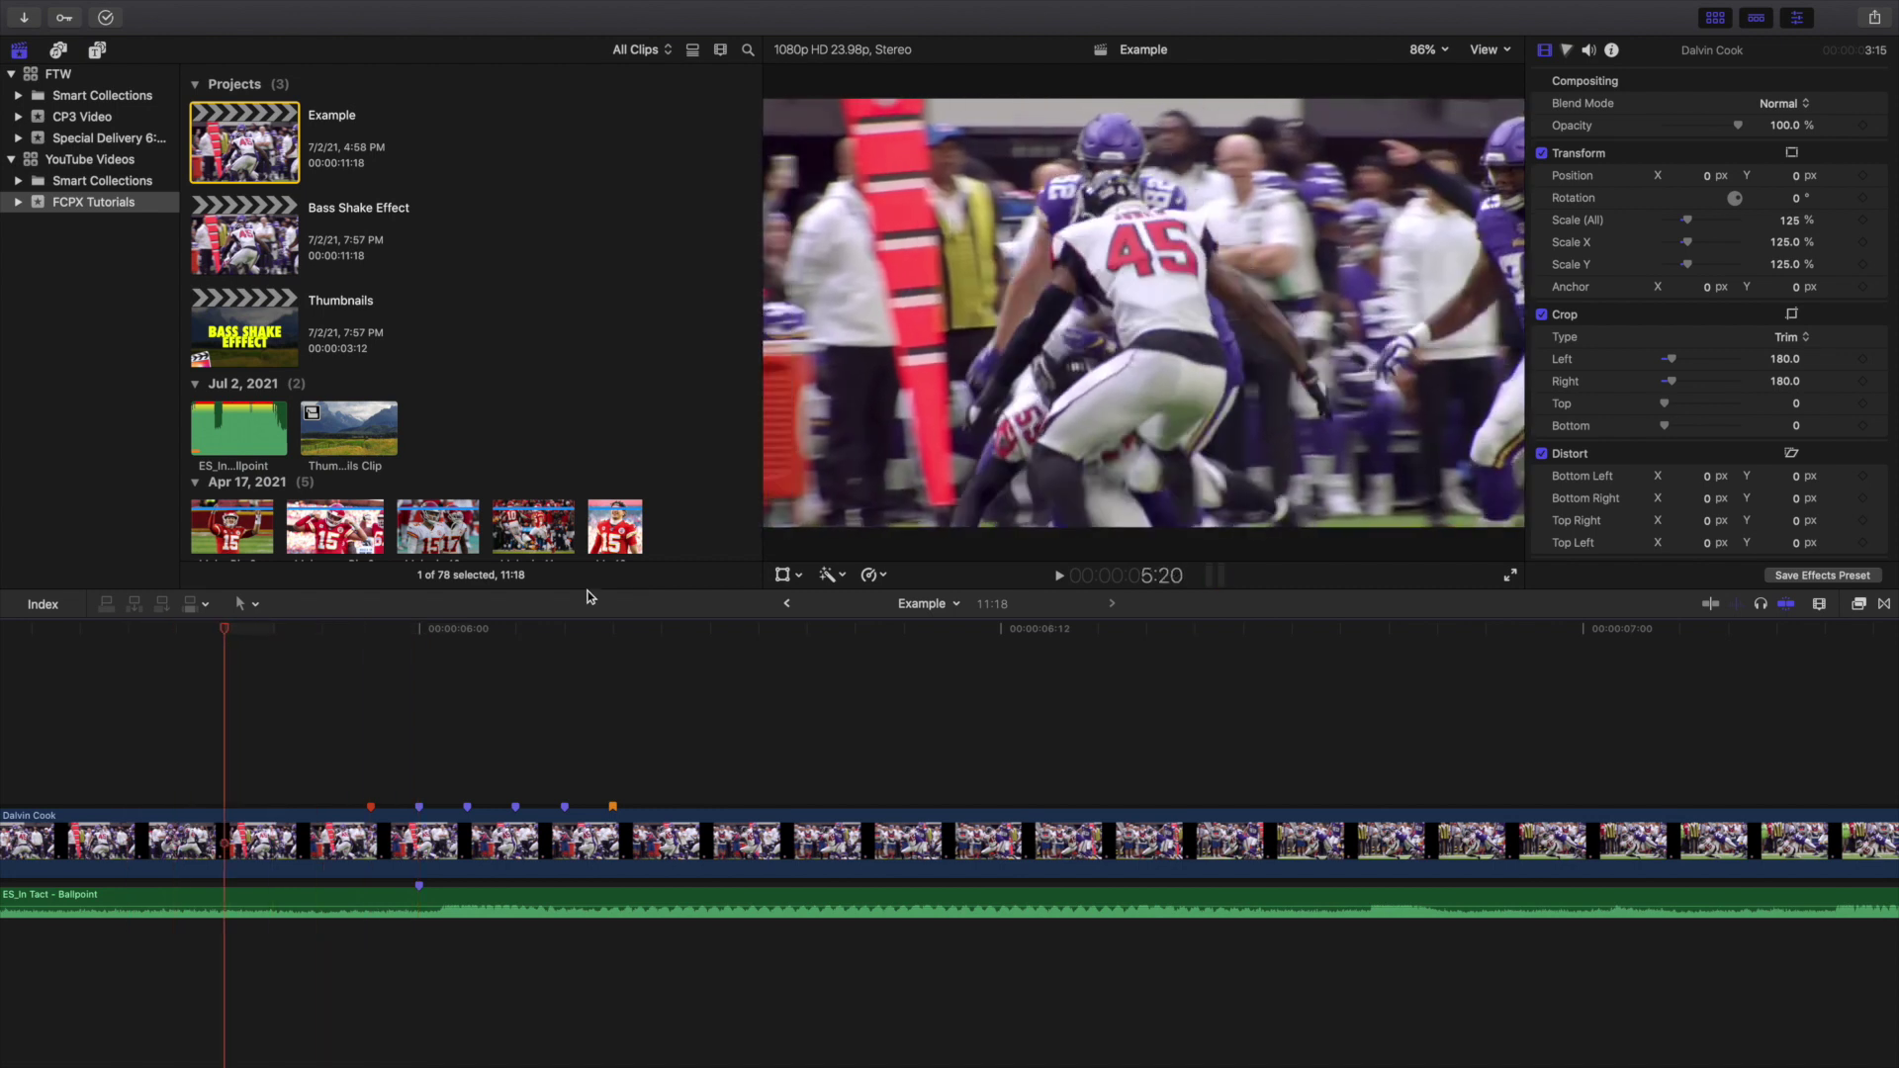
pyautogui.press('Right')
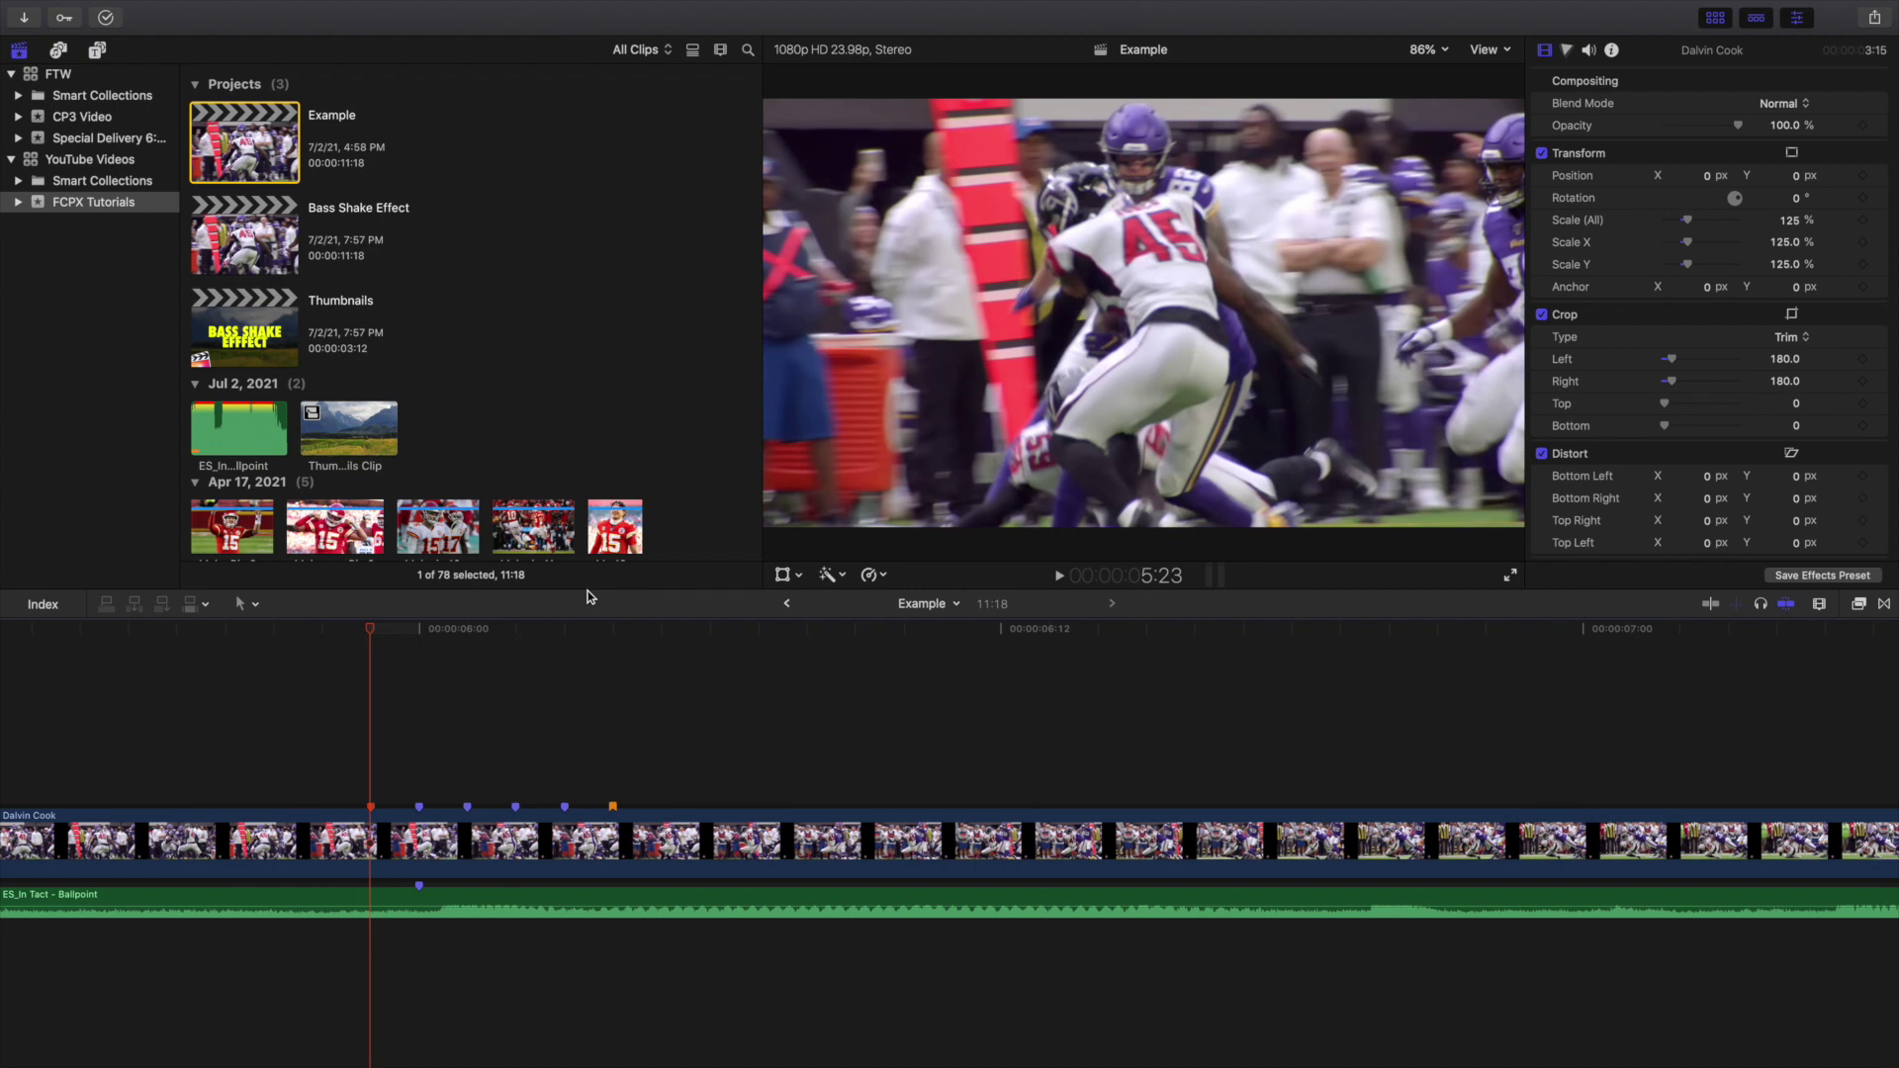
pyautogui.press('Right')
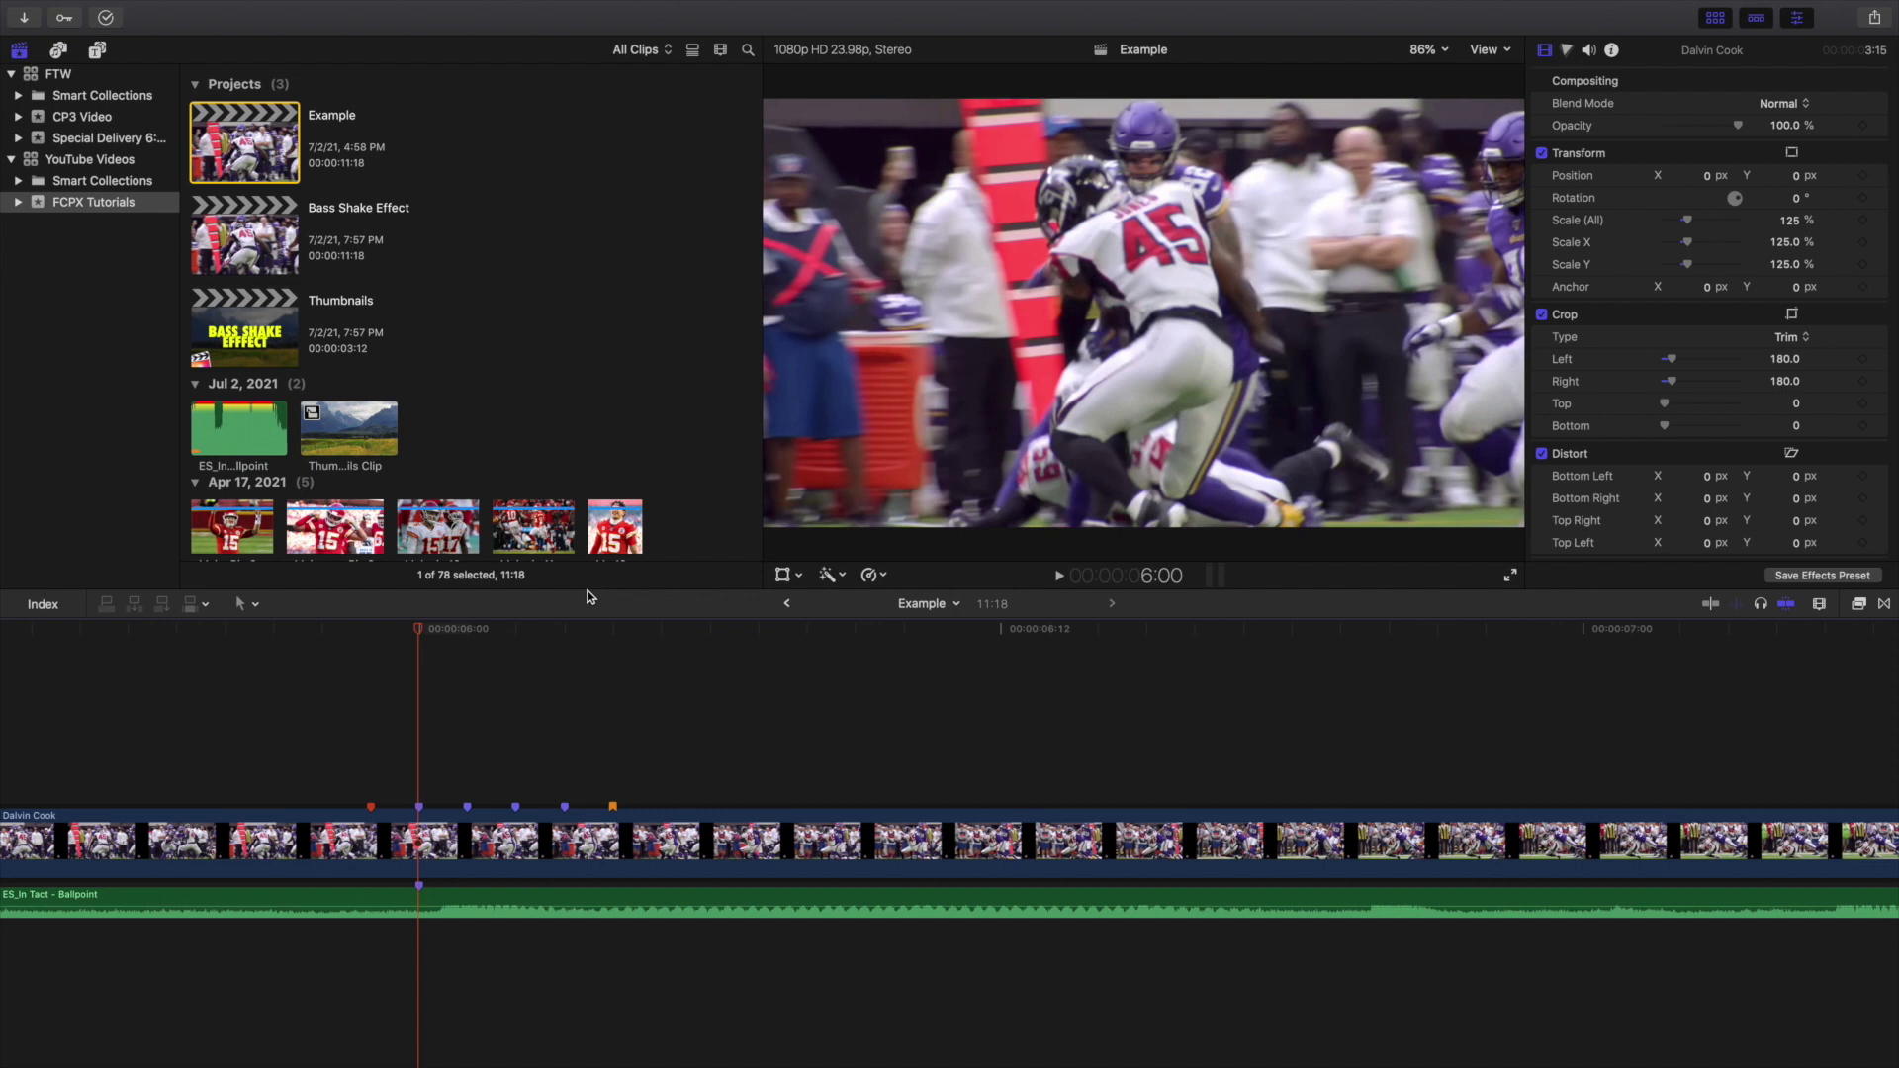
pyautogui.press('Left')
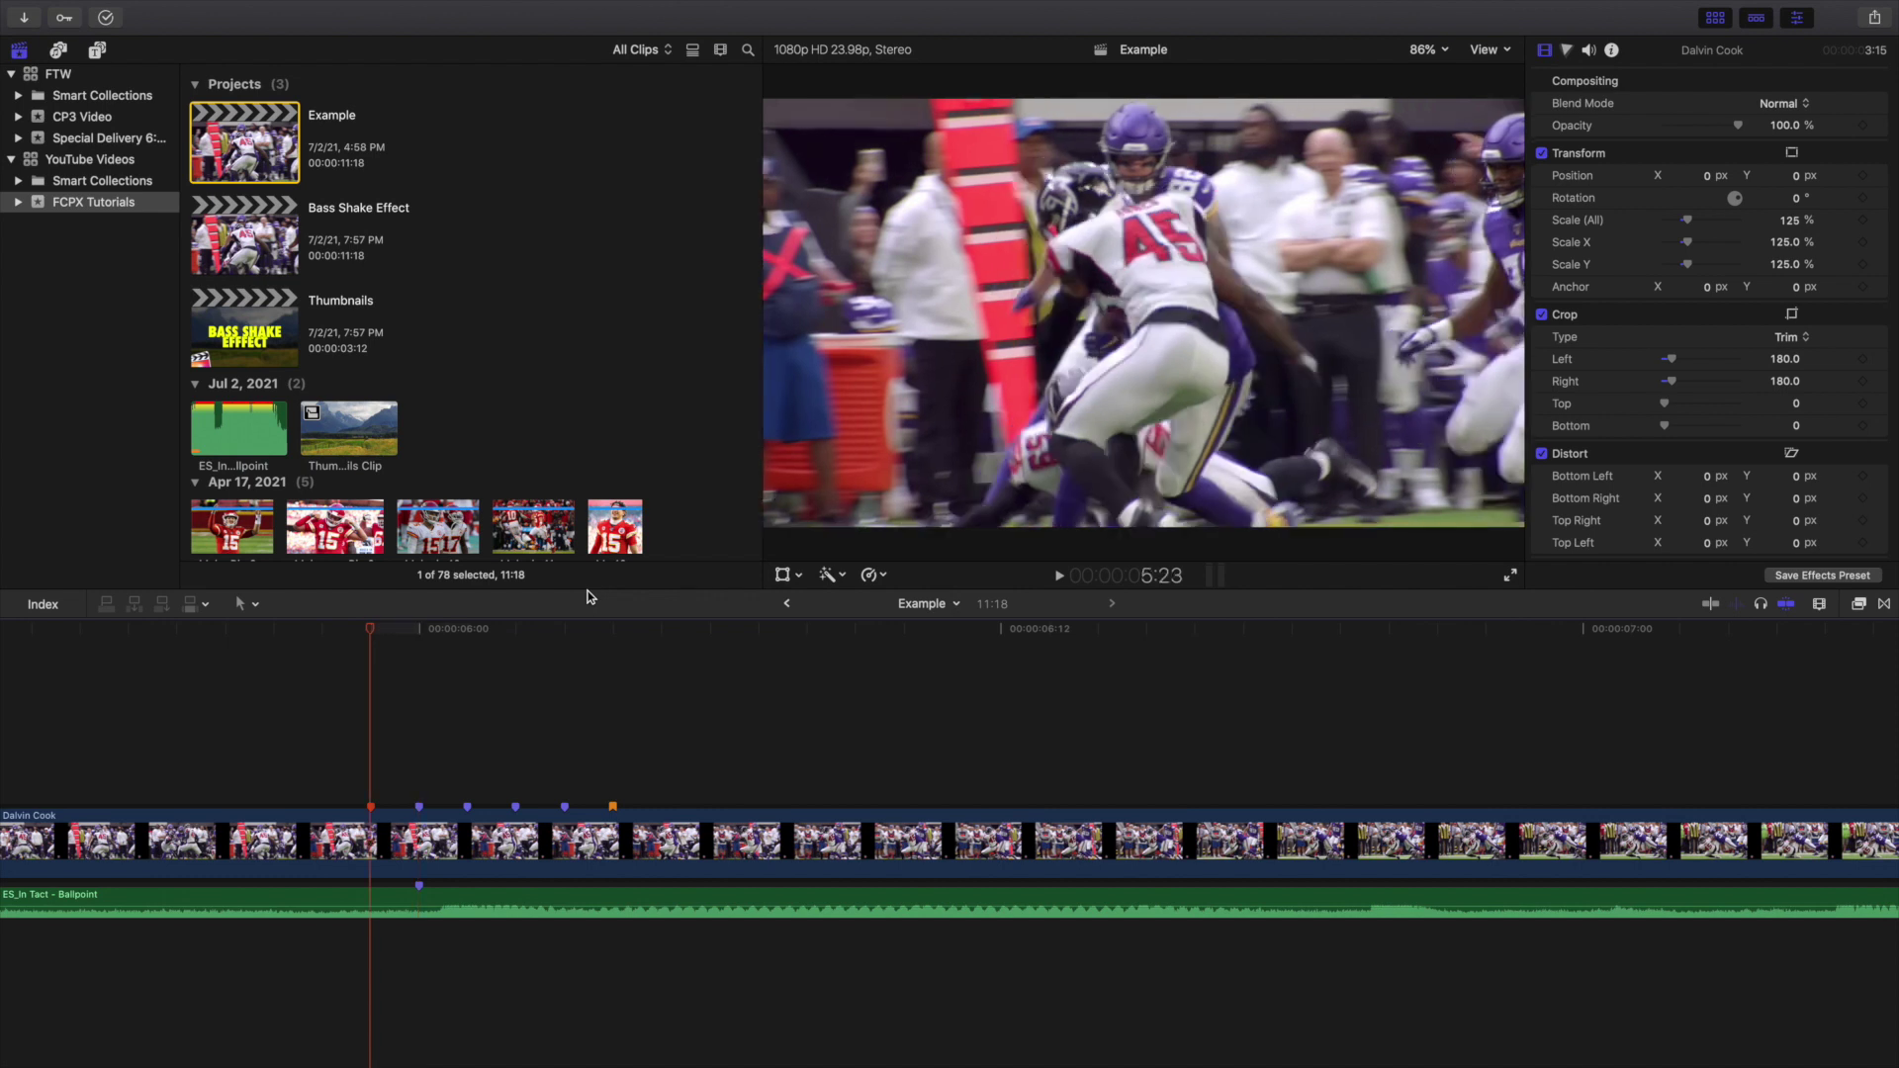
pyautogui.press('Right')
pyautogui.press('Right')
pyautogui.press('Right')
pyautogui.press('Right')
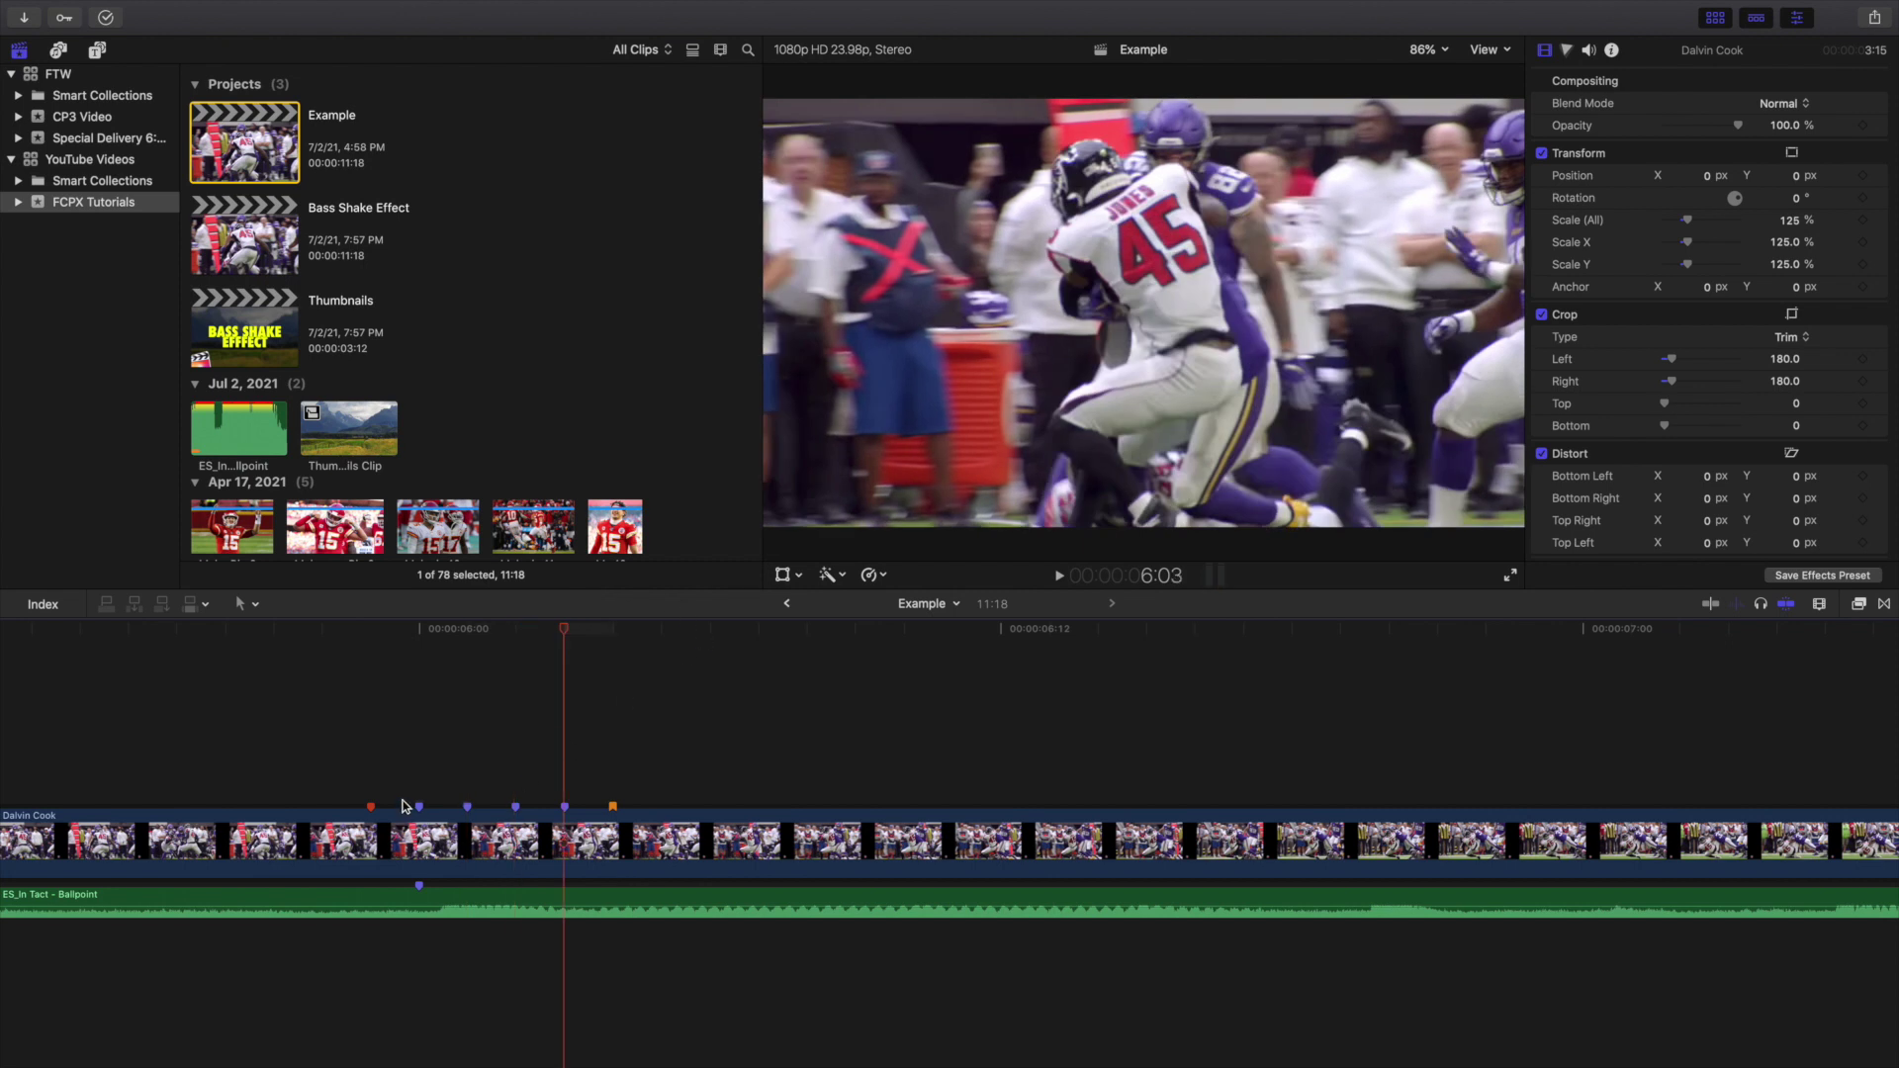
# Select the Dalvin Cook clip at the first blue marker, at 6:00, and set its overall scale to 135%.
pyautogui.click(420, 759)
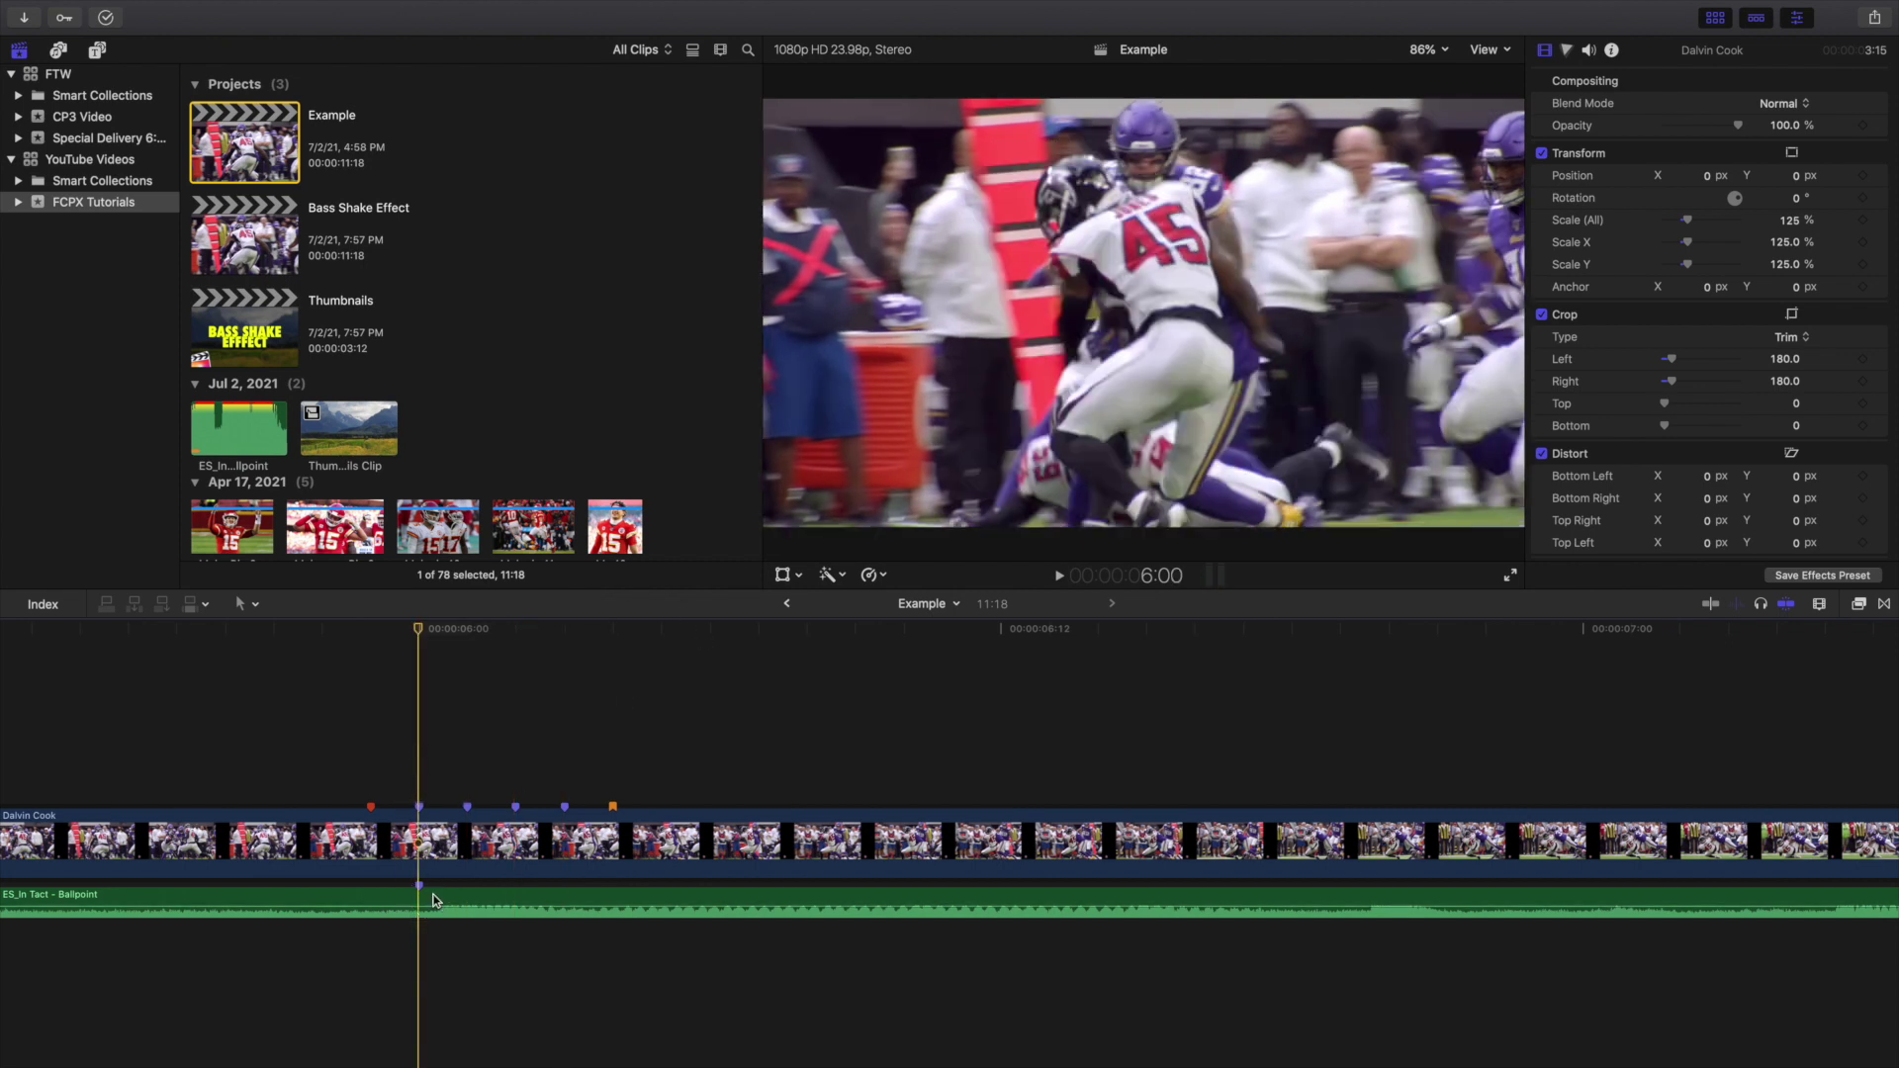
pyautogui.click(419, 842)
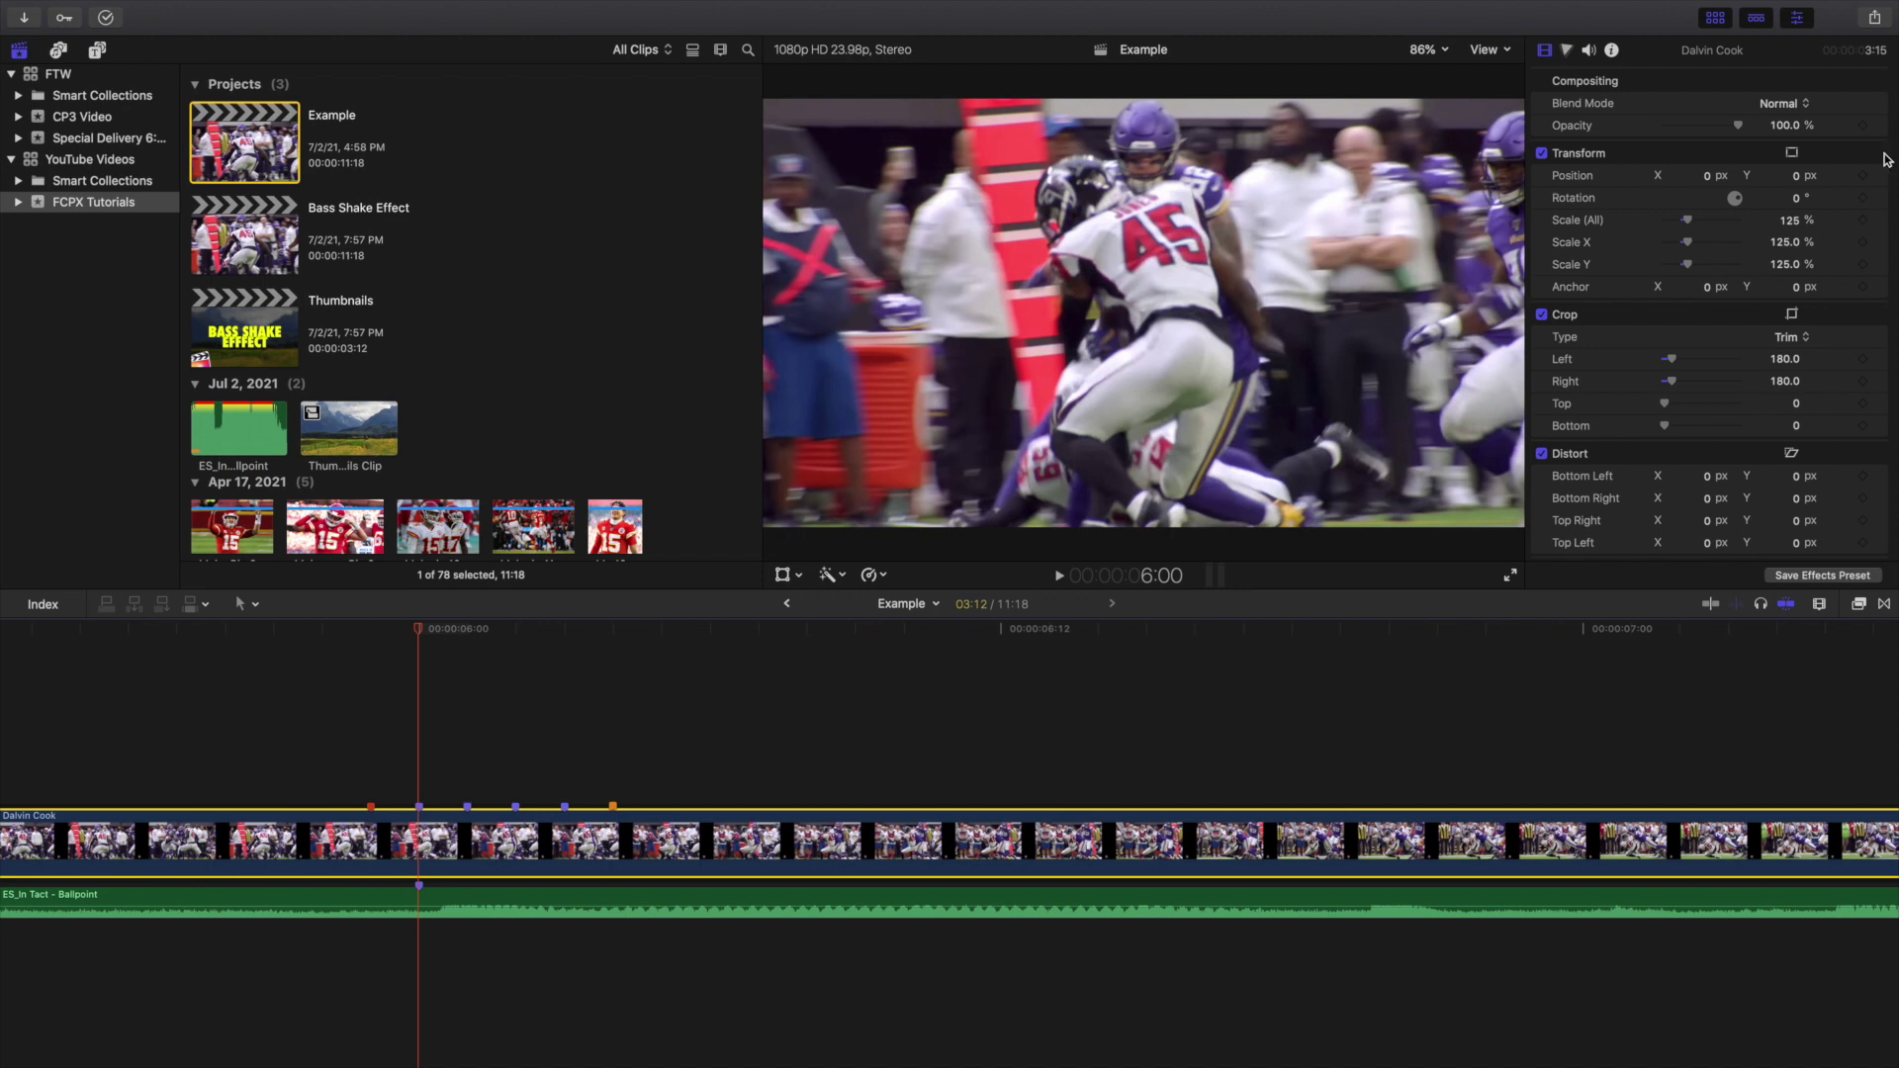
pyautogui.click(1791, 219)
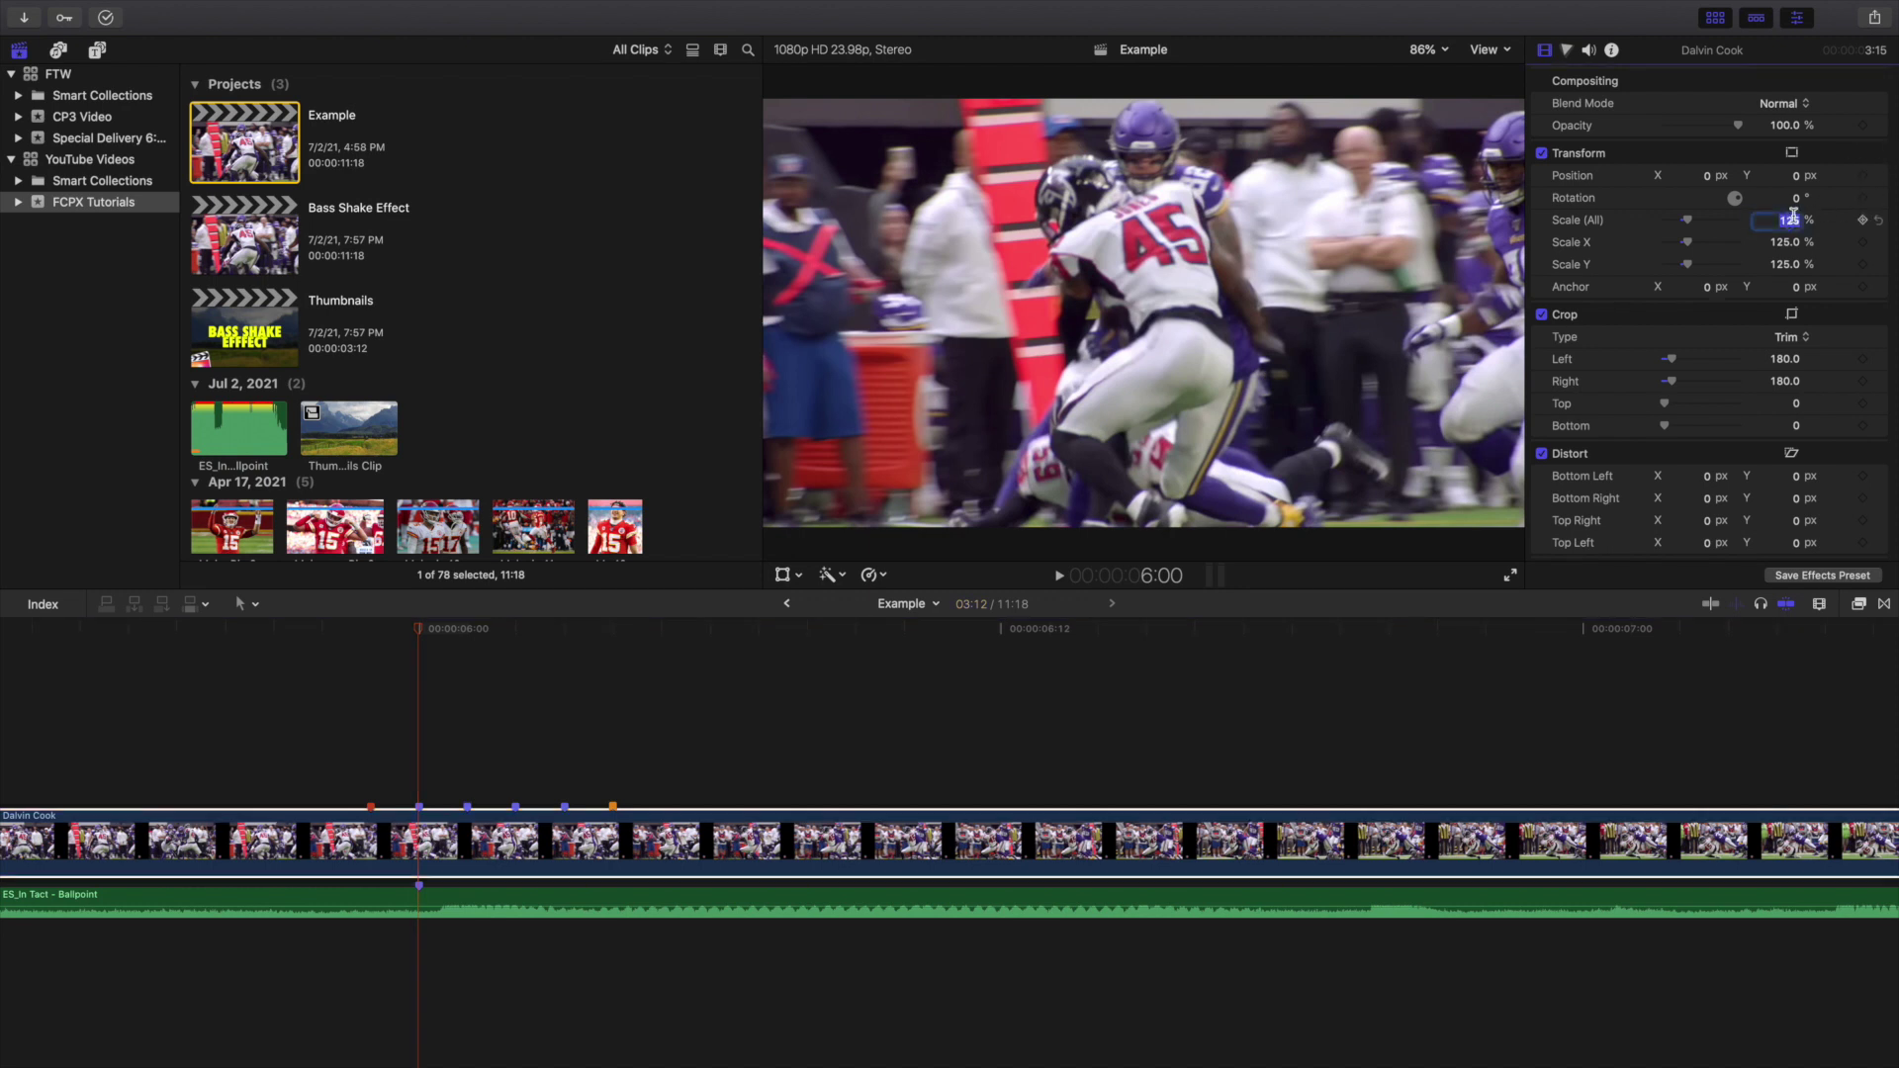
pyautogui.write('1')
pyautogui.press('Return')
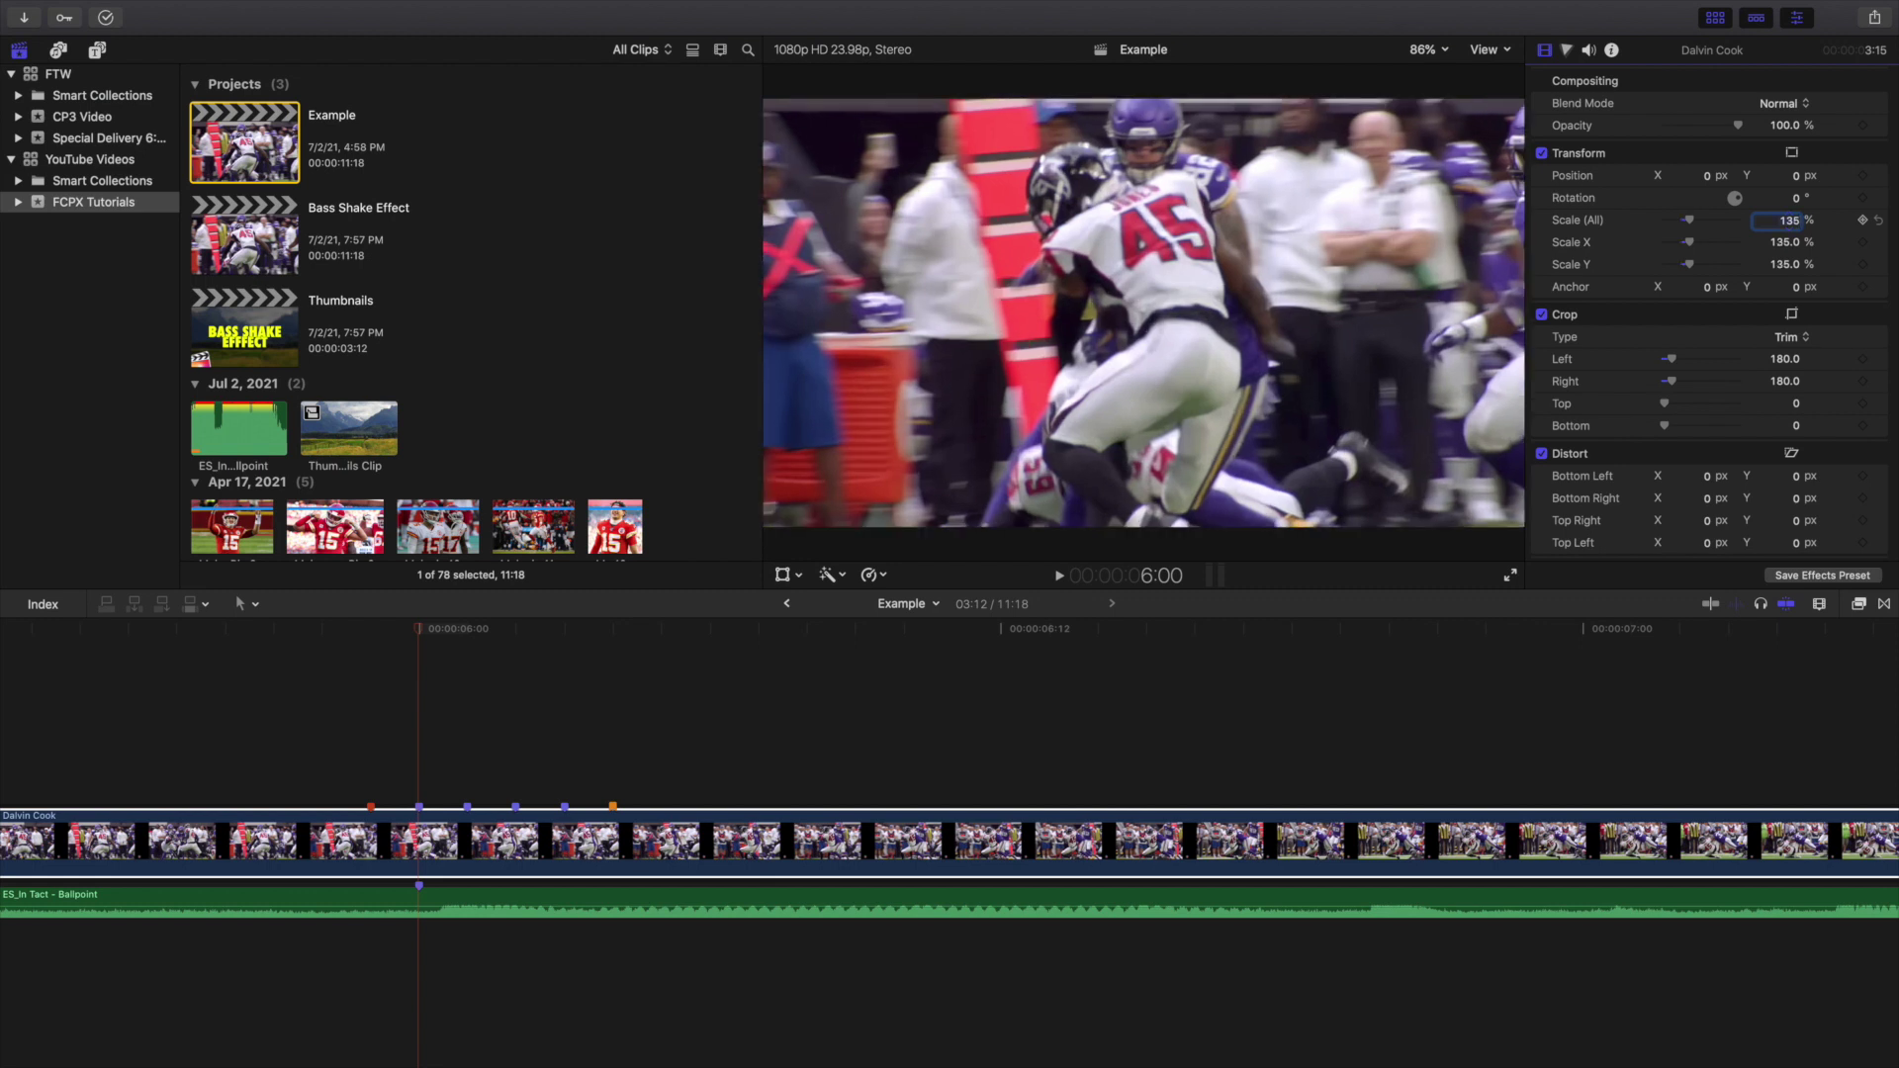
# Set the viewer zoom to 50% and show the on-screen Transform controls for the Dalvin Cook clip.
pyautogui.click(422, 834)
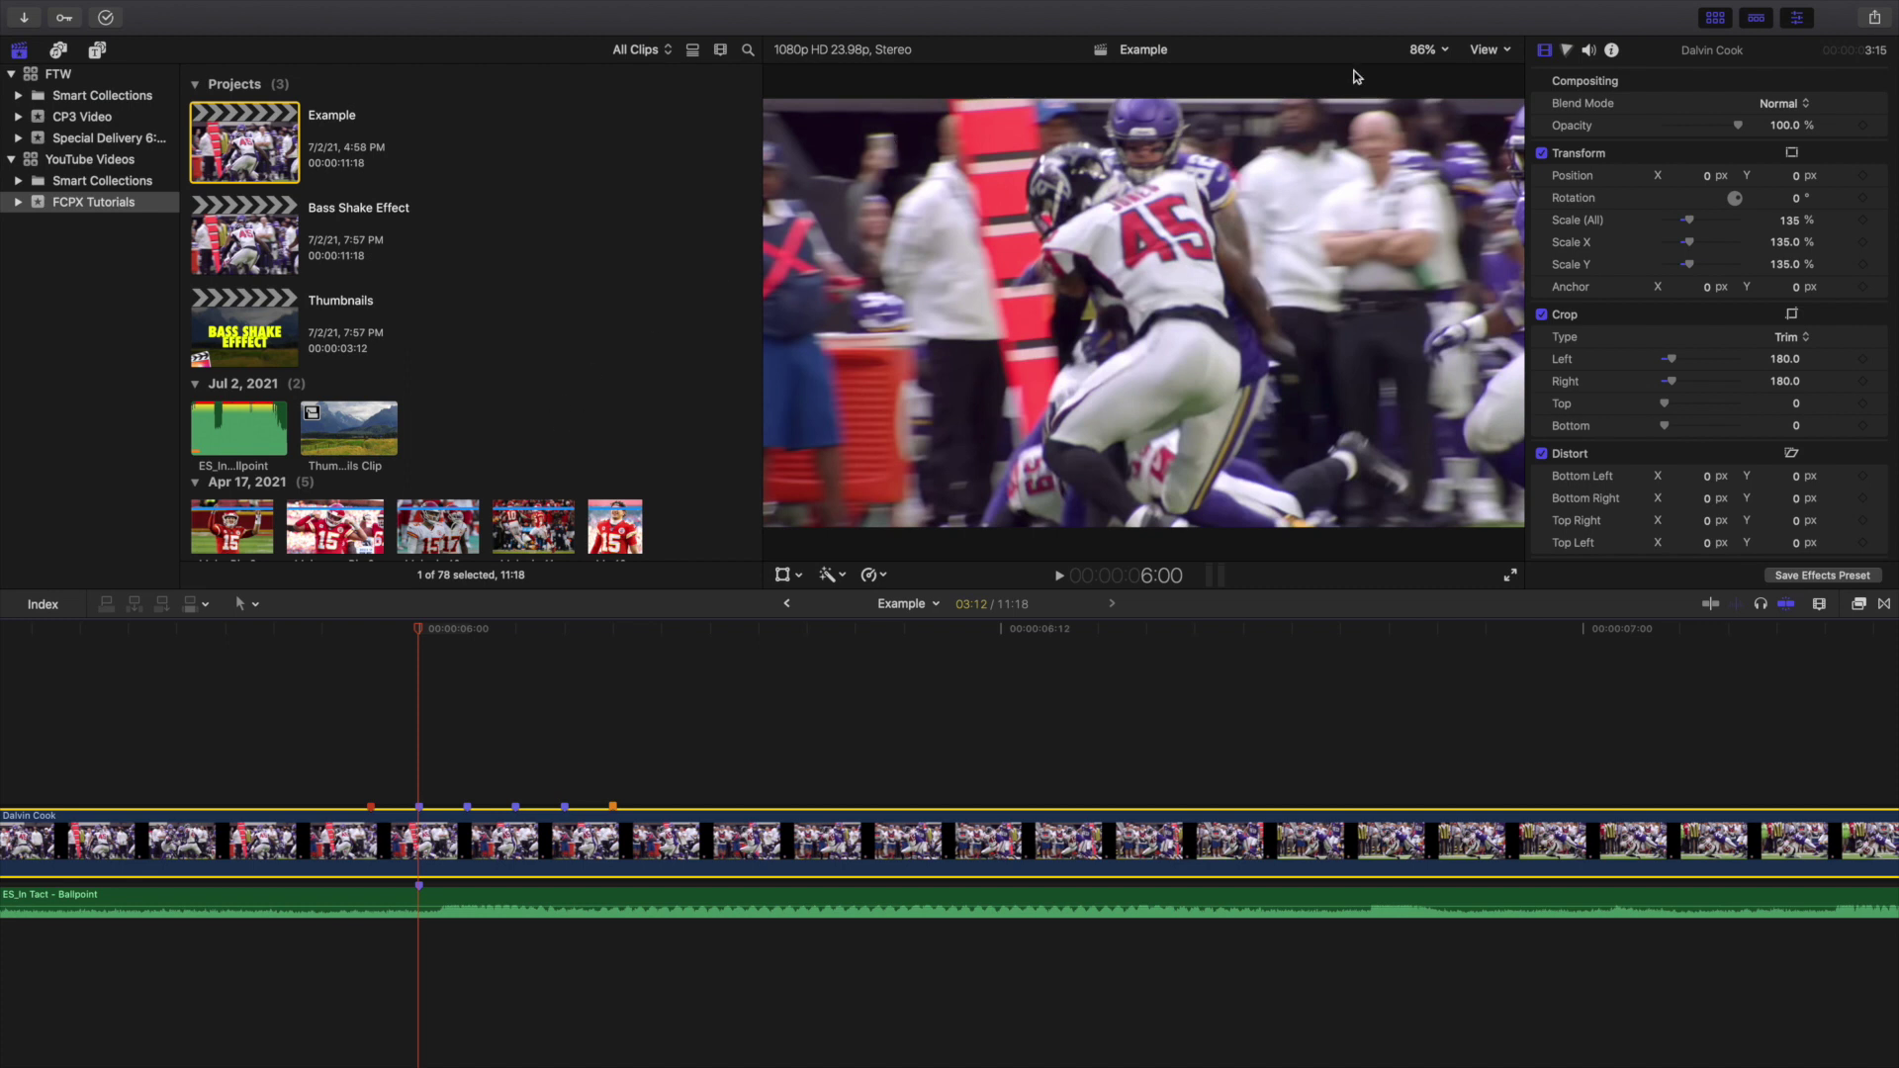
pyautogui.click(1424, 50)
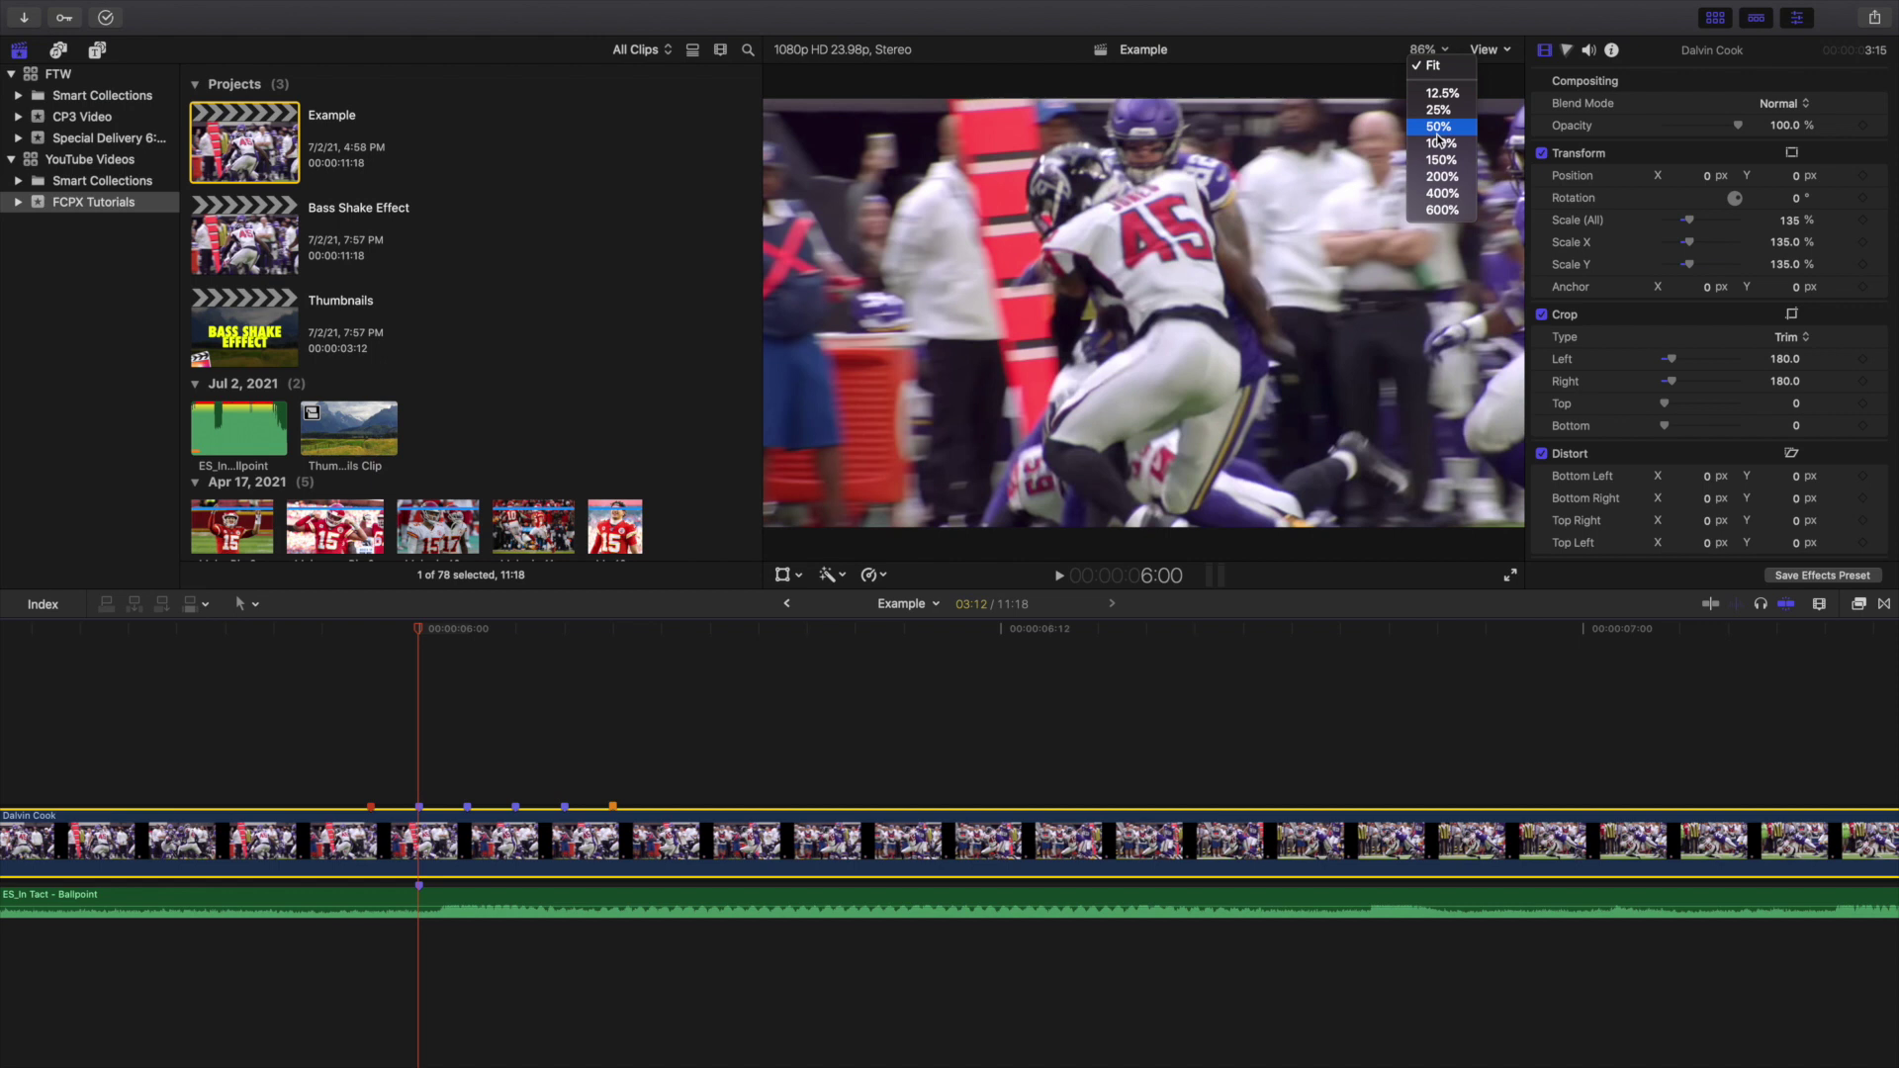
pyautogui.click(1438, 129)
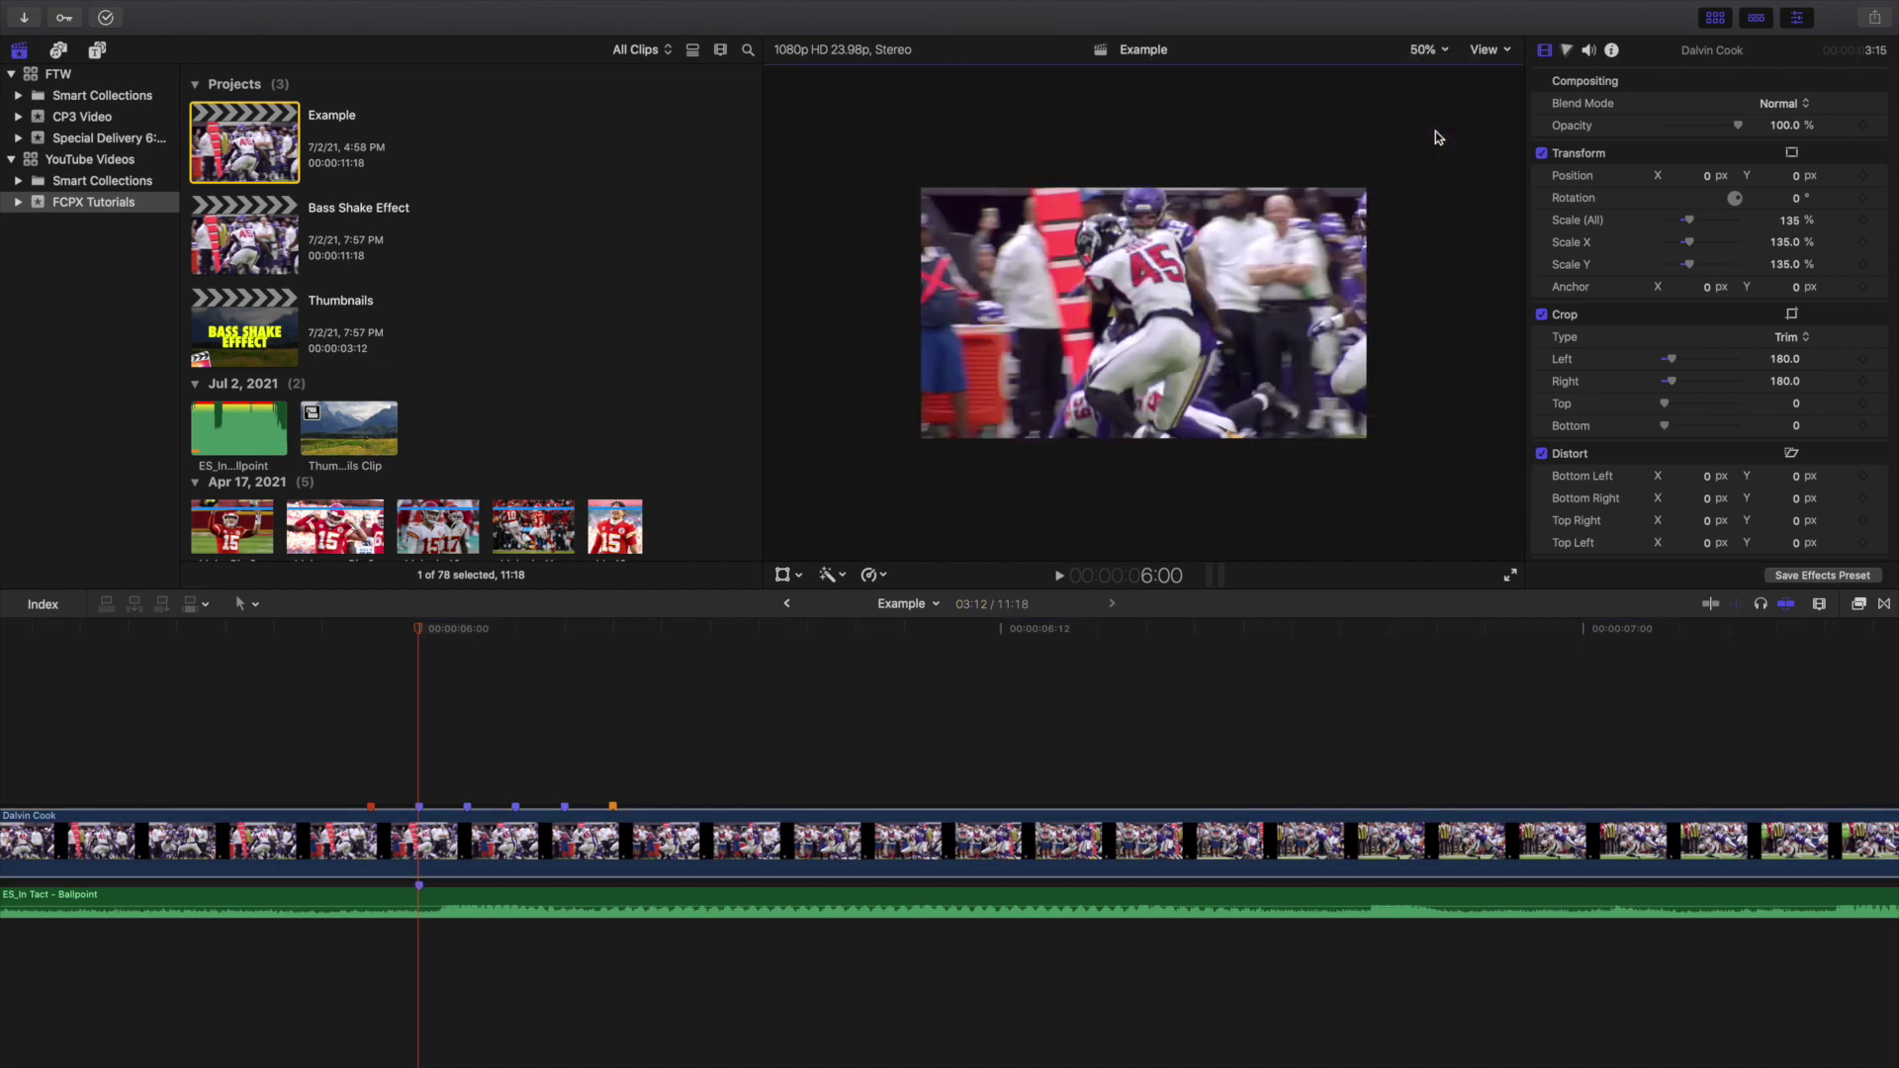
pyautogui.click(782, 576)
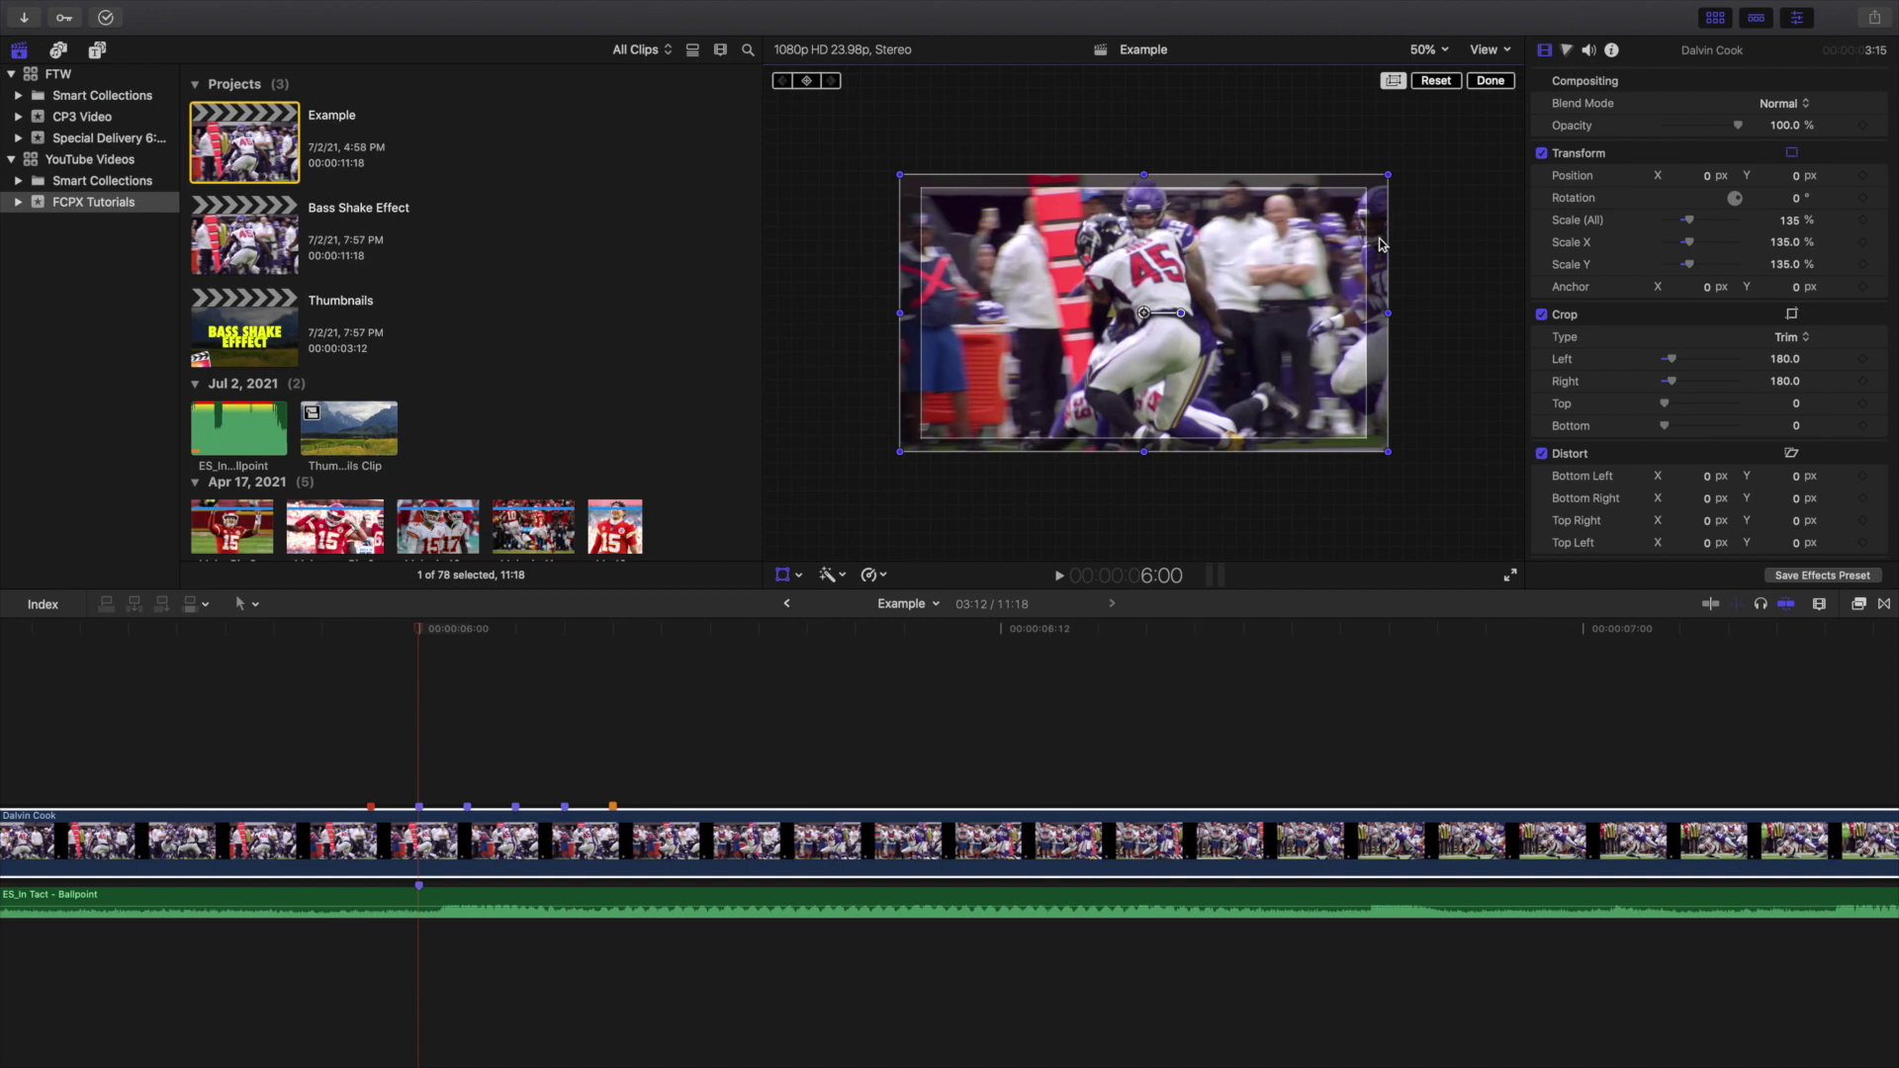
# Add a Position keyframe to the Dalvin Cook clip at its red marker, at 5:23.
pyautogui.click(422, 715)
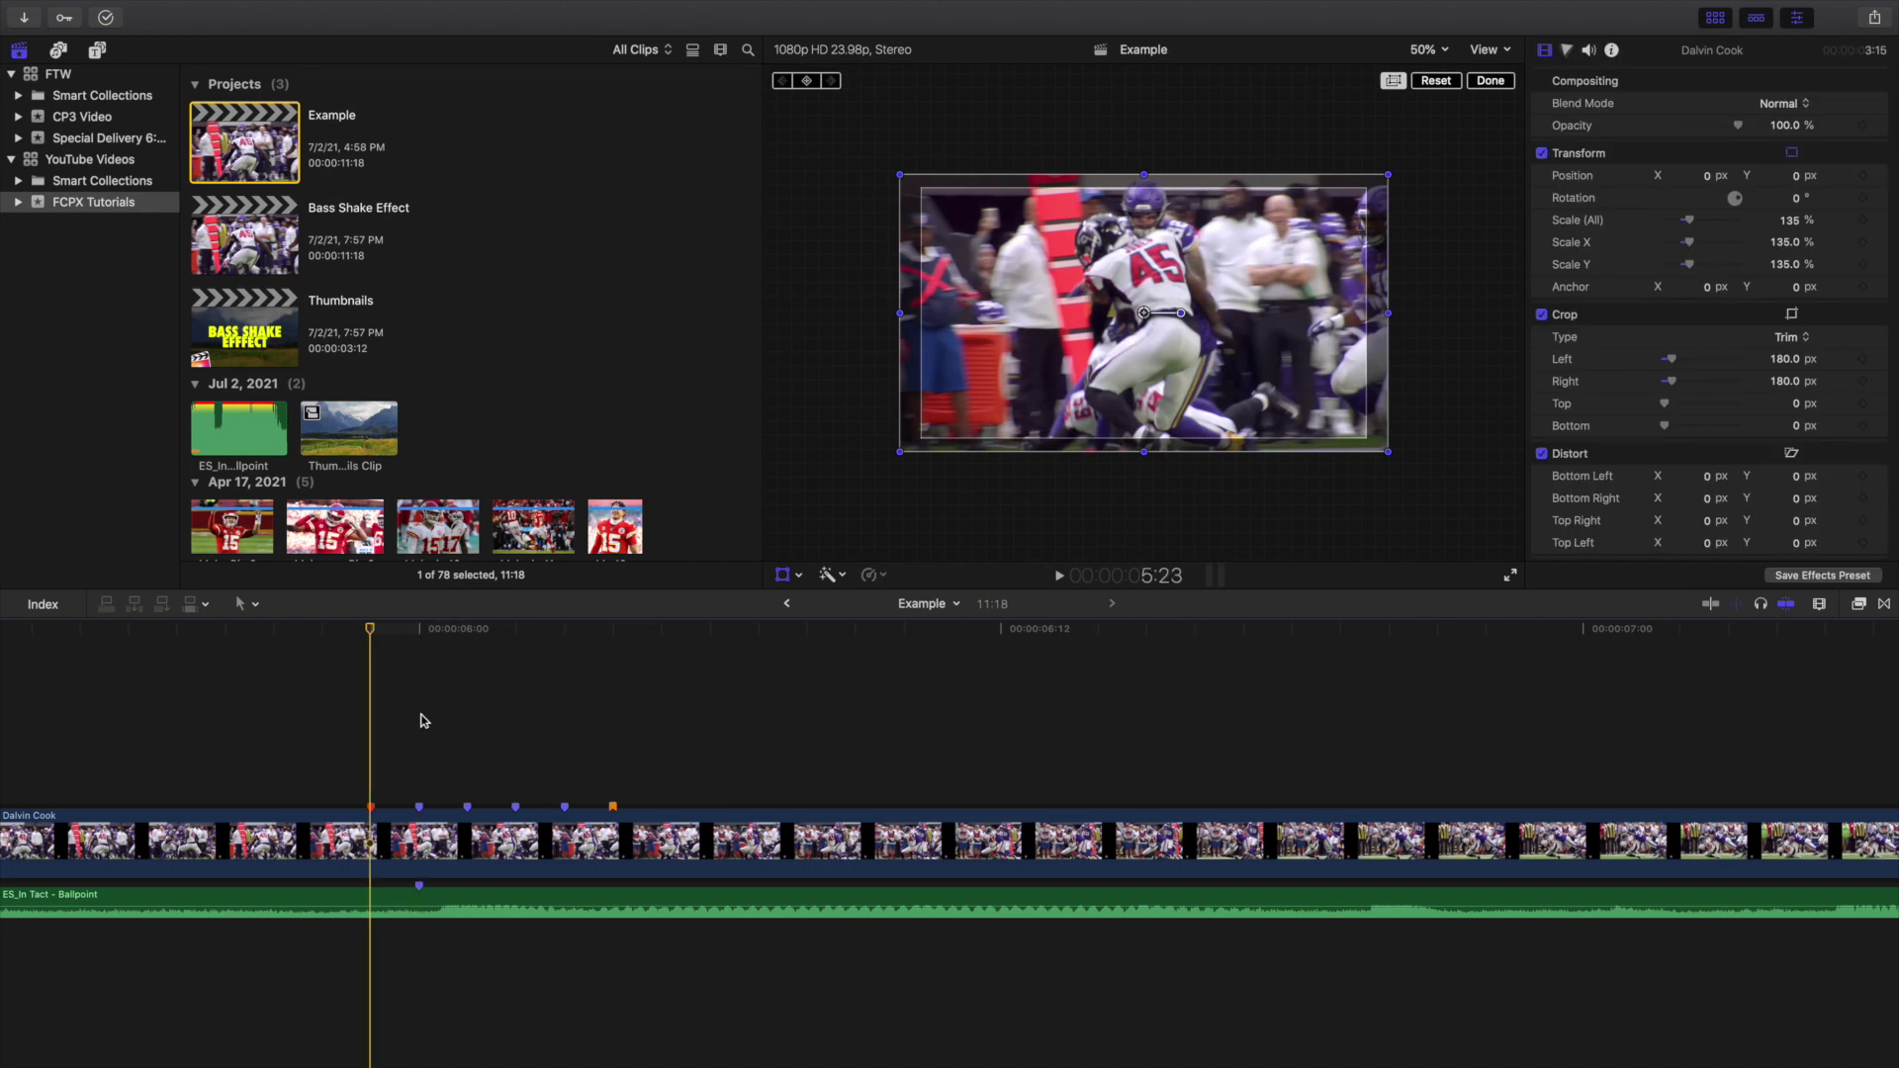
pyautogui.click(369, 829)
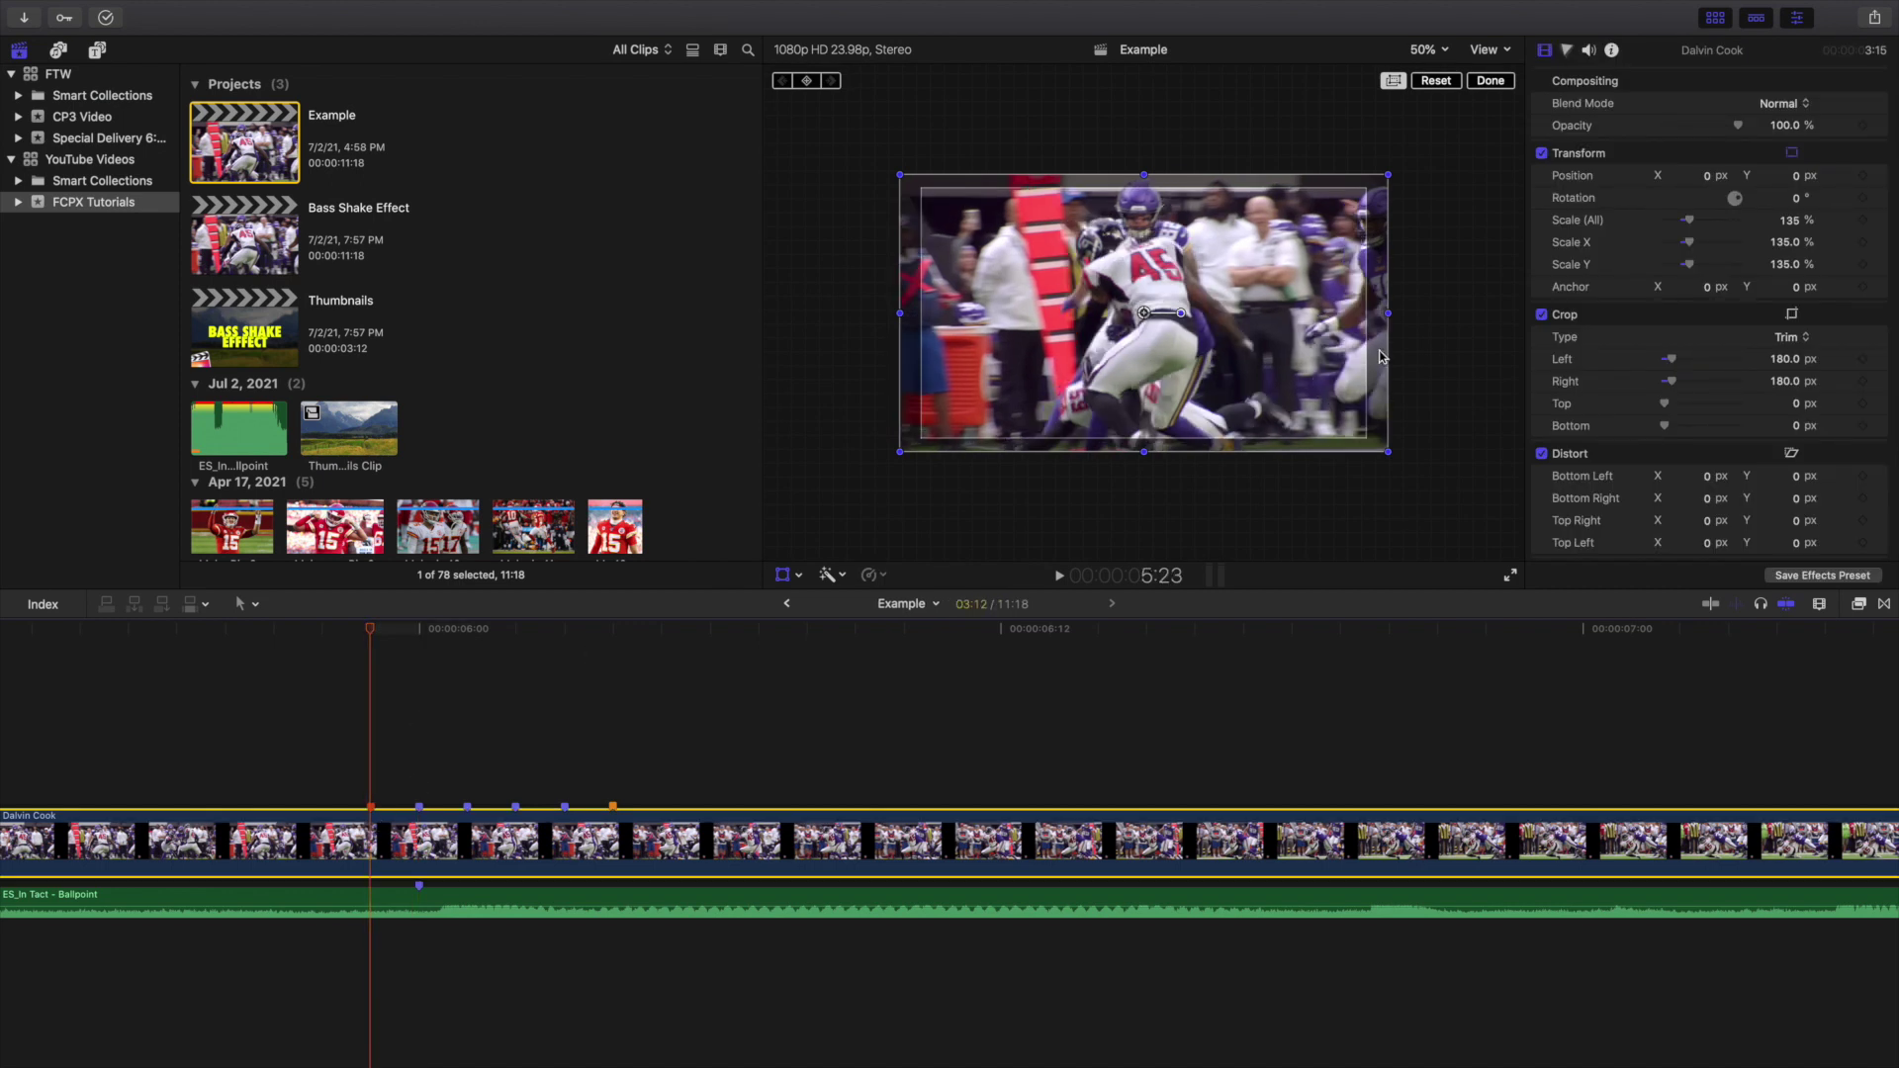
pyautogui.moveTo(1867, 184)
pyautogui.click(1864, 176)
# At the first blue marker, at 6:00, shift the Dalvin Cook clip horizontally to about X 77 px, Y 1 px.
pyautogui.press('Right')
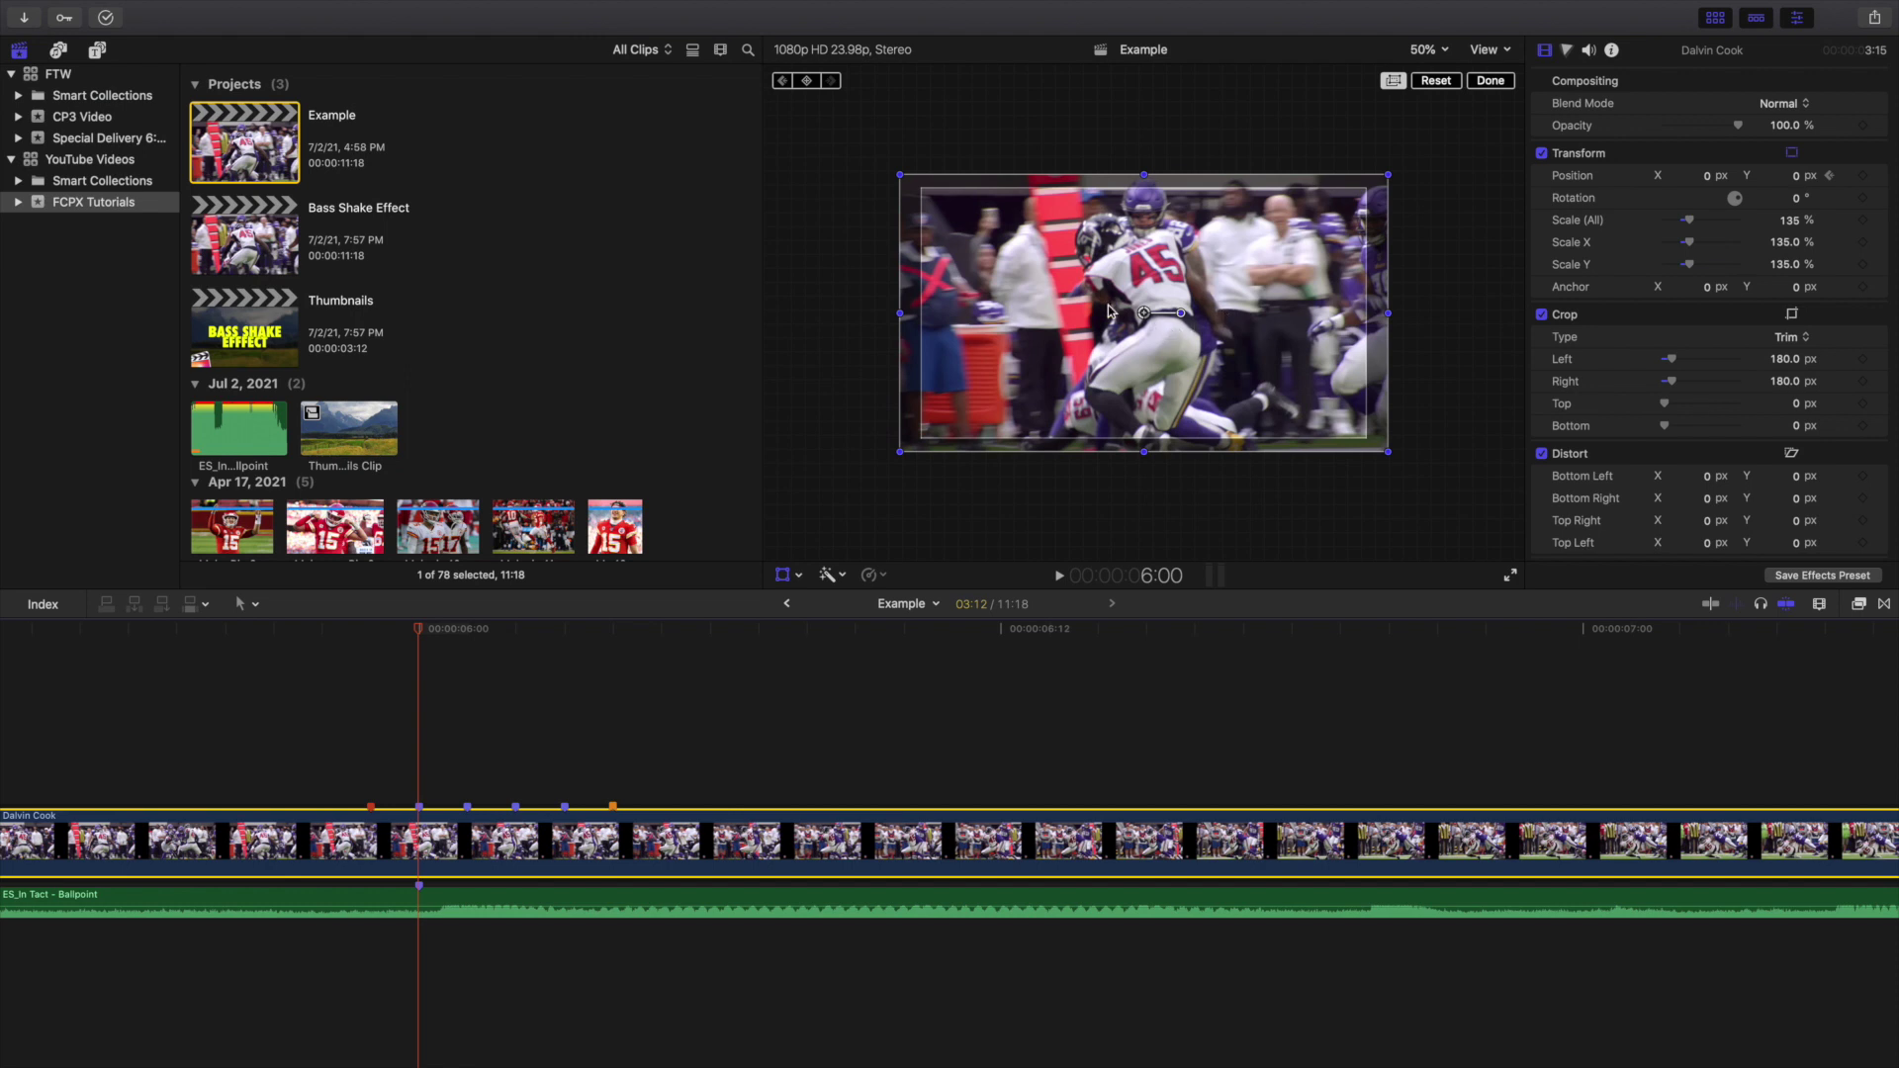
pyautogui.moveTo(1086, 315); pyautogui.dragTo(1091, 315)
pyautogui.moveTo(1098, 317); pyautogui.dragTo(1102, 317)
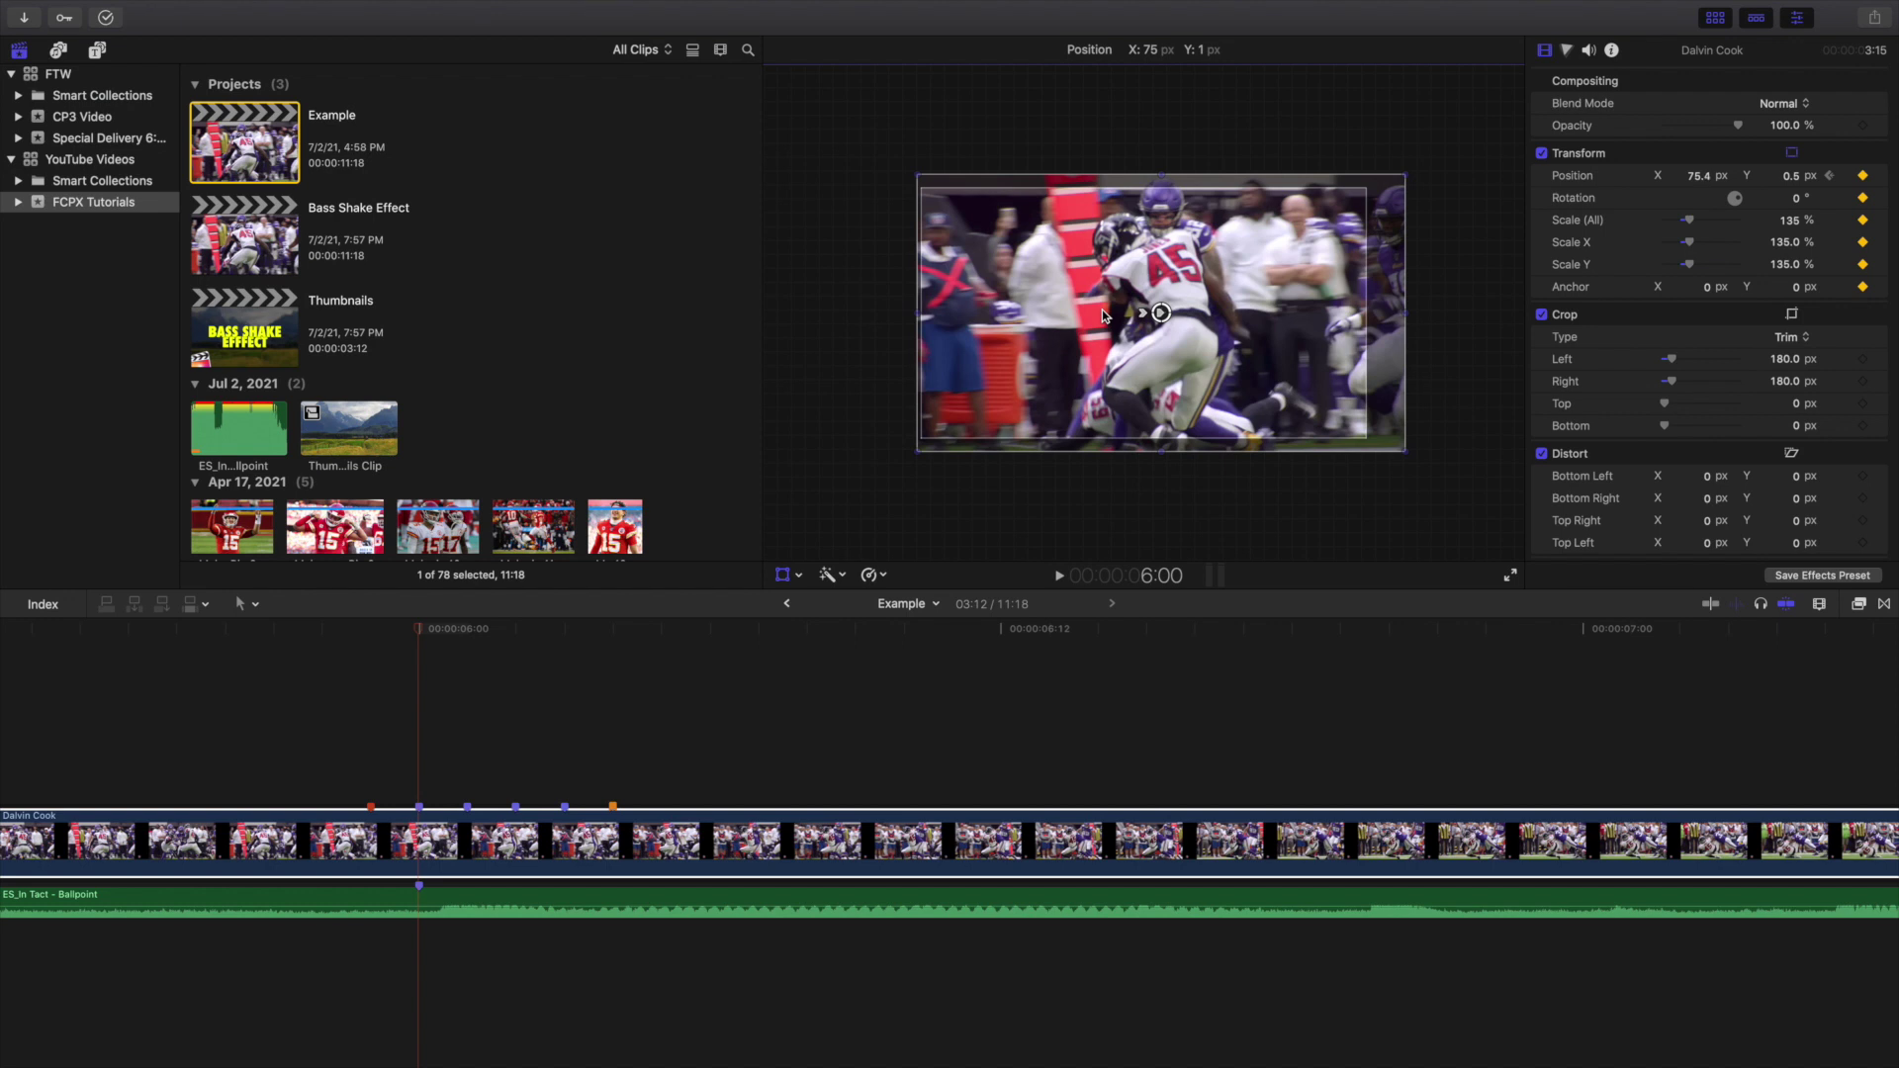
pyautogui.moveTo(1102, 309); pyautogui.dragTo(1104, 310)
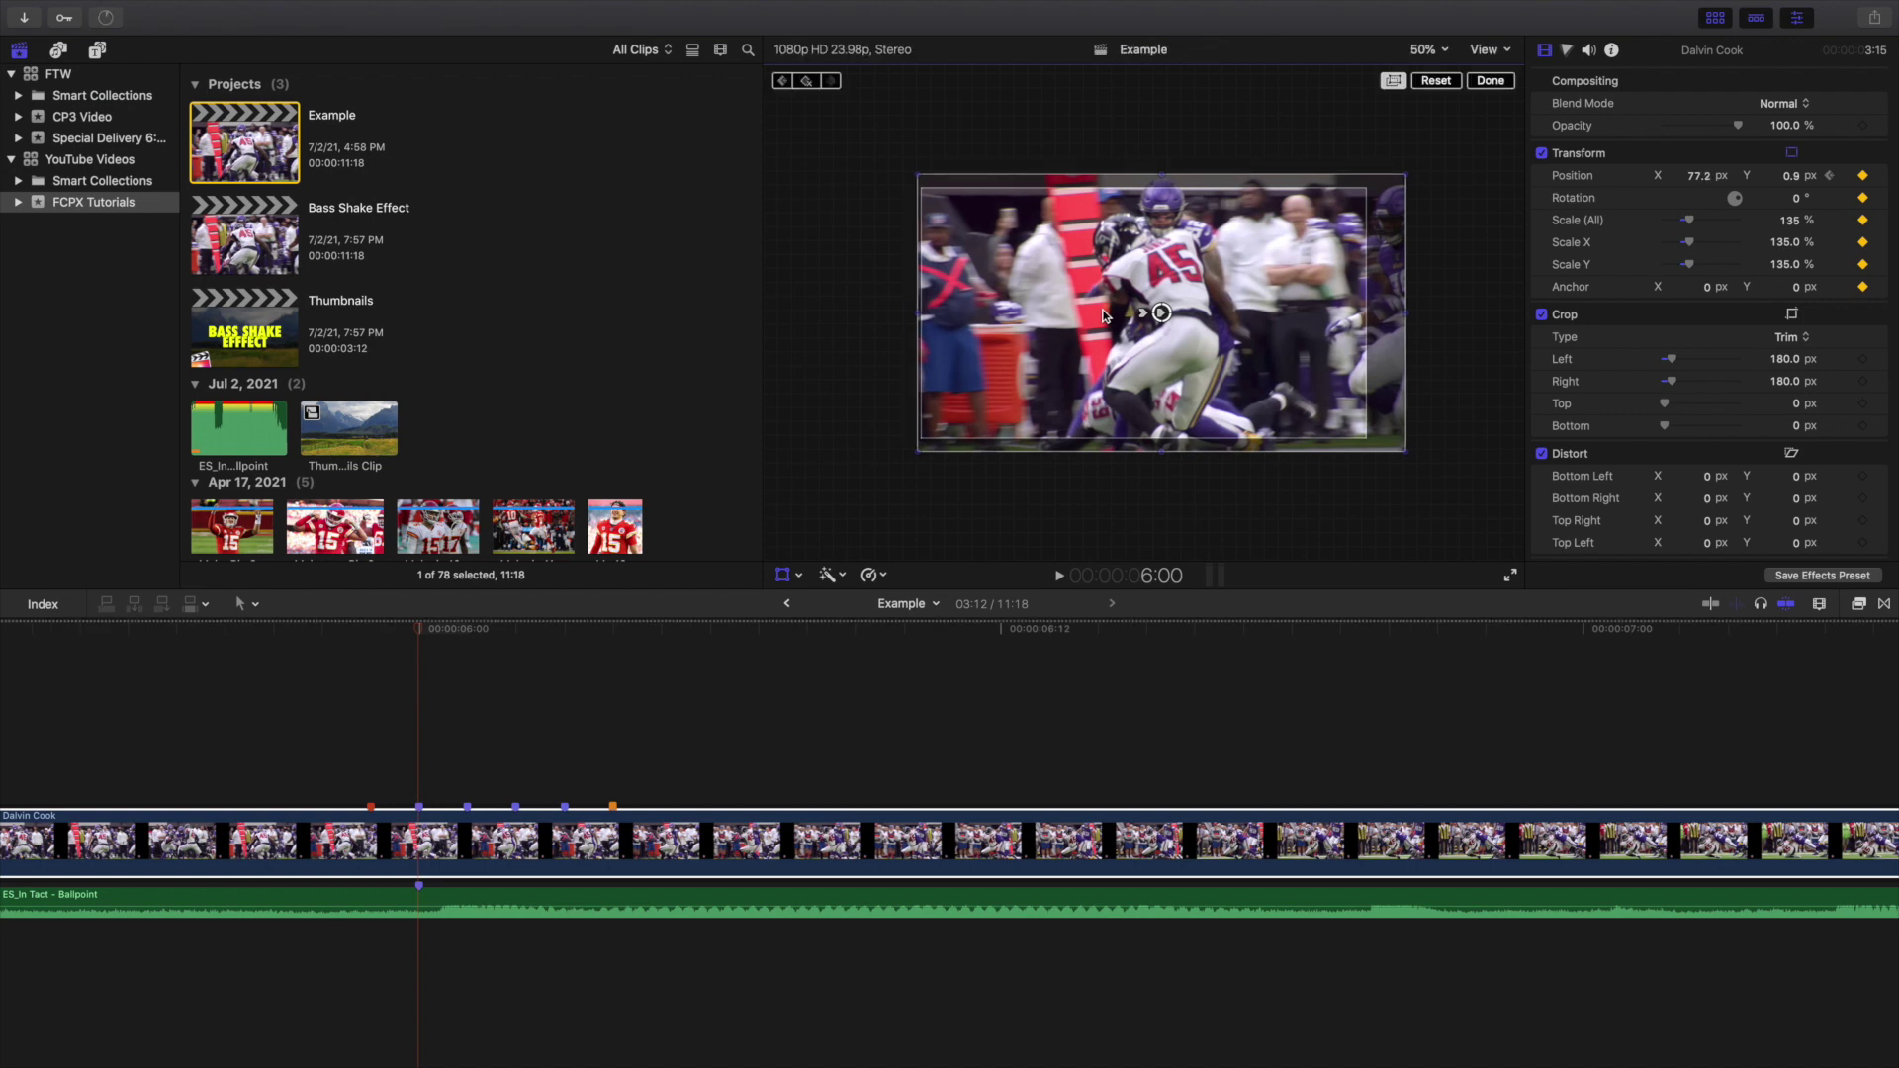
# Shift the clip's position on the following blue markers, to about X 51, Y 45 px at 6:01 and X 7, Y -39 px at 6:03.
pyautogui.click(425, 729)
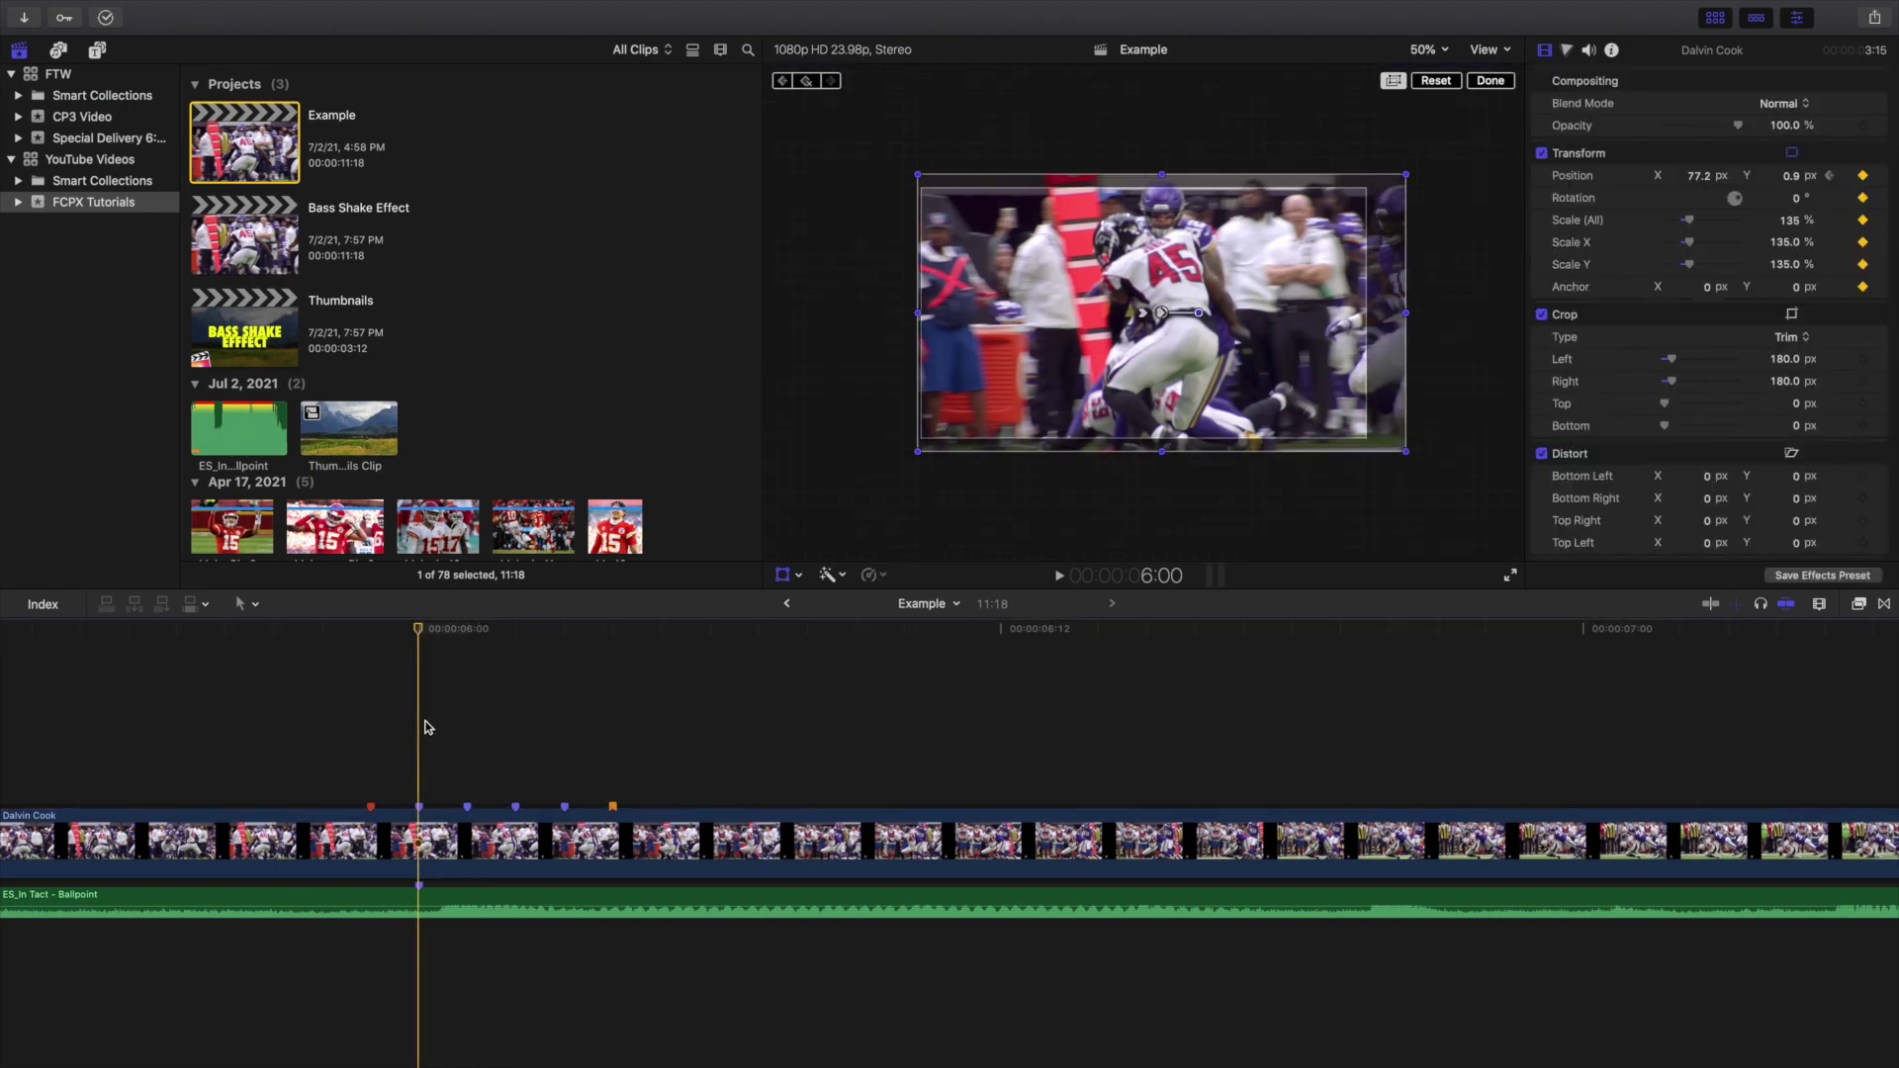
pyautogui.press('Right')
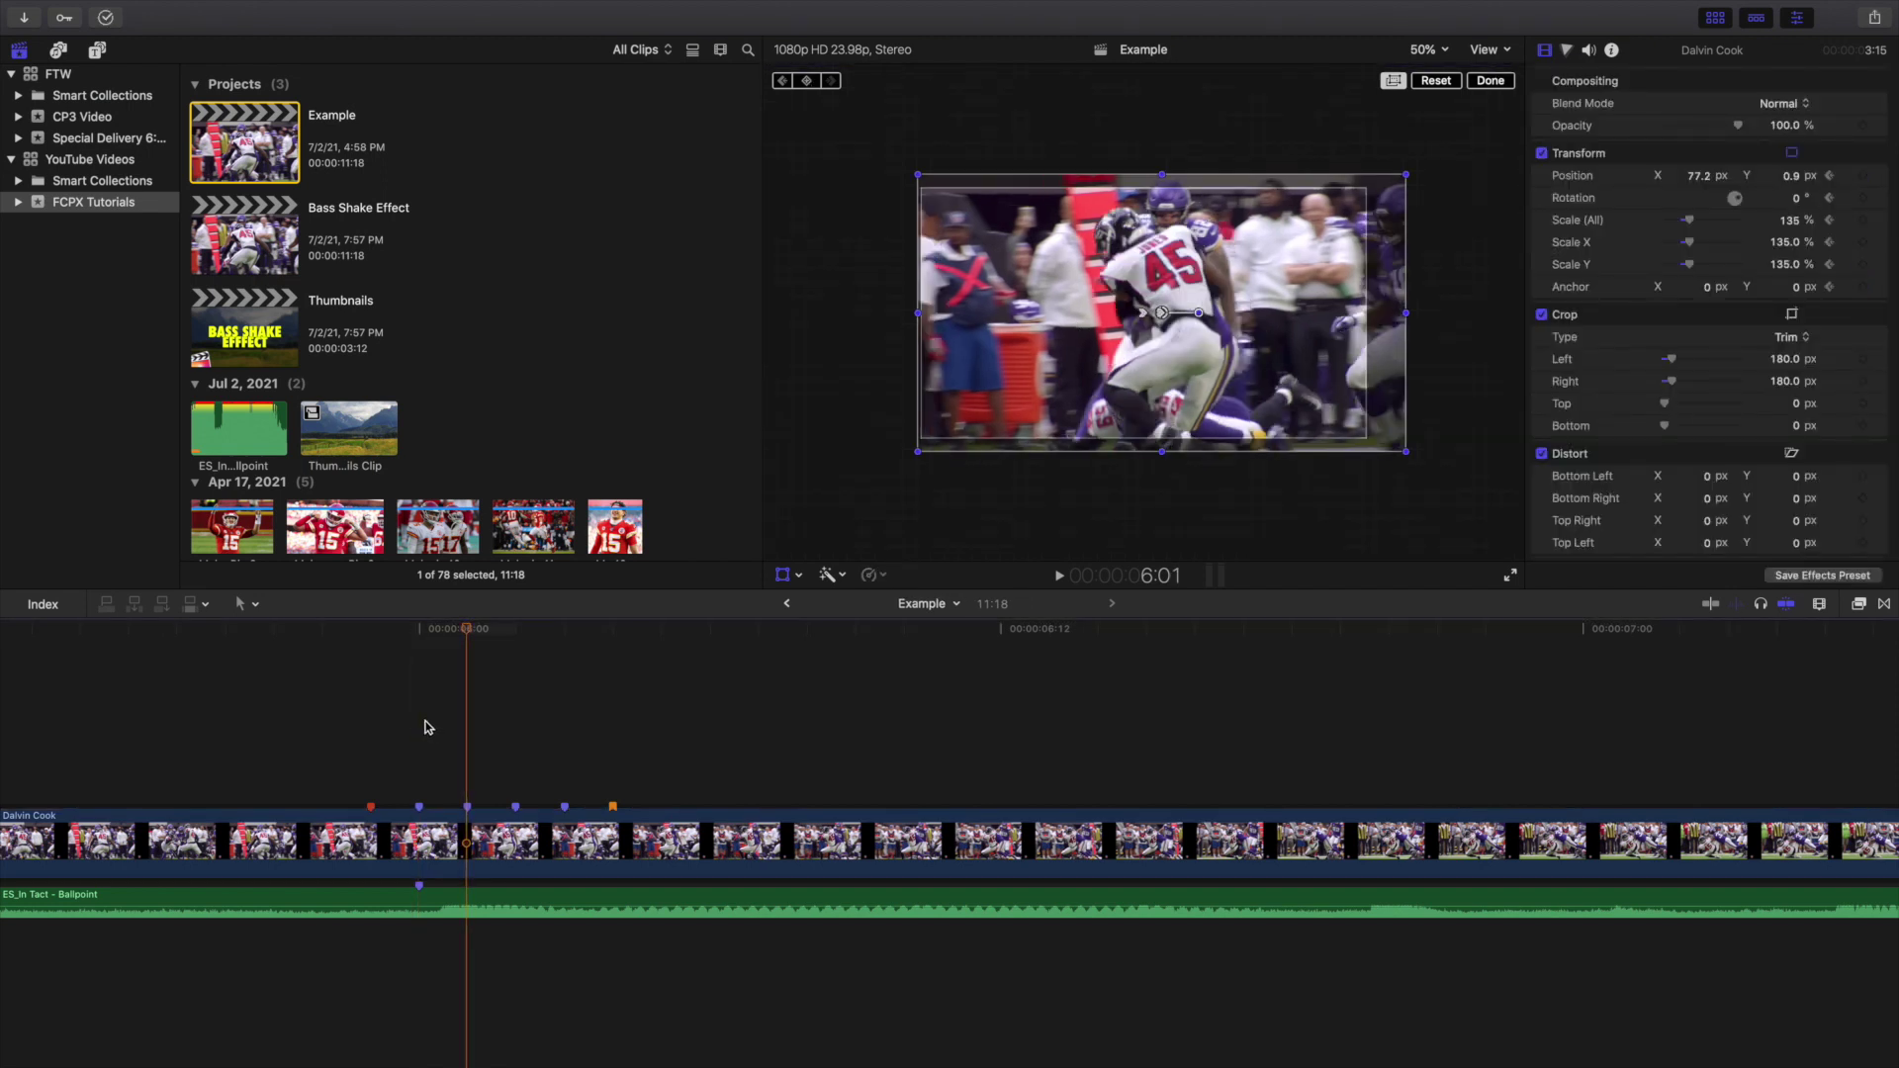
pyautogui.moveTo(1150, 360); pyautogui.dragTo(1153, 343)
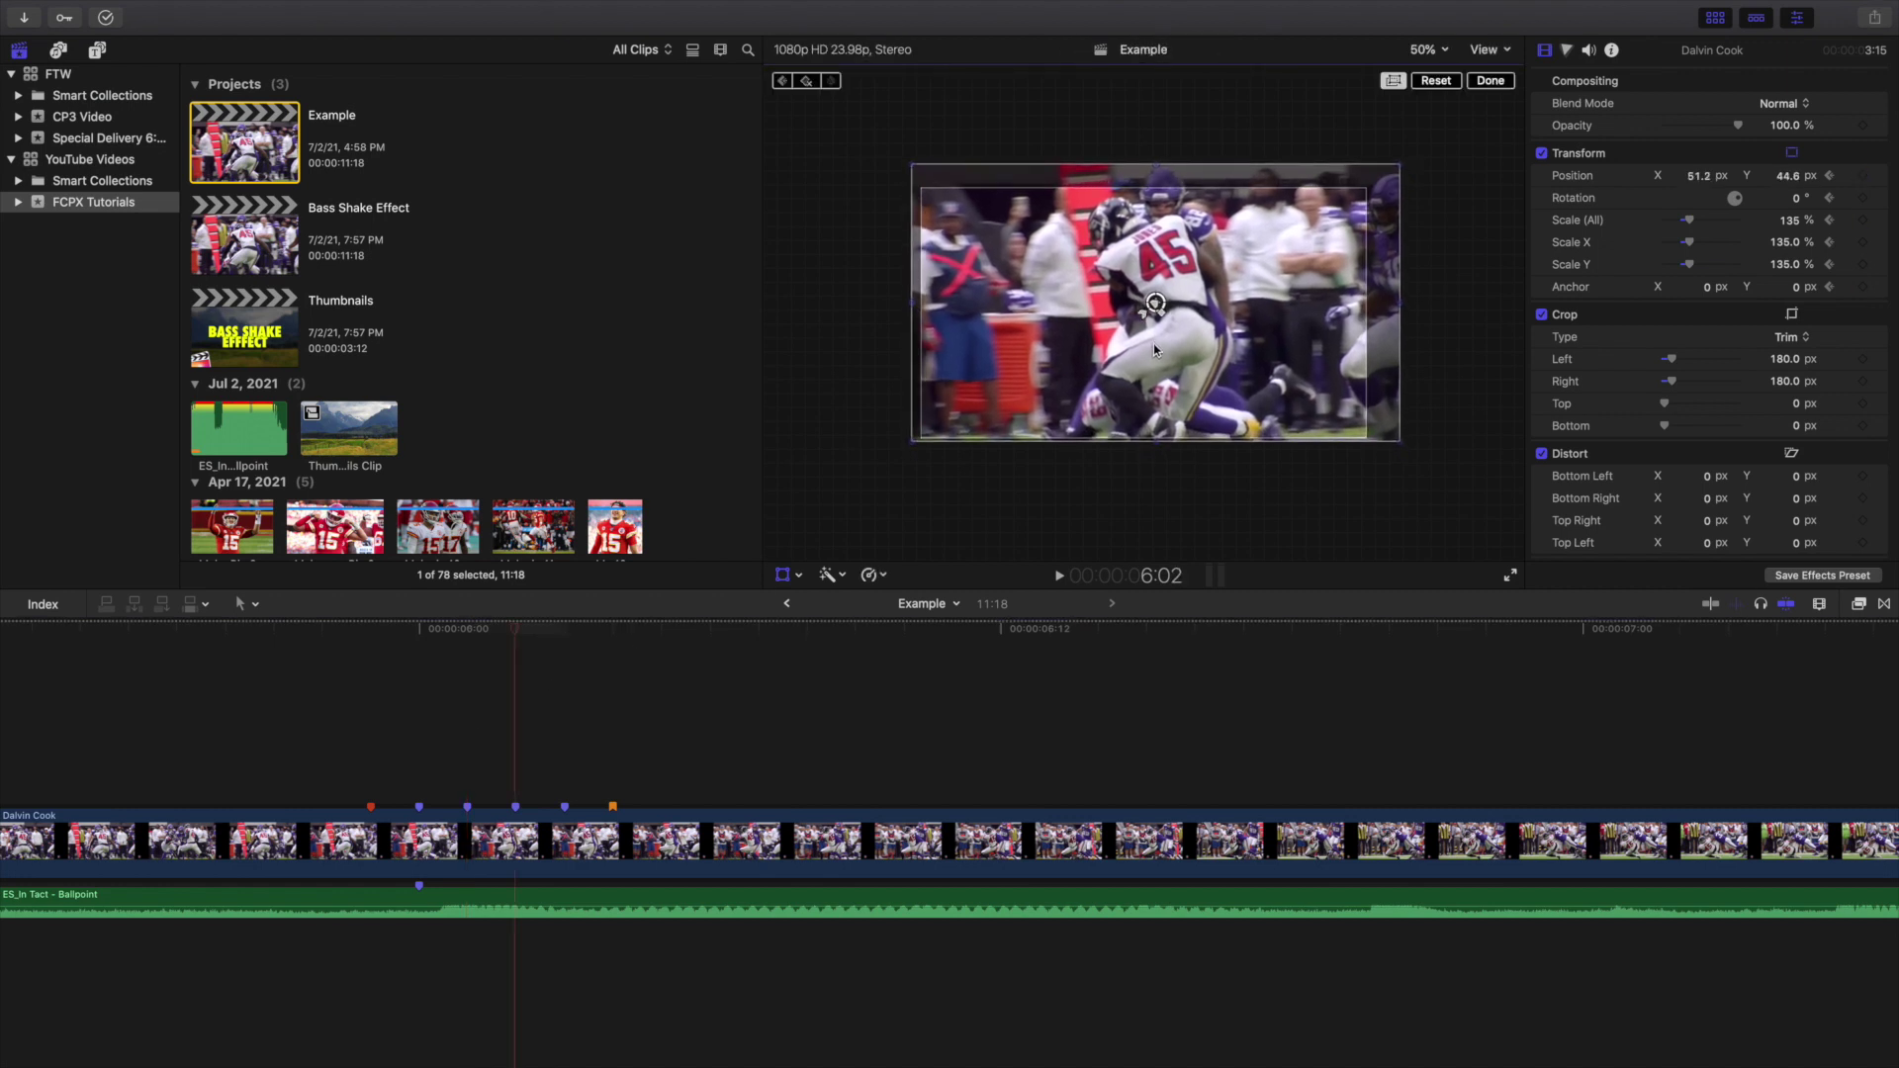
pyautogui.press('Right')
pyautogui.moveTo(1154, 343)
pyautogui.mouseDown()
pyautogui.moveTo(1131, 356)
pyautogui.moveTo(1160, 357)
pyautogui.mouseUp()
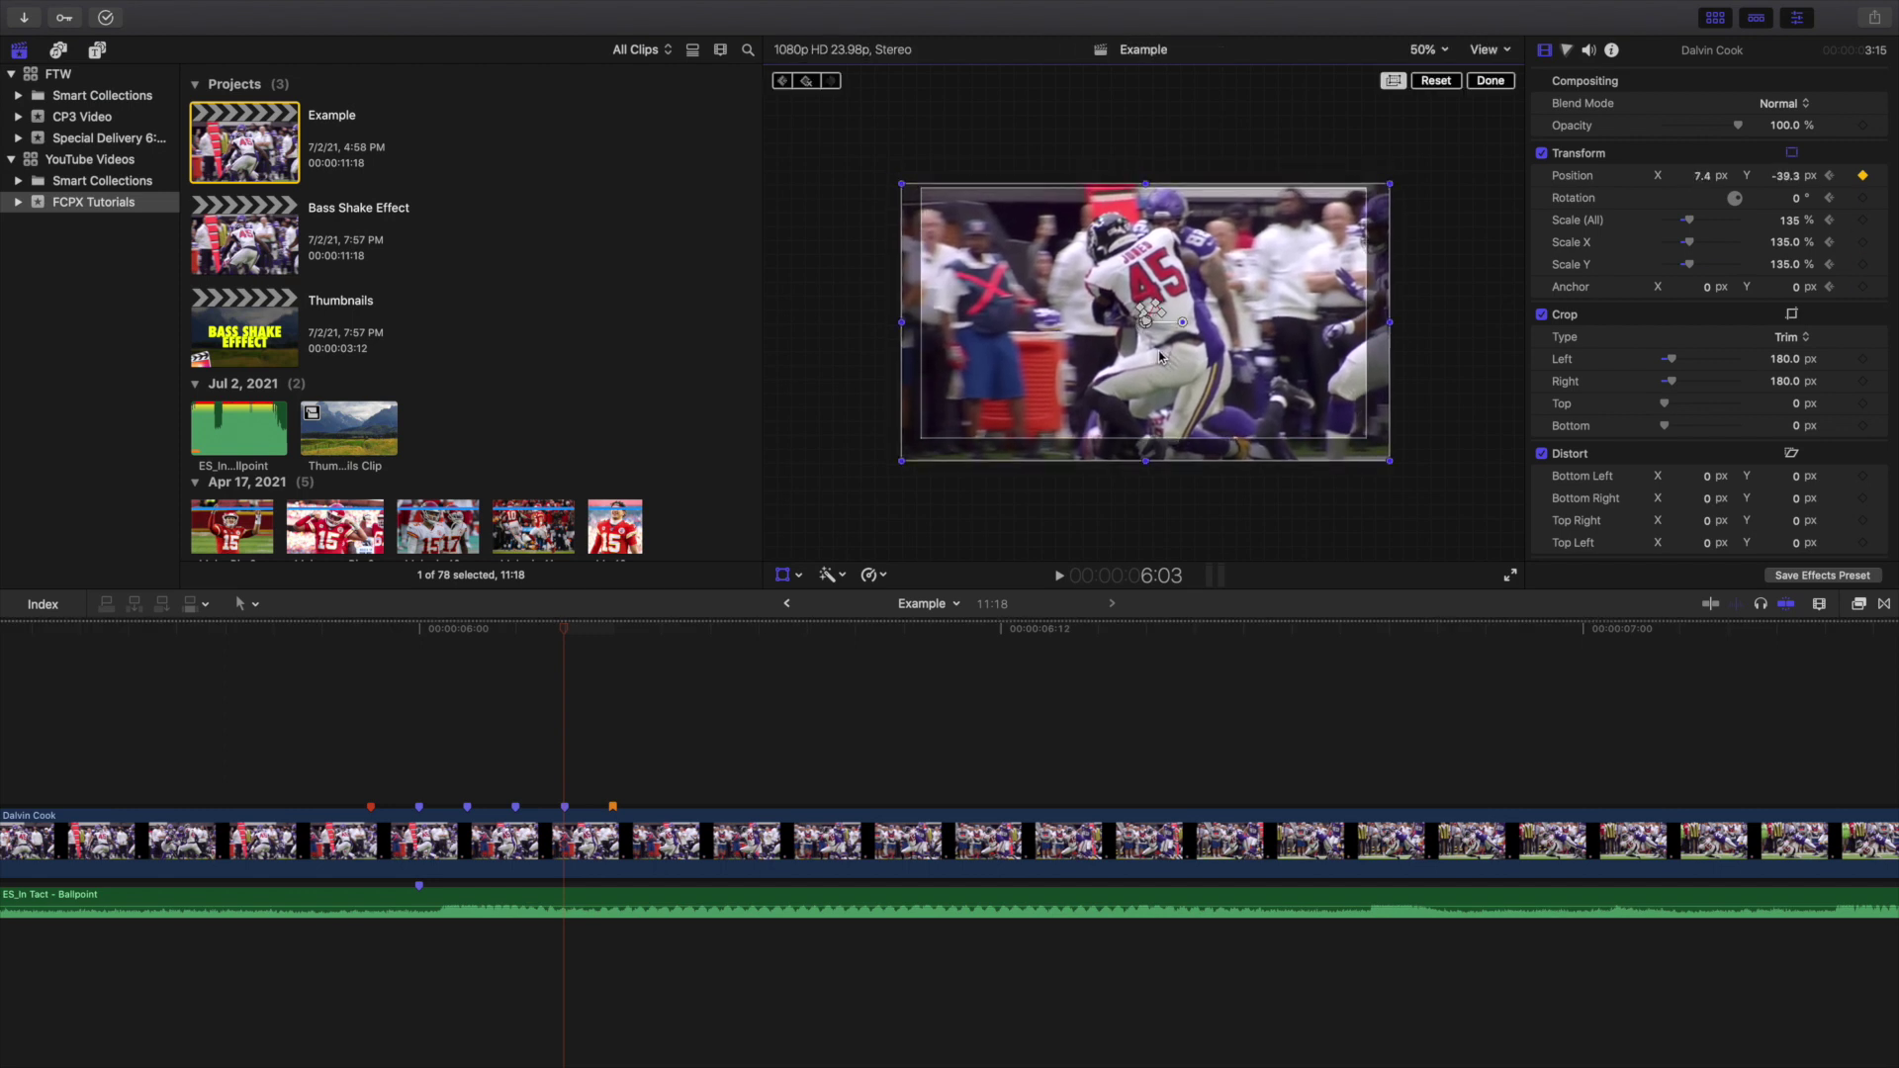
# At the orange marker, at 6:04, set the clip's position to X 0, Y 0 and finish the on-screen Transform.
pyautogui.click(607, 832)
pyautogui.click(1704, 177)
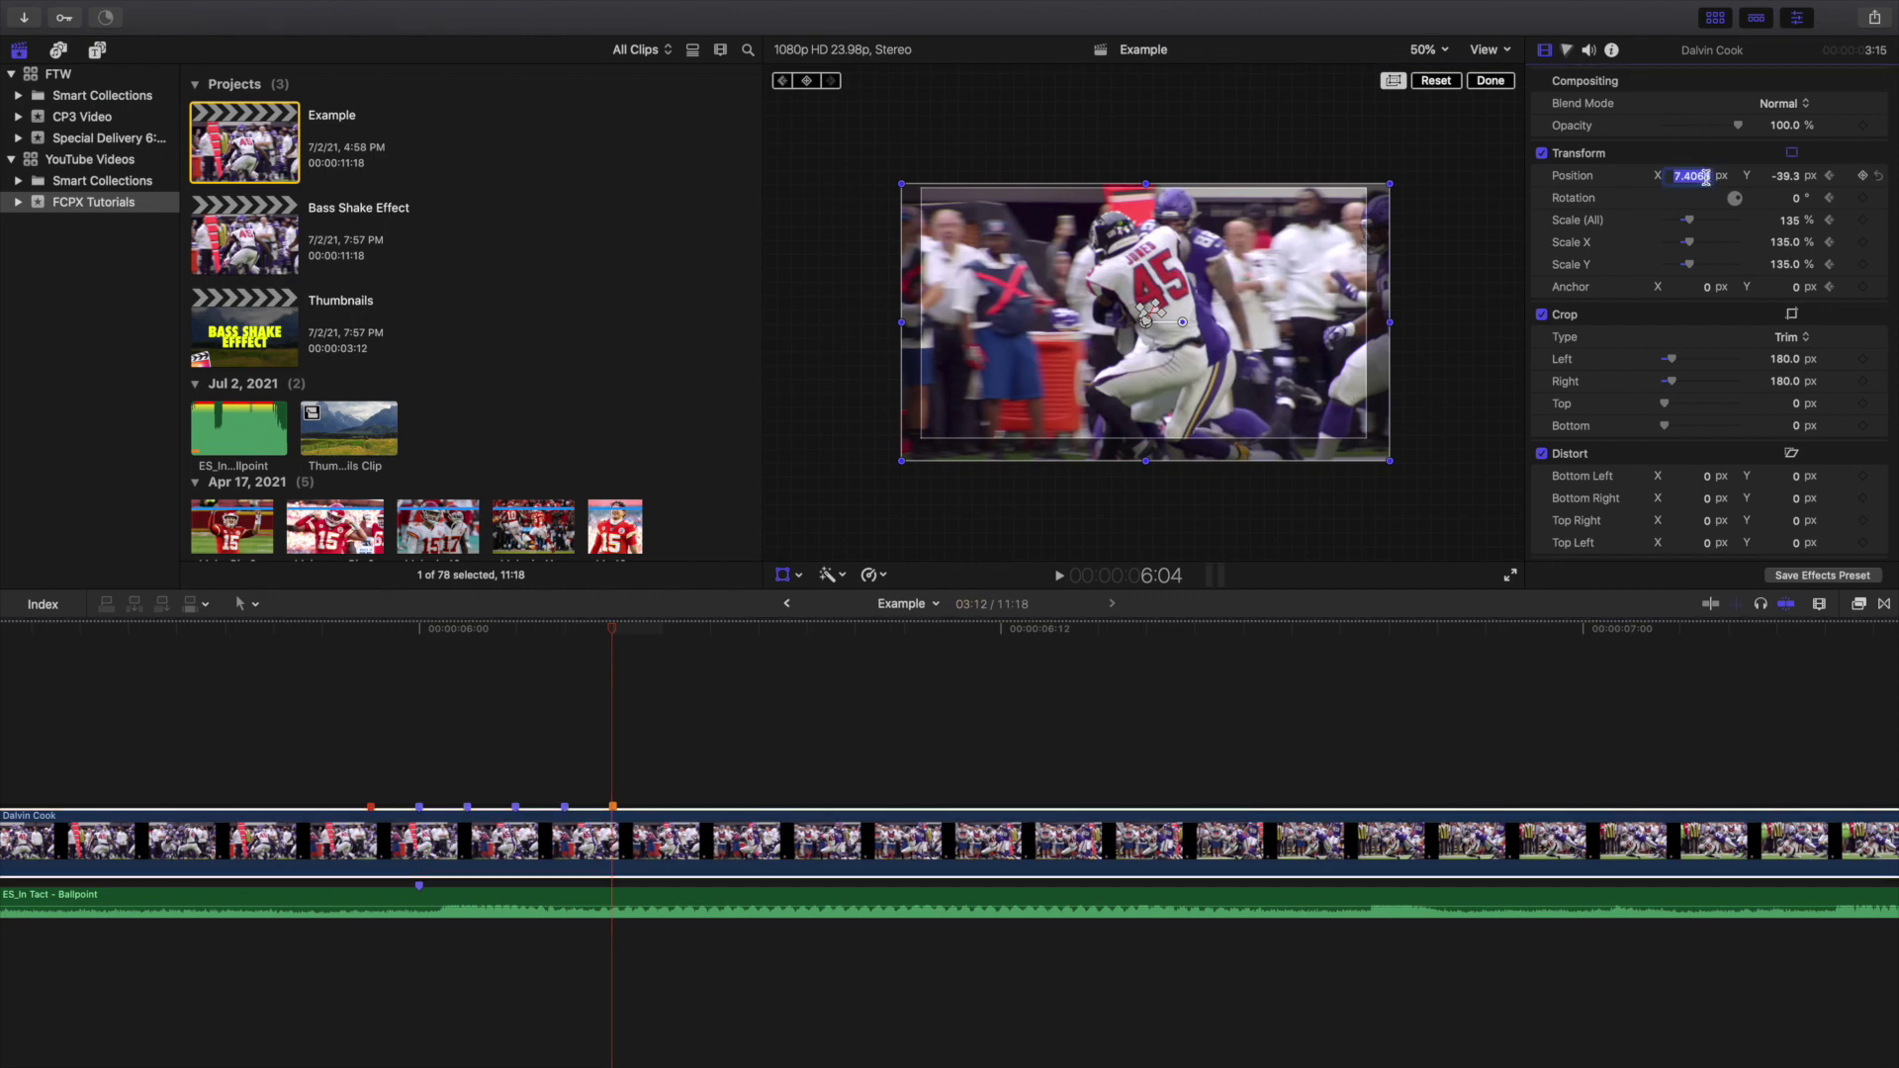
pyautogui.write('0')
pyautogui.press('Return')
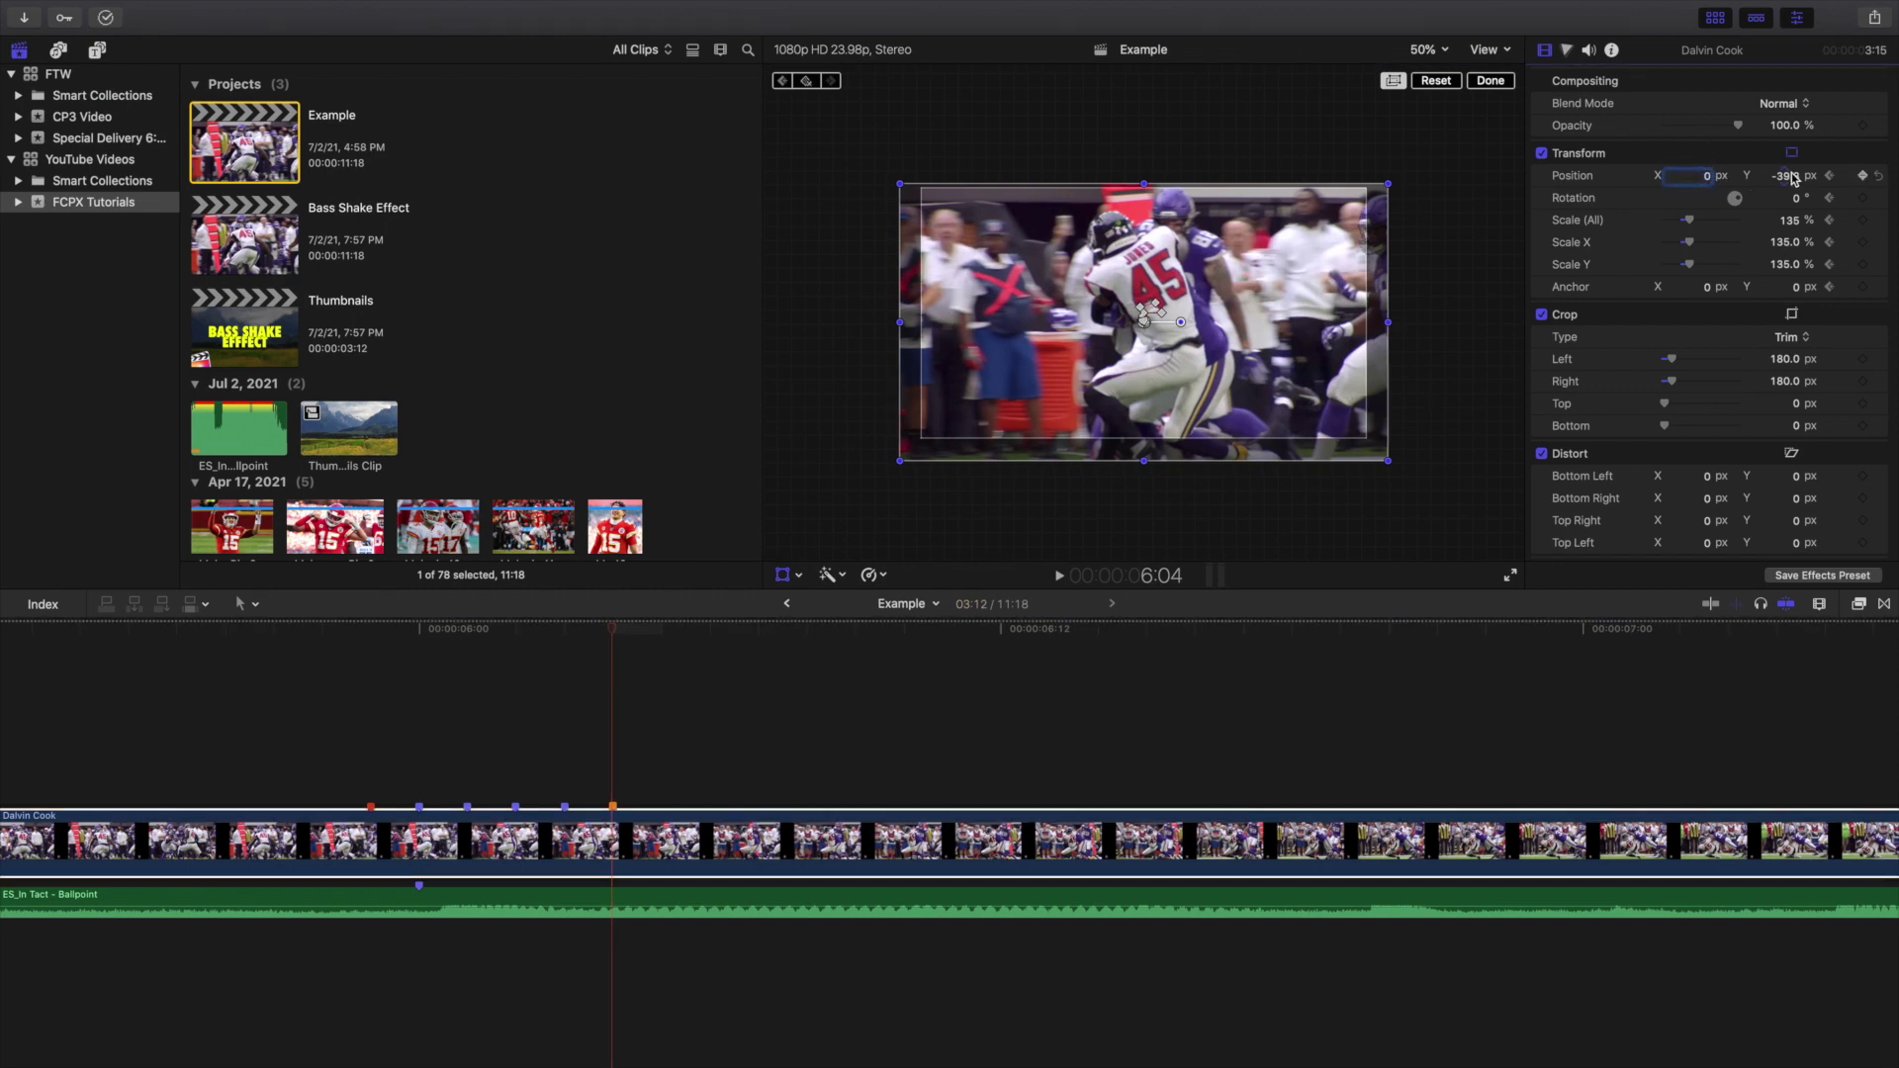
pyautogui.write('0')
pyautogui.press('Return')
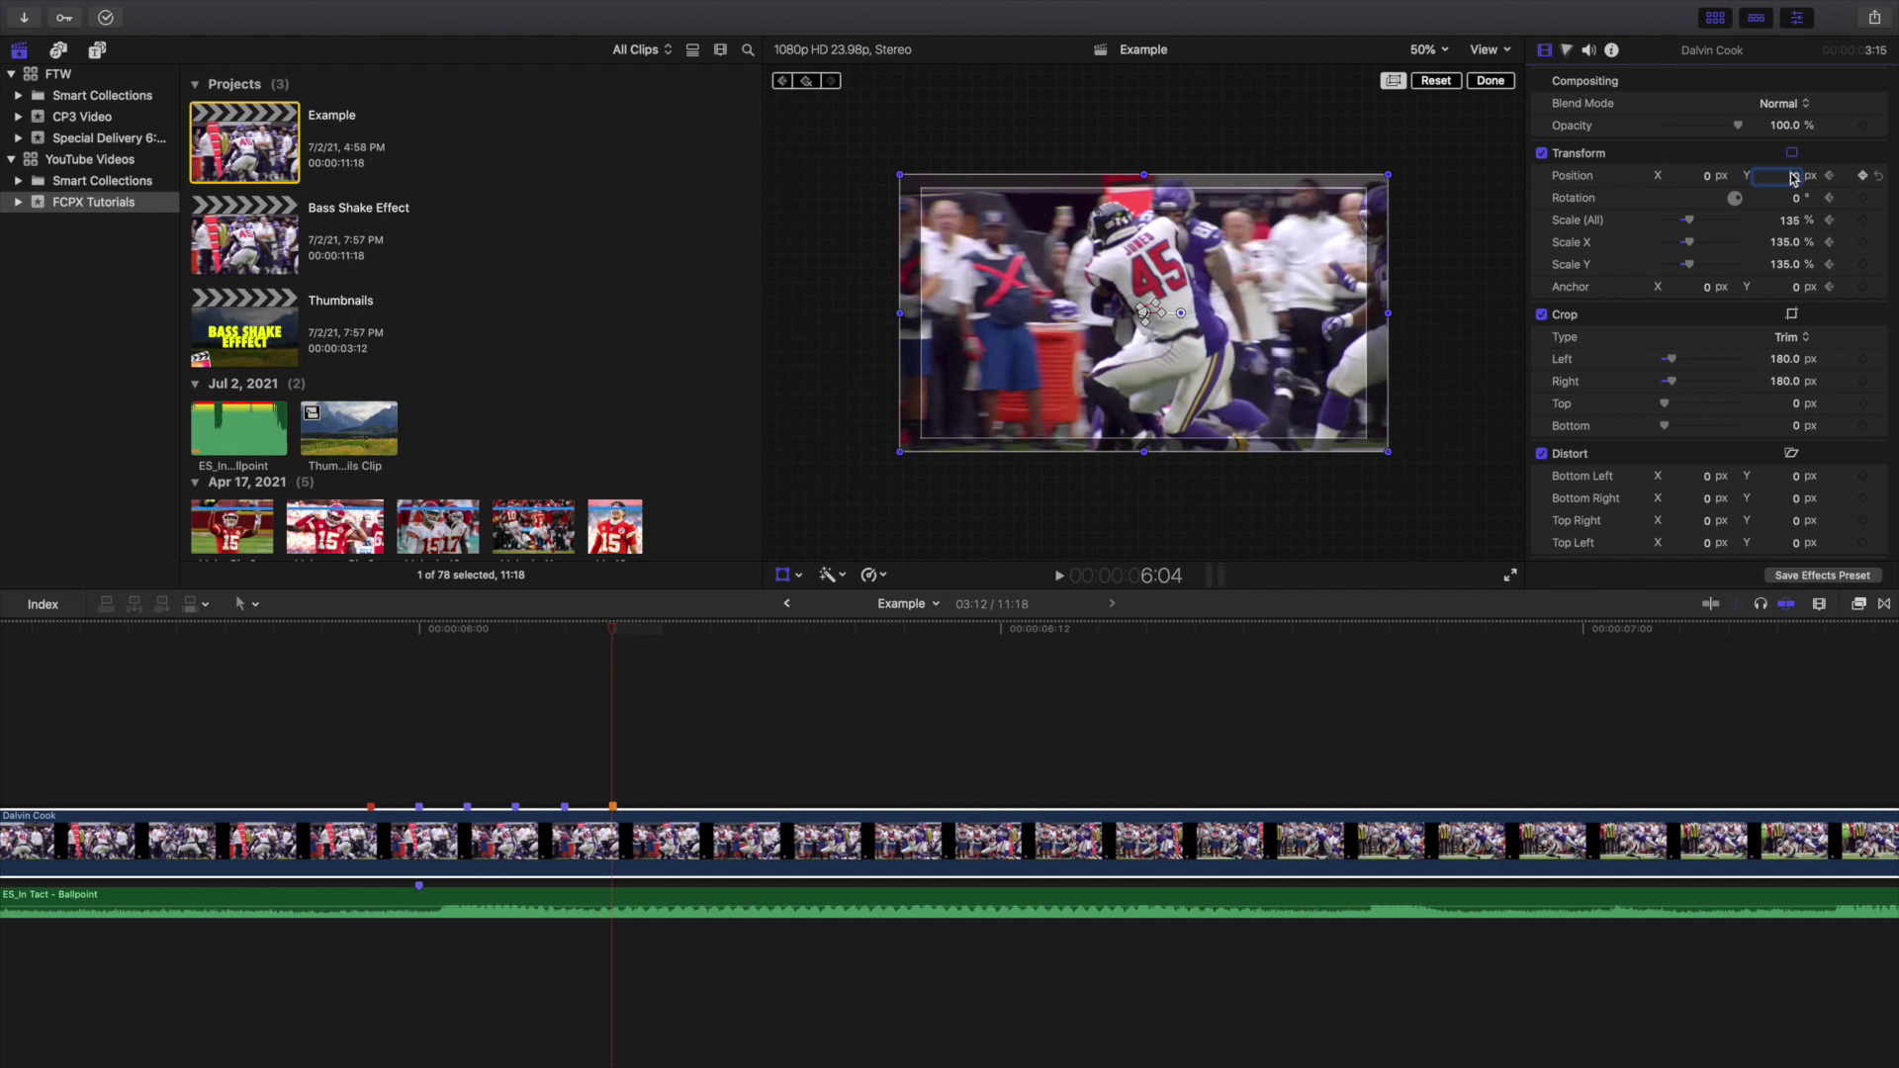
pyautogui.click(1491, 81)
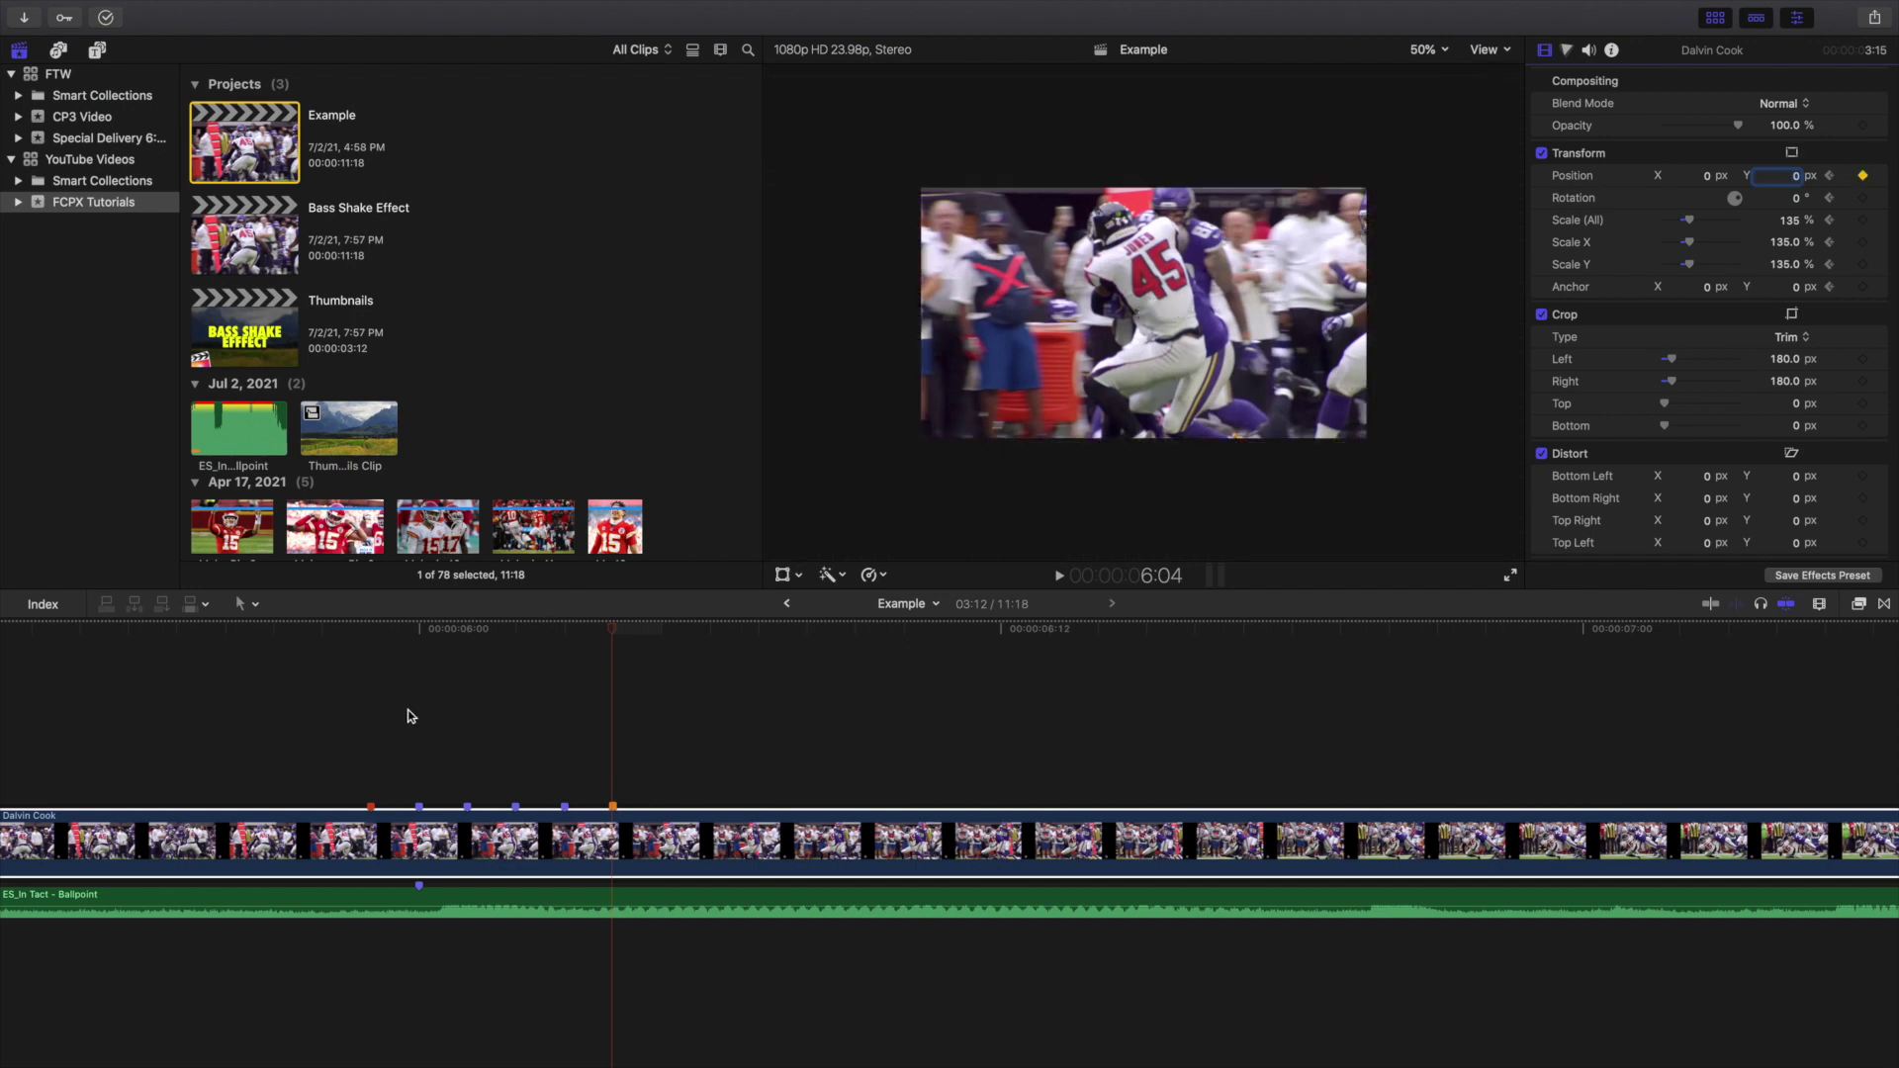
# Show the clip's on-screen Transform controls and step frame by frame through the markers to 6:04 to examine the position changes.
pyautogui.click(418, 739)
pyautogui.click(413, 840)
pyautogui.click(781, 576)
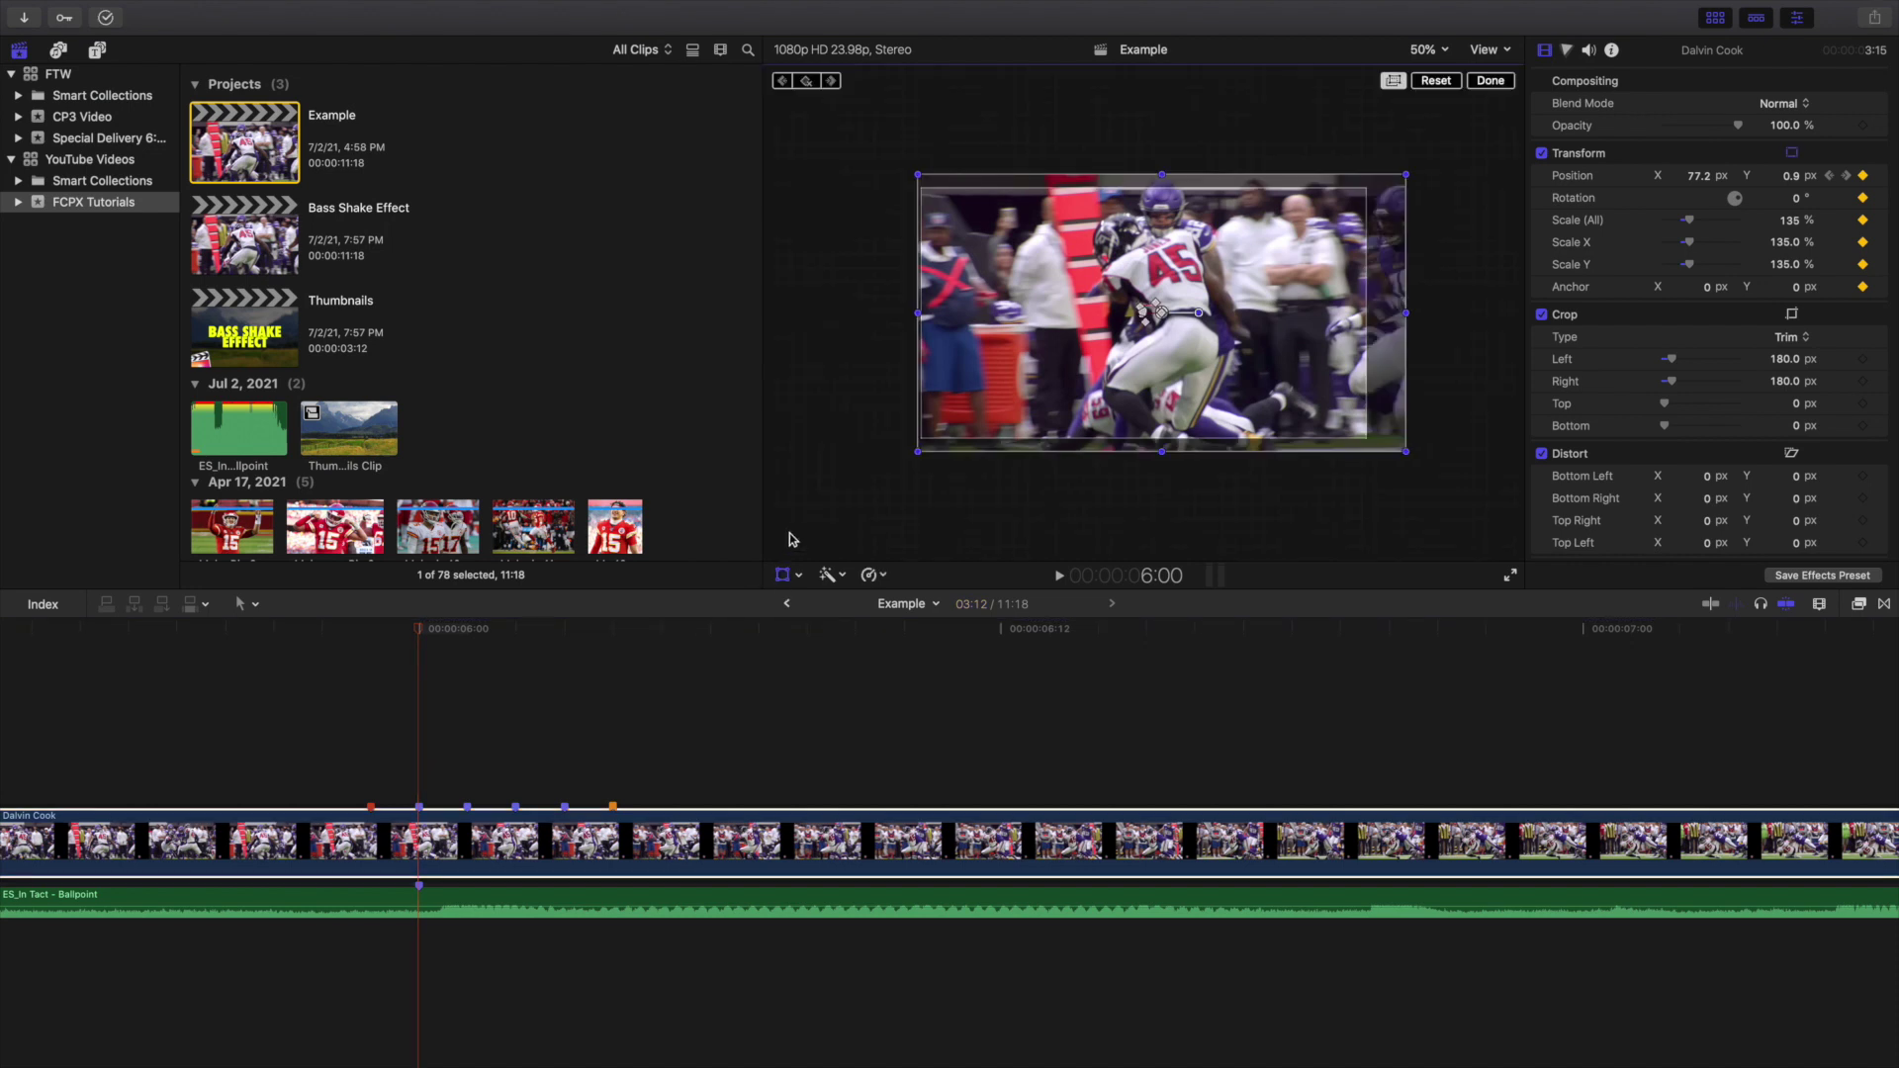
pyautogui.click(416, 769)
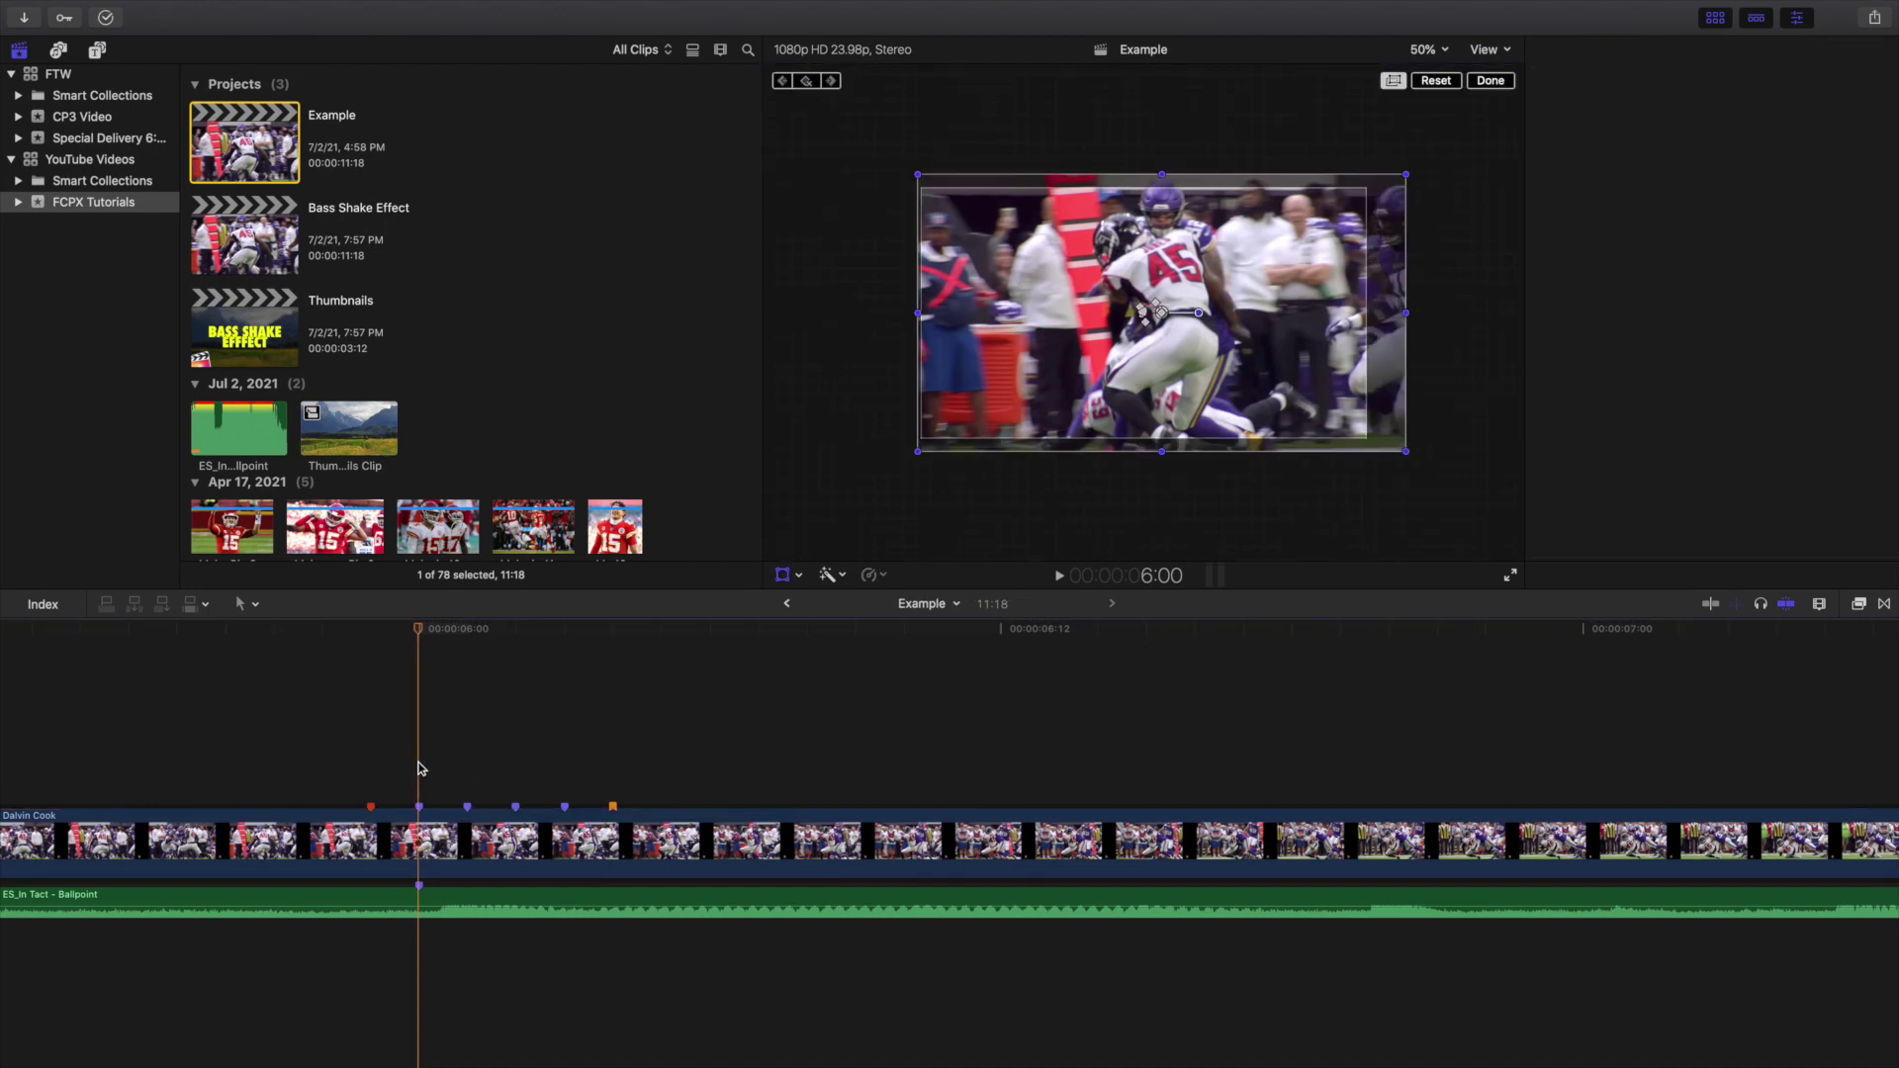
pyautogui.press('Left')
pyautogui.press('Right')
pyautogui.press('Right')
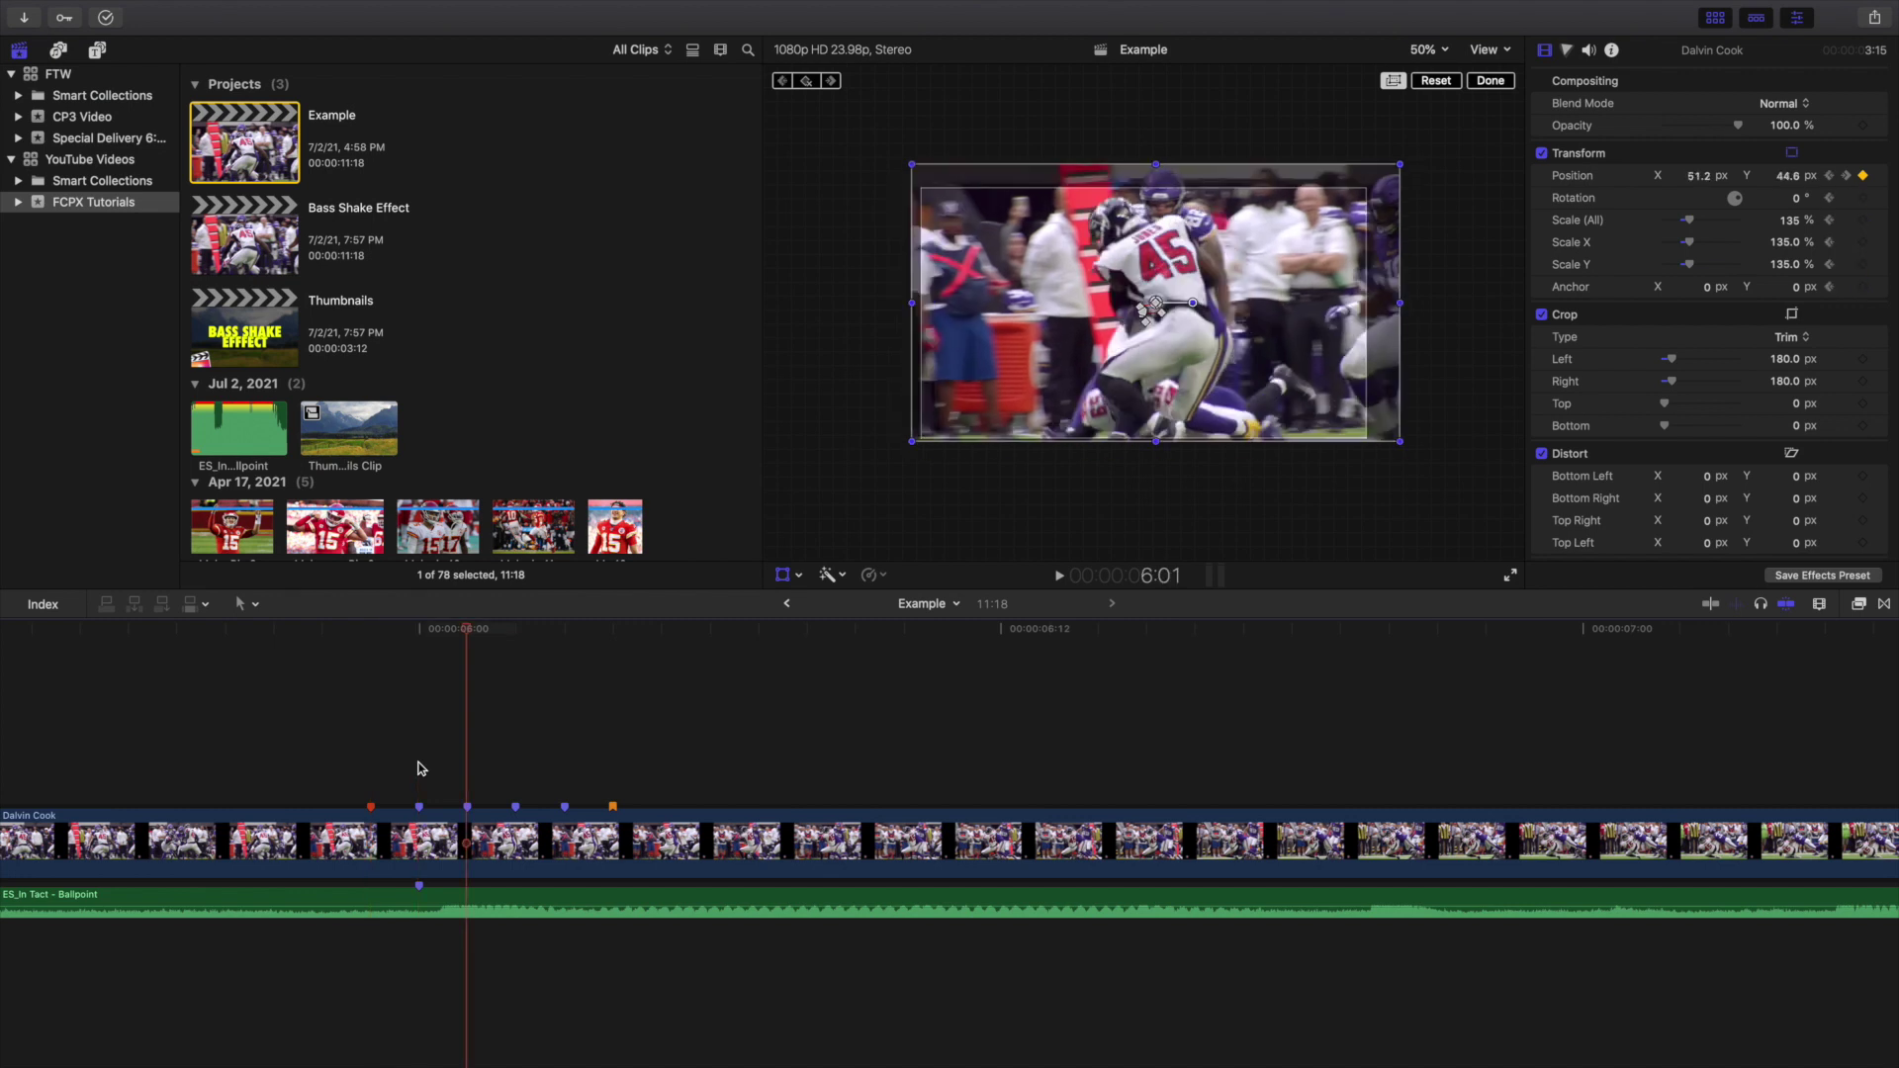
pyautogui.press('Right')
pyautogui.press('Right')
pyautogui.press('Right')
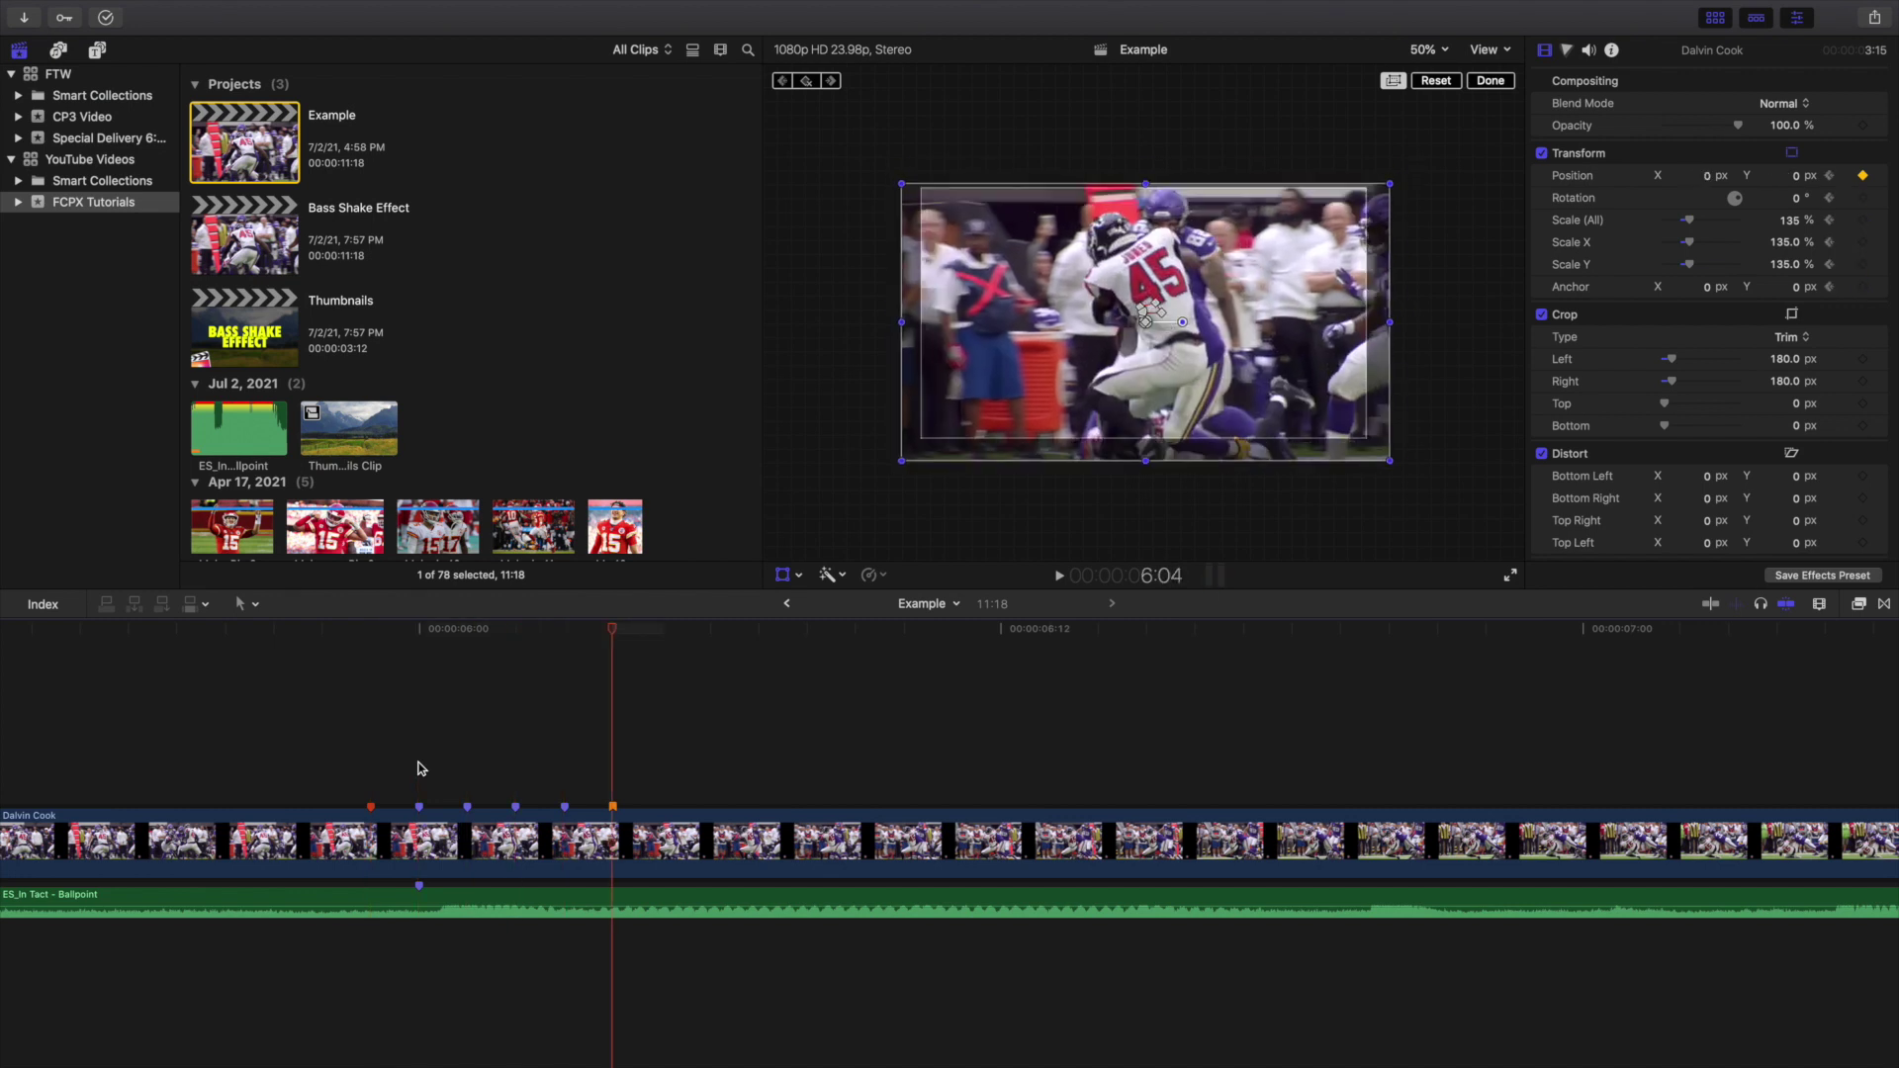
# Hide the on-screen Transform controls and set the viewer zoom to Fit.
pyautogui.click(1489, 80)
pyautogui.click(1428, 49)
pyautogui.click(1434, 68)
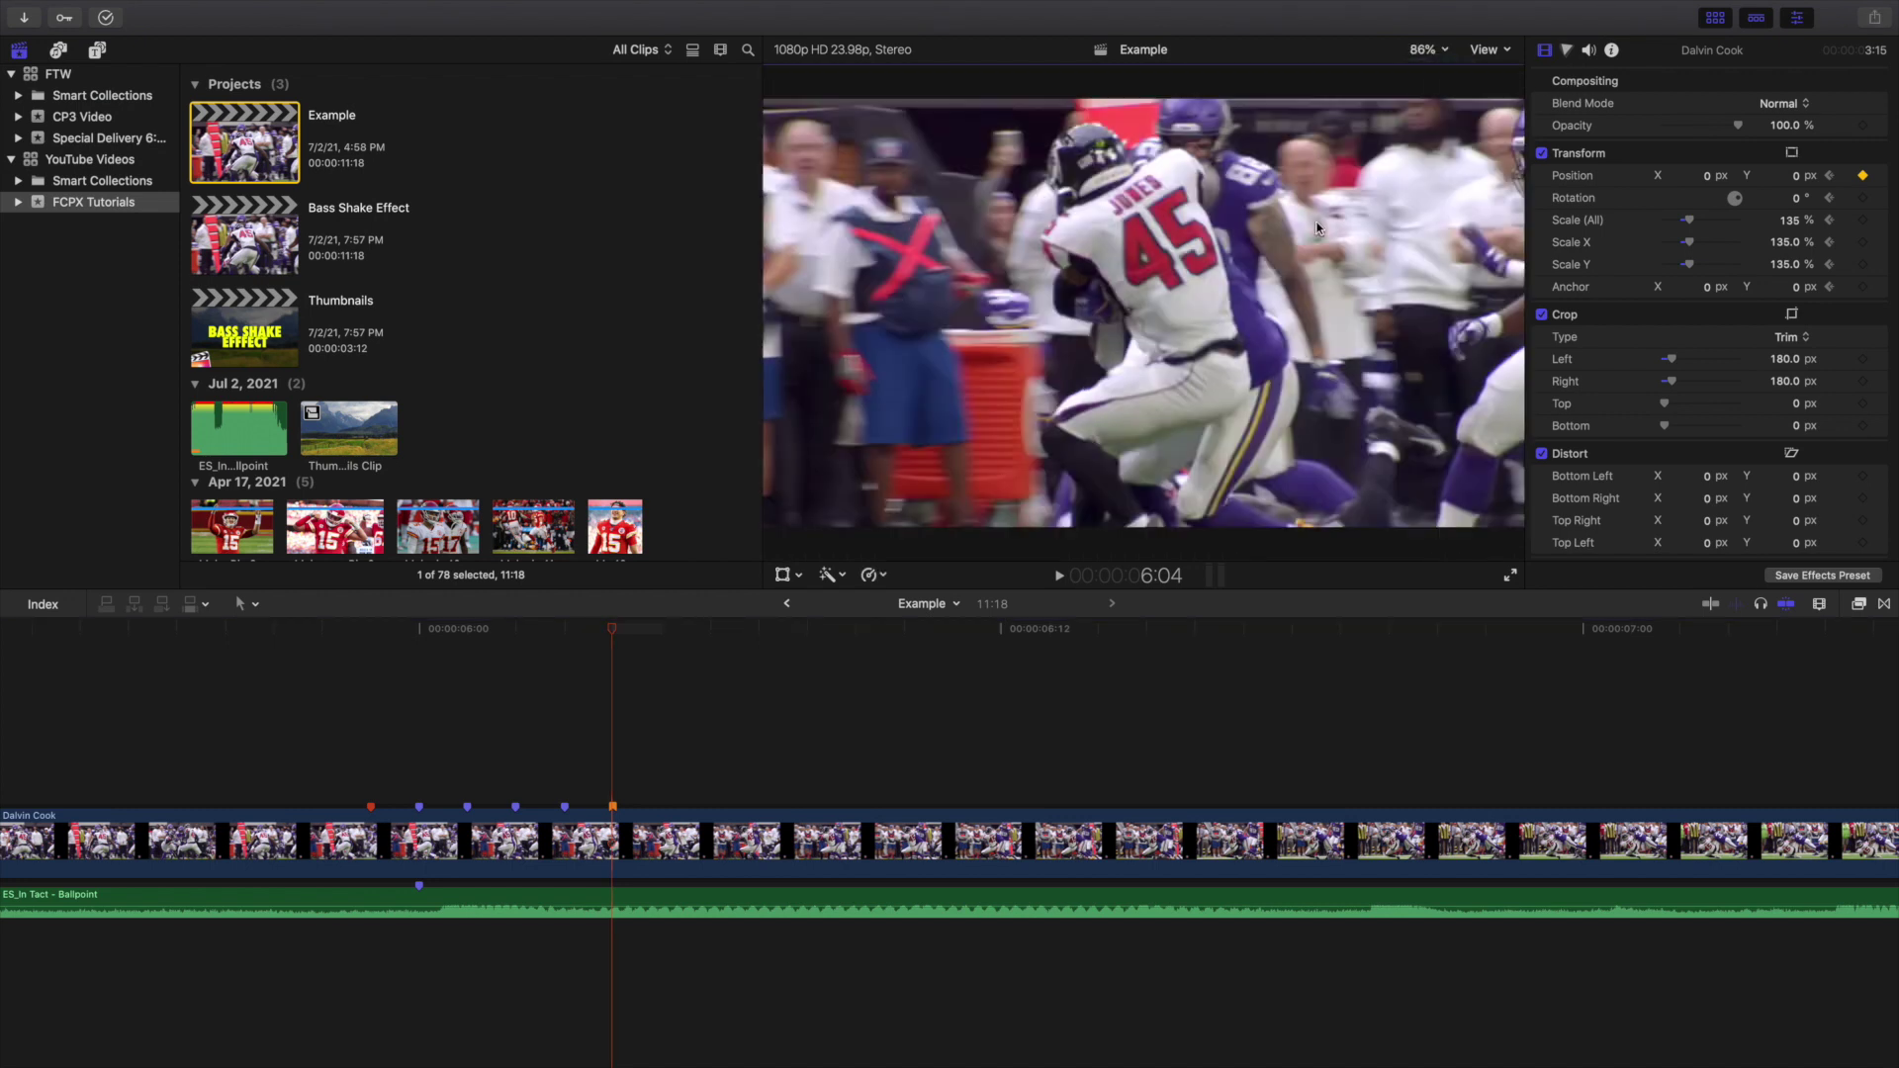
# Play the Example project repeatedly to review how the shake at the markers matches the bass hit.
pyautogui.click(607, 699)
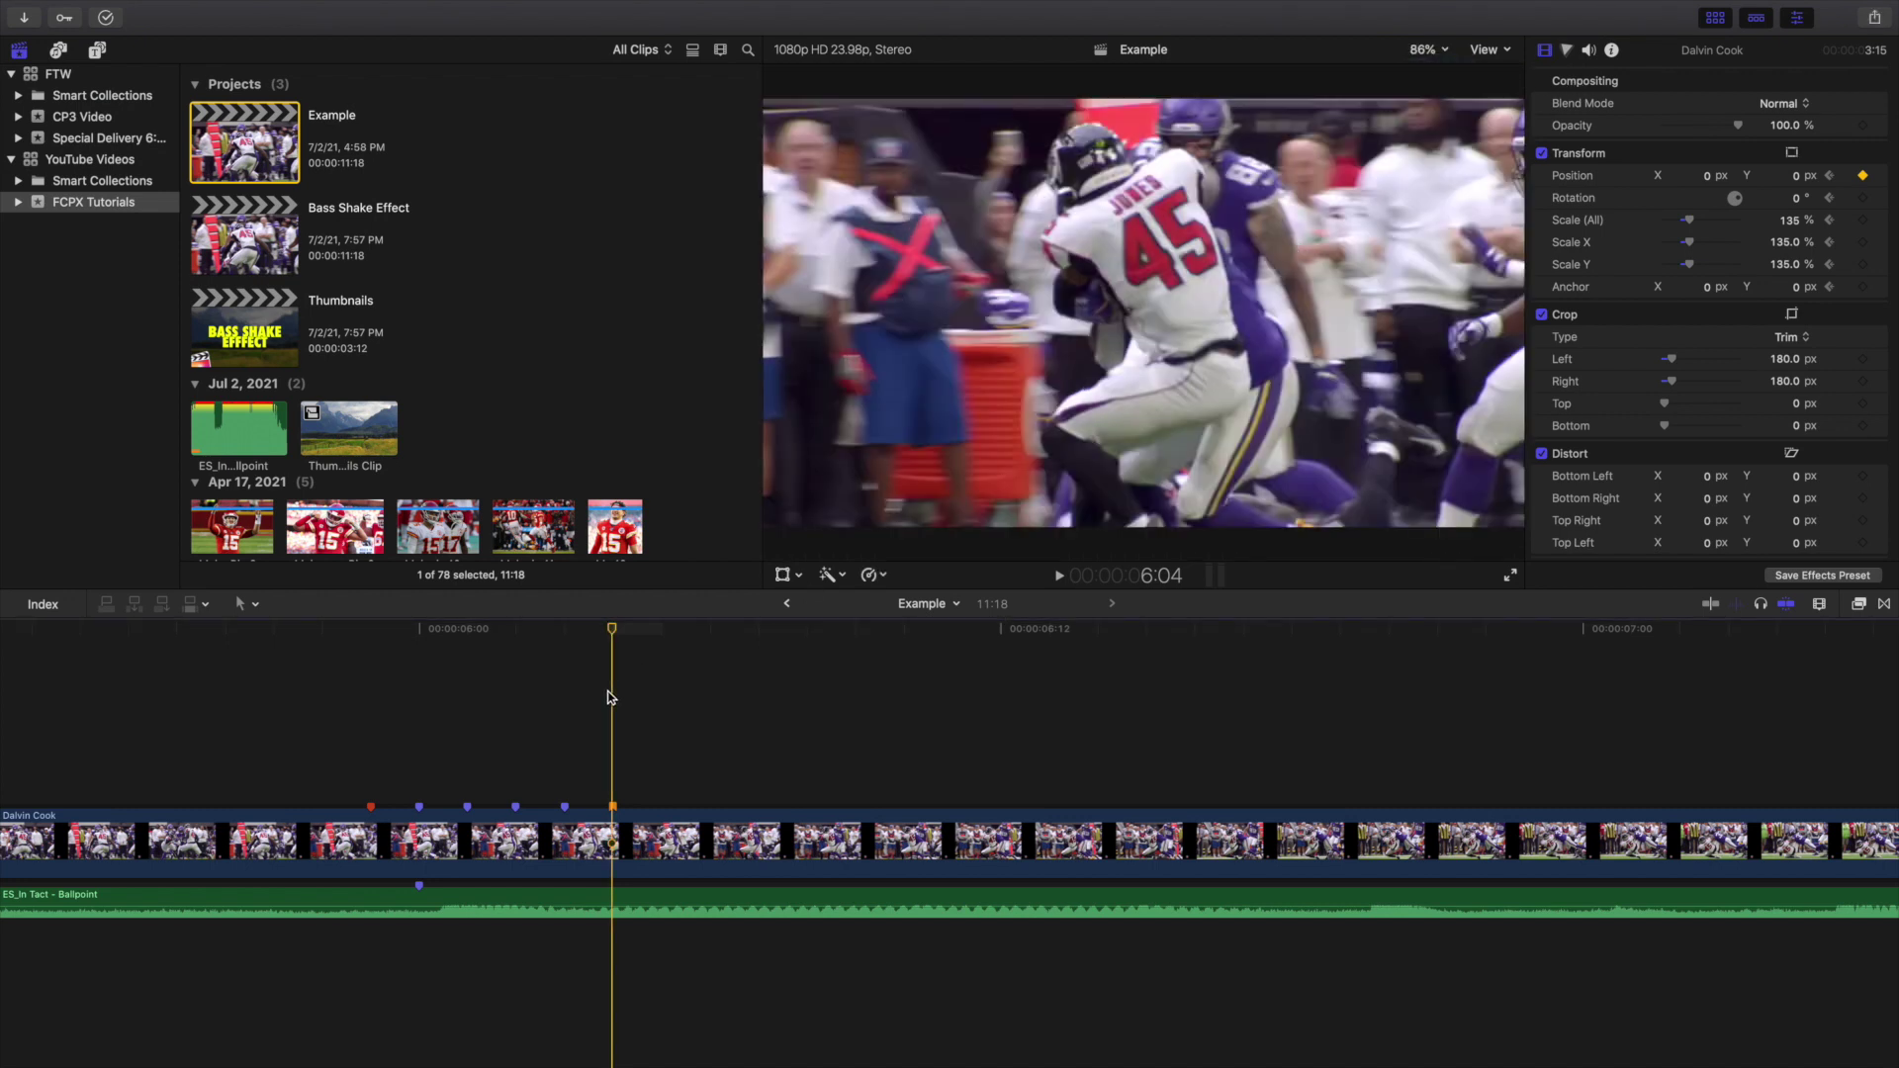
pyautogui.hotkey('shift', 'z')
pyautogui.click(342, 703)
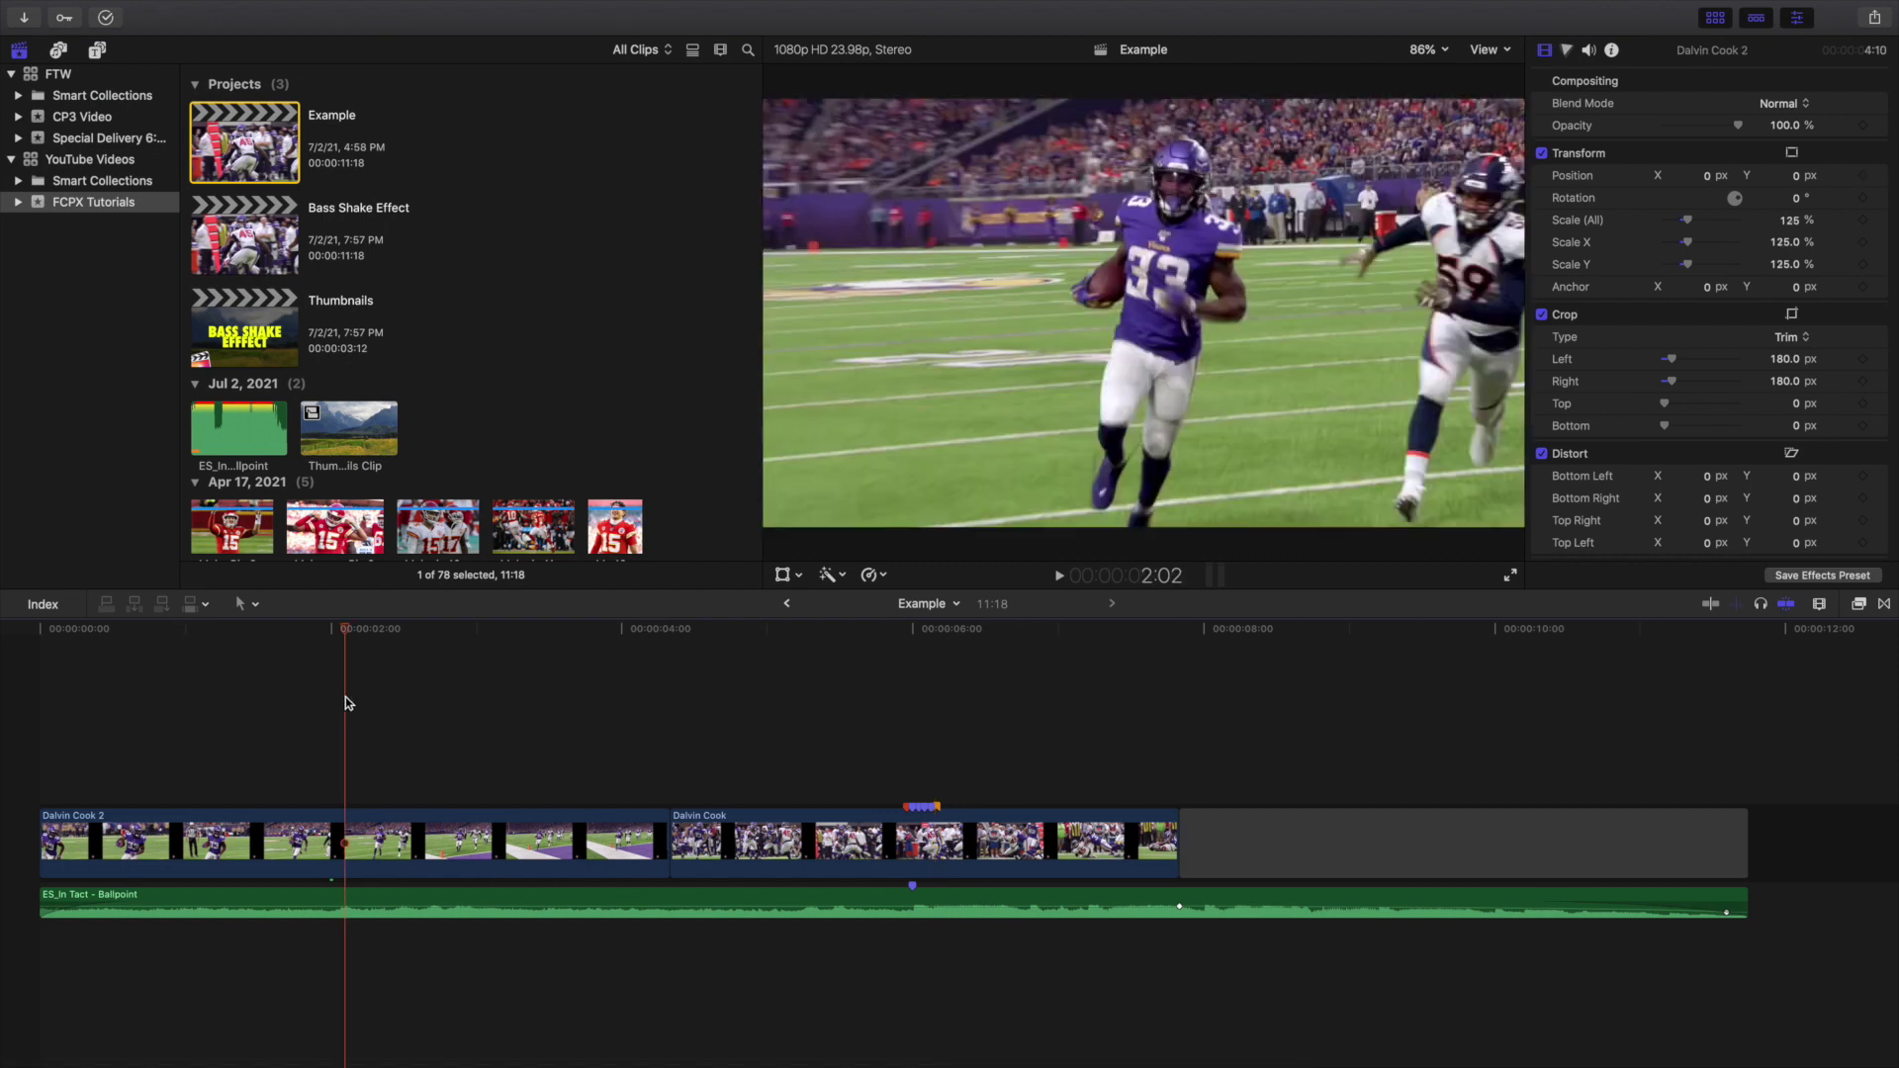
pyautogui.press('Home')
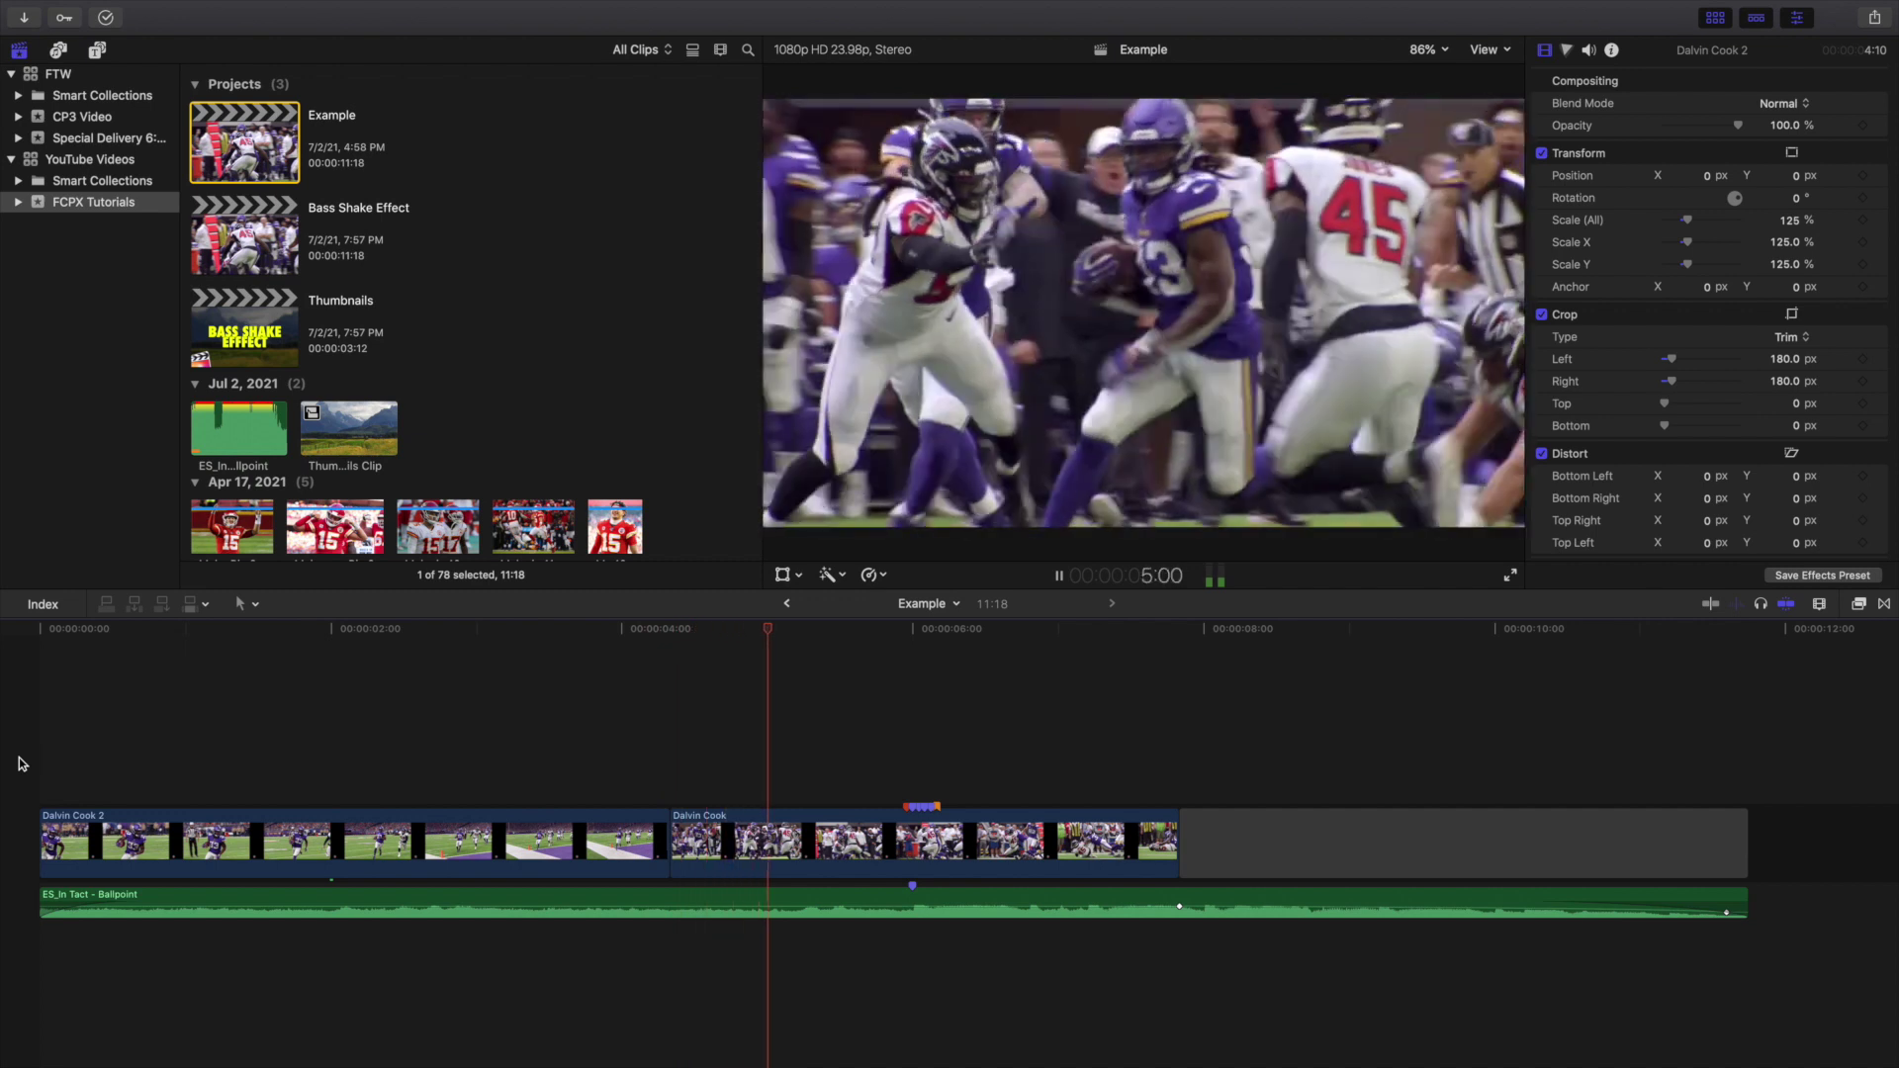
pyautogui.press('Home')
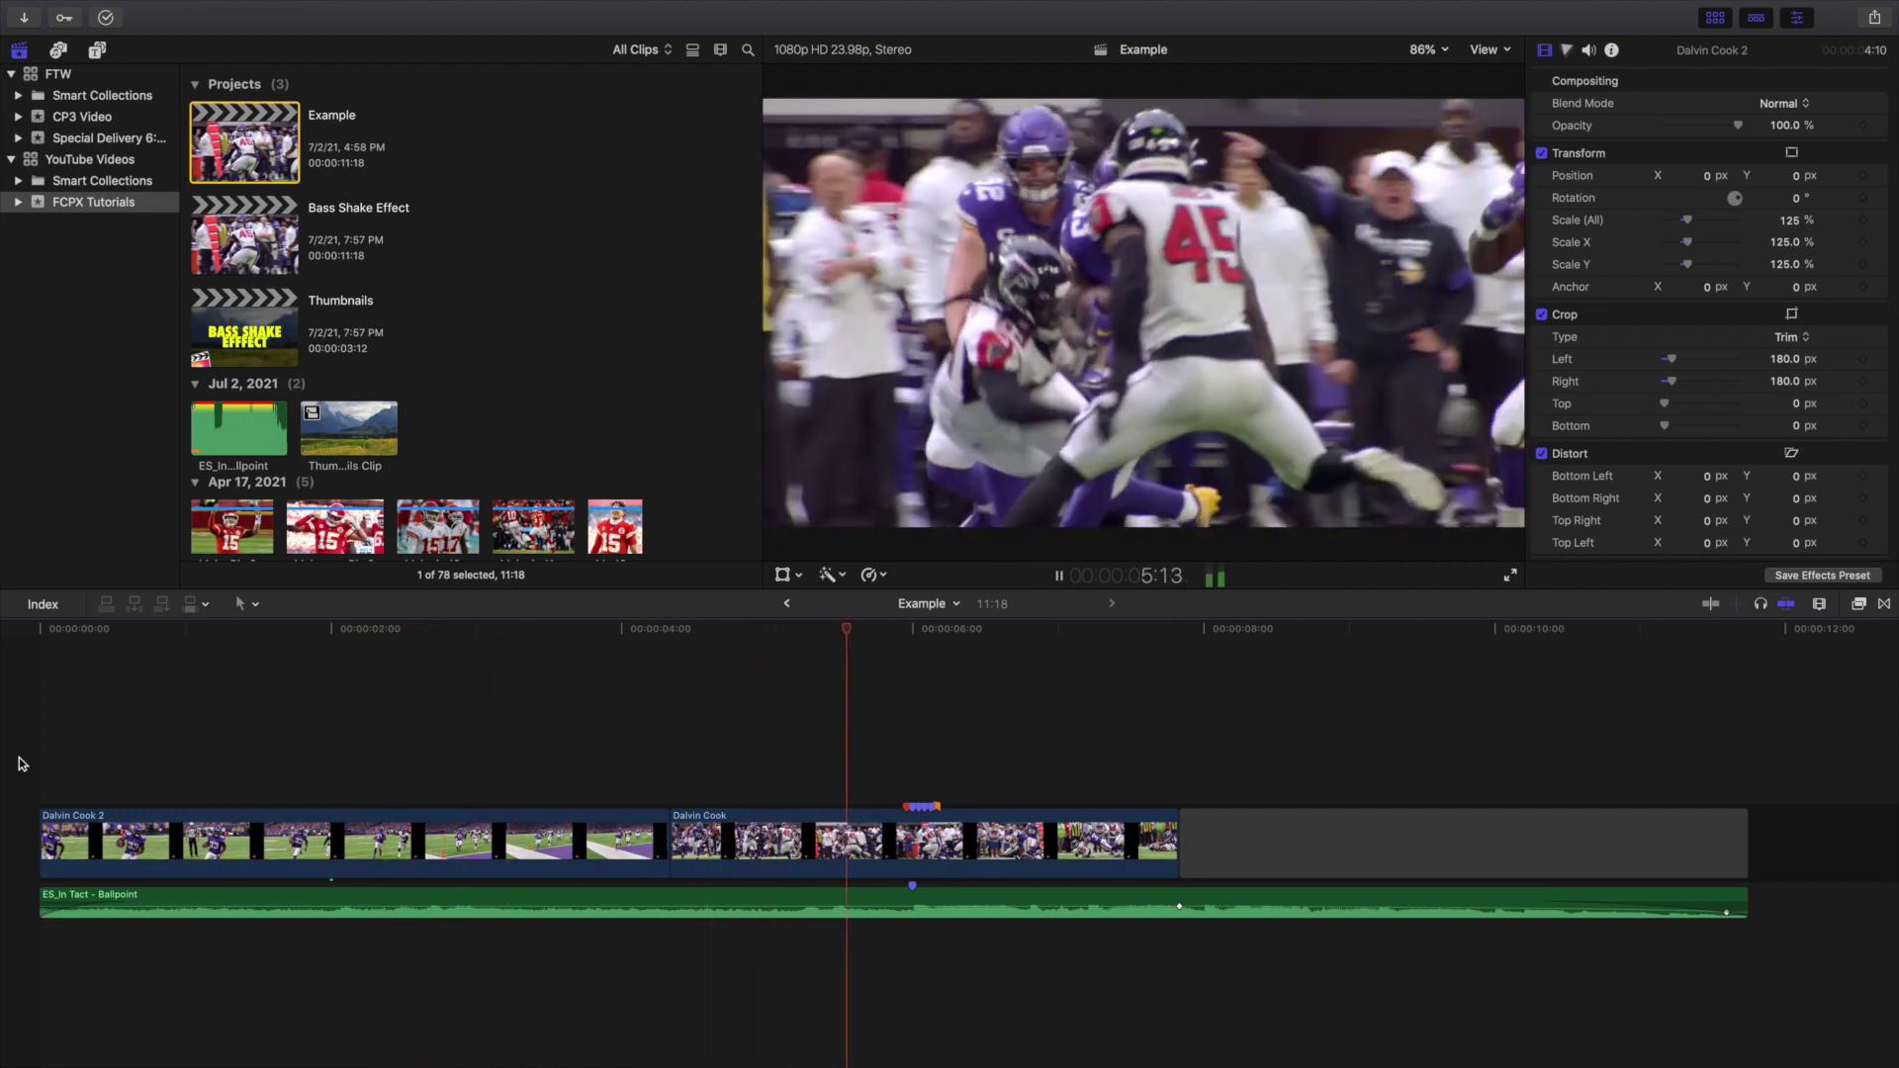
pyautogui.click(300, 729)
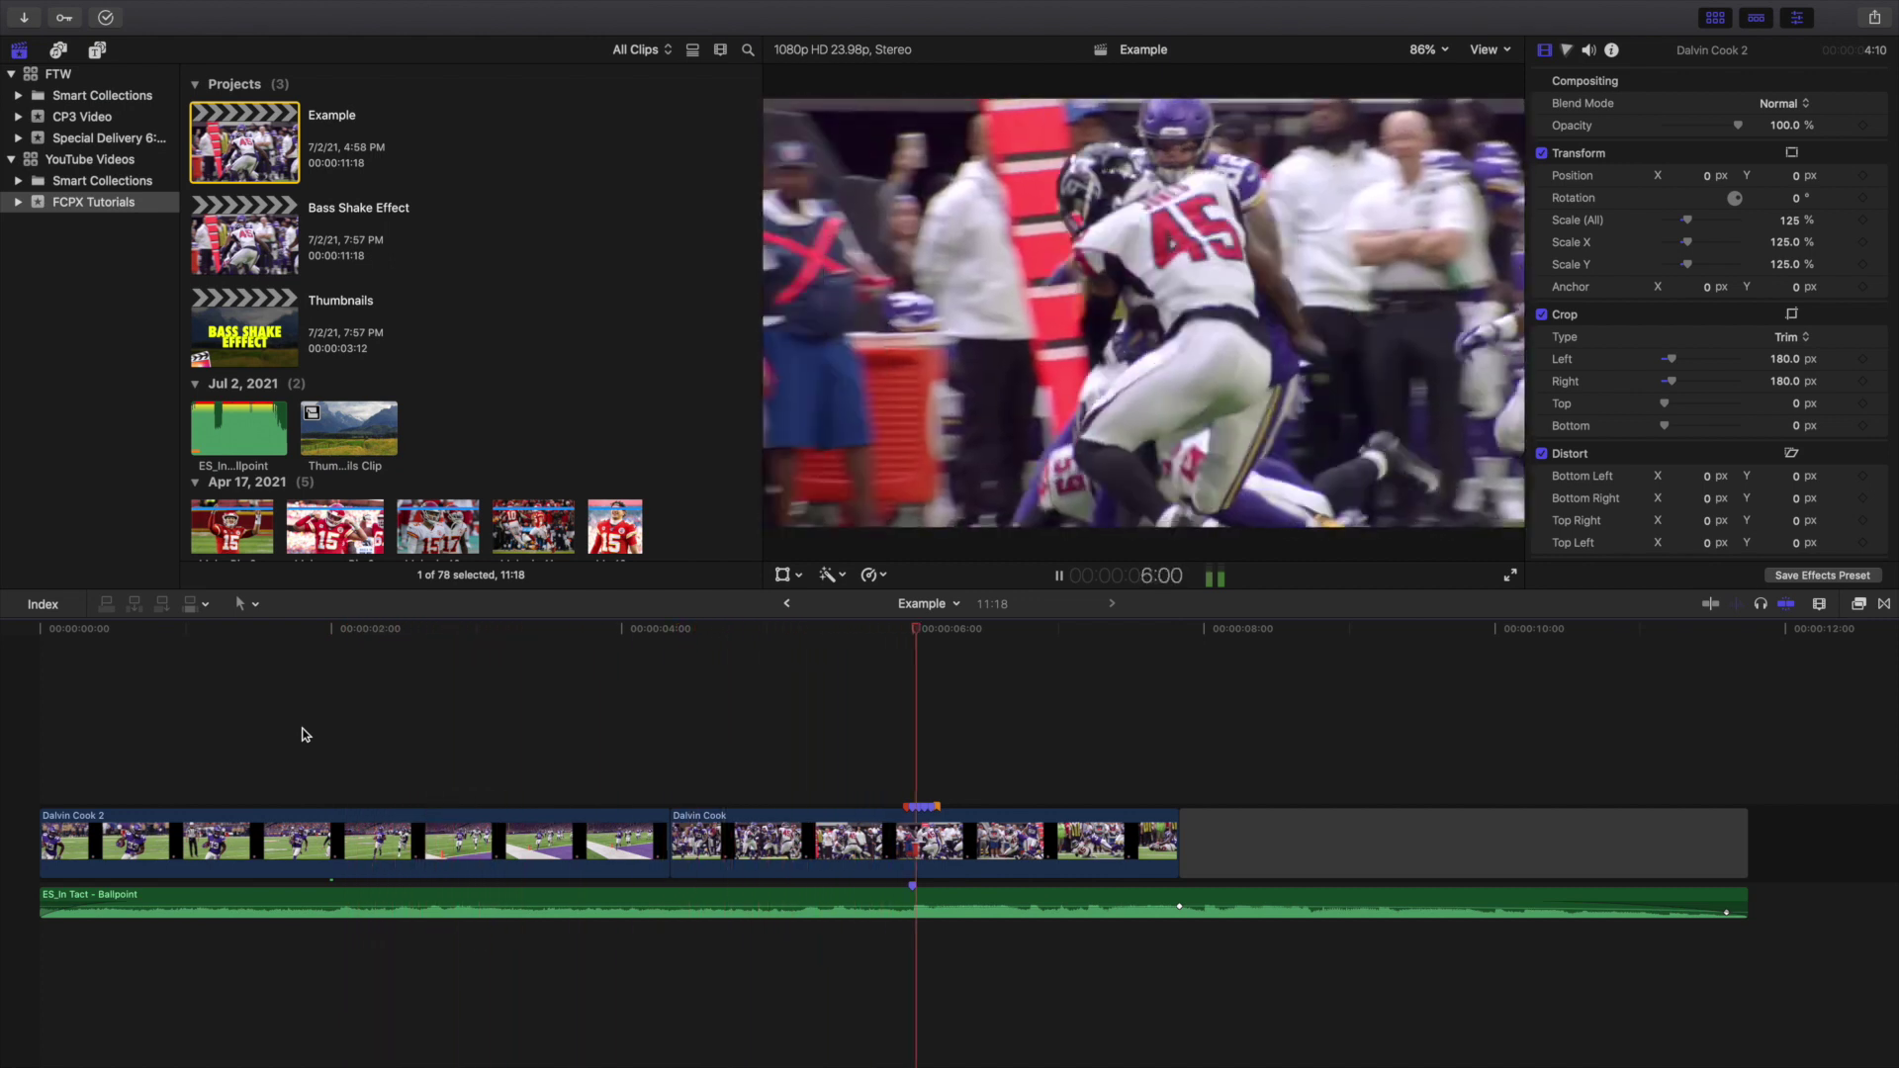
pyautogui.click(416, 728)
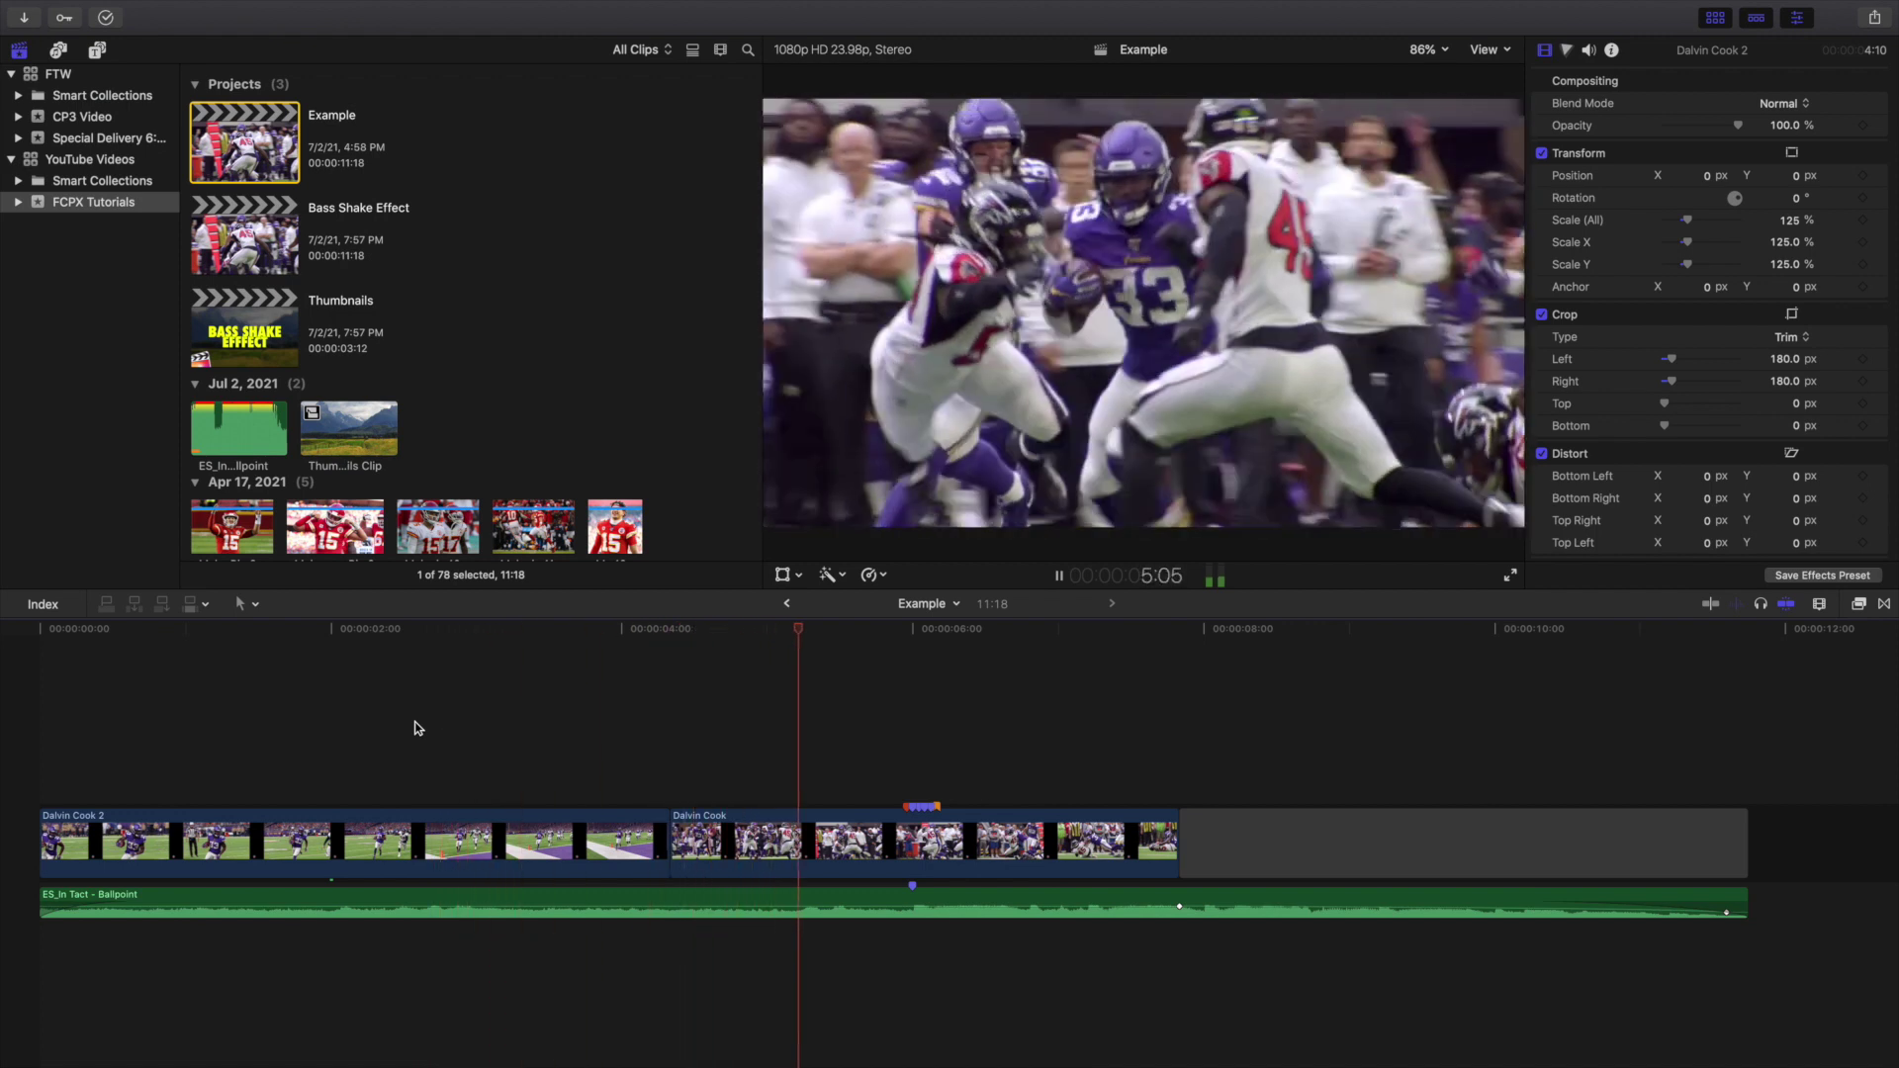
pyautogui.click(416, 728)
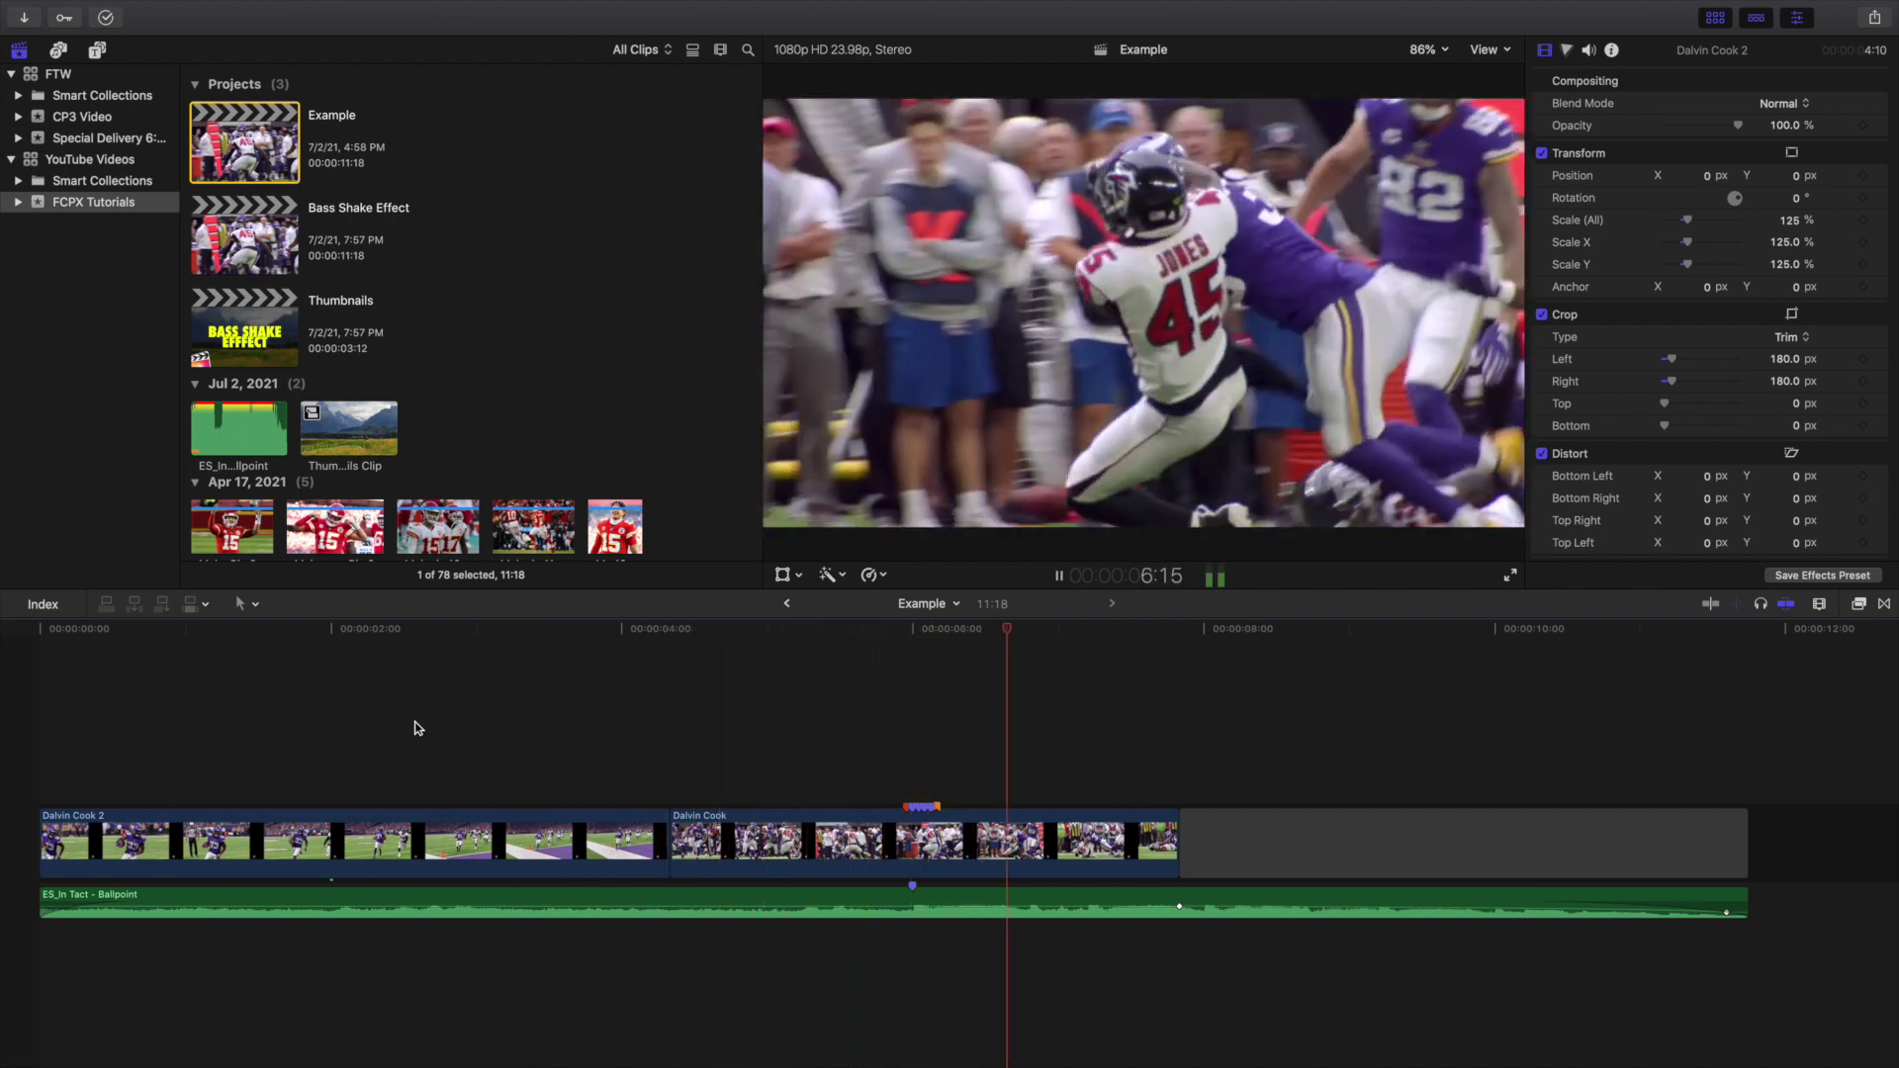
pyautogui.click(416, 728)
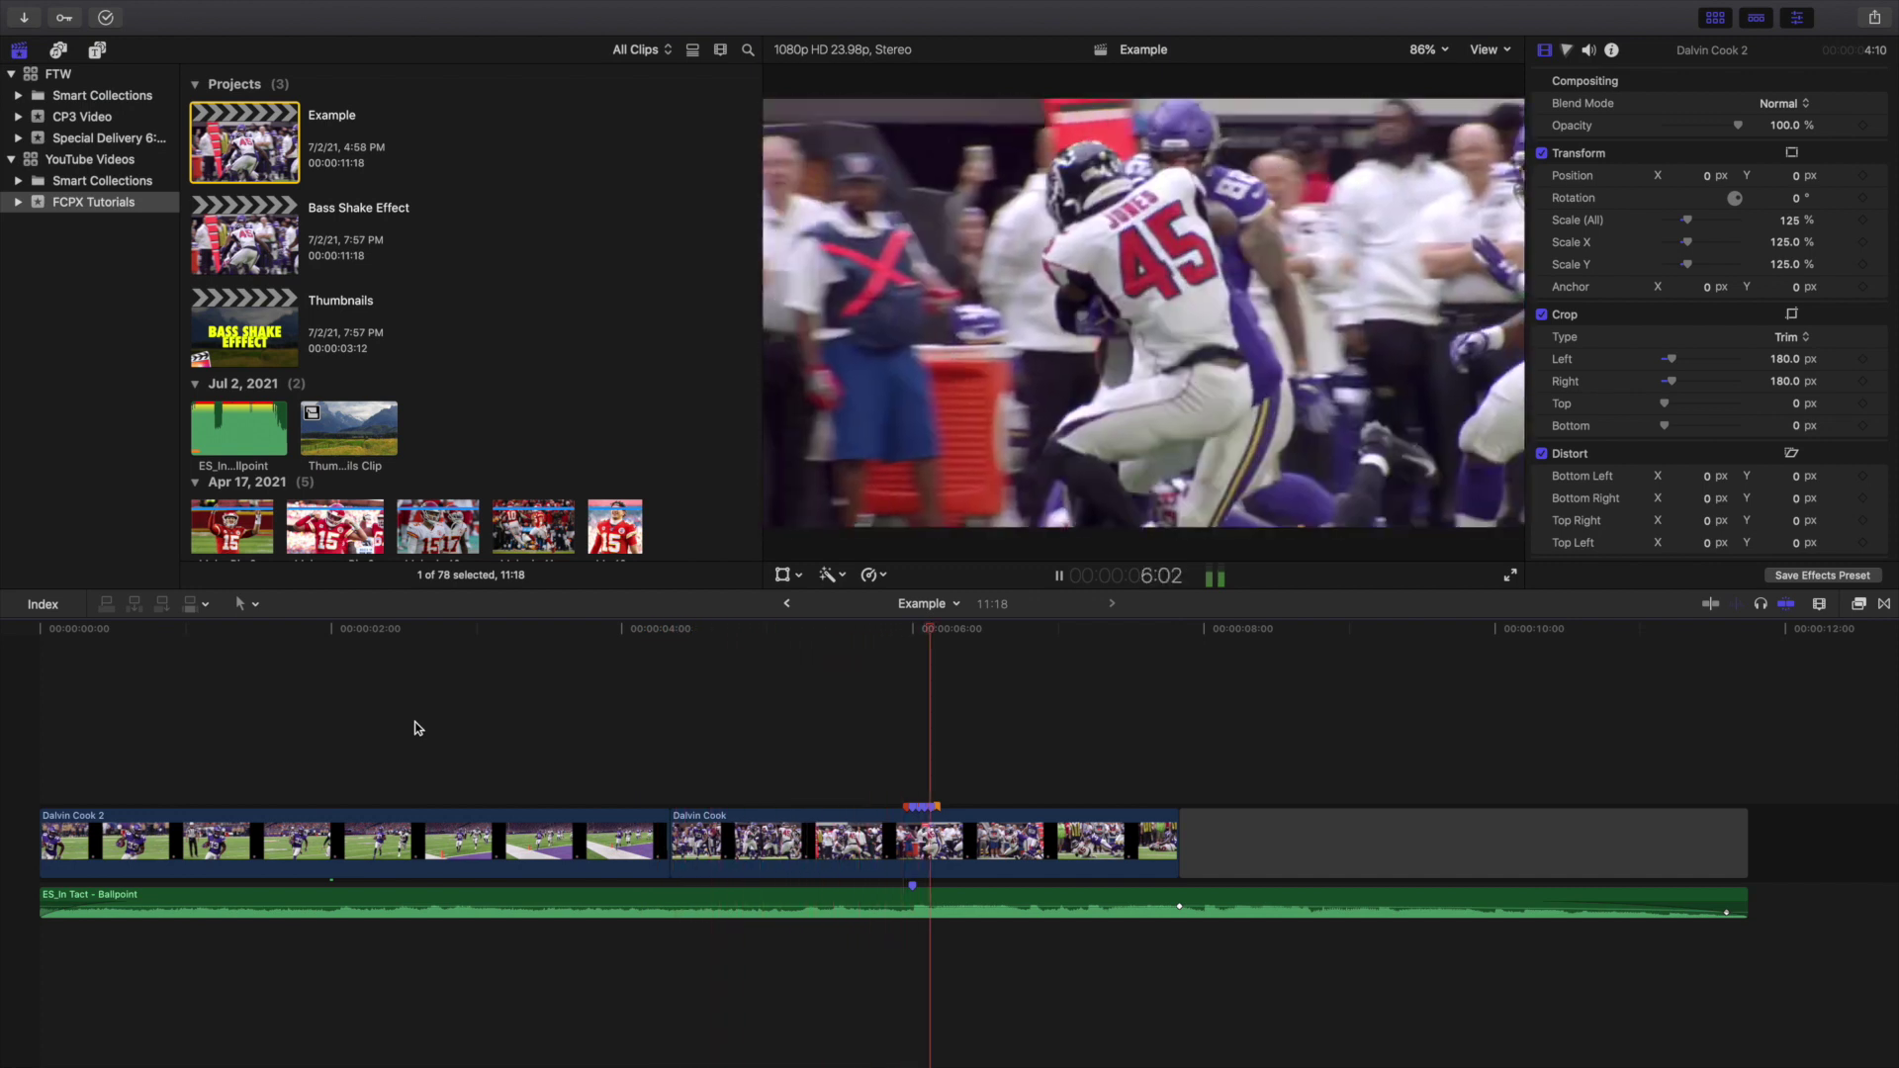
pyautogui.click(416, 728)
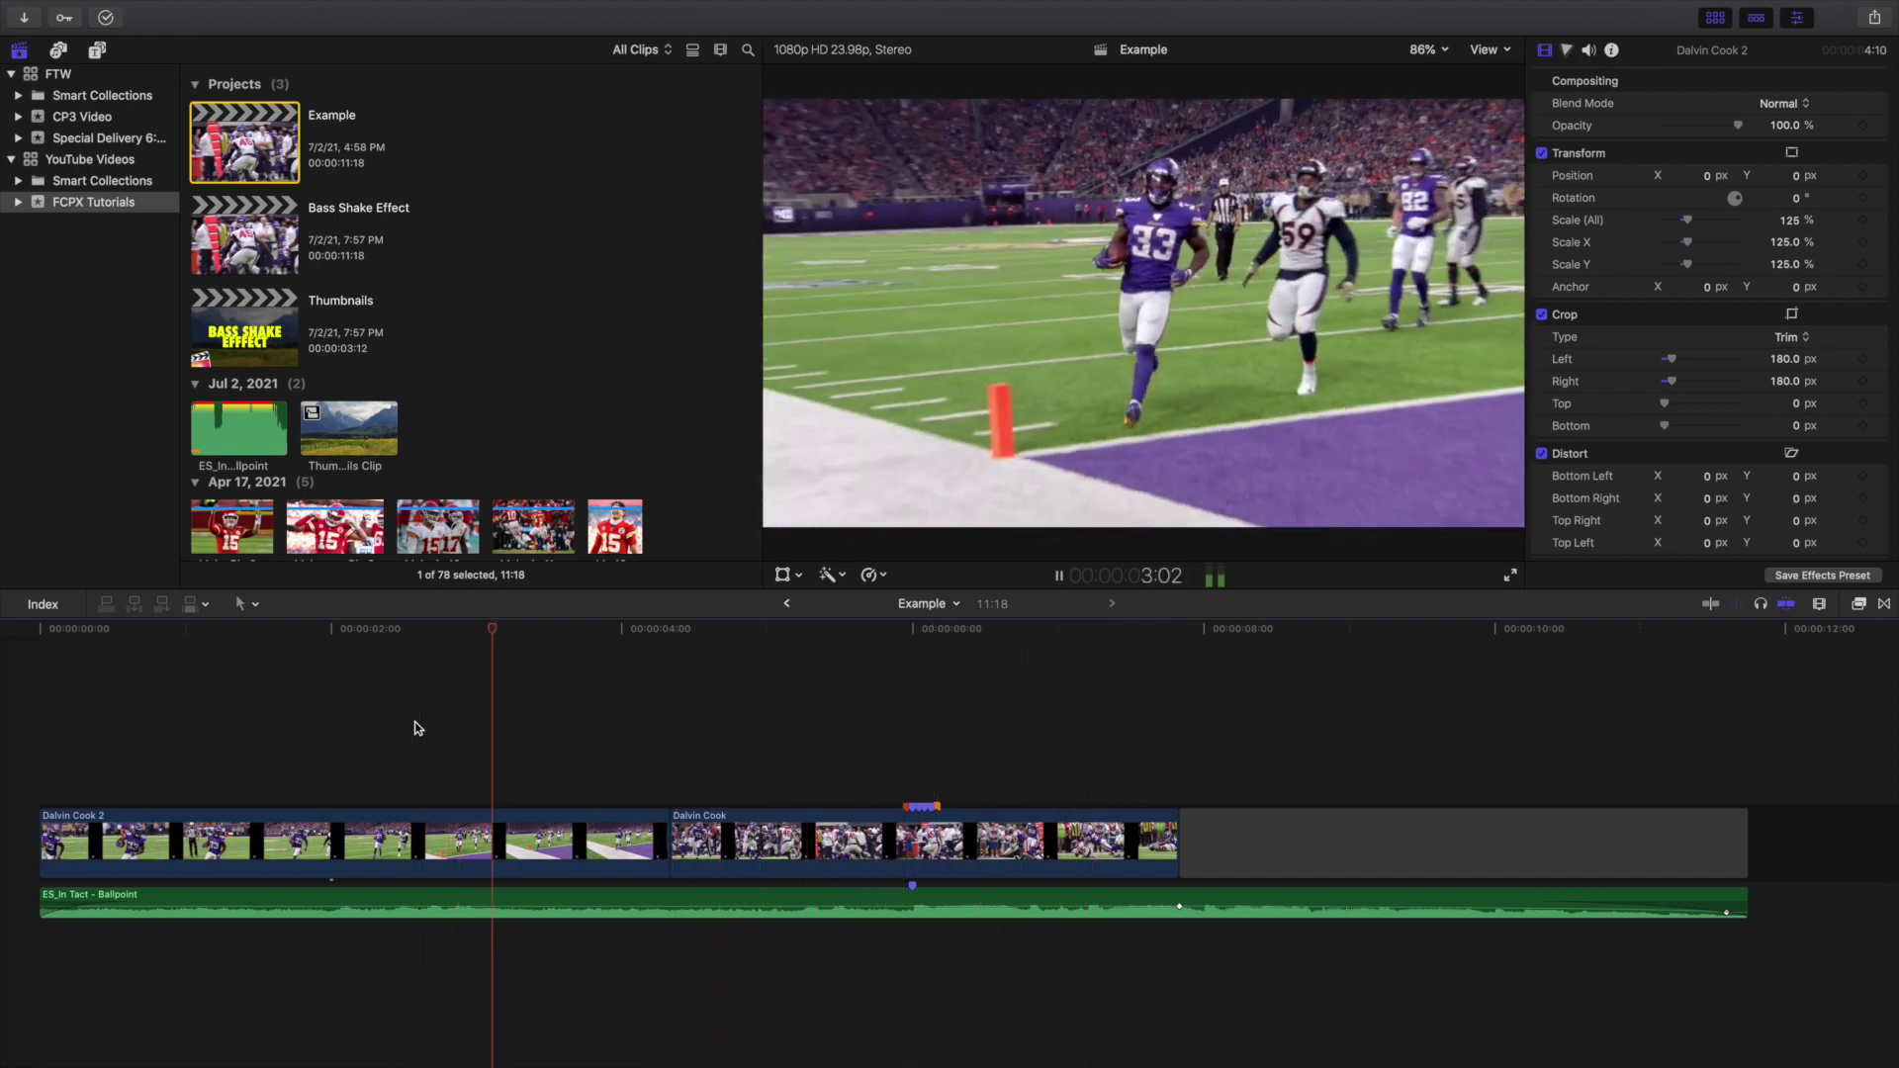
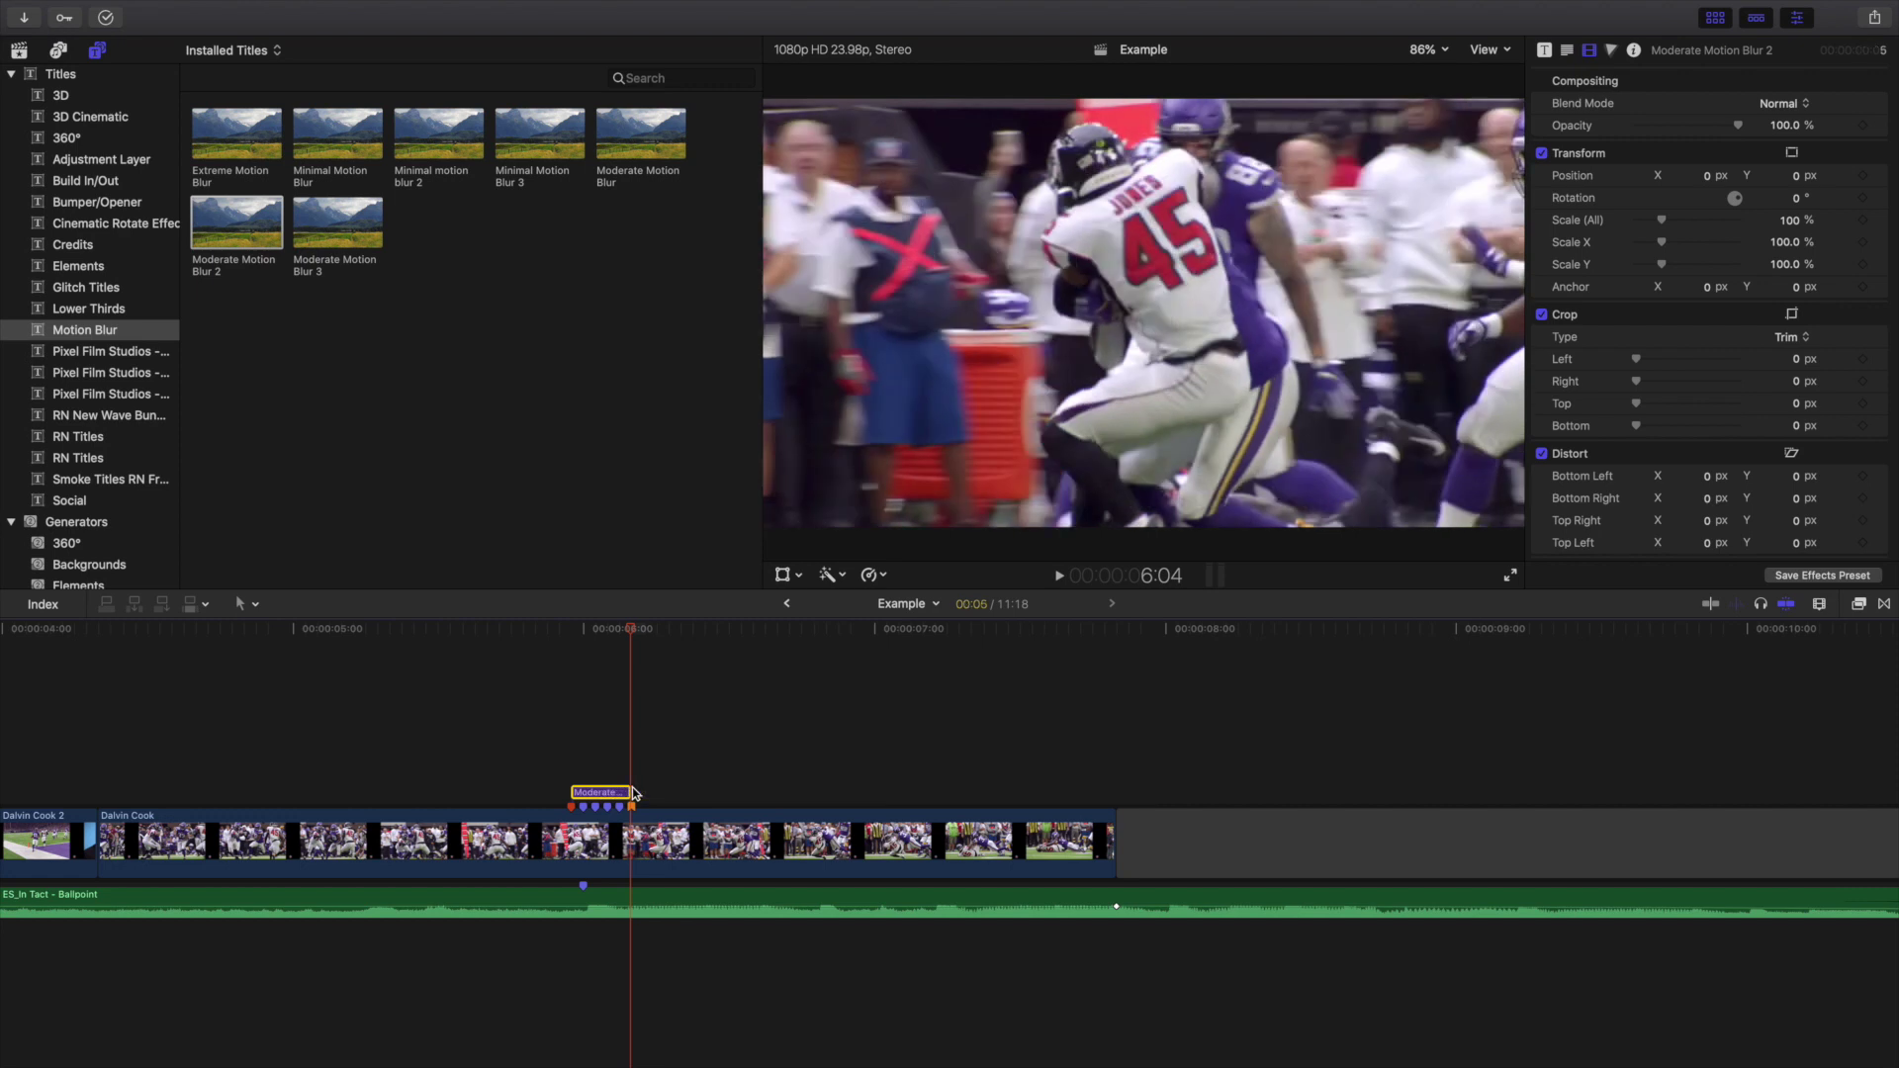
# Show the Dalvin Cook clip's video animation to examine its Transform keyframes, and hide it again.
pyautogui.click(594, 841)
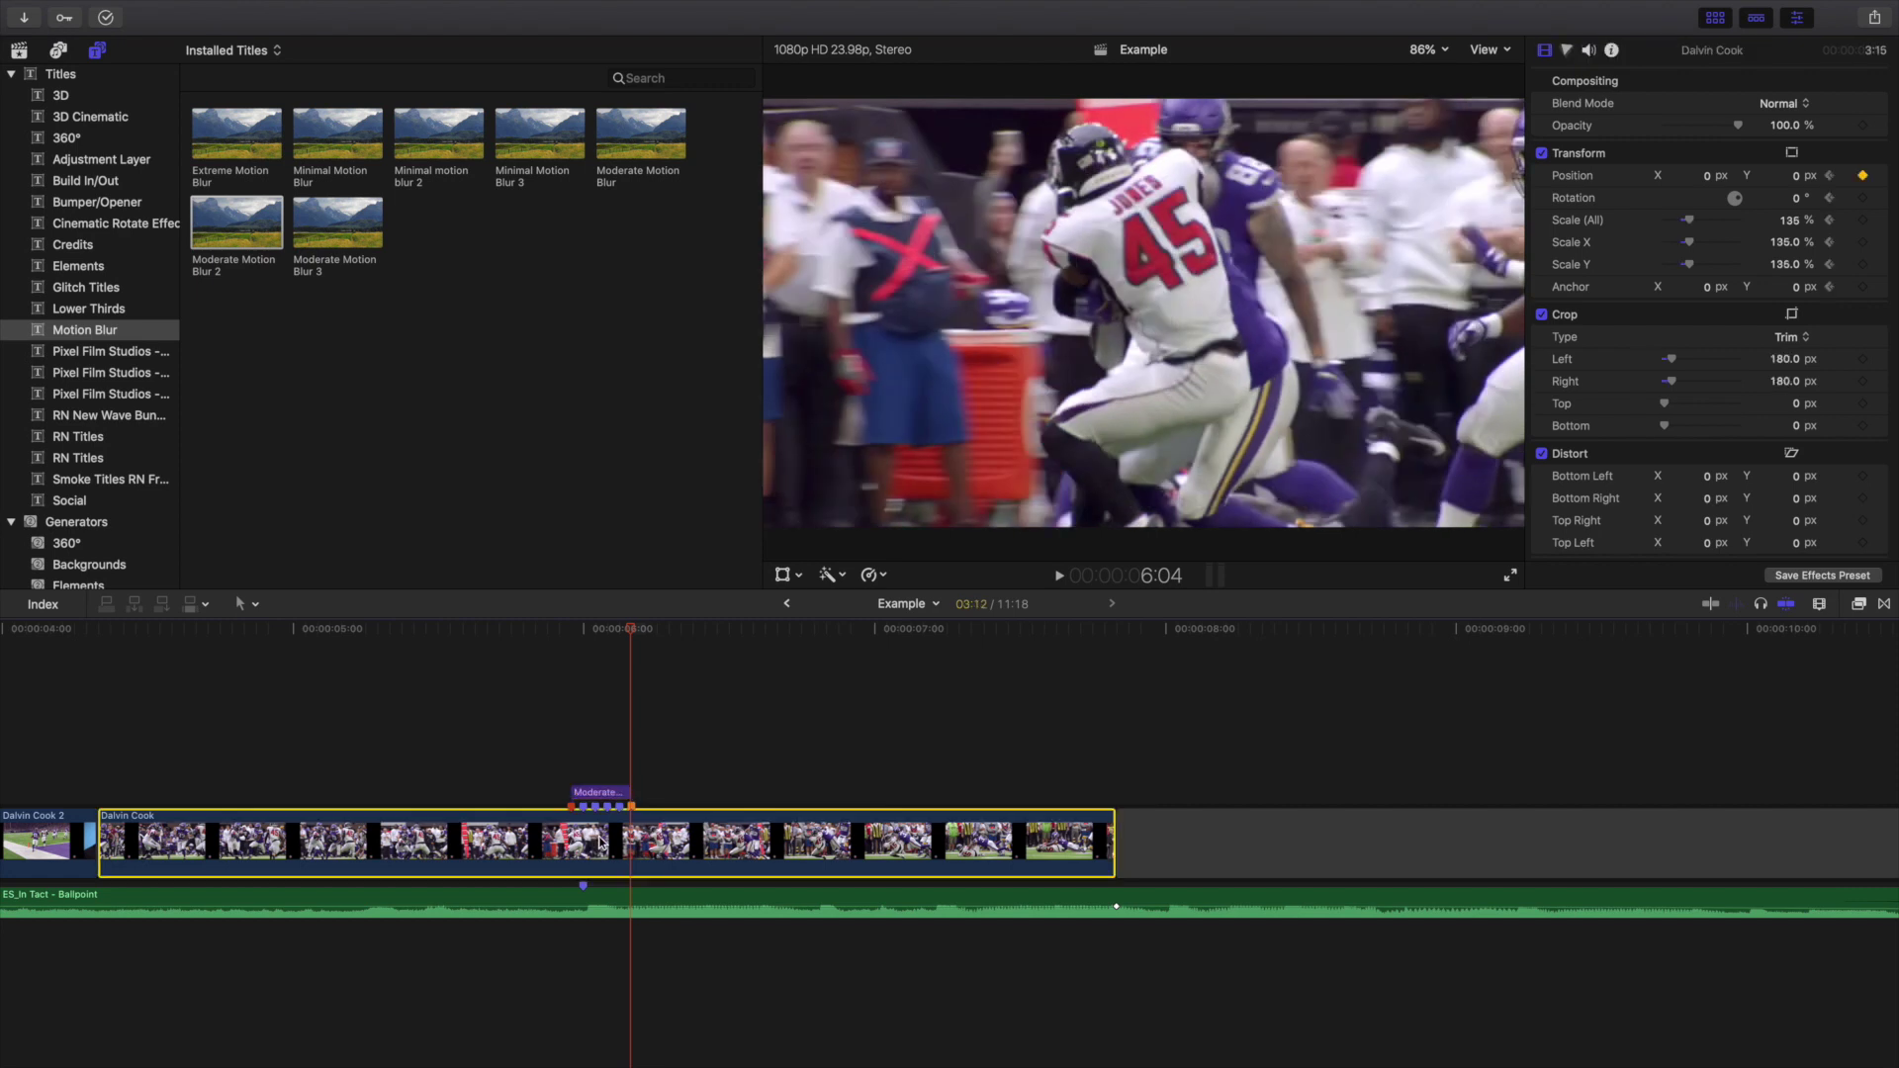
pyautogui.rightClick(599, 842)
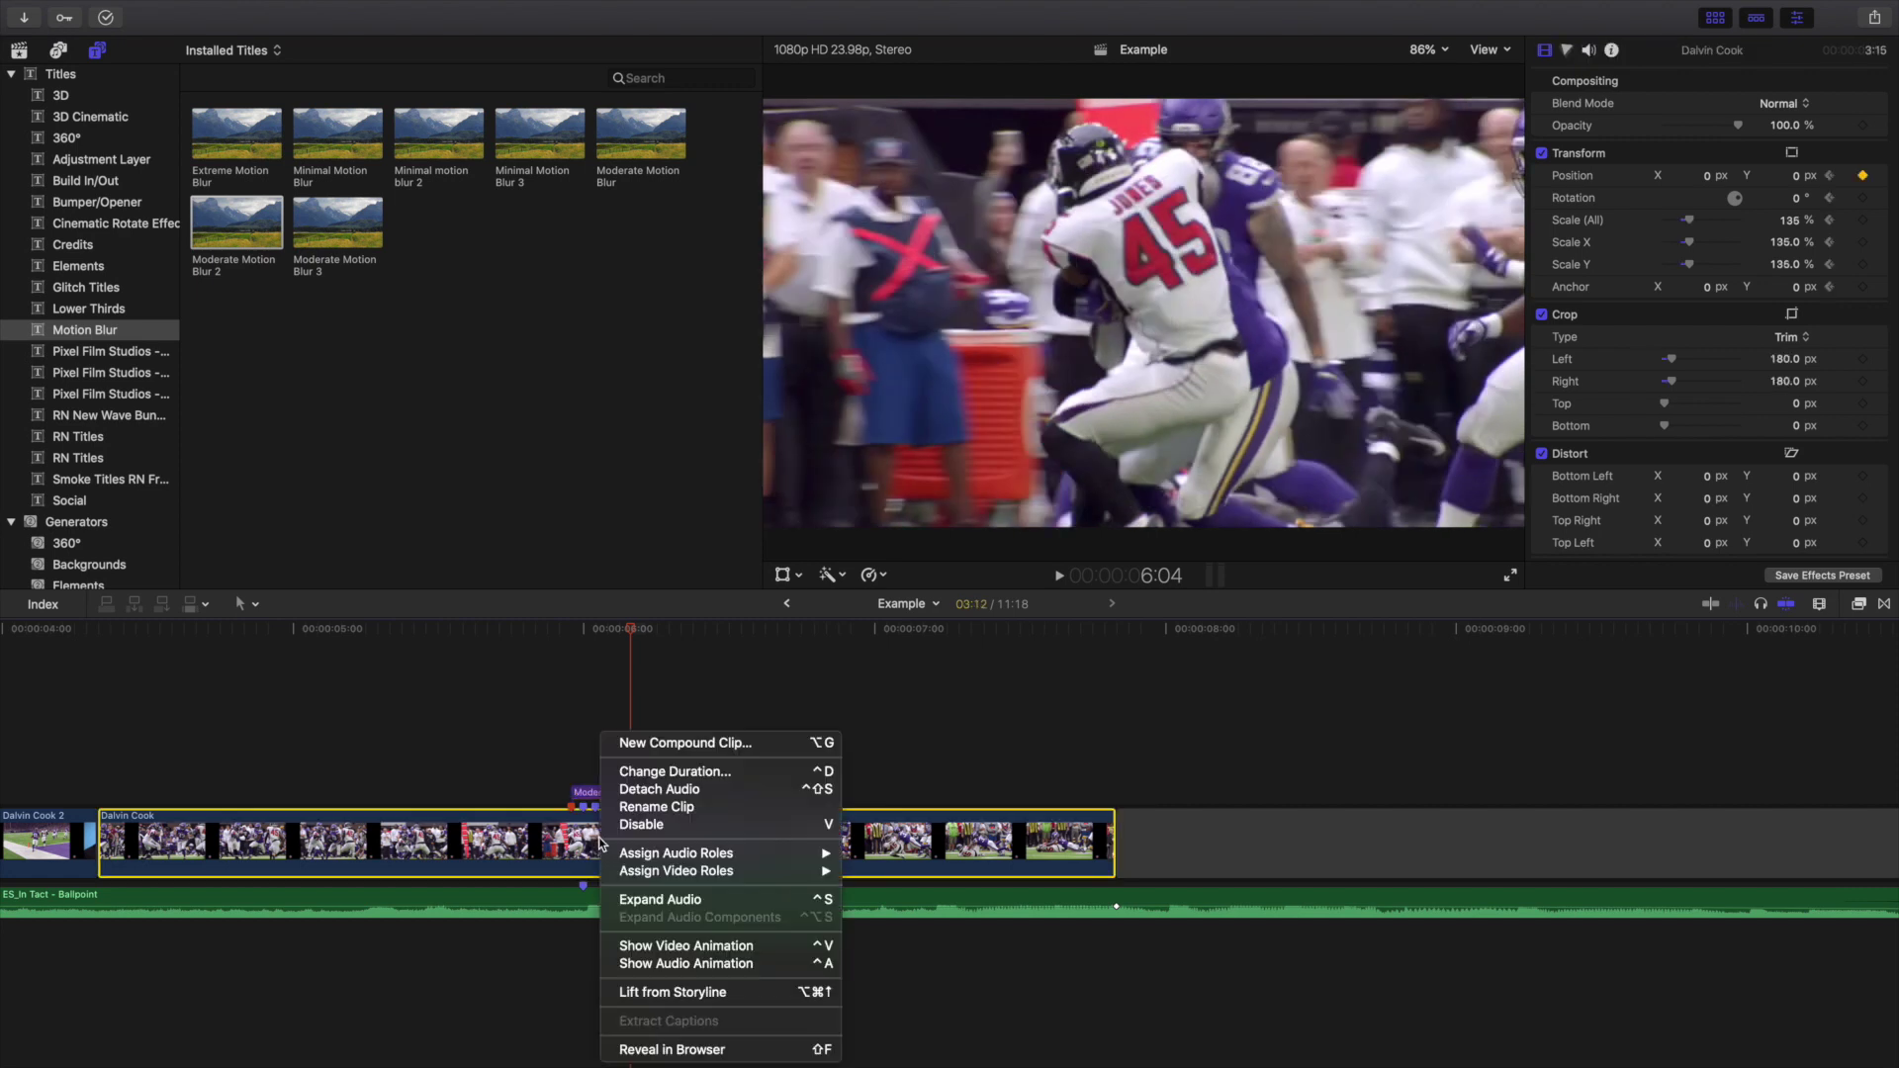
pyautogui.click(638, 947)
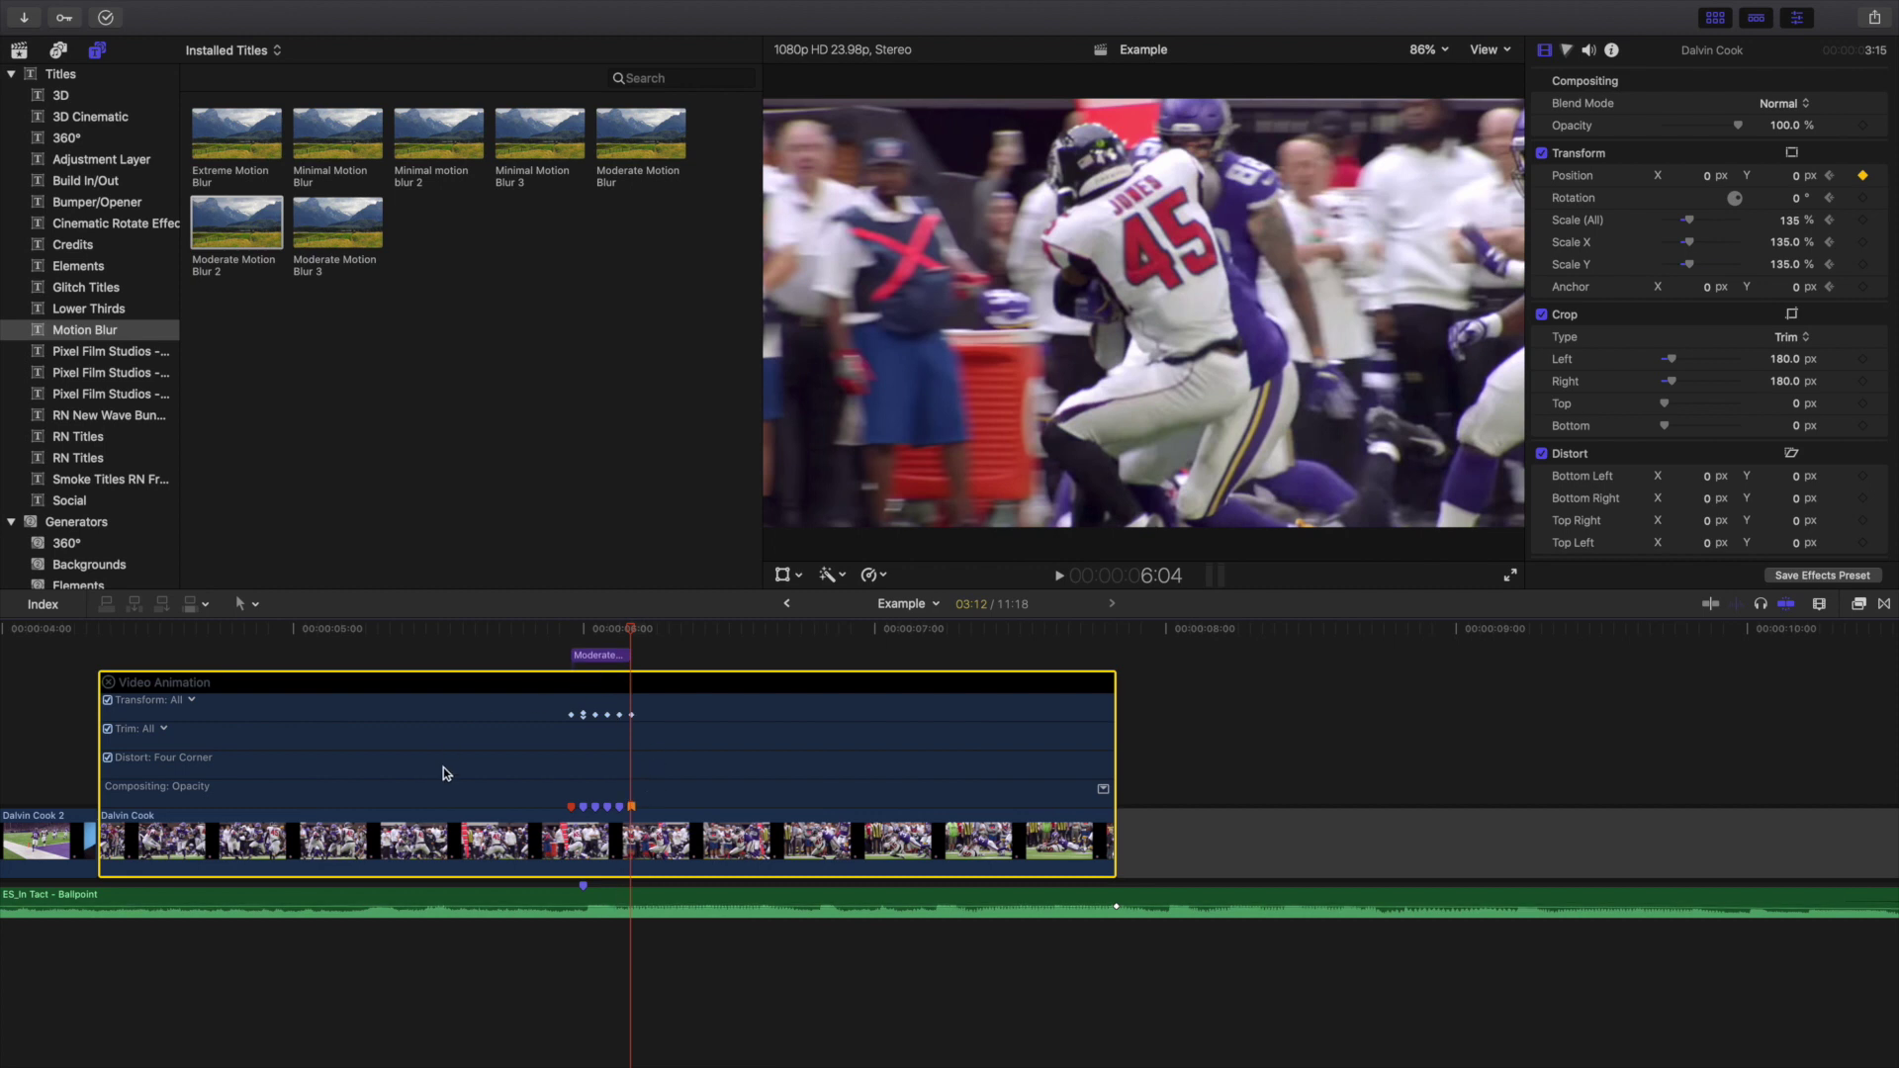
pyautogui.rightClick(590, 844)
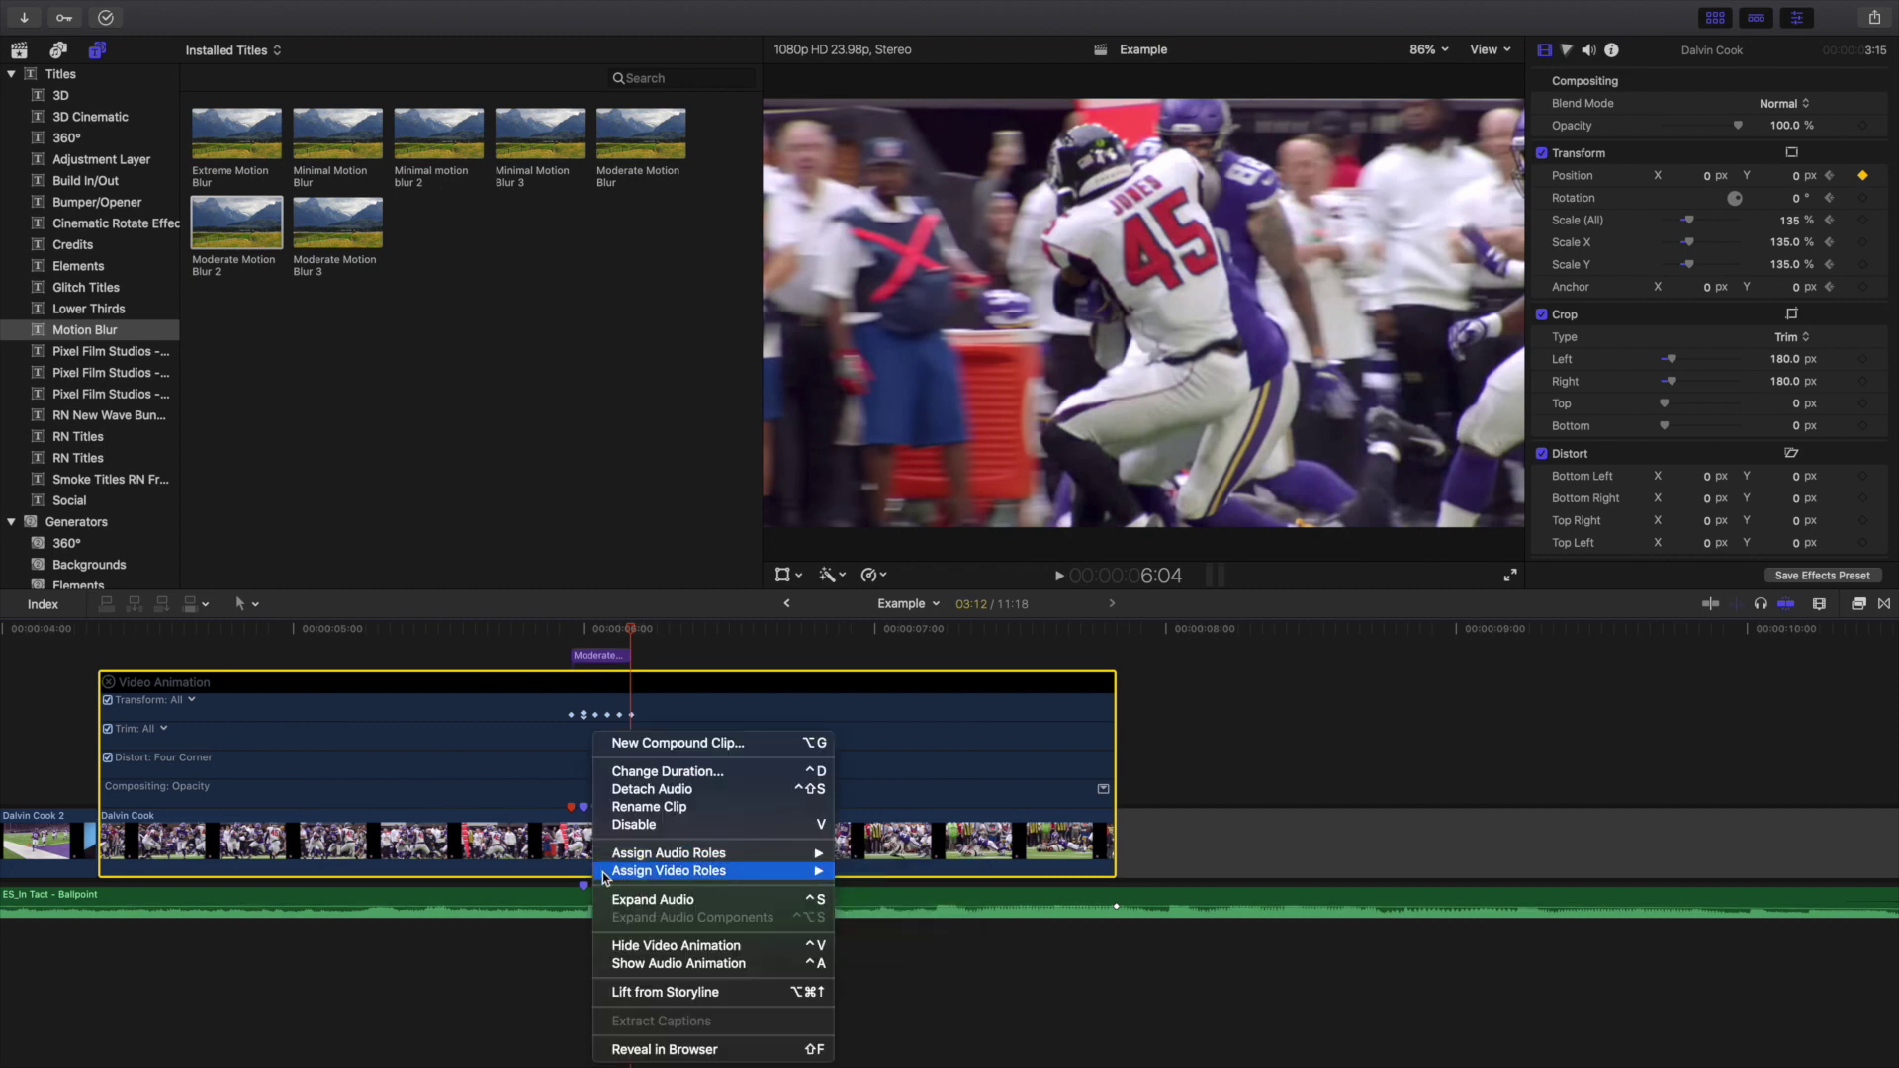
pyautogui.click(650, 947)
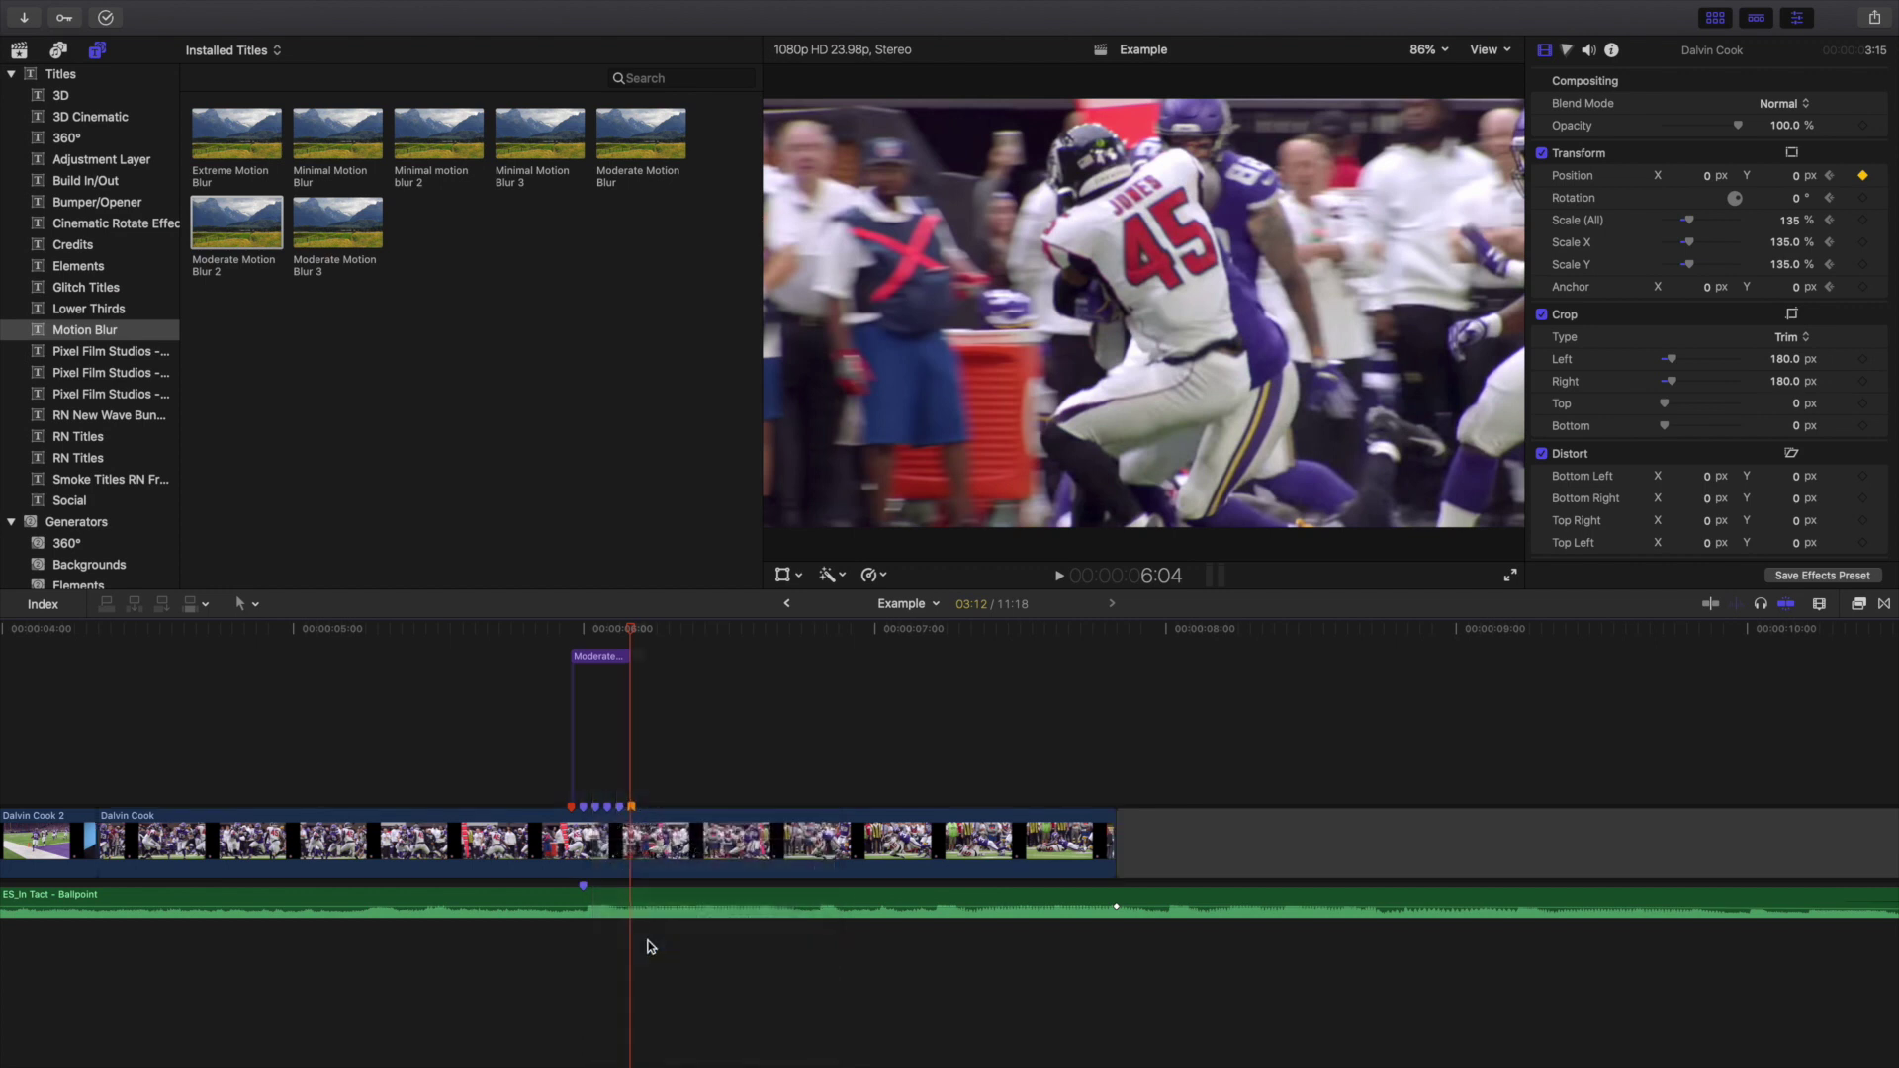
# Play the whole Example project from the start to review the shake with the motion blur title over the markers.
pyautogui.click(413, 722)
pyautogui.hotkey('shift', 'z')
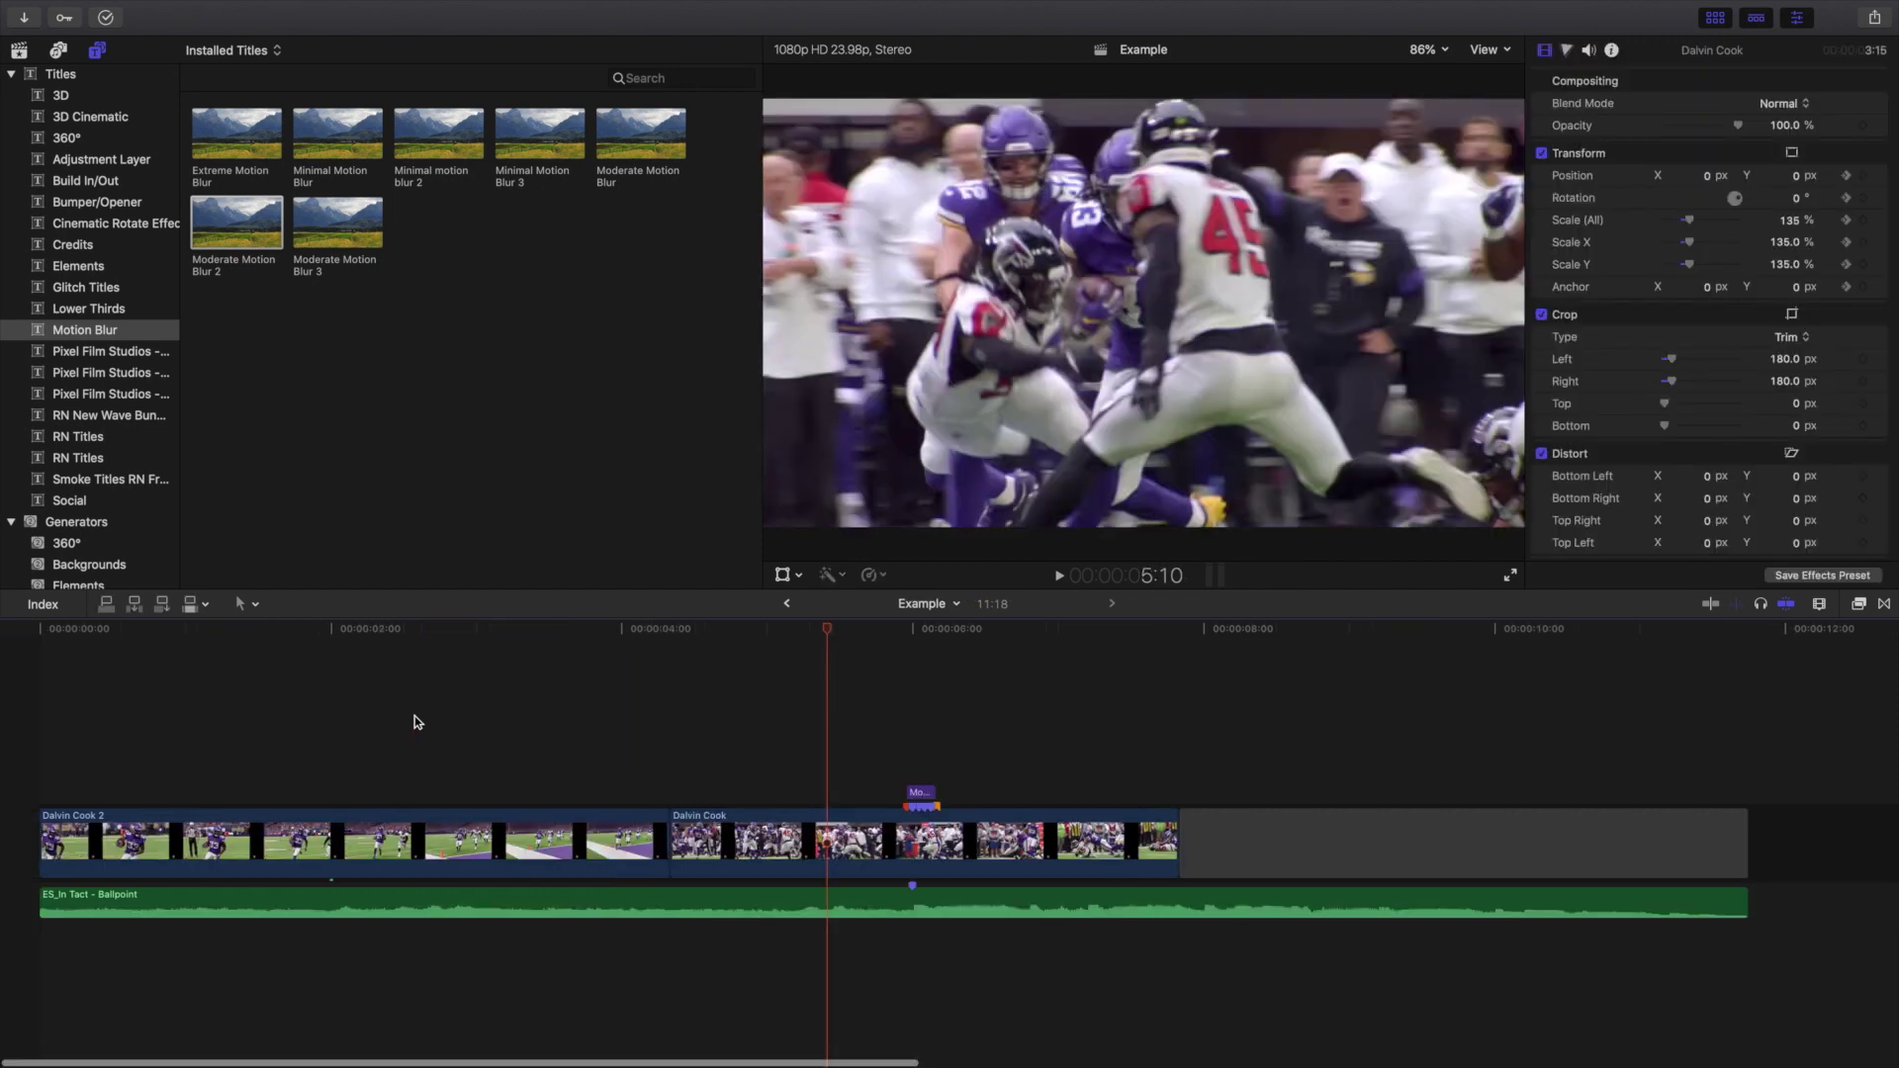
pyautogui.click(20, 726)
pyautogui.press('space')
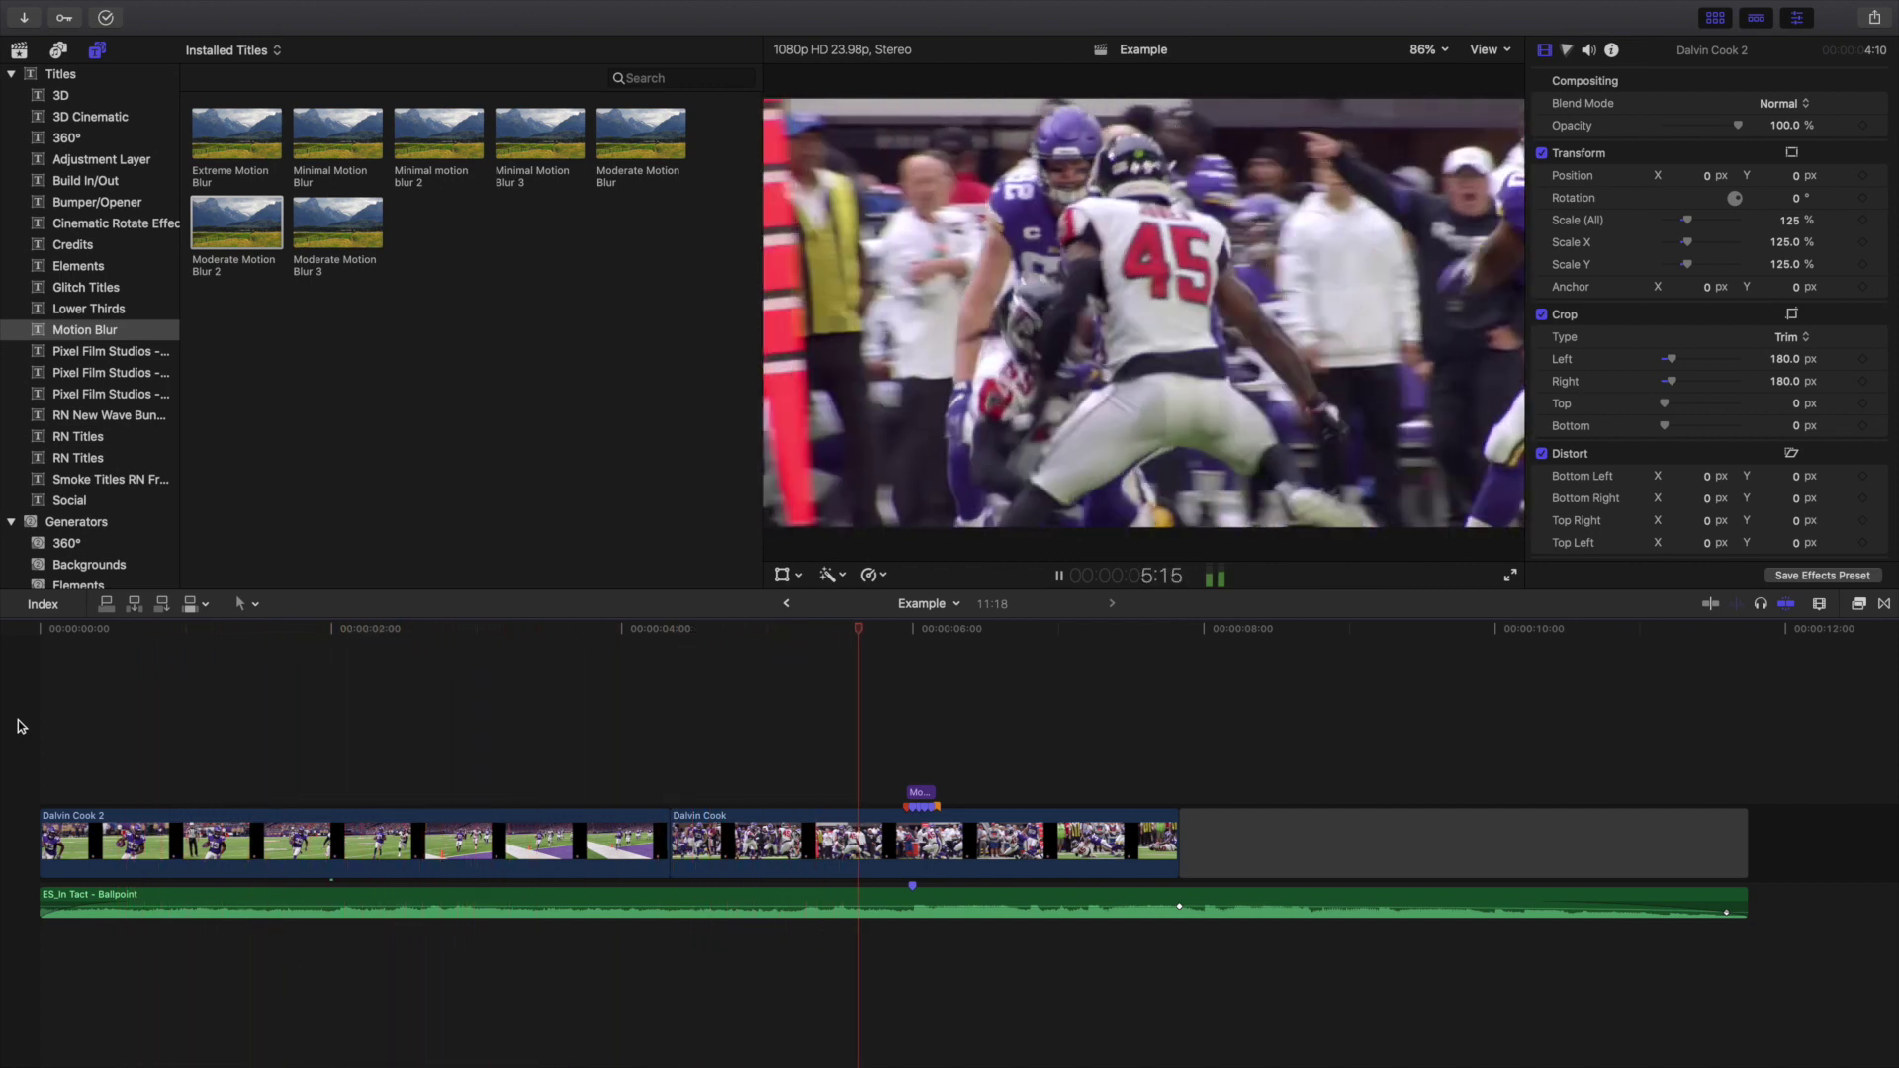
# Replay the Example project to review the shake at the bass hit, and return the playhead to the start.
pyautogui.click(189, 697)
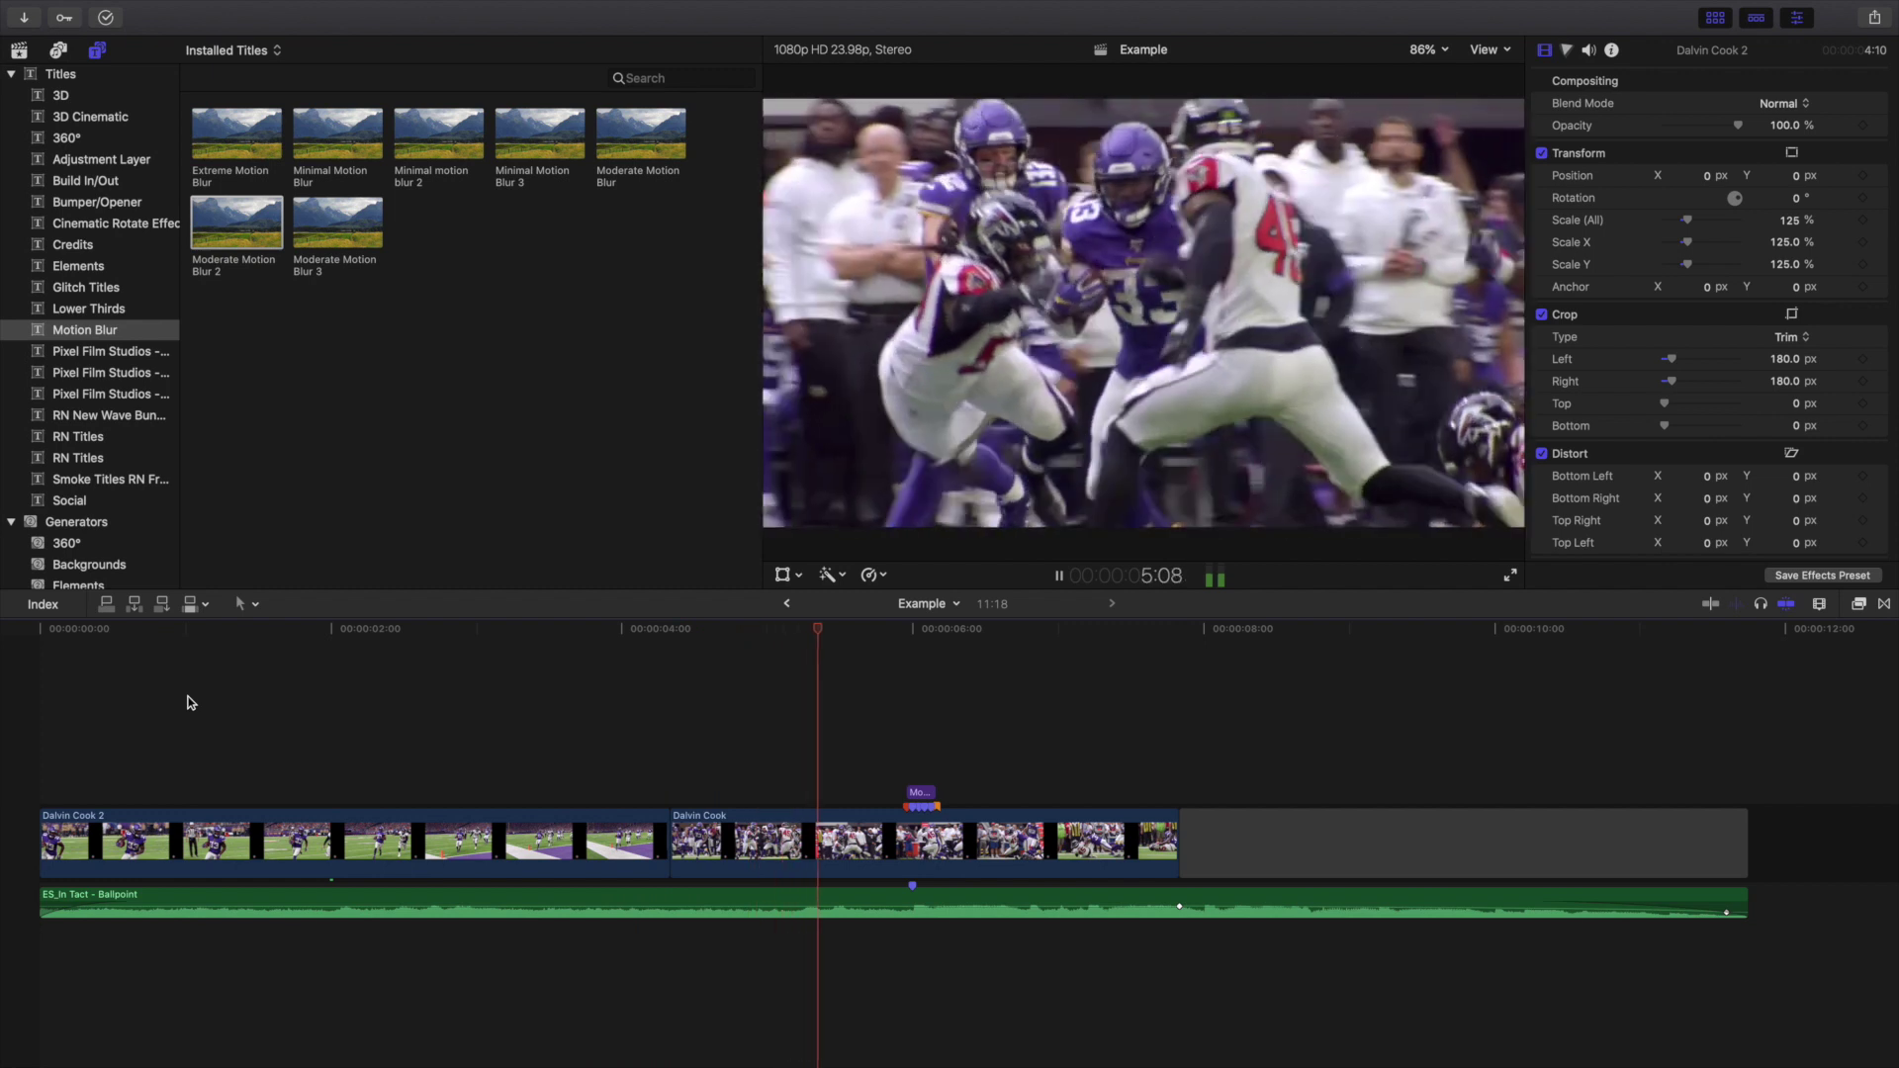
pyautogui.click(208, 700)
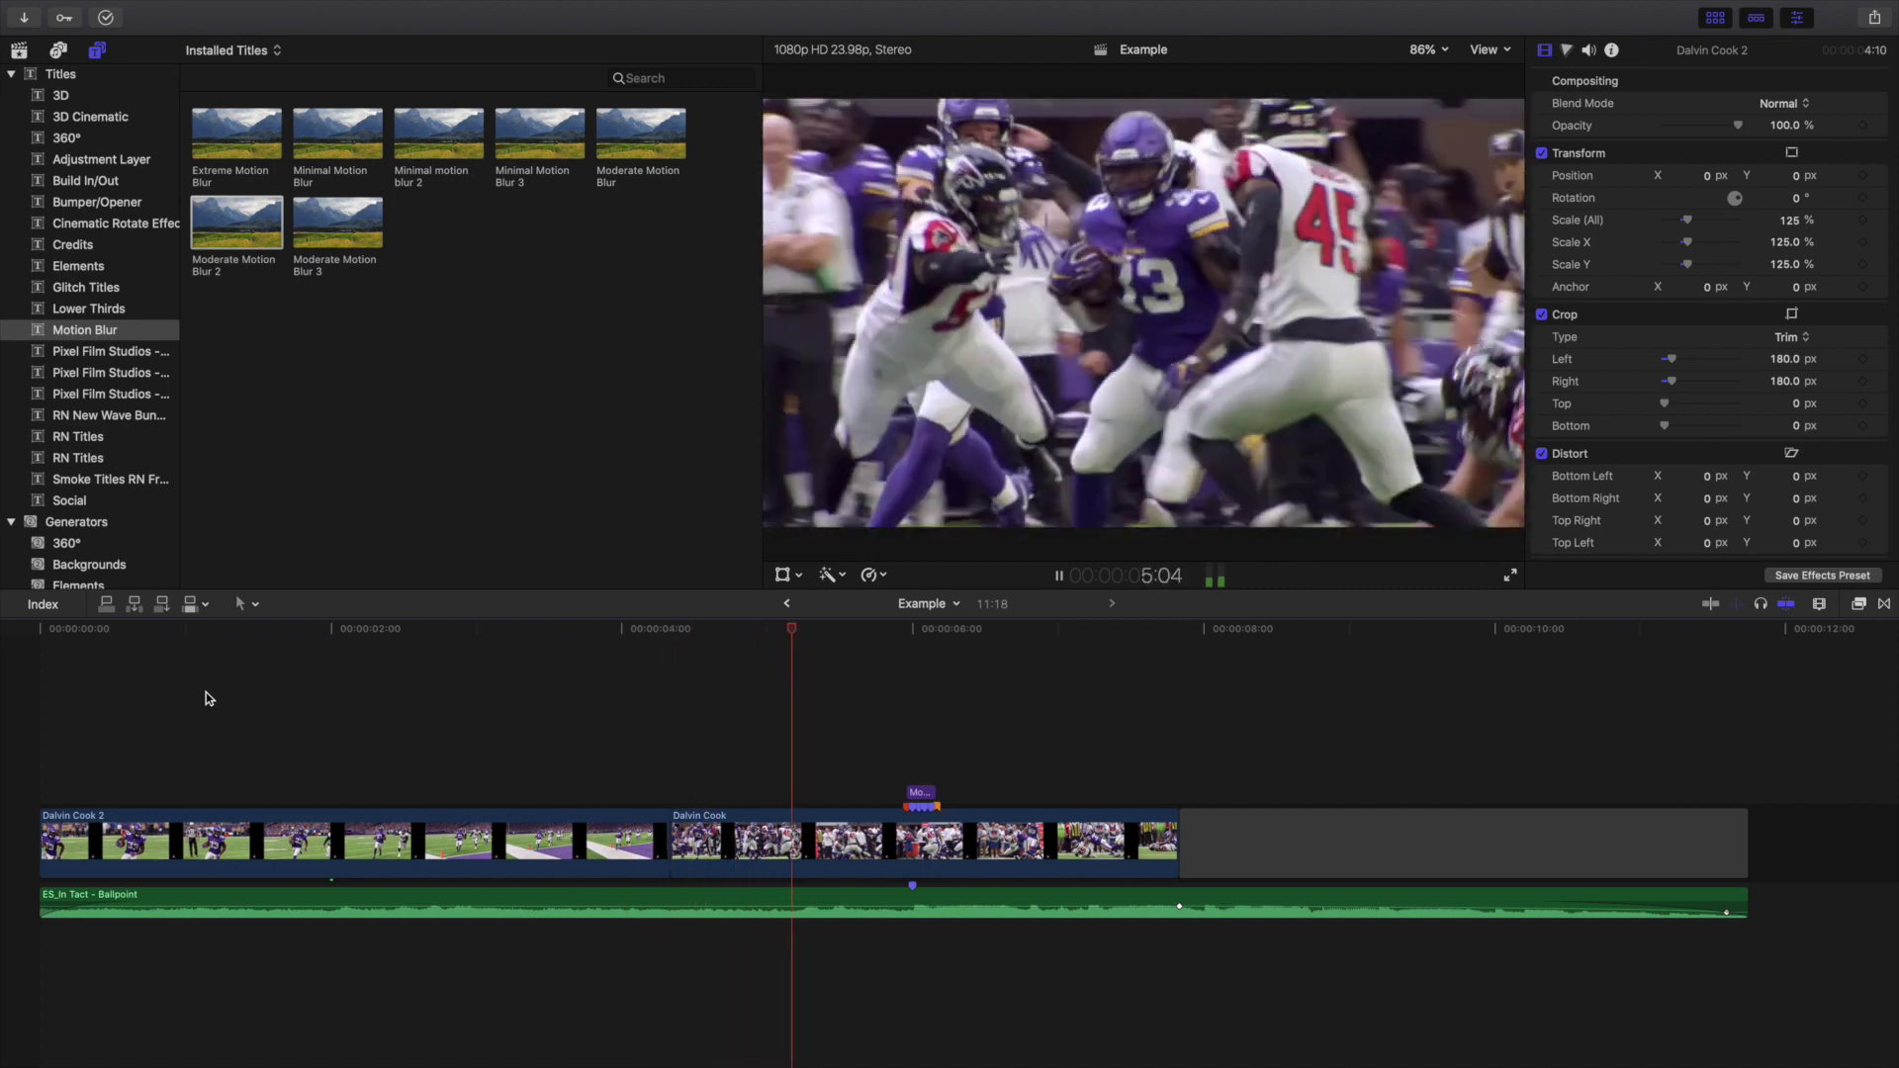
pyautogui.click(343, 688)
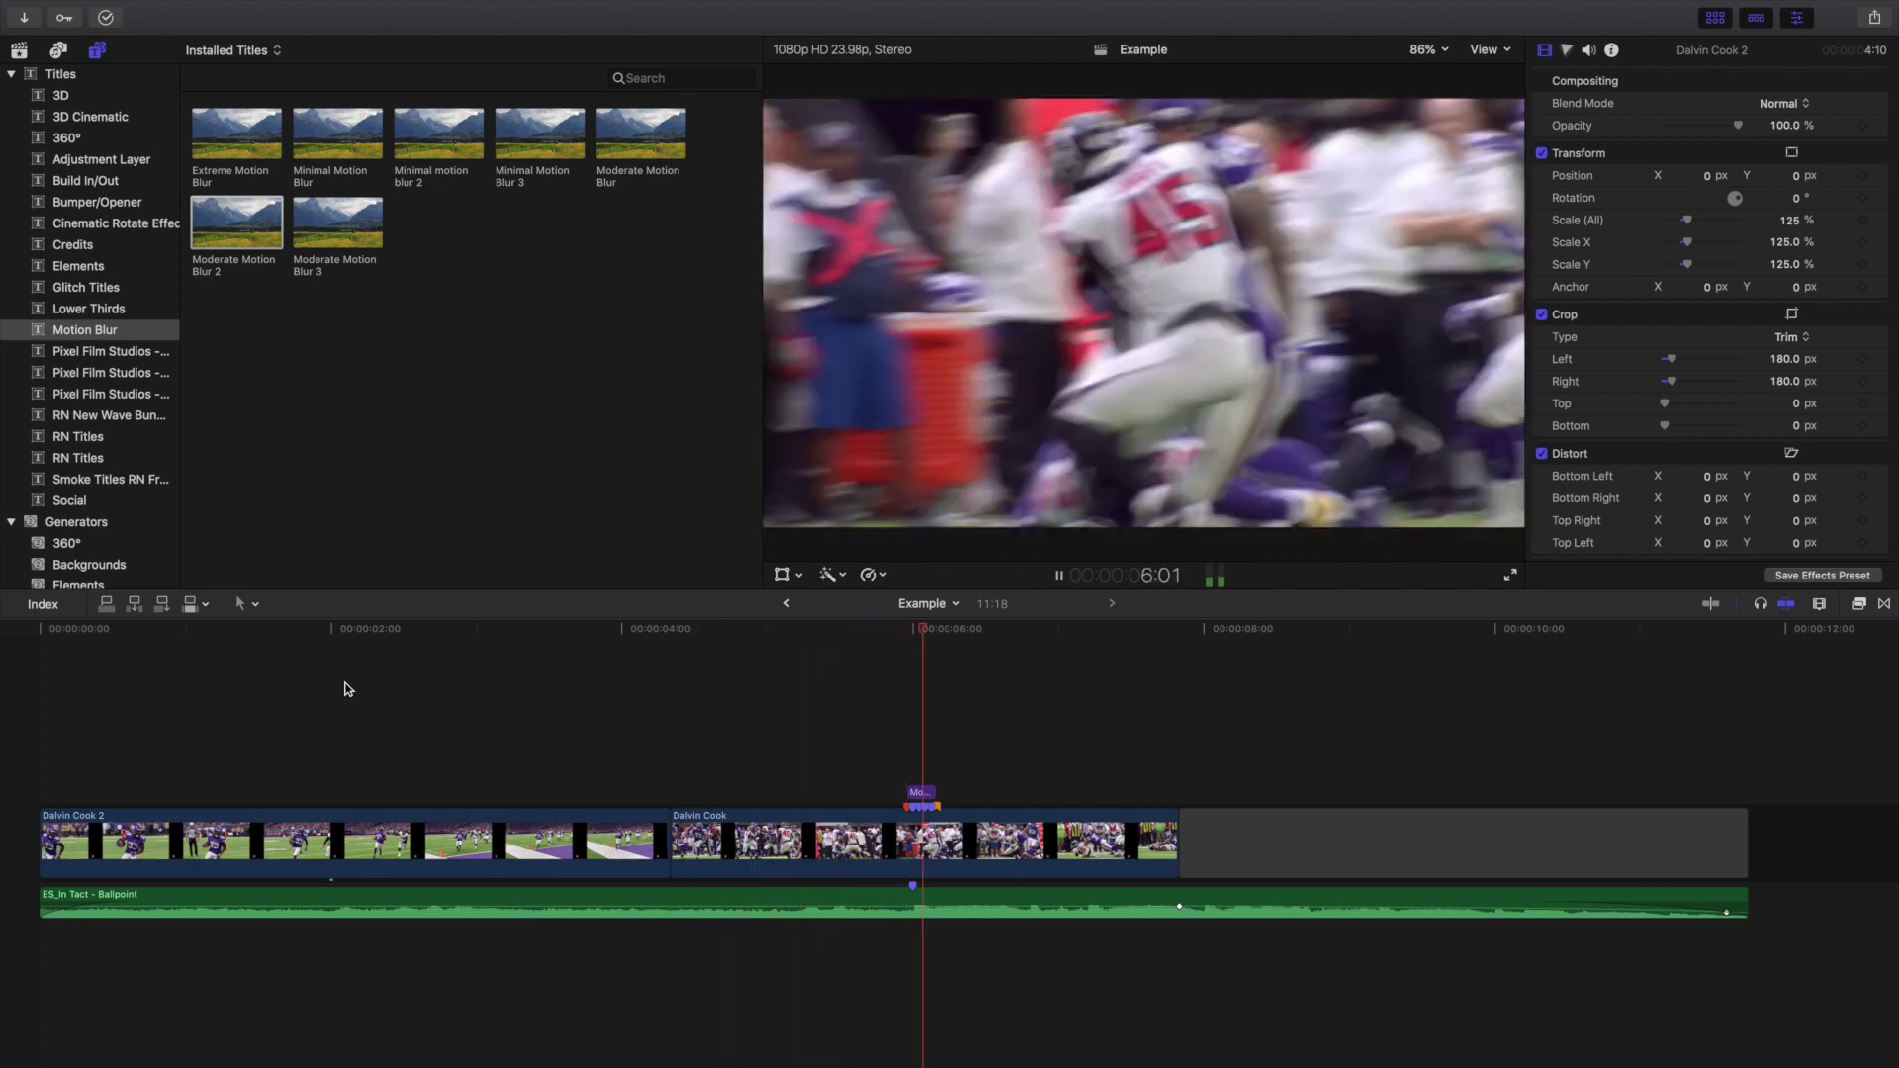
pyautogui.press('space')
pyautogui.press('Home')
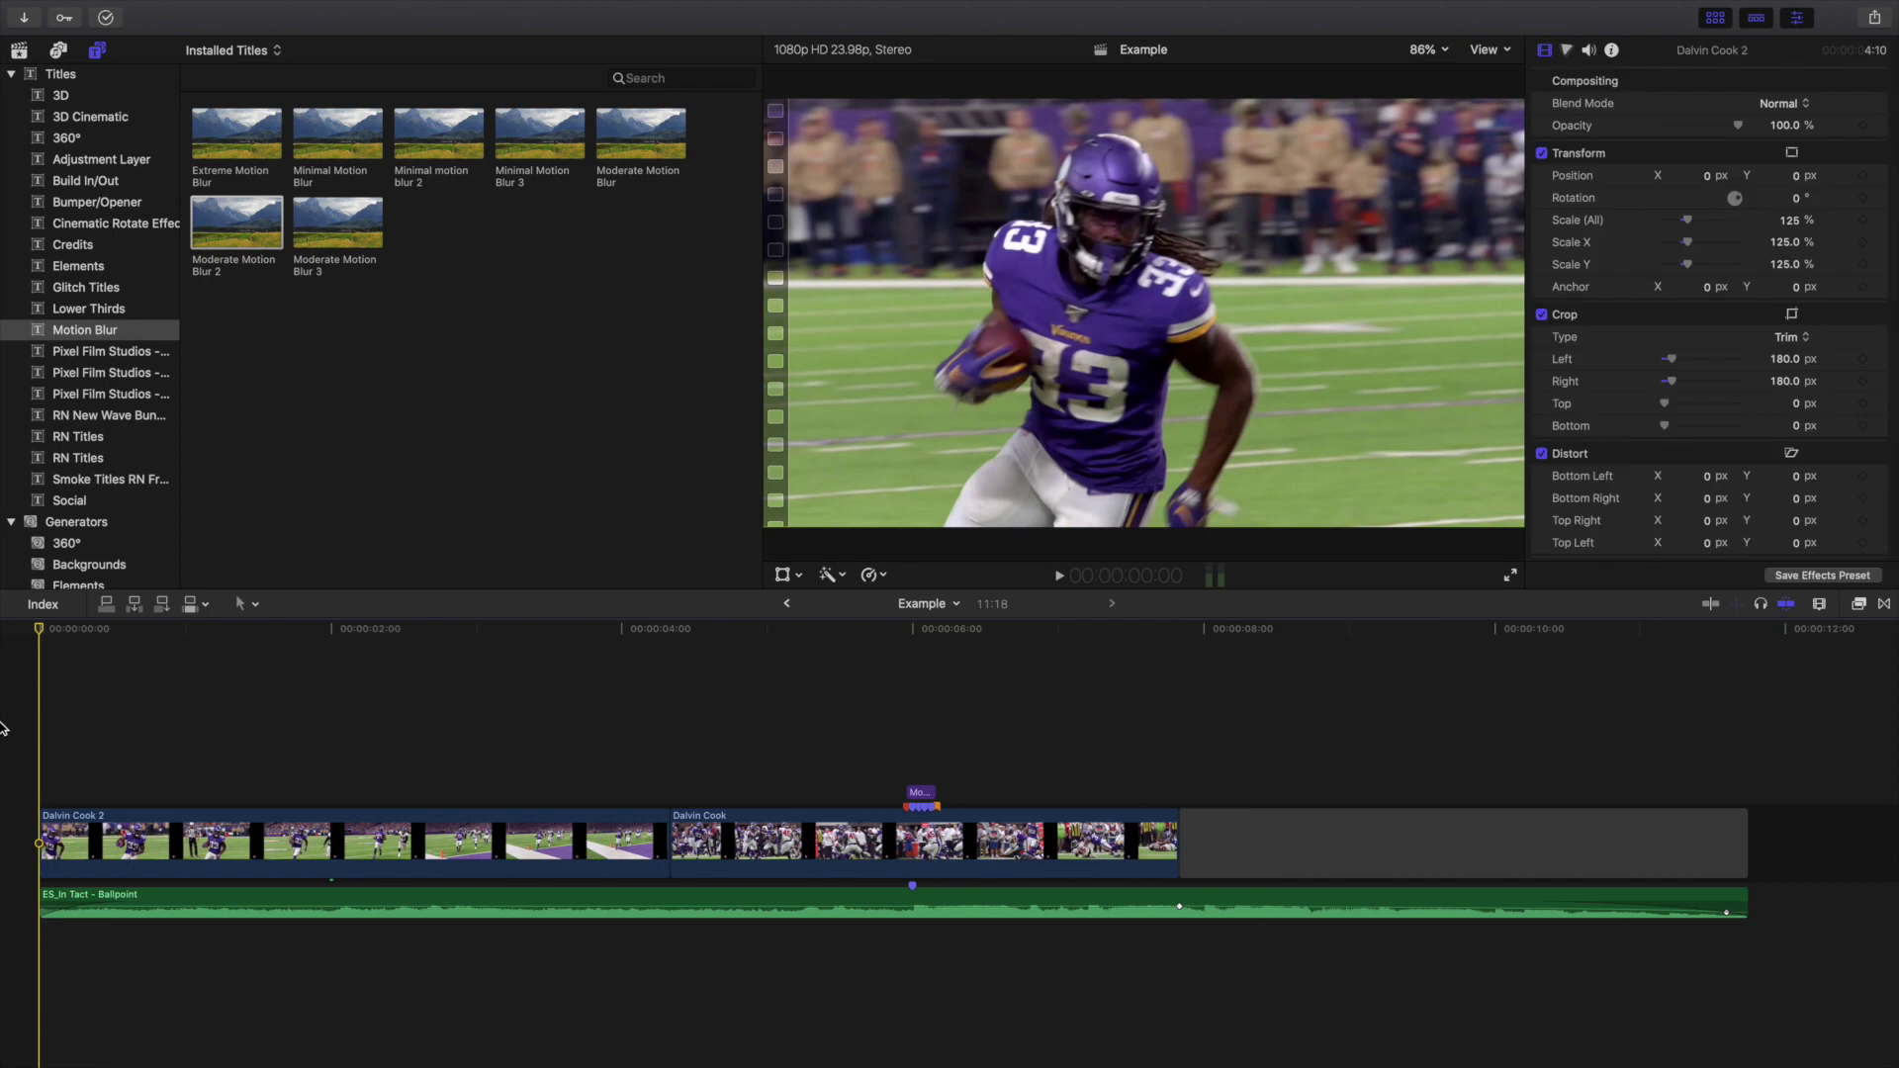
# Open the Bass Shake Effect project and enlarge the timeline around the Moderate Motion Blur 2 title and its markers.
pyautogui.click(19, 51)
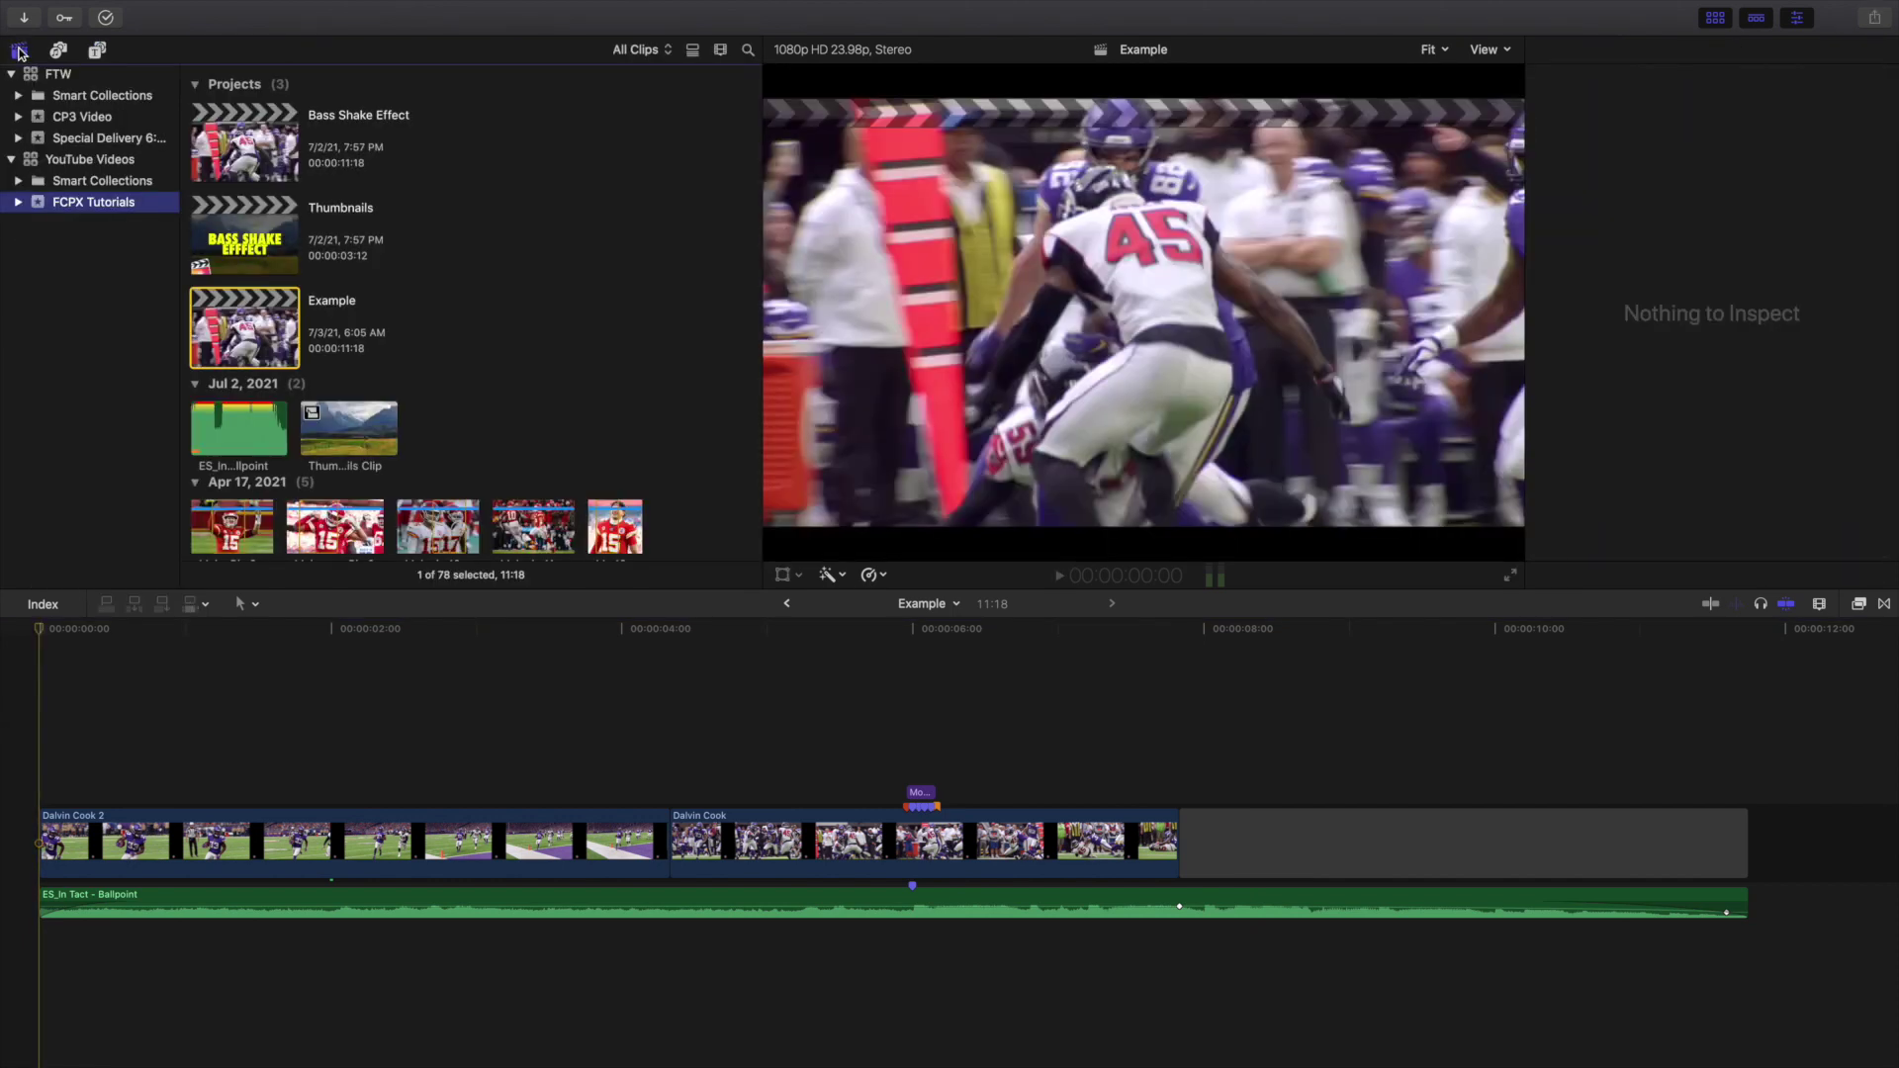
pyautogui.doubleClick(251, 141)
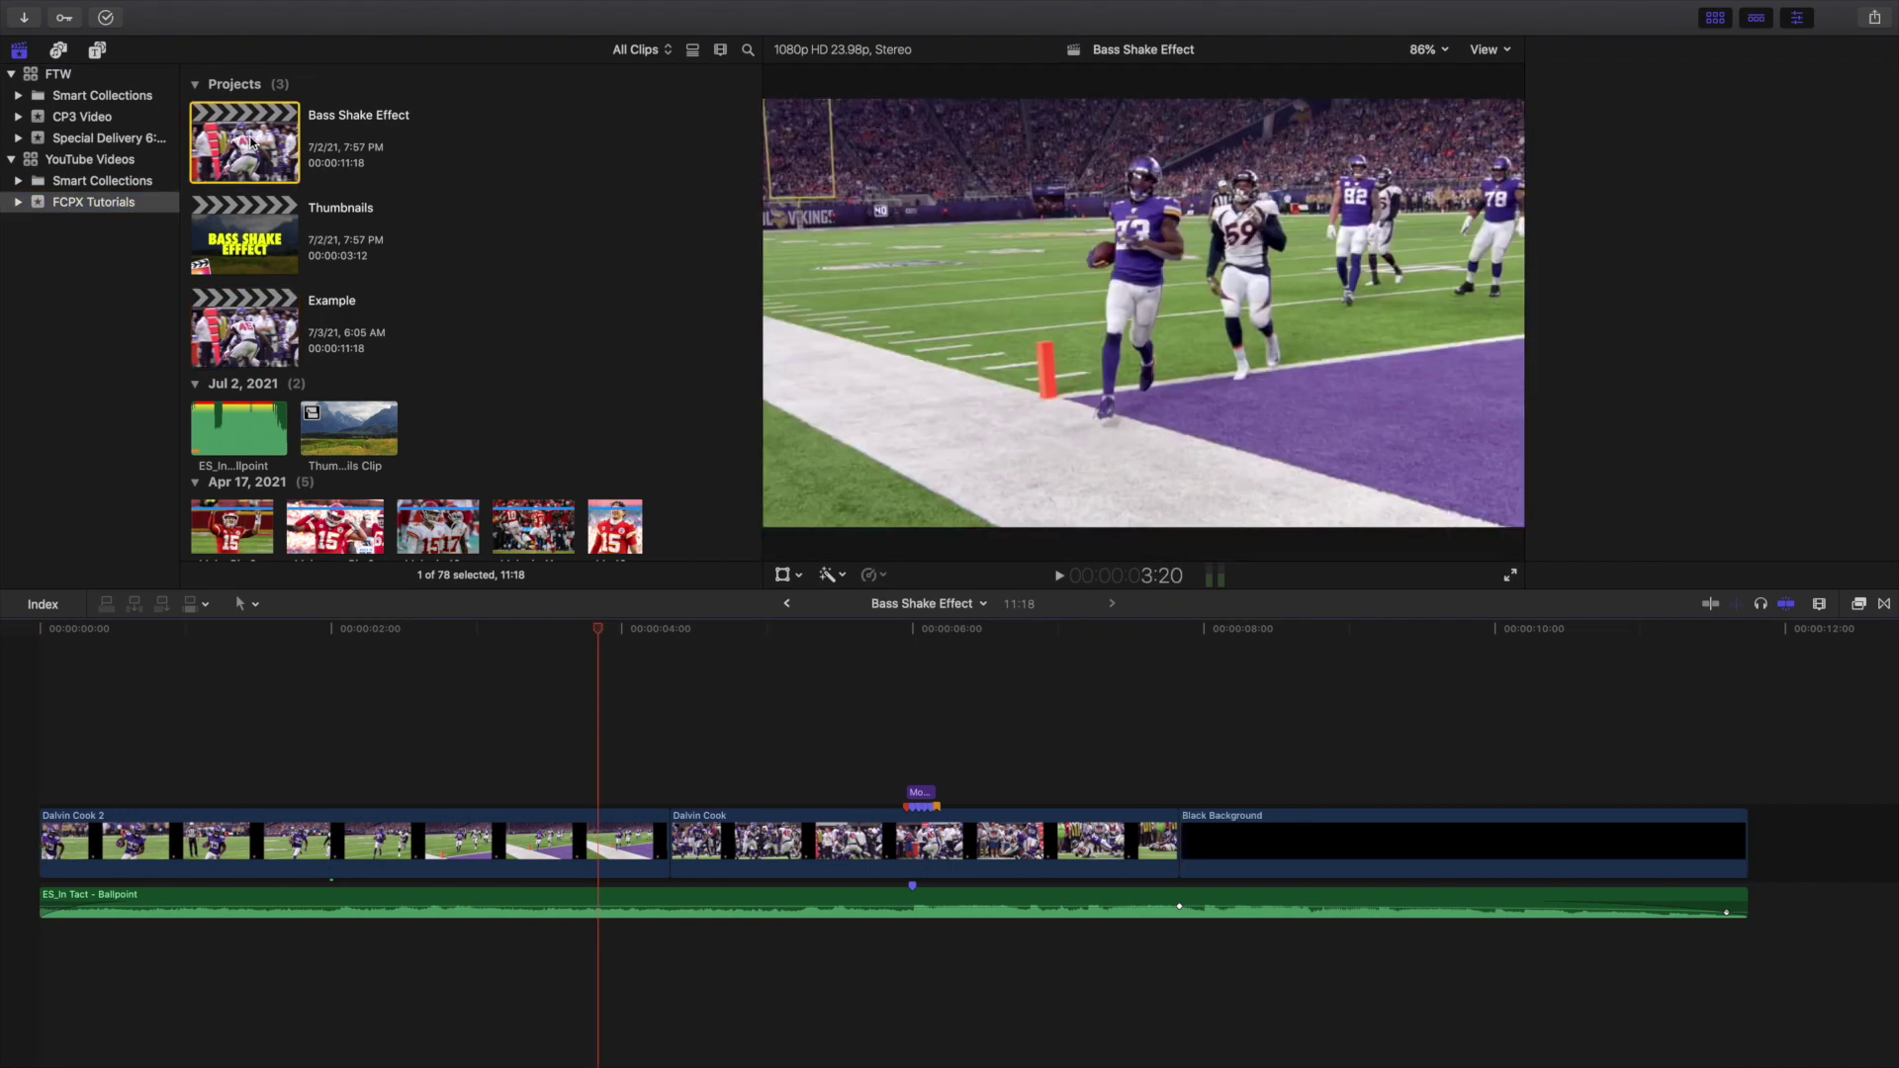
pyautogui.click(653, 701)
pyautogui.press('super+equal')
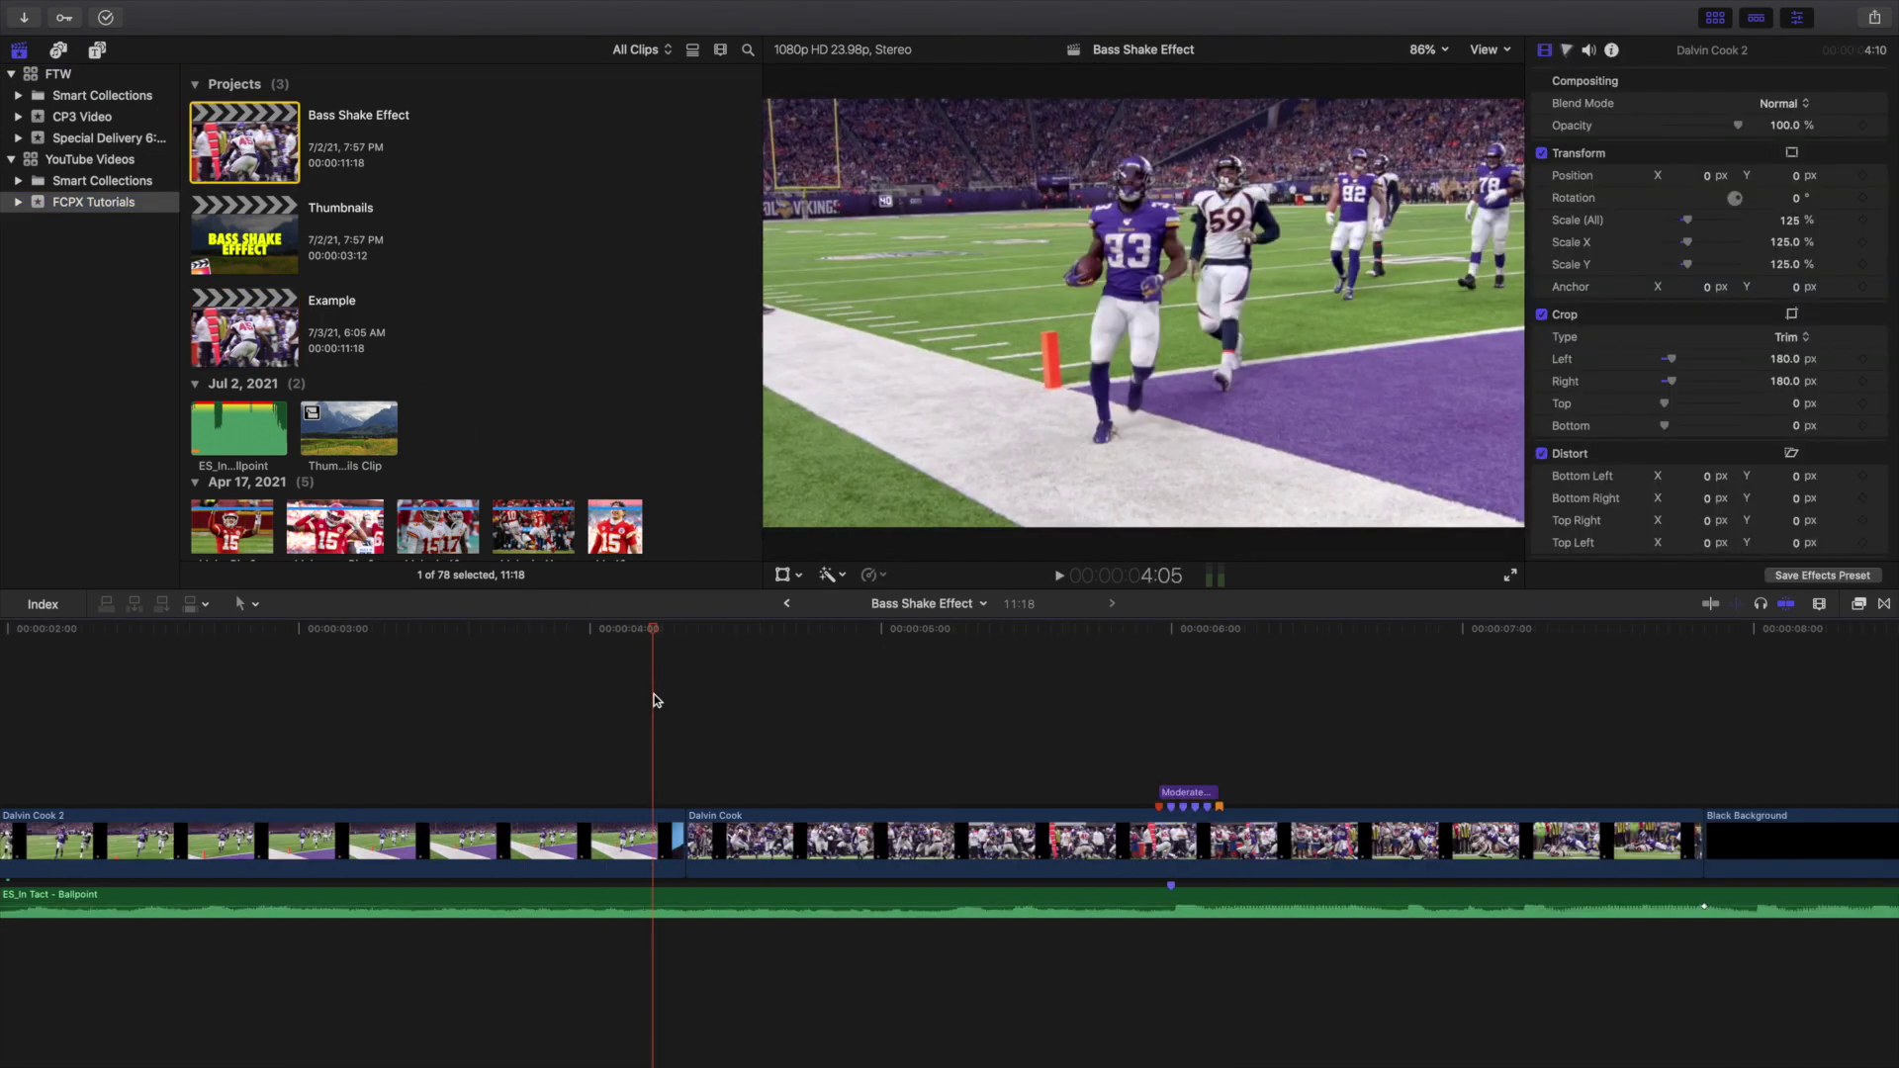
pyautogui.hscroll(5, 653, 700)
pyautogui.press('super+equal')
pyautogui.hscroll(5, 653, 700)
pyautogui.hscroll(-3, 568, 698)
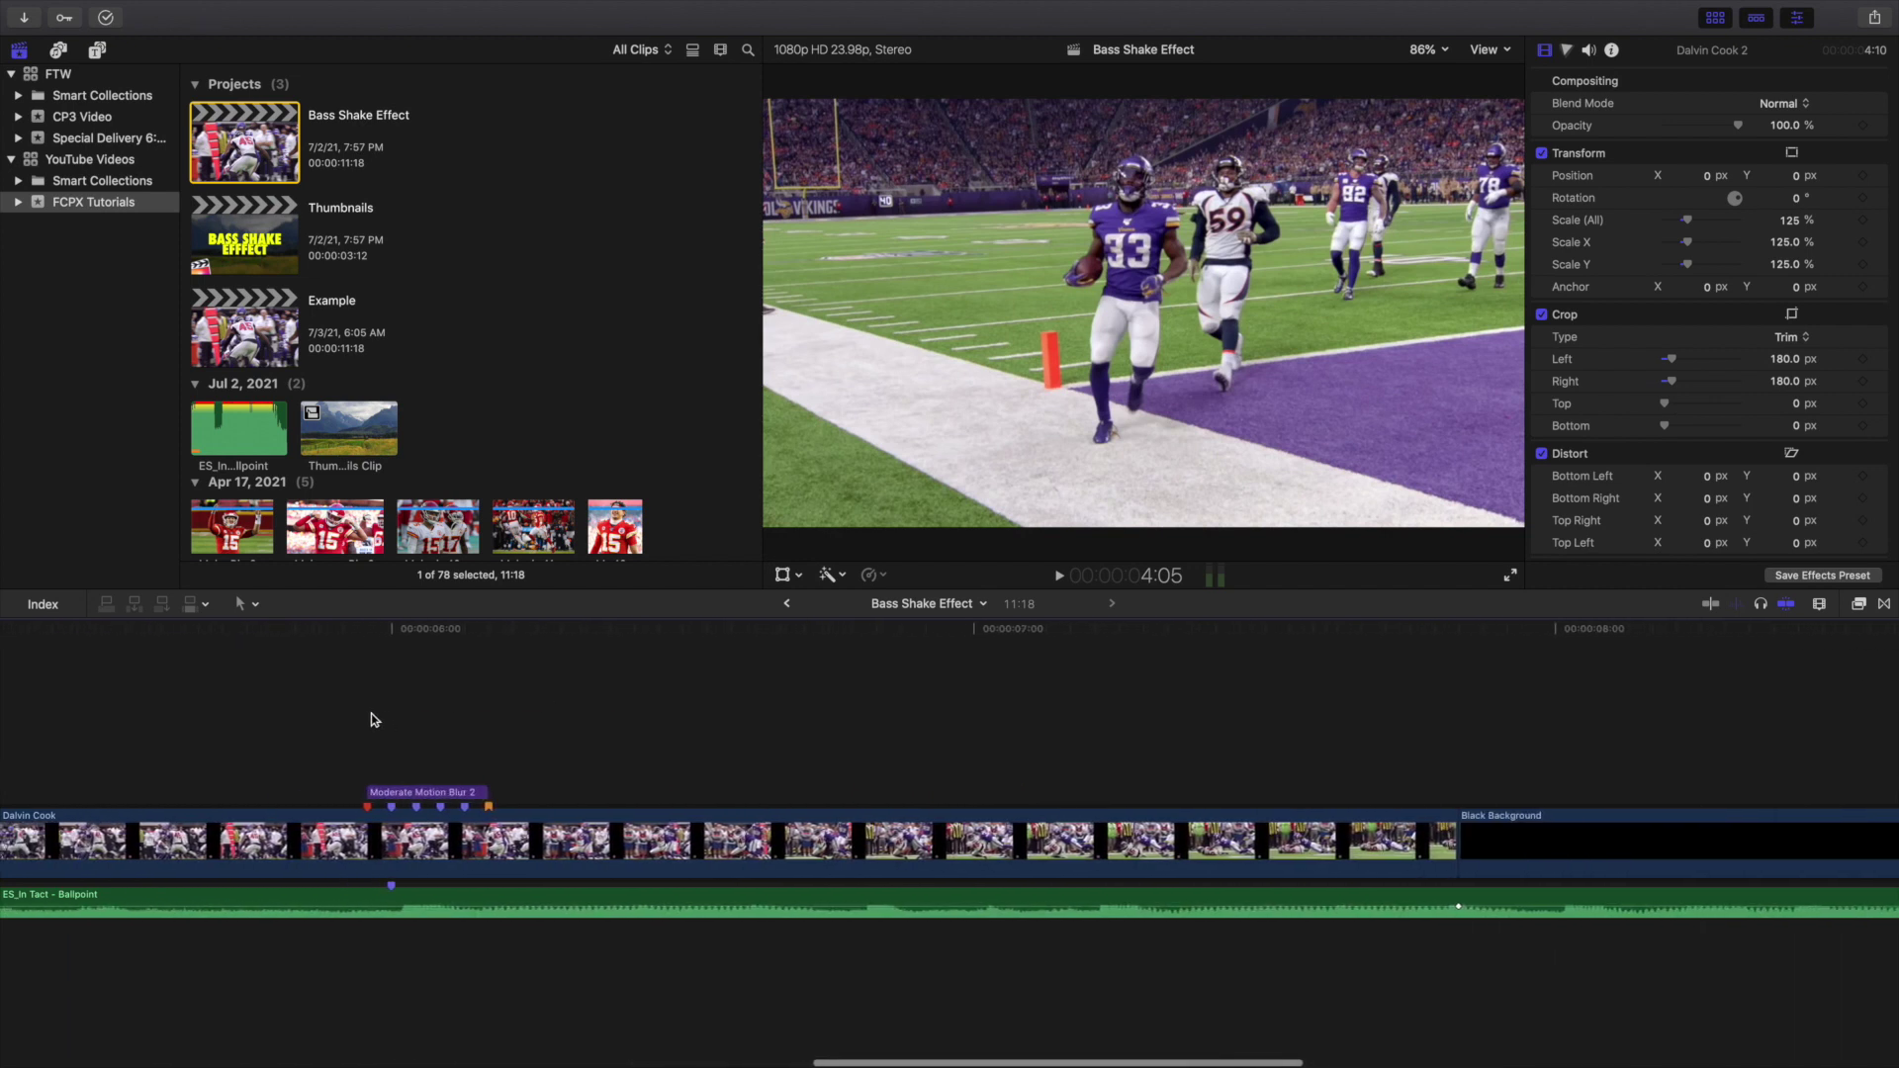
# Step frame by frame under the Moderate Motion Blur 2 title to examine the blurred shake, and return to the first marker.
pyautogui.click(370, 713)
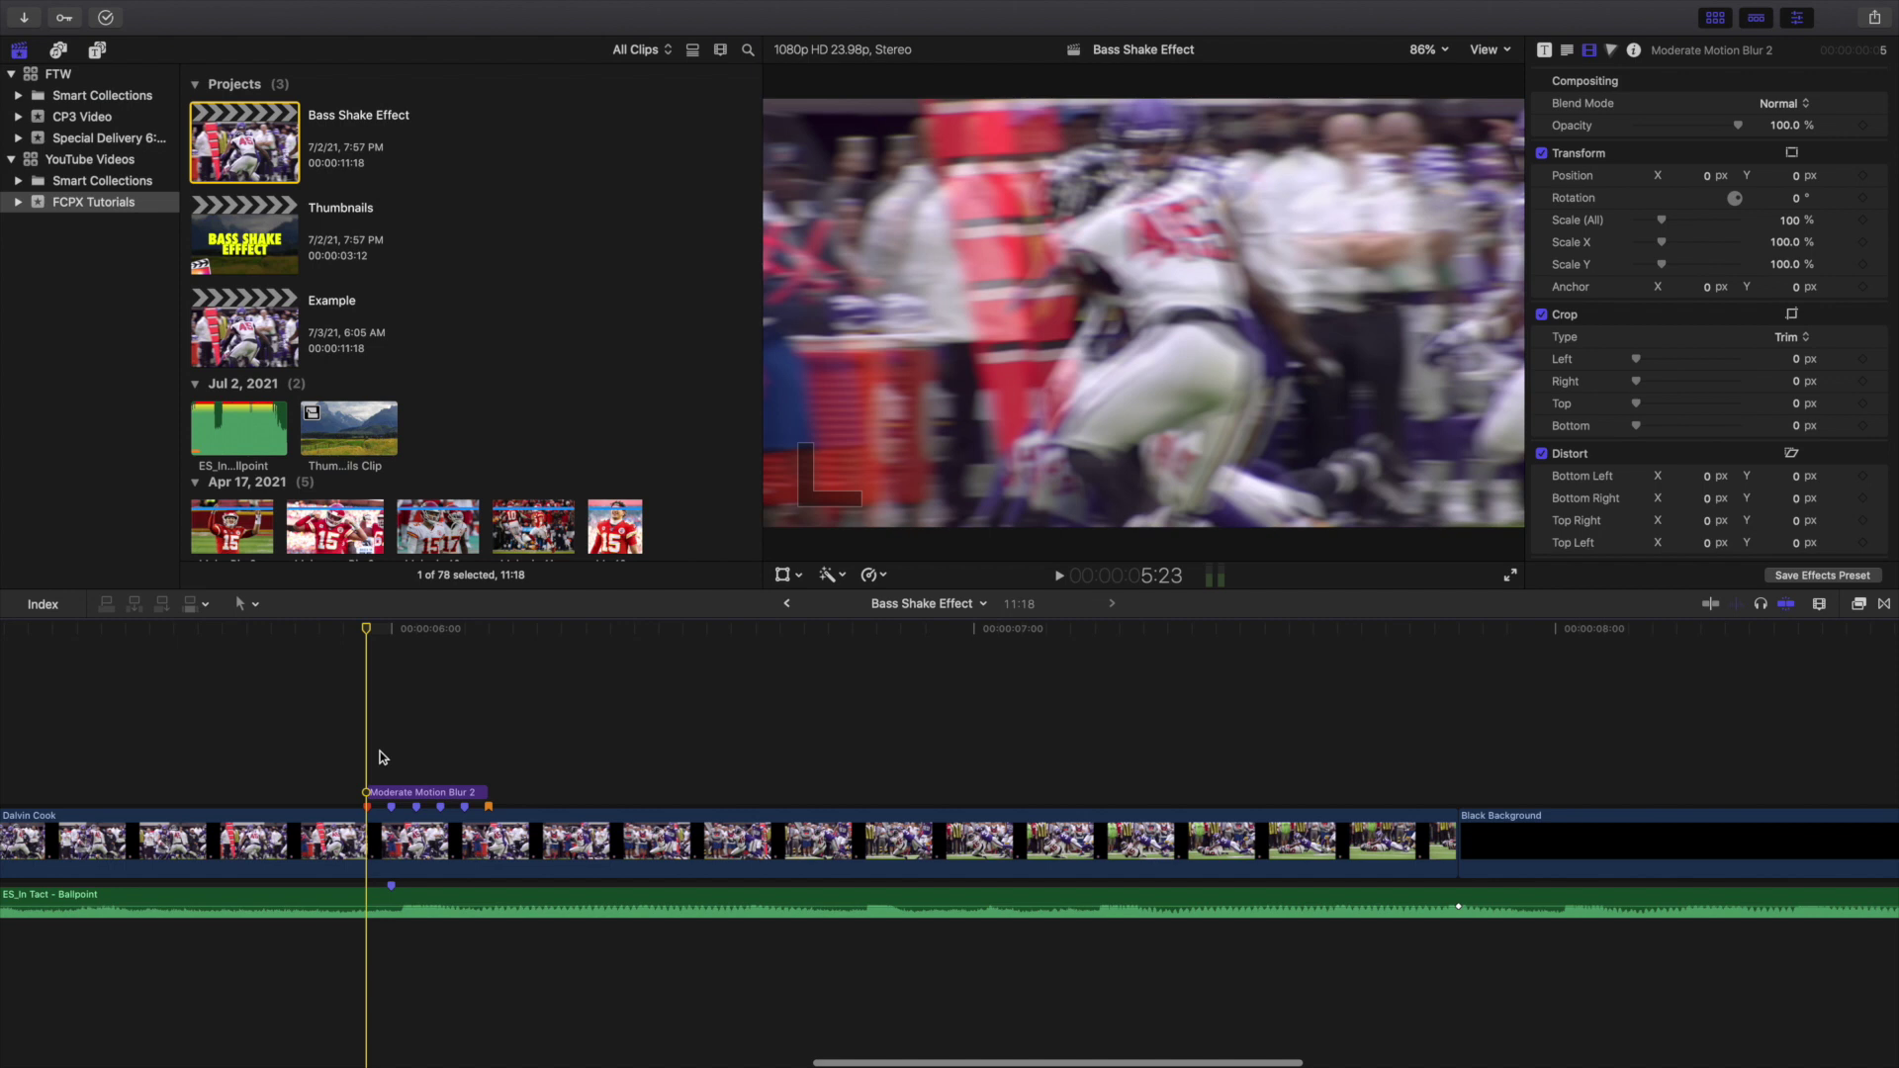
pyautogui.press('Right')
pyautogui.press('Right')
pyautogui.press('Right')
pyautogui.press('Right')
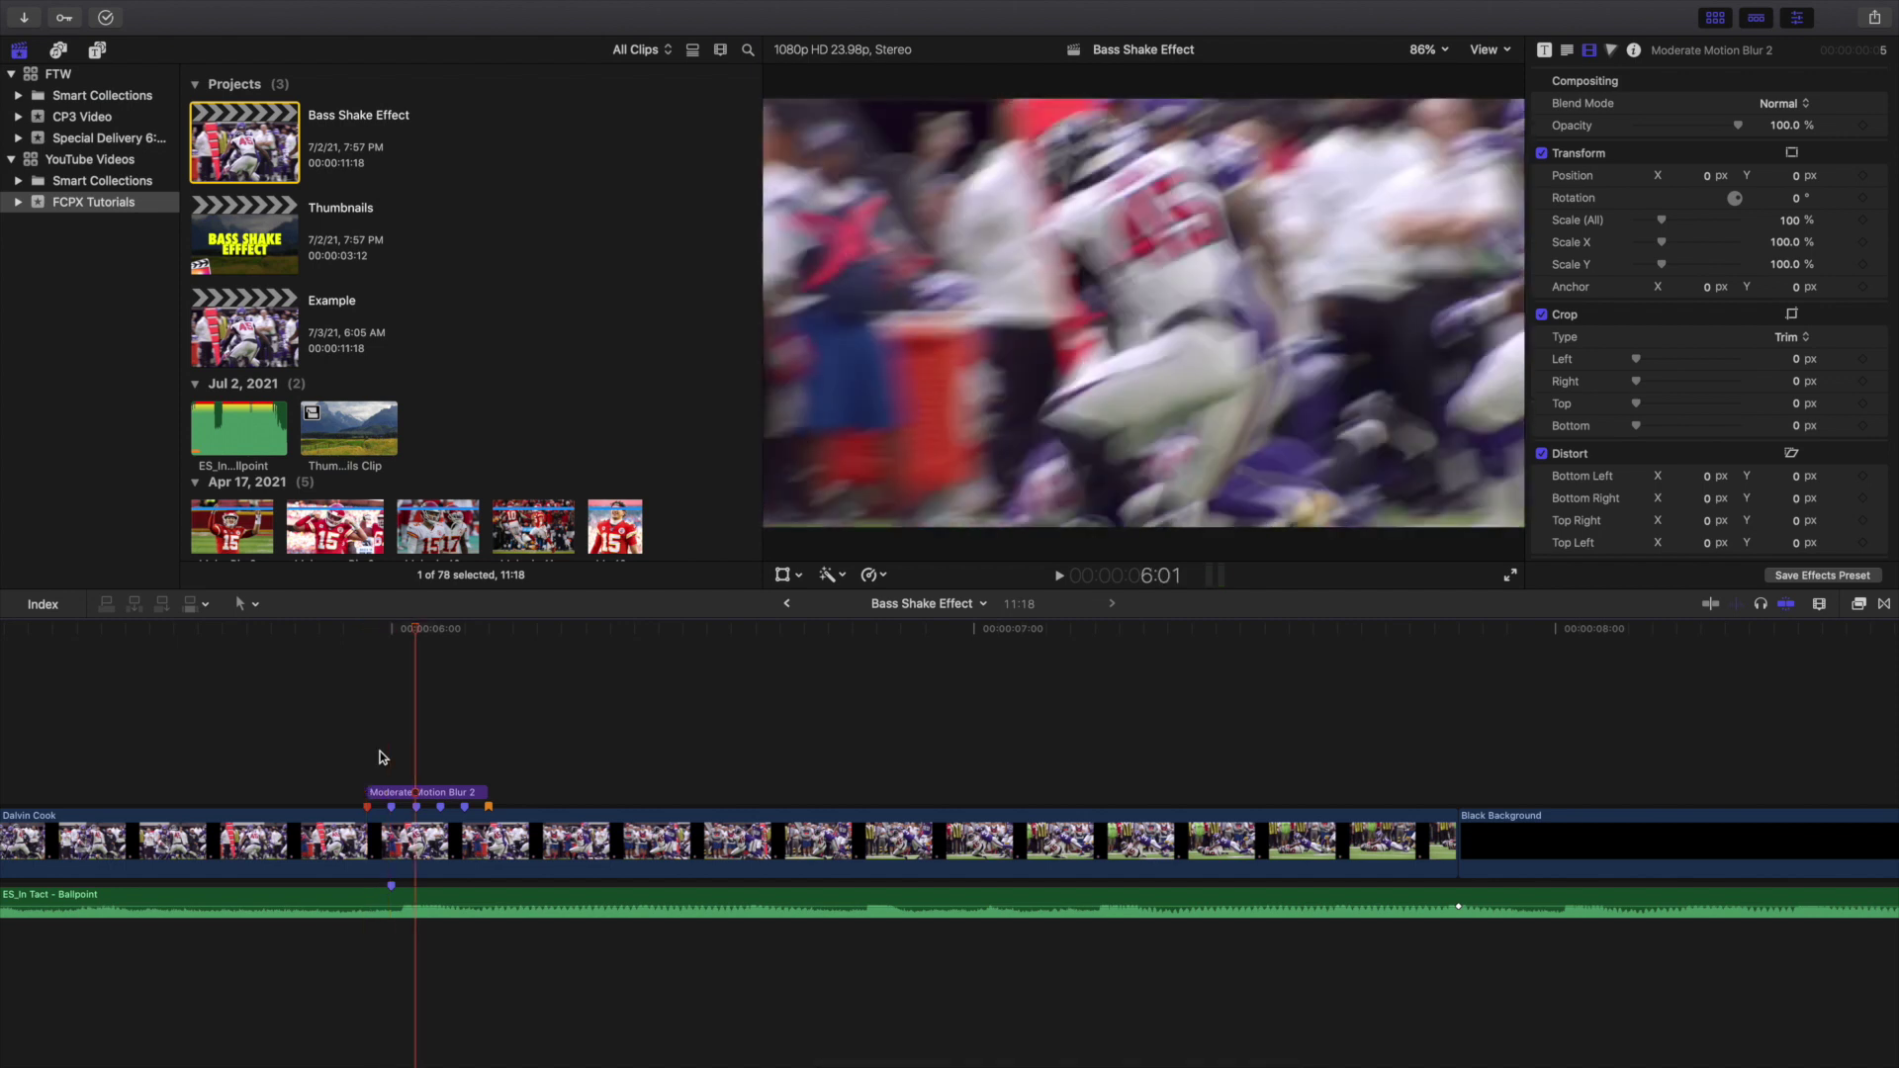
pyautogui.press('Right')
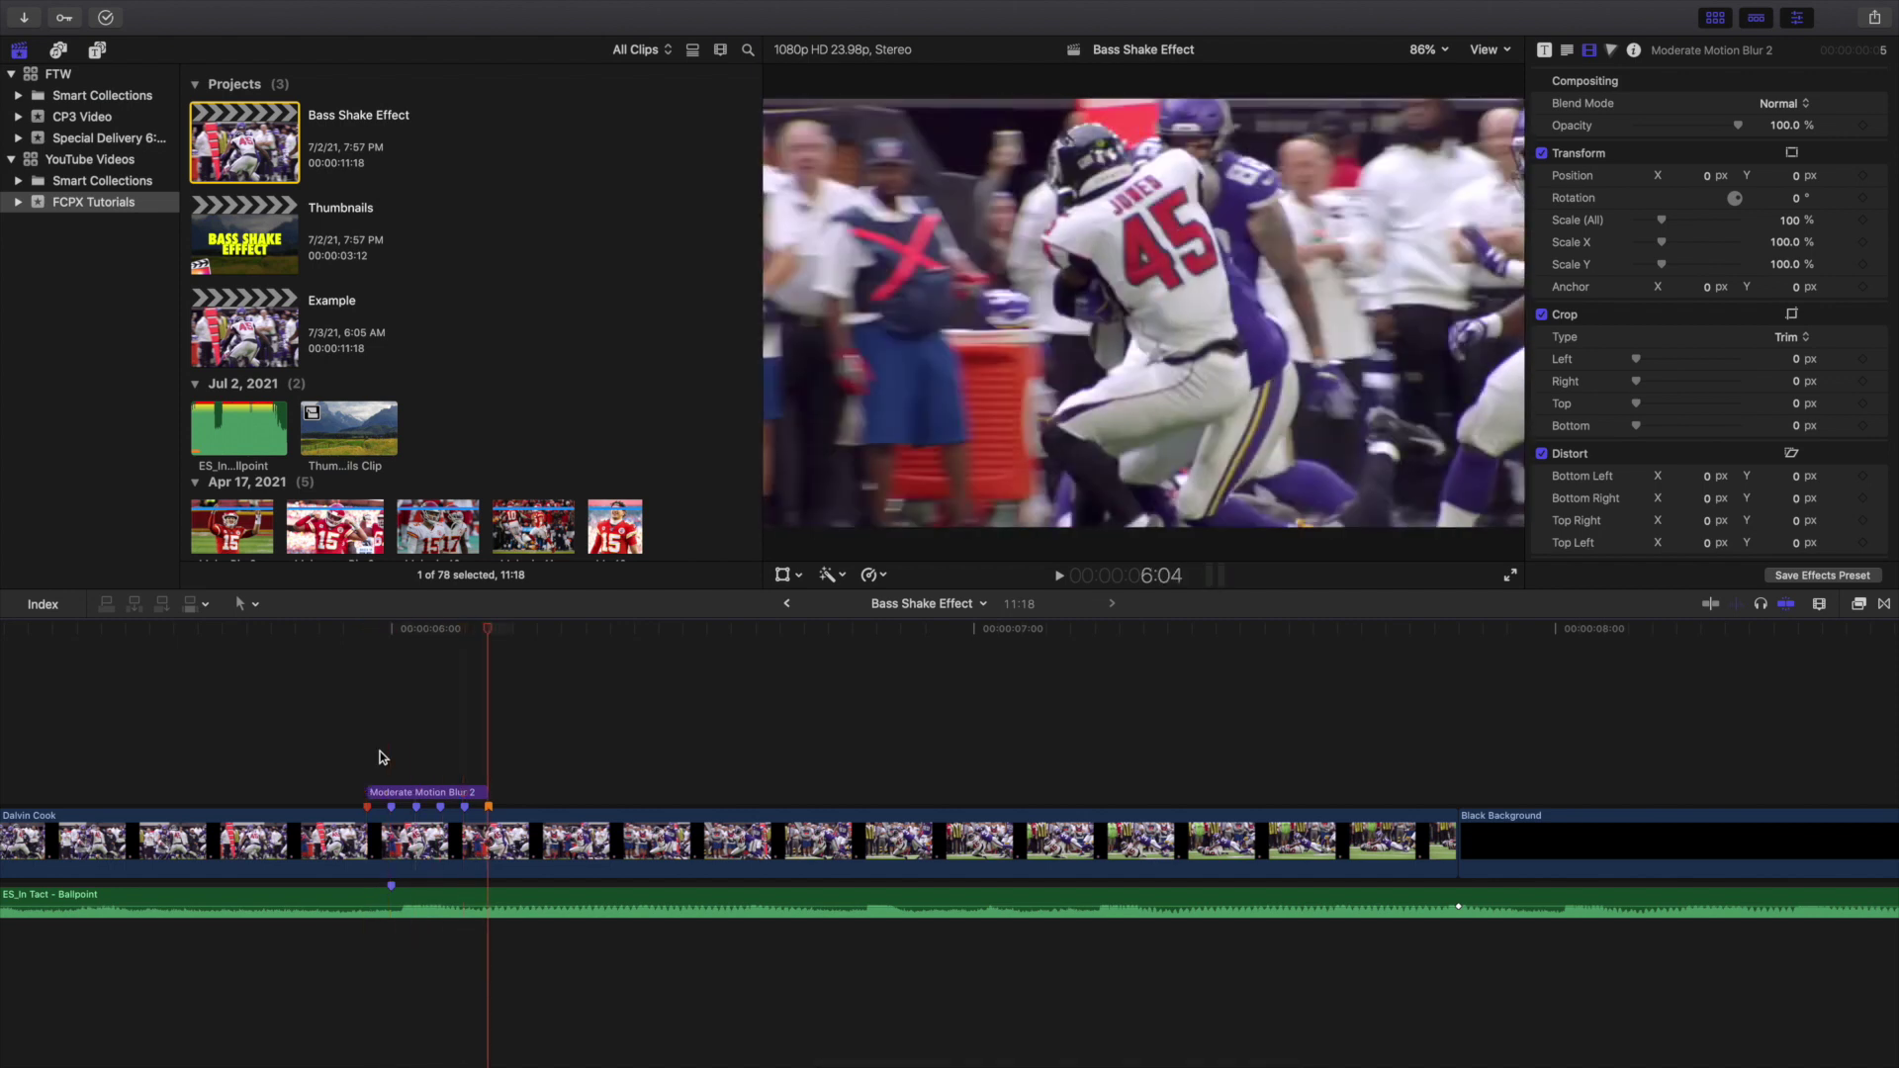
pyautogui.click(370, 760)
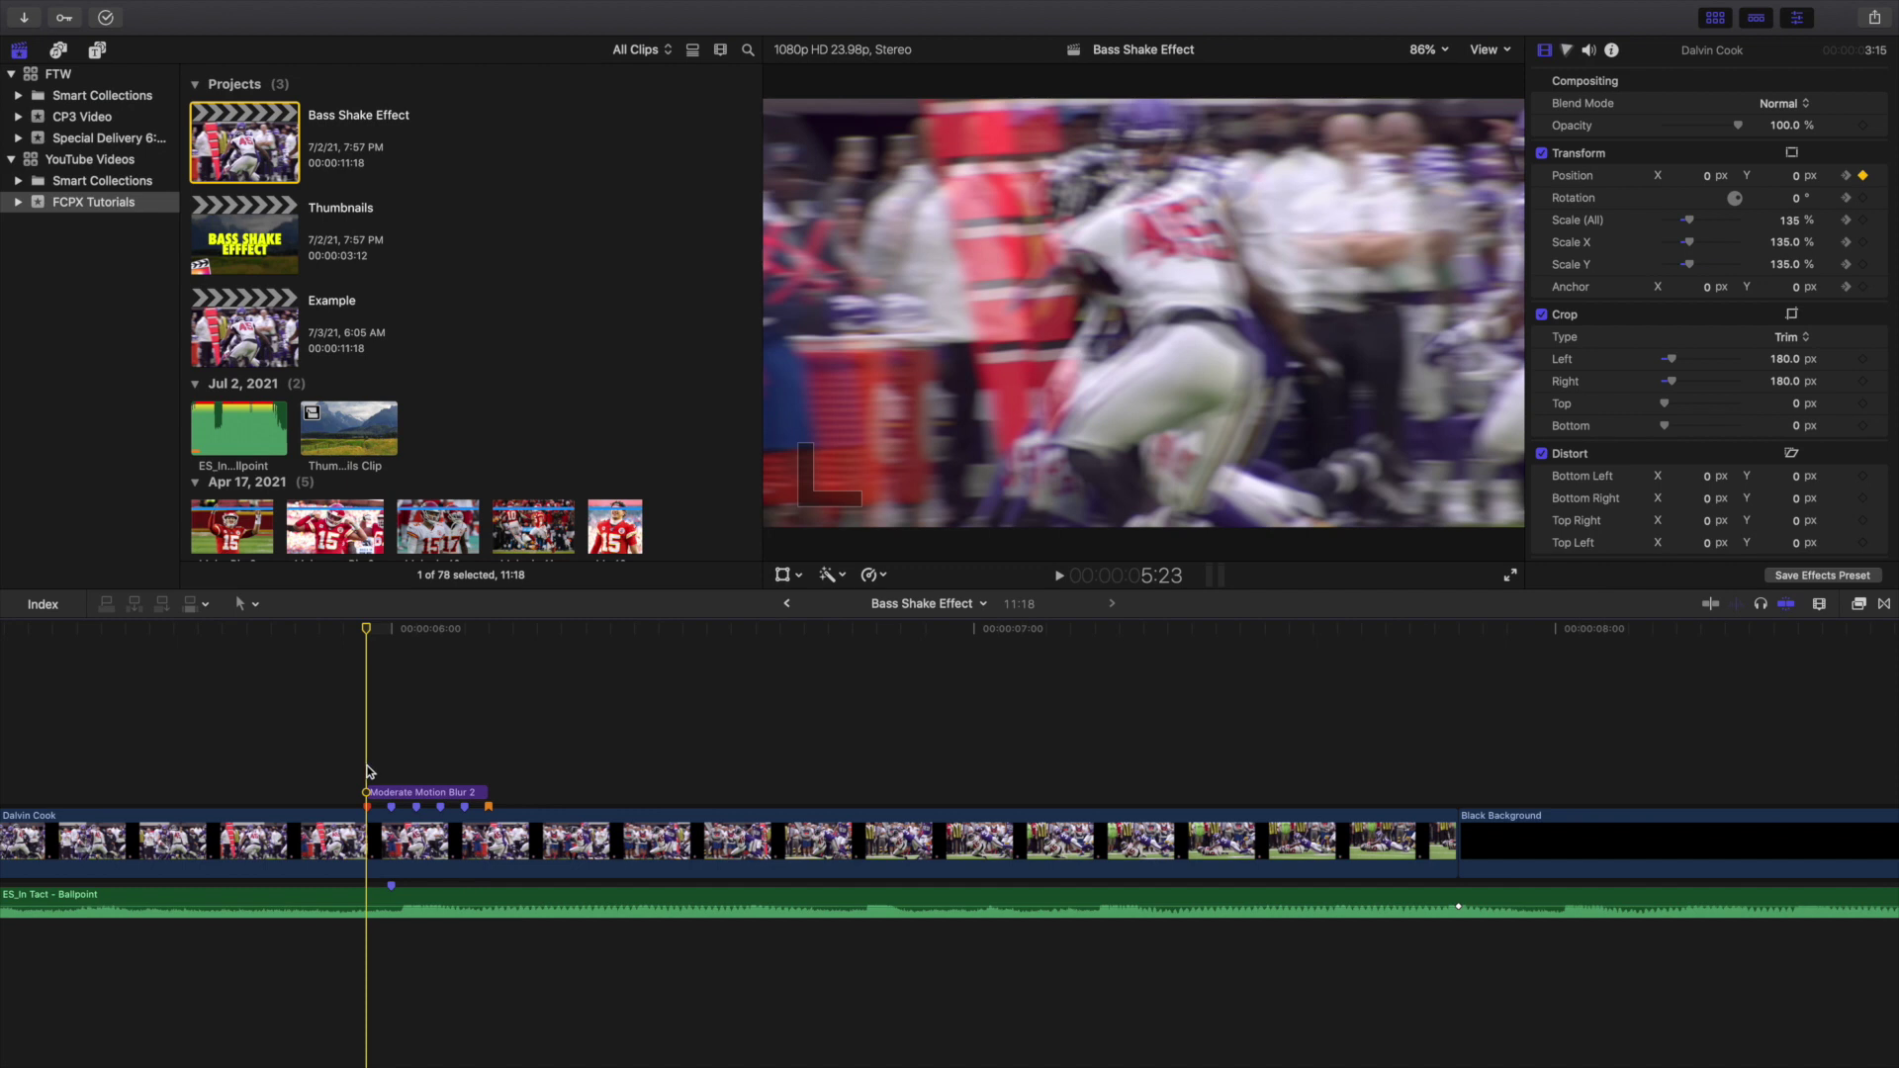
# Select the Dalvin Cook clip at the first marker, set the viewer zoom to 50%, and show its on-screen Transform controls.
pyautogui.press('super+equal')
pyautogui.click(368, 842)
pyautogui.click(1430, 49)
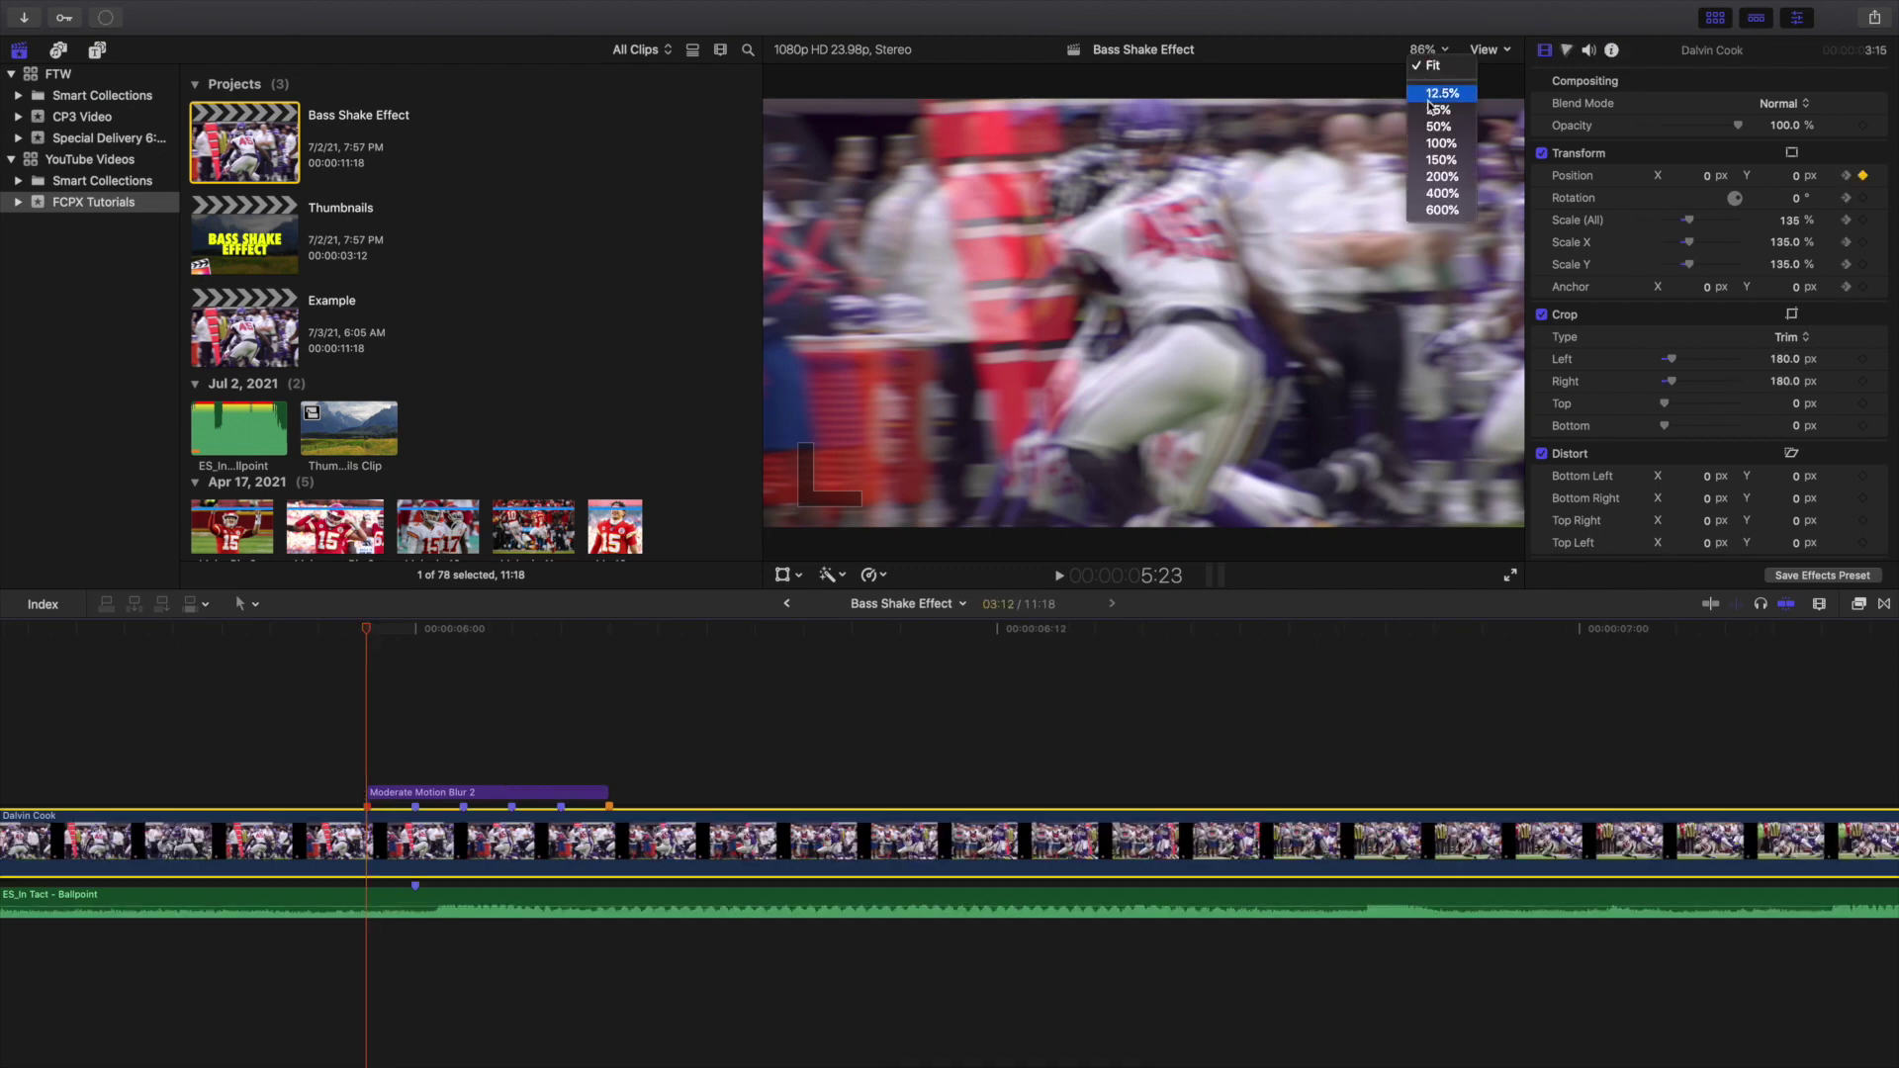
pyautogui.click(1437, 126)
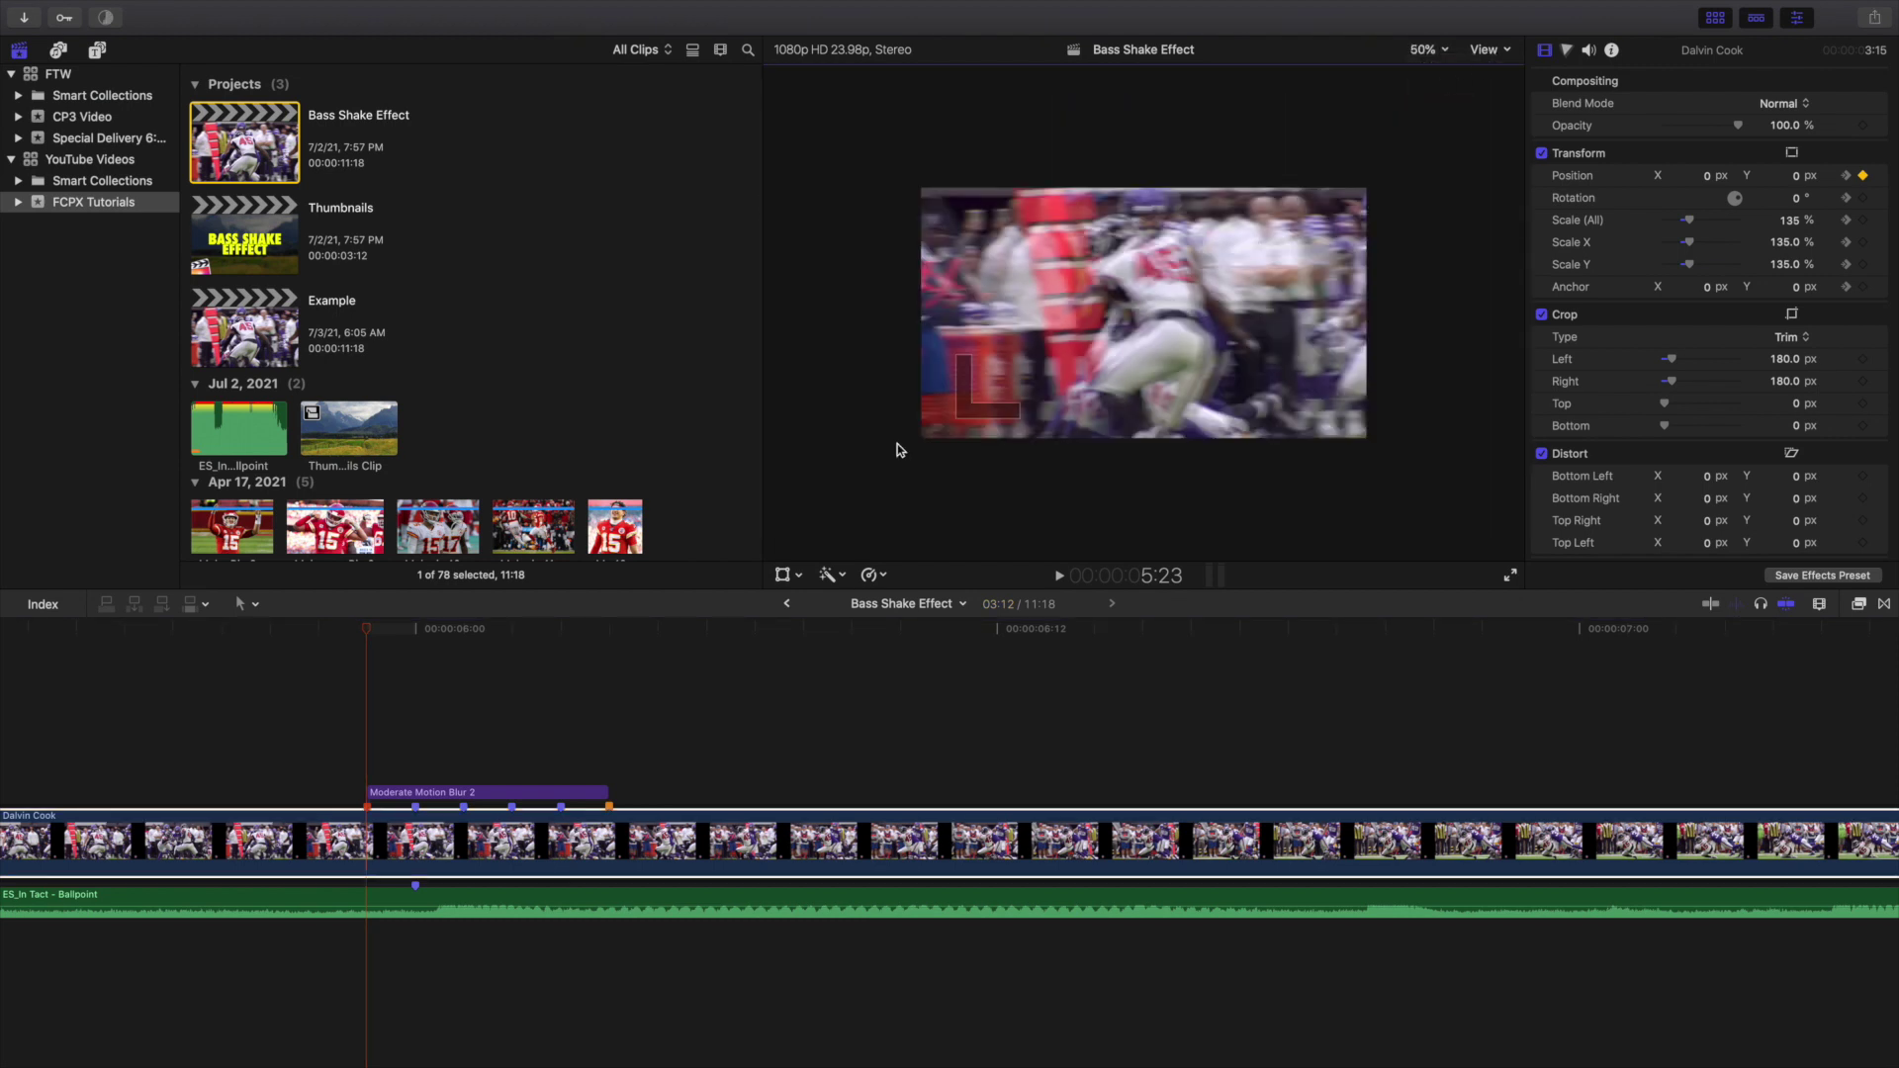
pyautogui.click(781, 576)
pyautogui.click(403, 834)
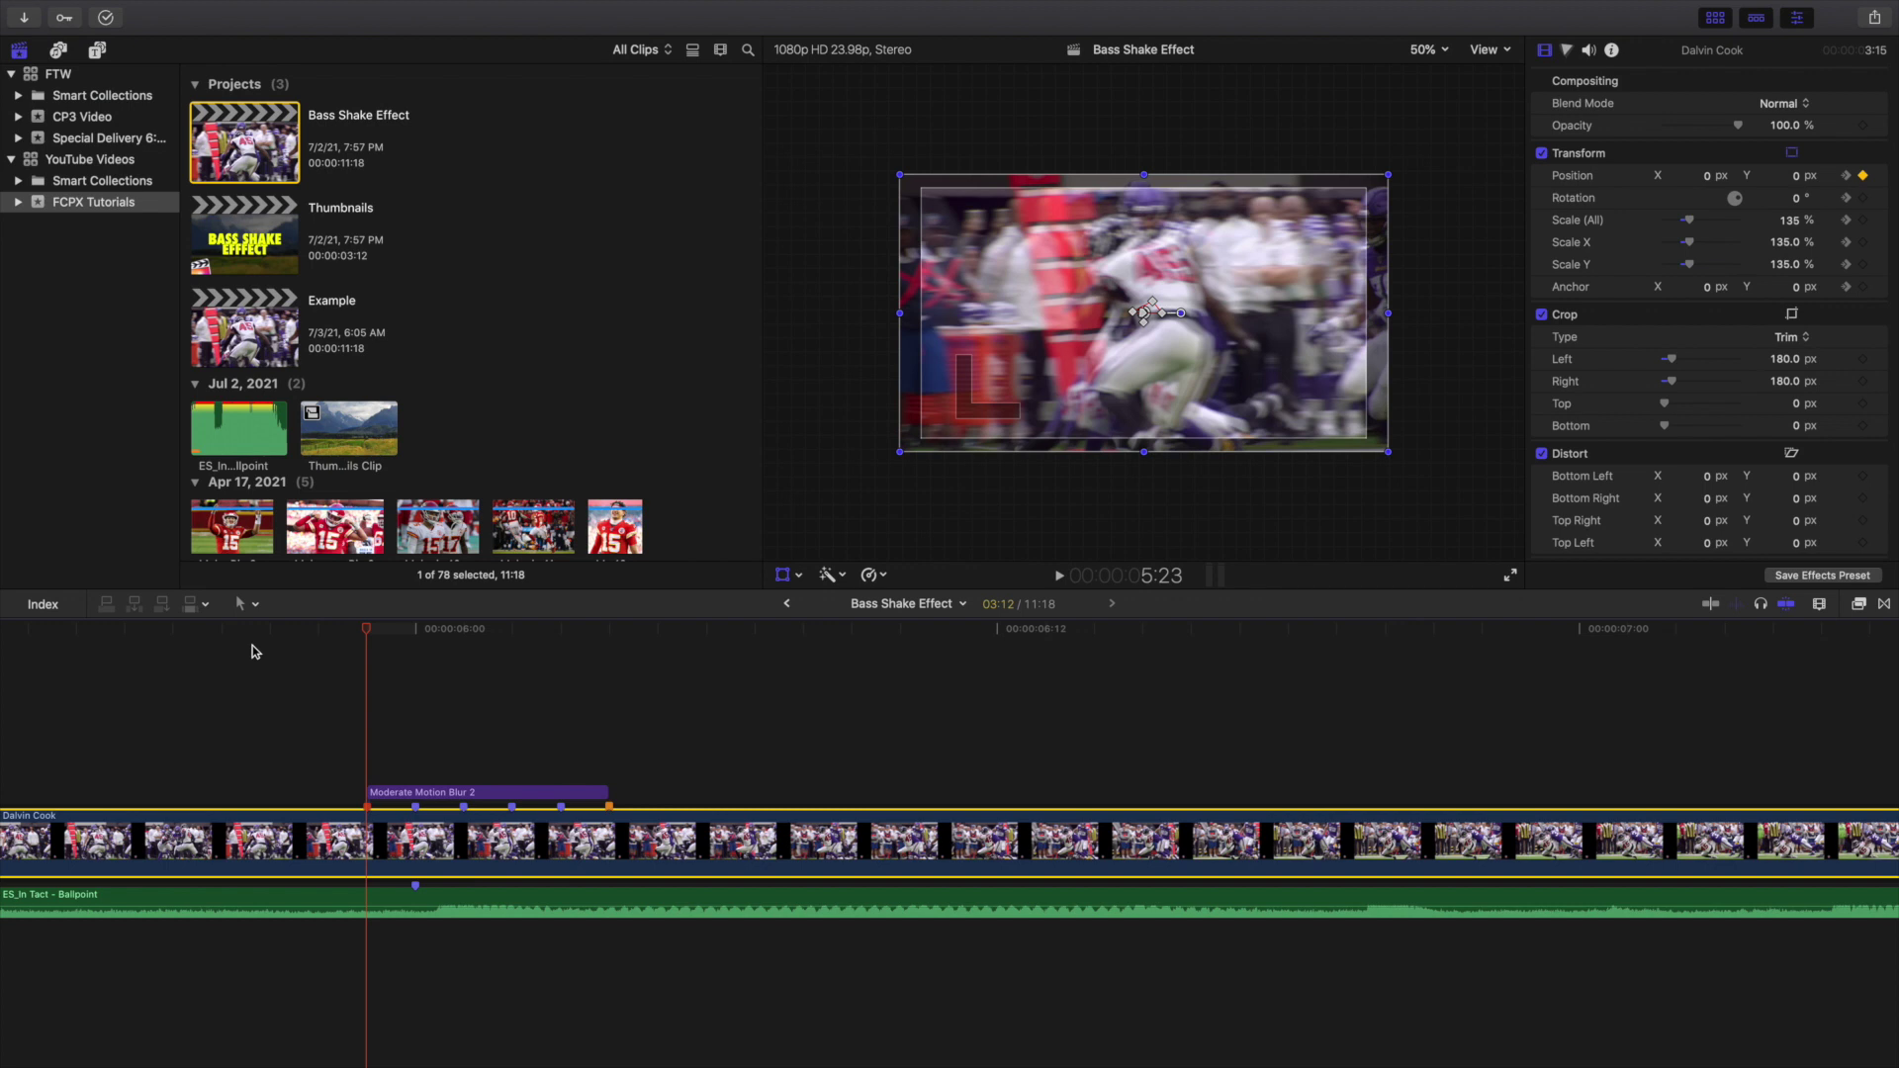
# Step through the Dalvin Cook clip's keyframes up to the last marker to examine how its frame shifts, and return to the first marker.
pyautogui.press('Right')
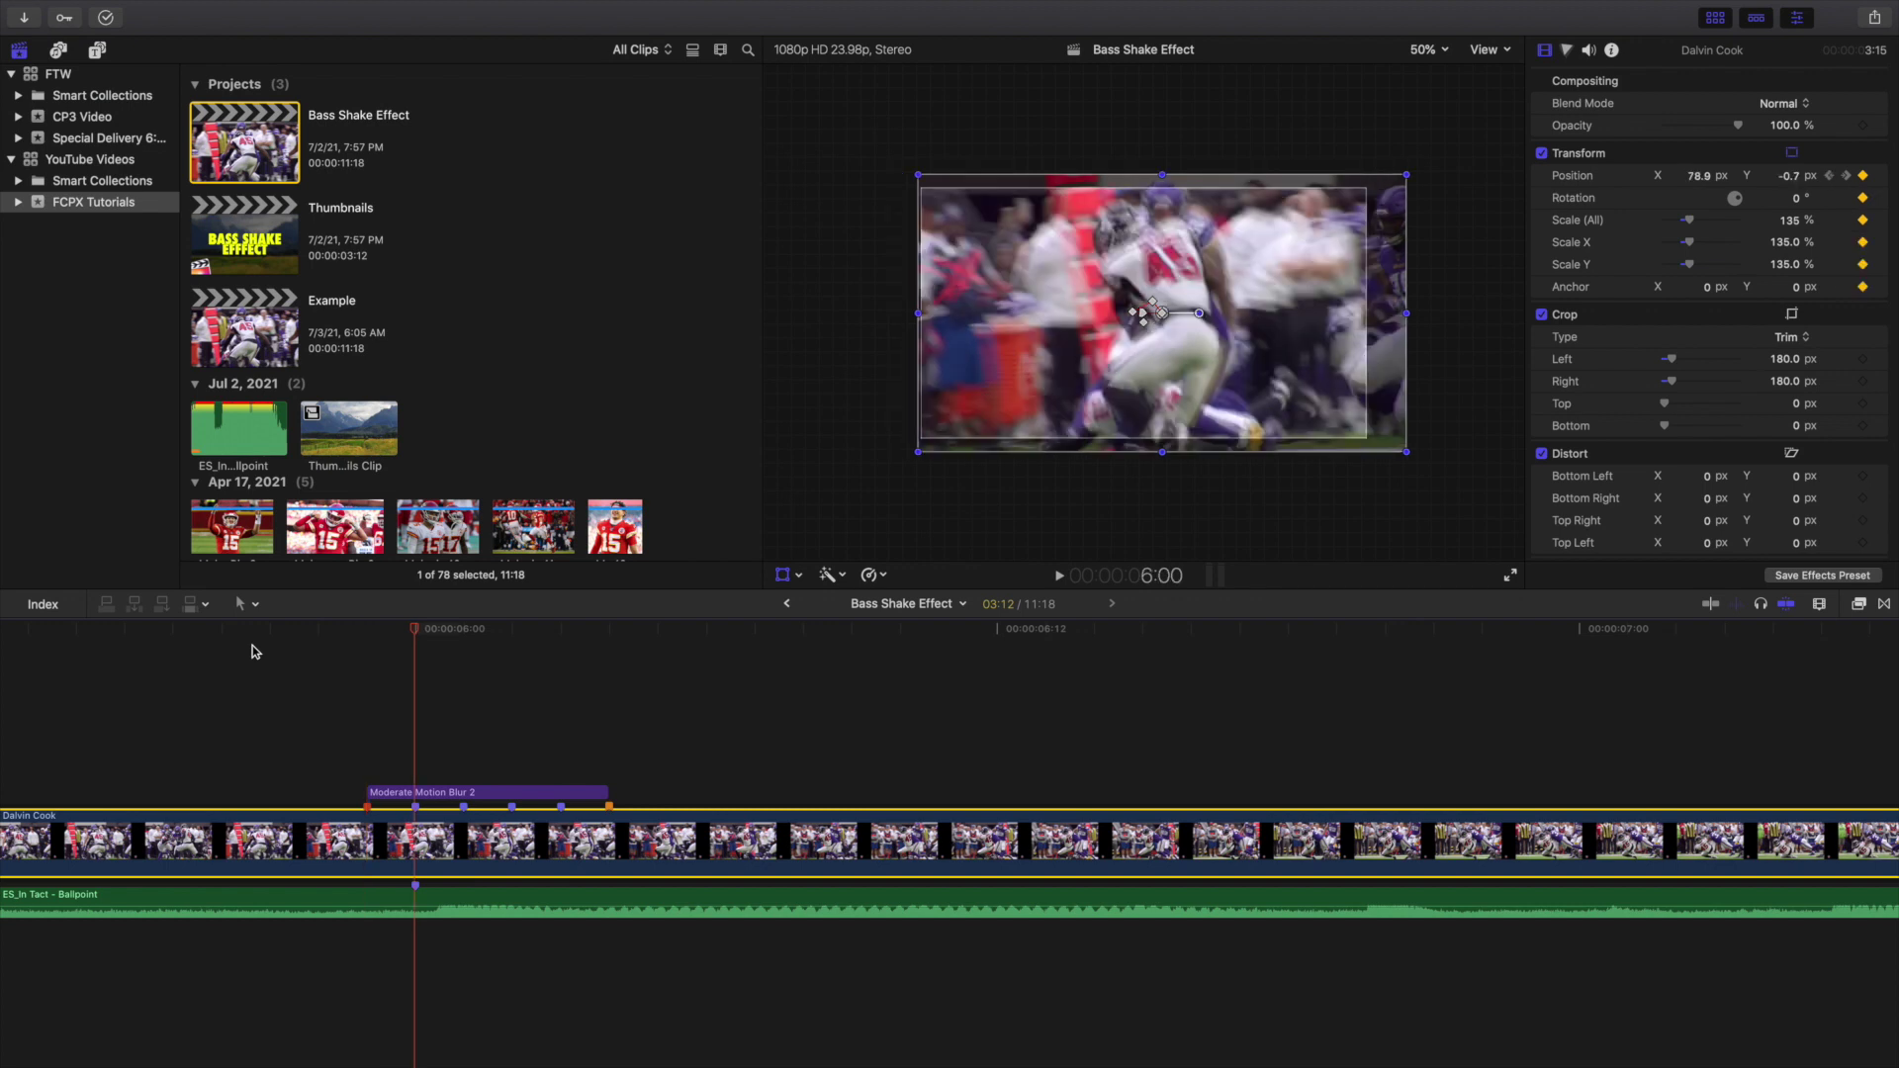
pyautogui.press('Right')
pyautogui.press('Right')
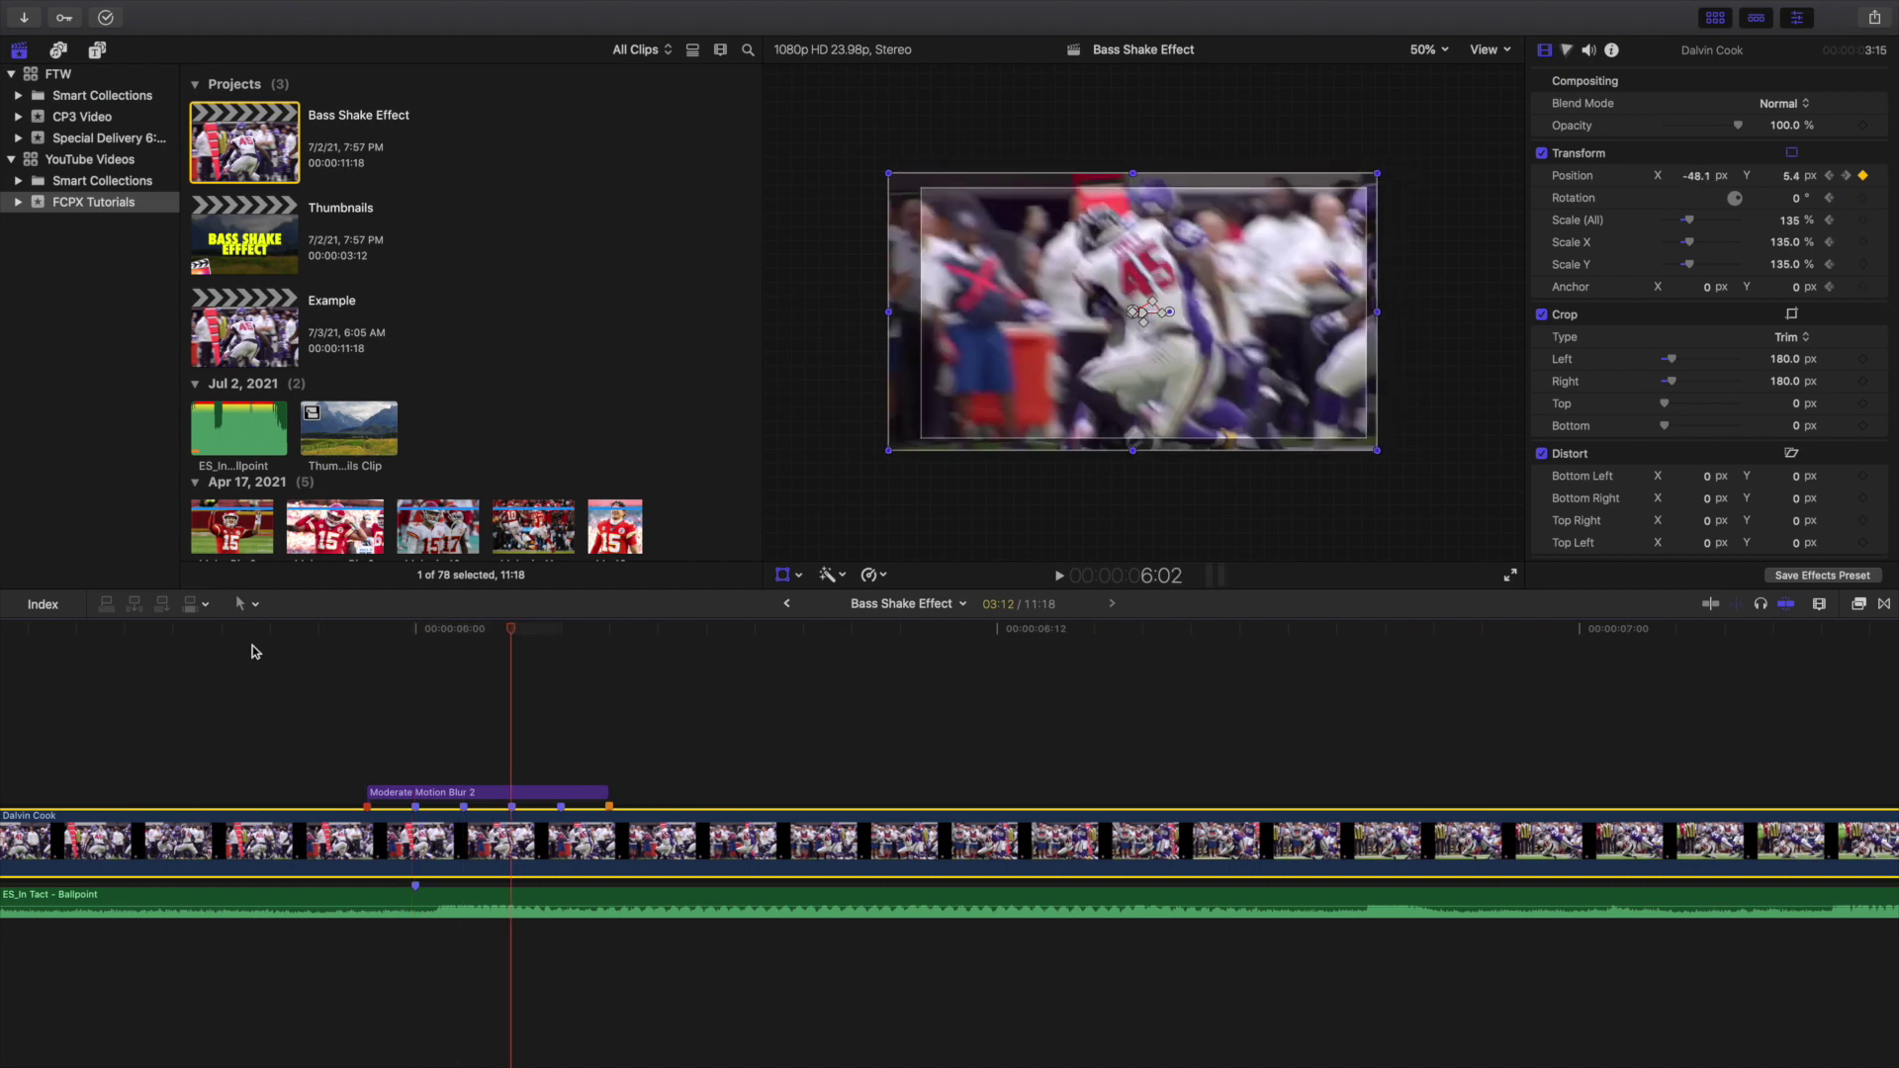
pyautogui.press('Right')
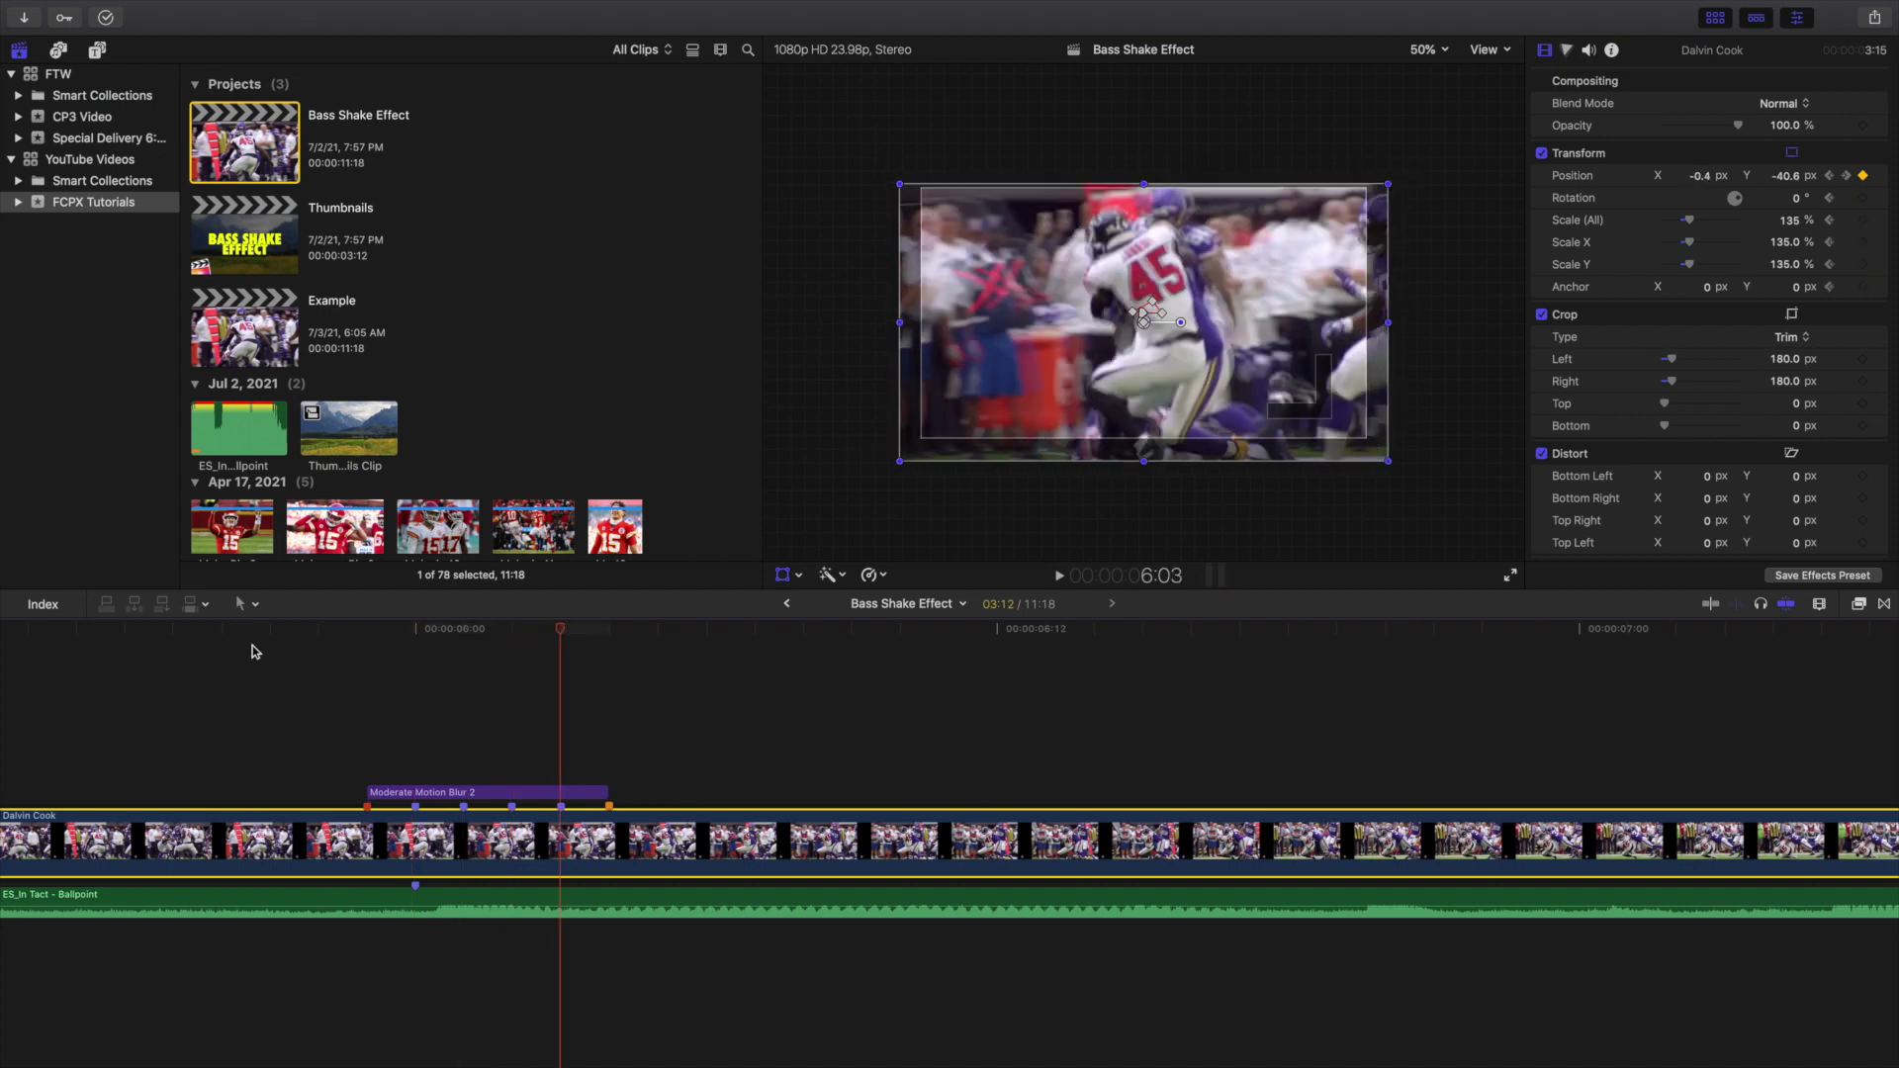
pyautogui.press('Right')
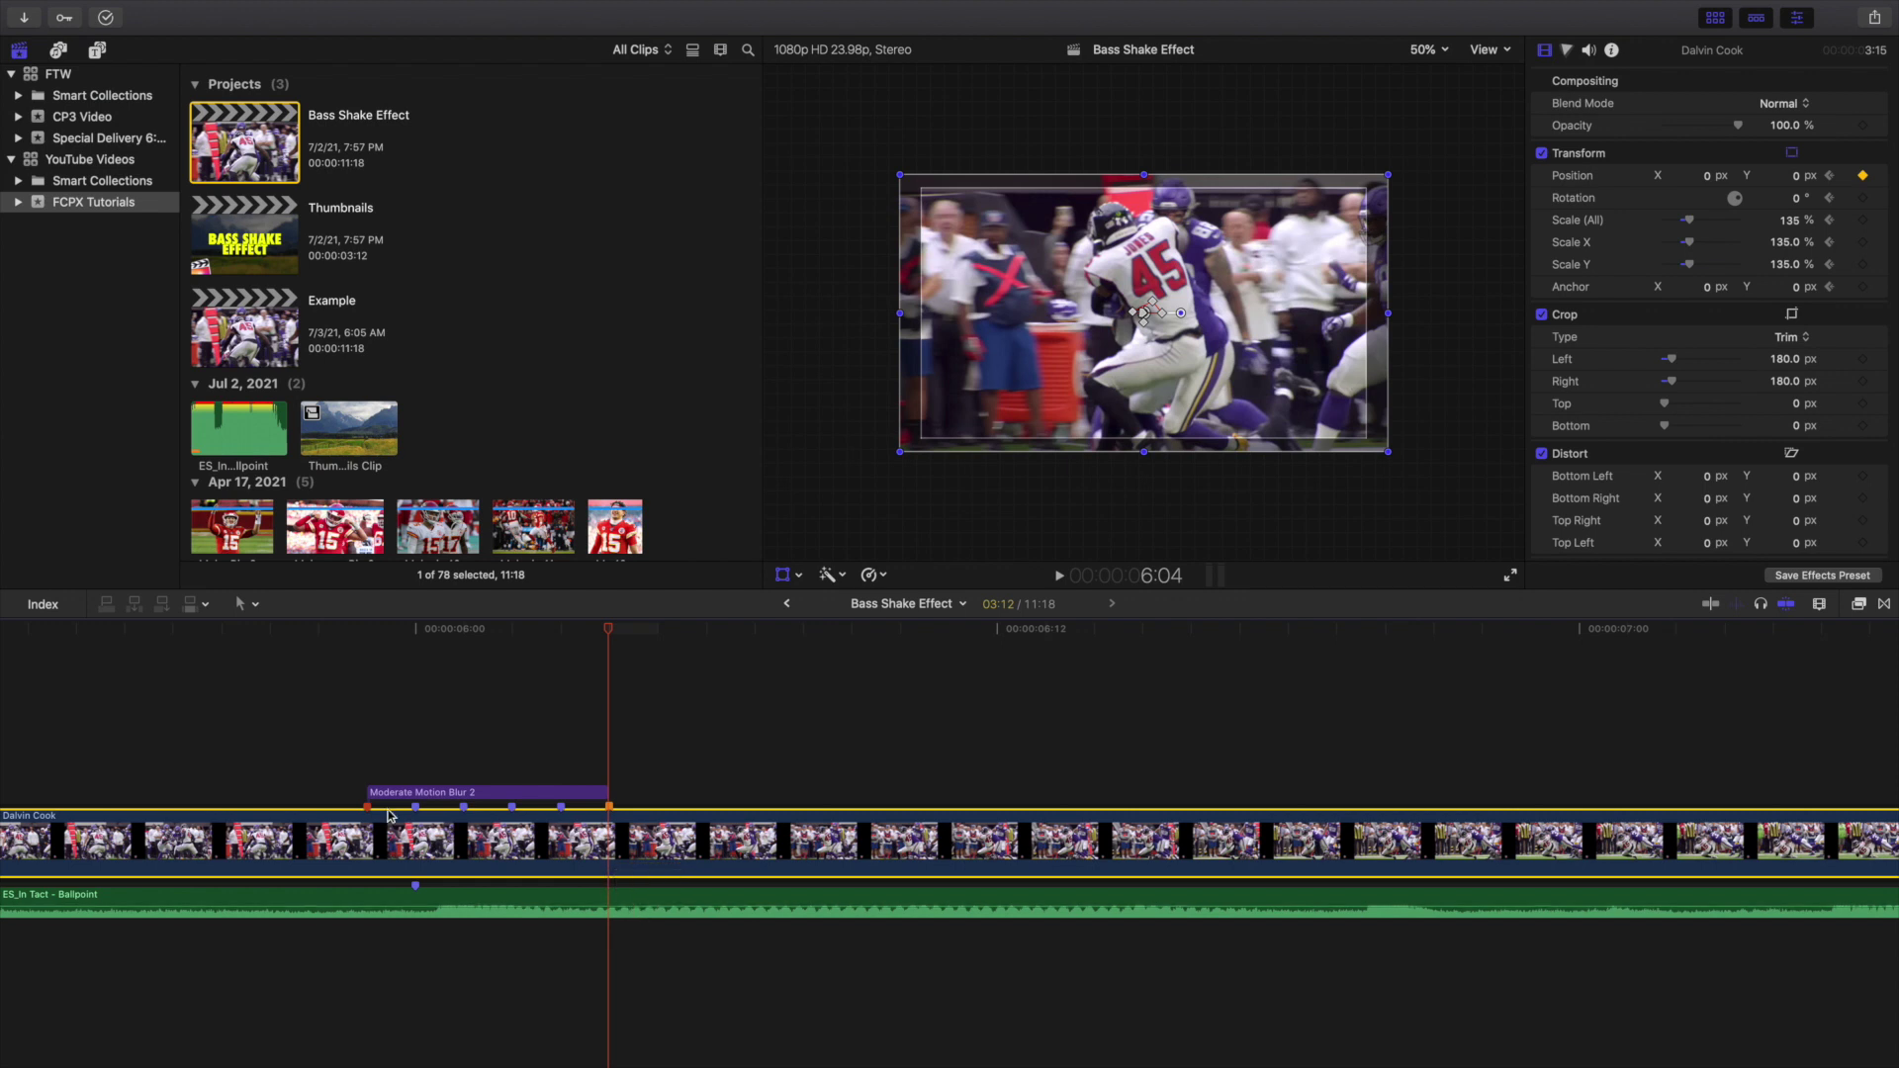
pyautogui.click(368, 765)
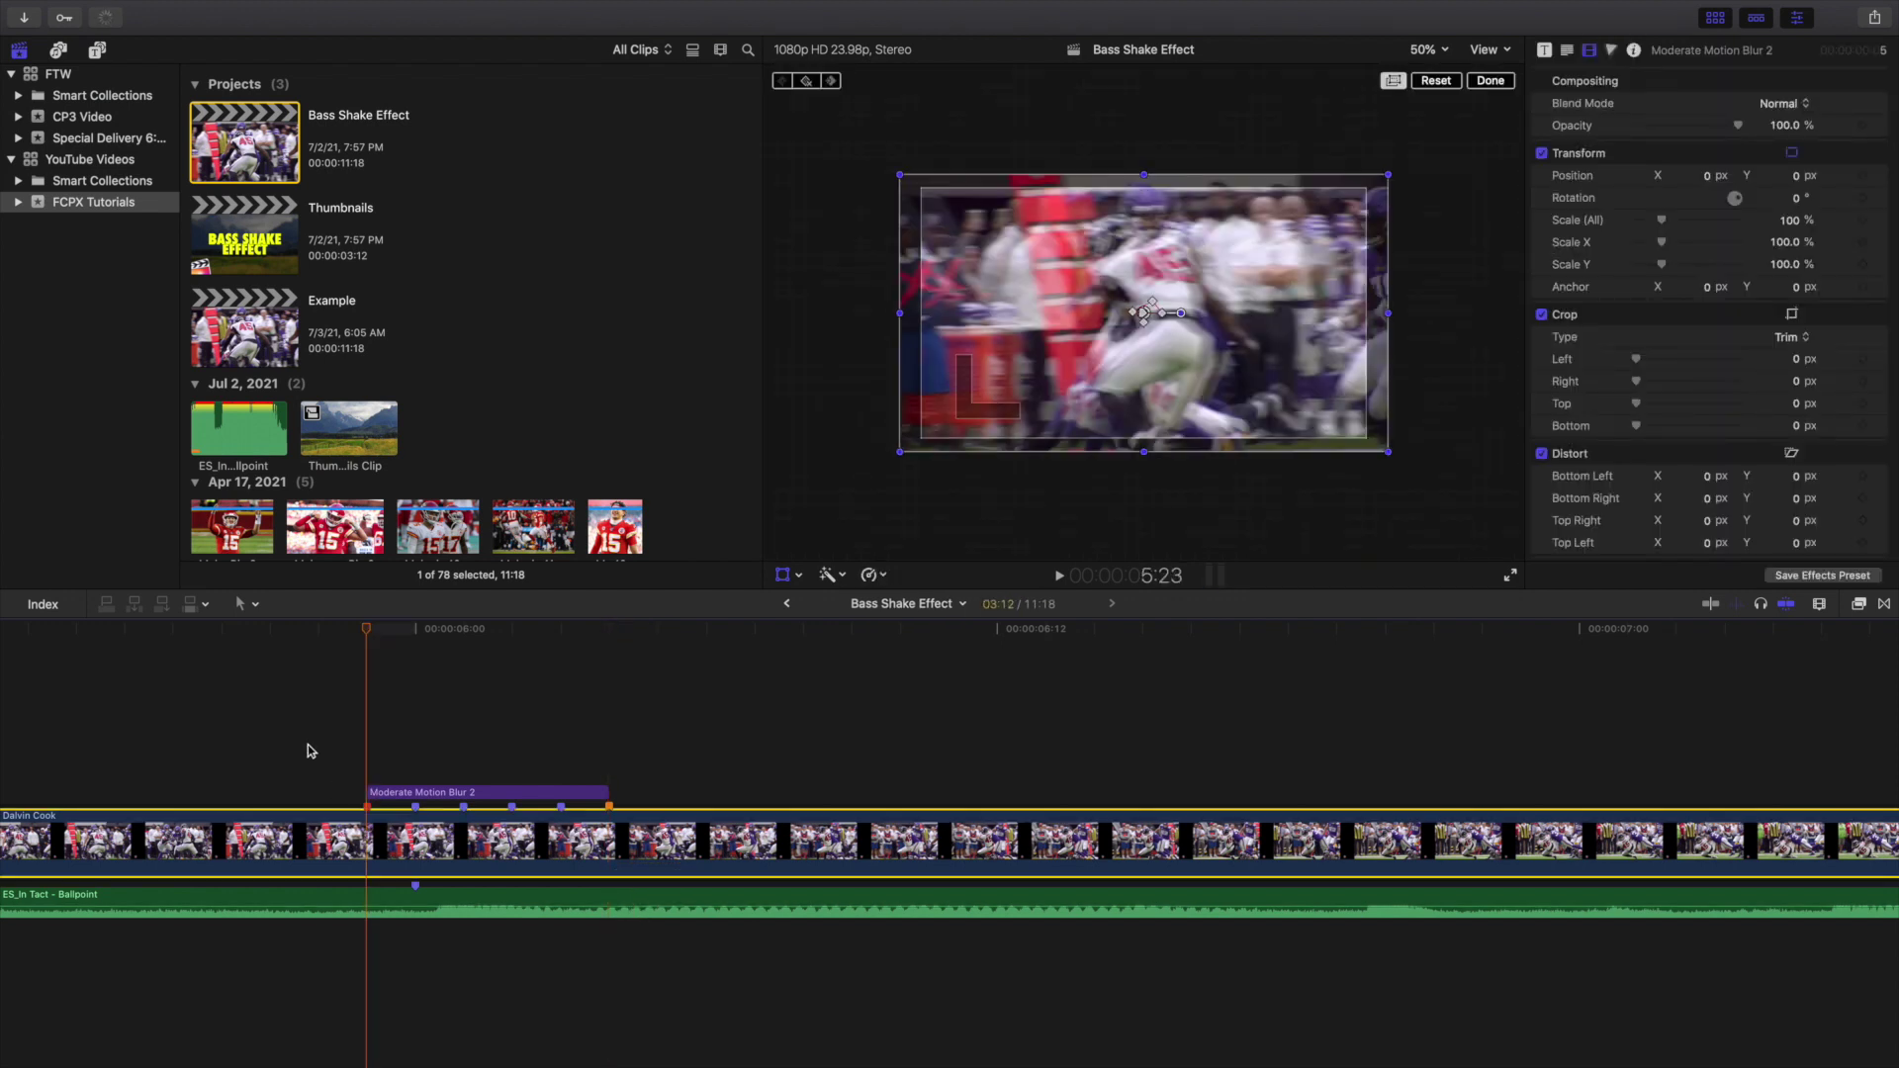
# Reselect the Dalvin Cook clip at the first marker and examine its position offsets frame by frame up to 6:03.
pyautogui.press('Right')
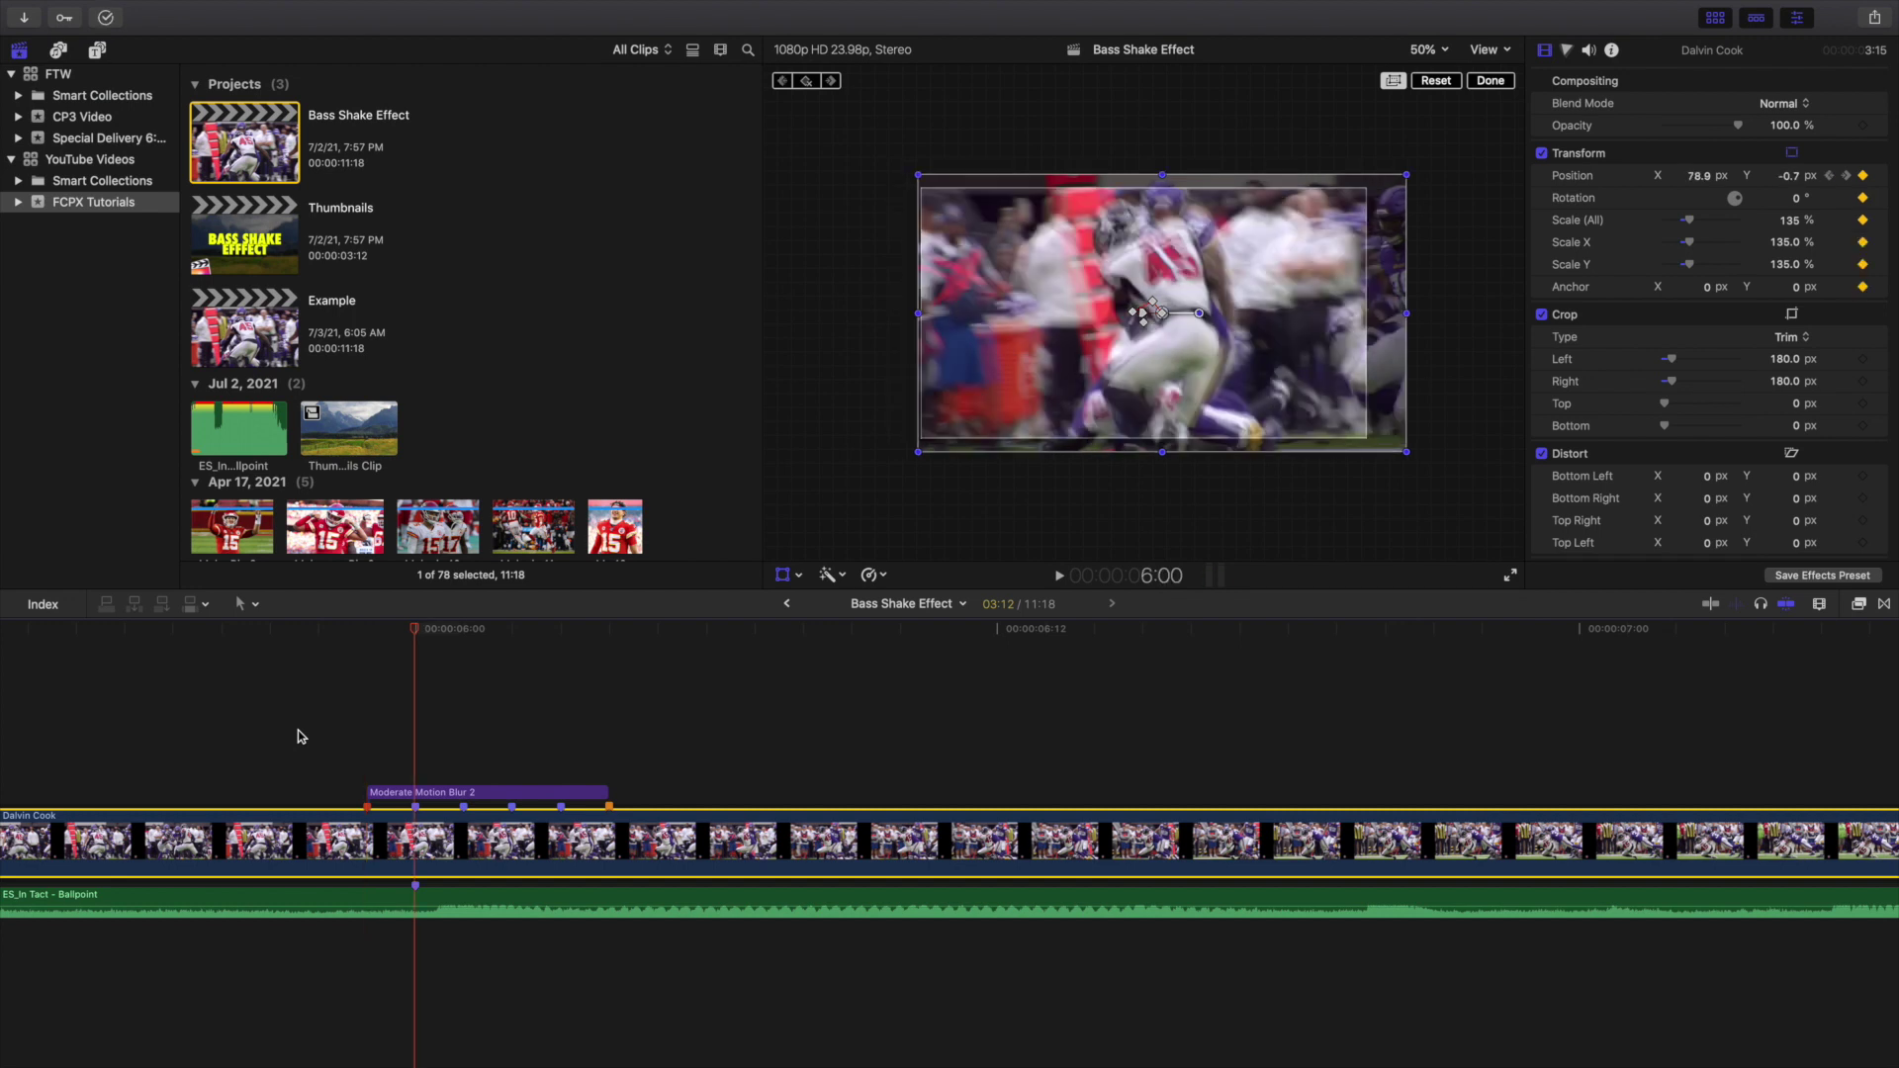
pyautogui.click(371, 732)
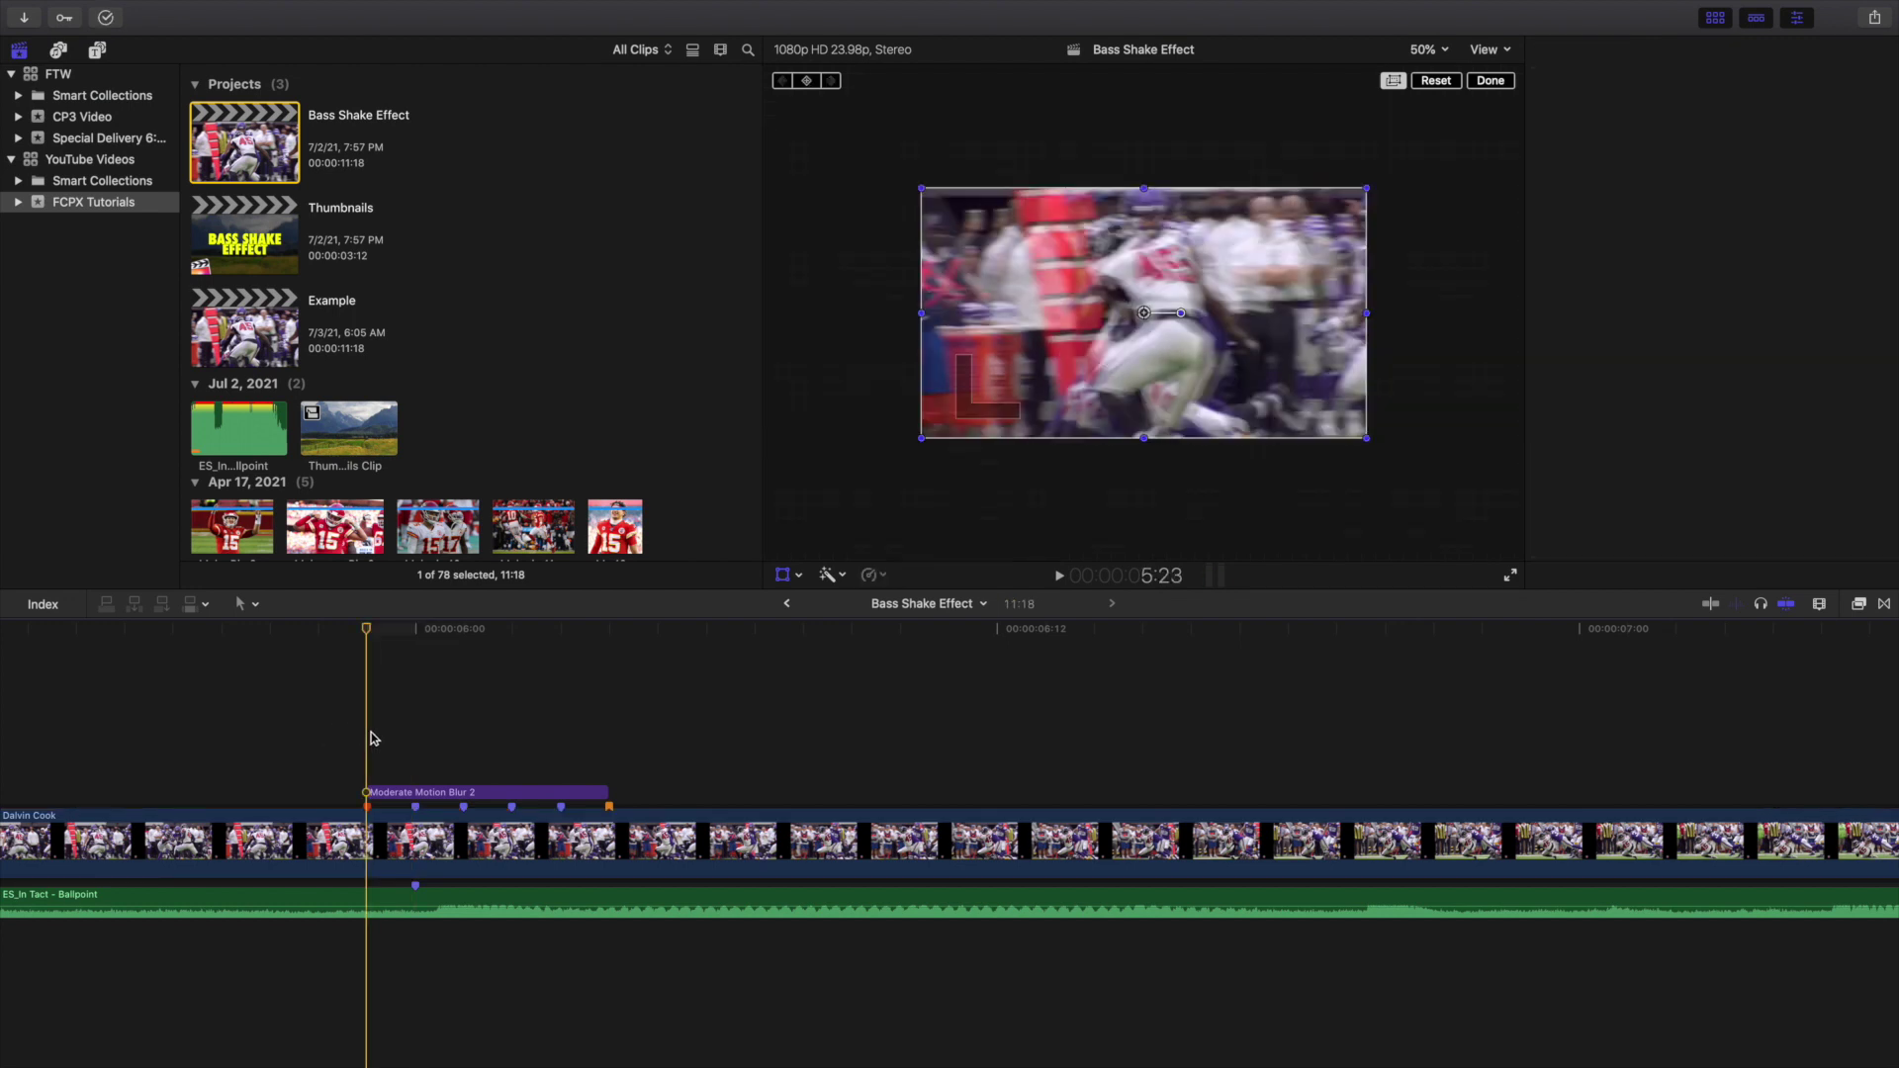
pyautogui.press('Right')
pyautogui.press('Left')
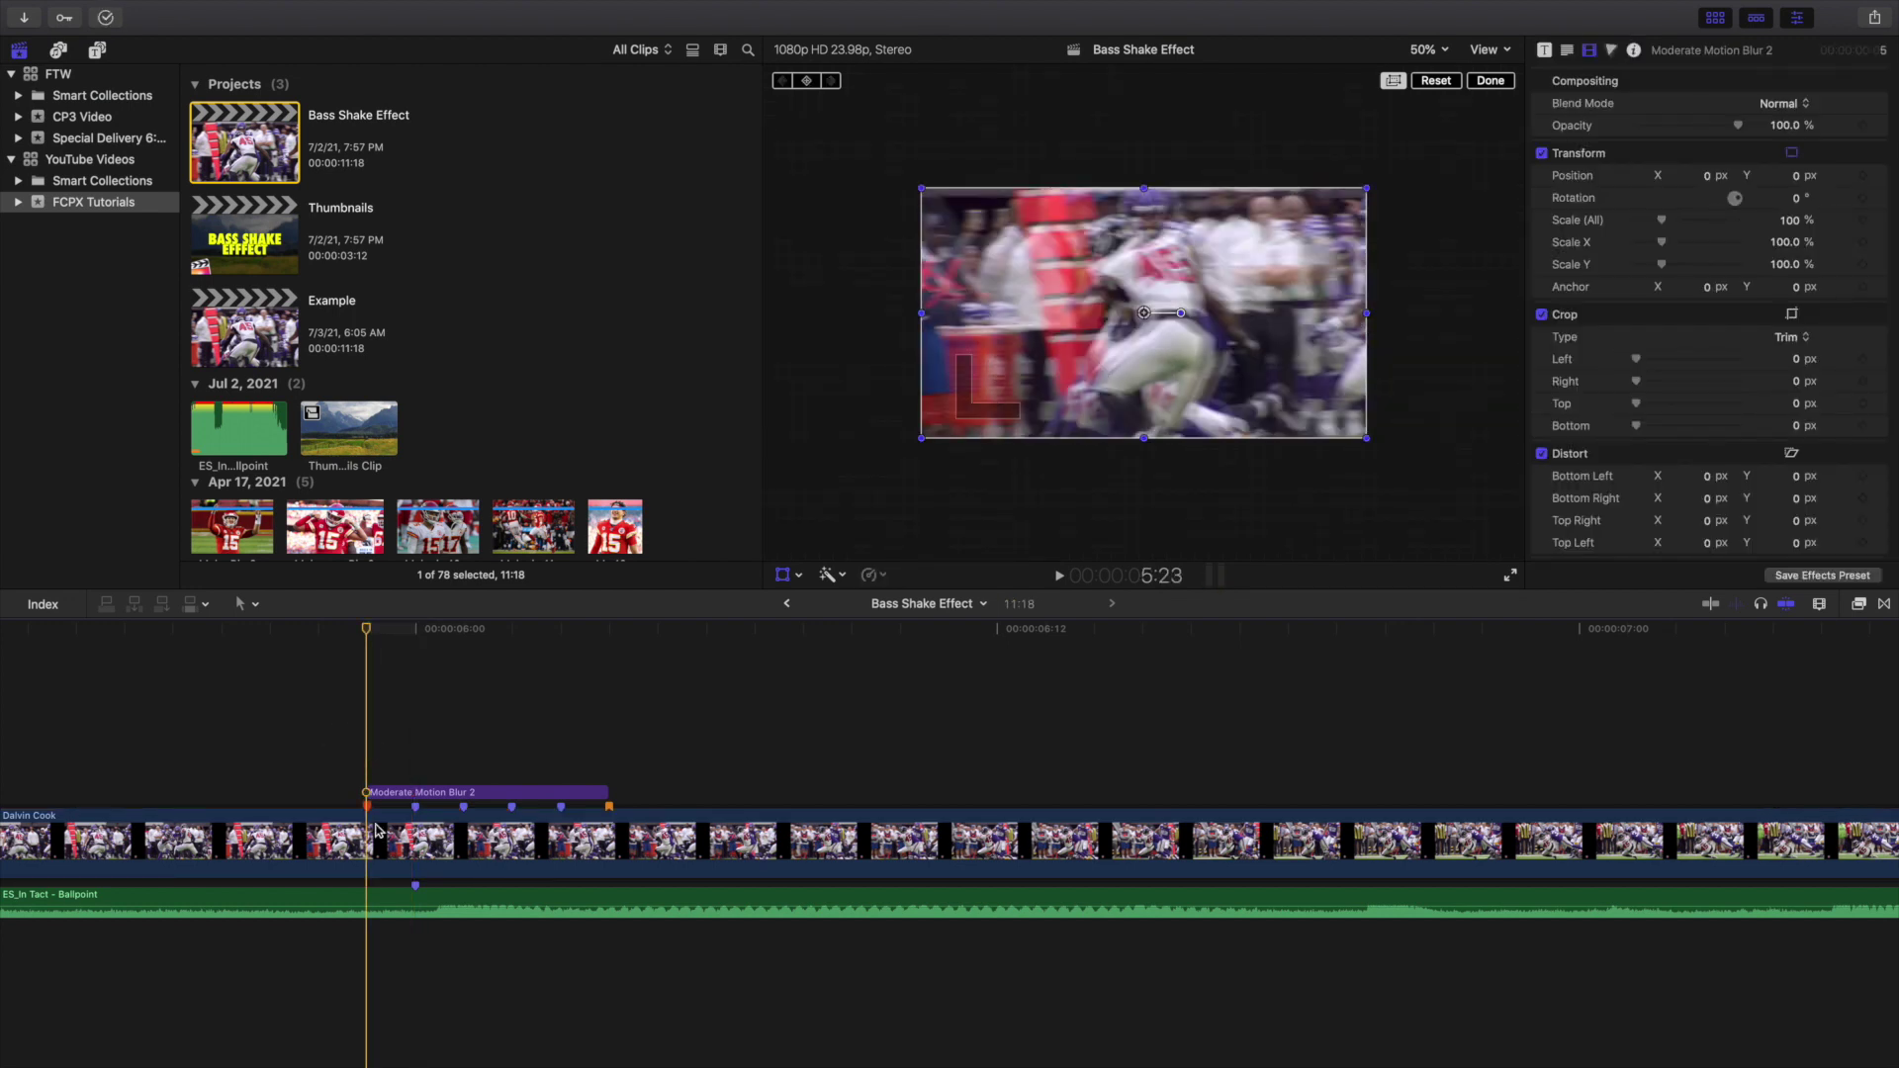
pyautogui.click(377, 840)
pyautogui.press('Right')
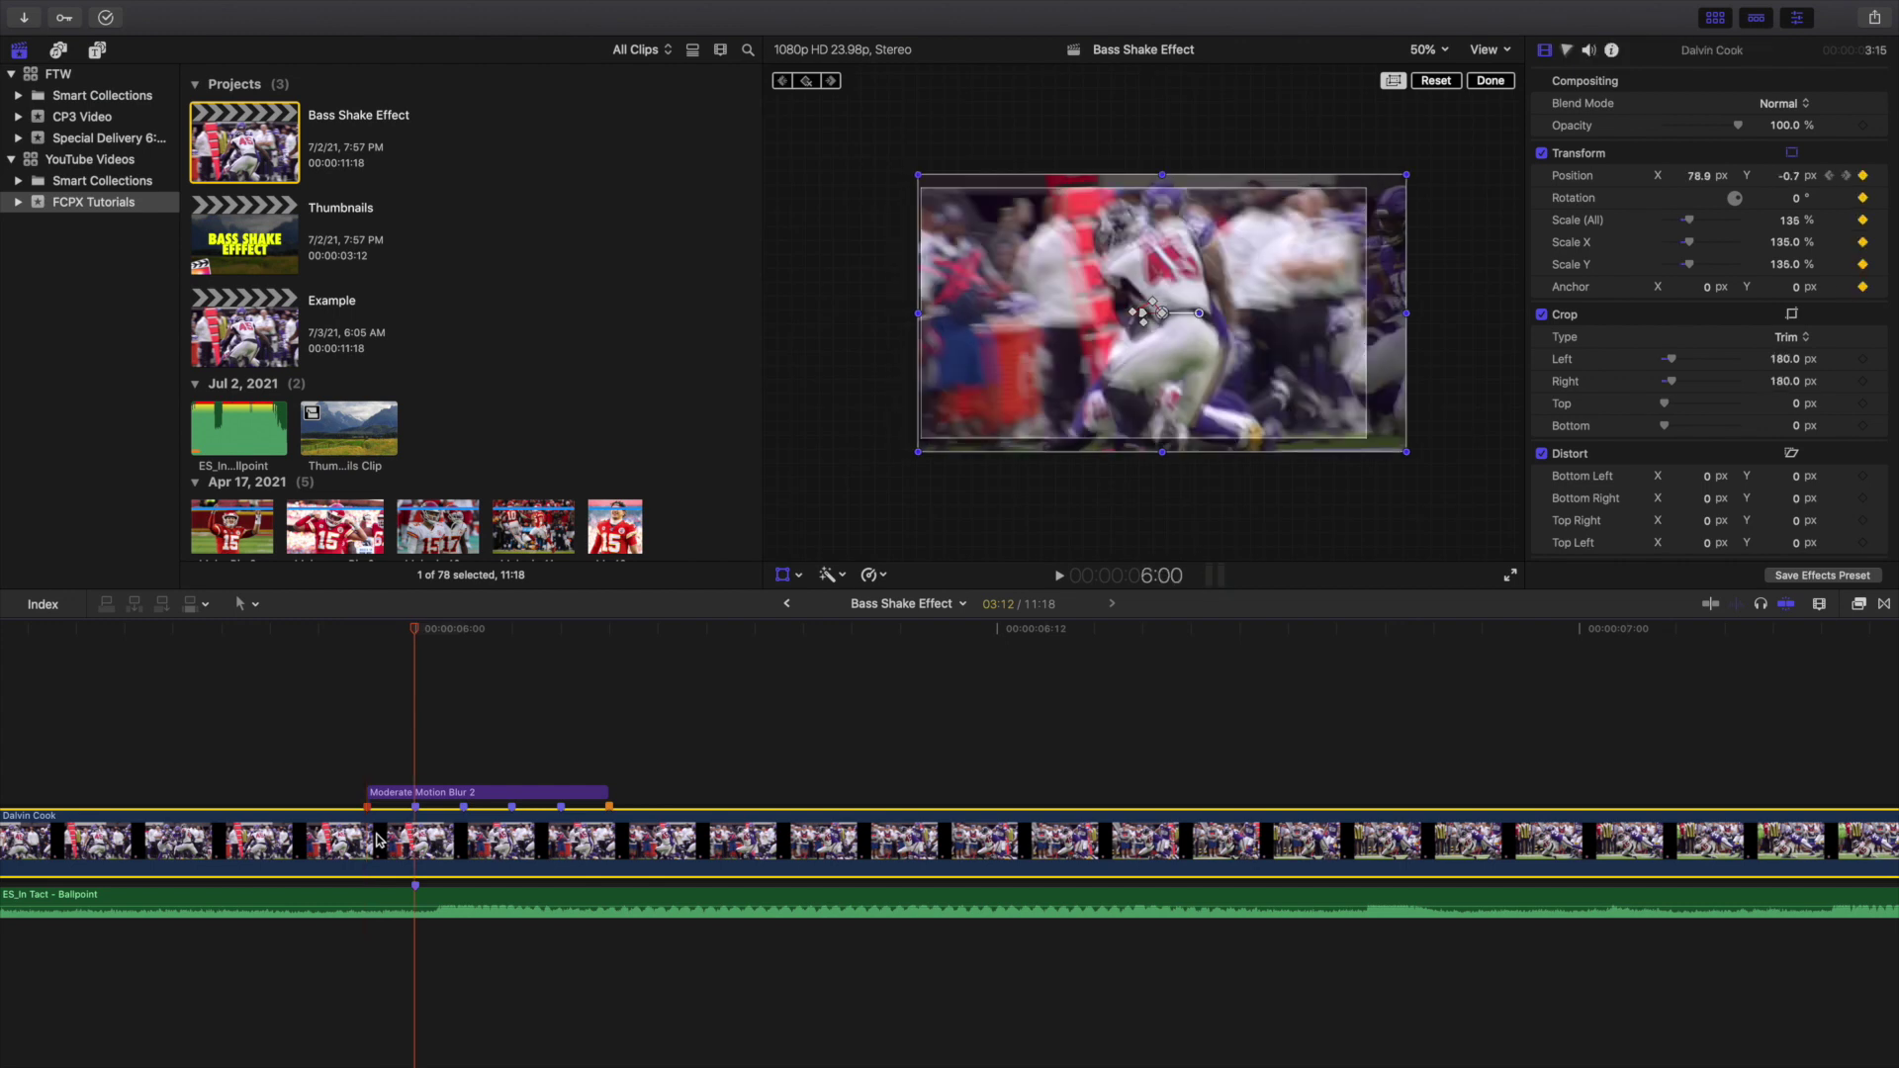
pyautogui.press('Right')
pyautogui.press('Right')
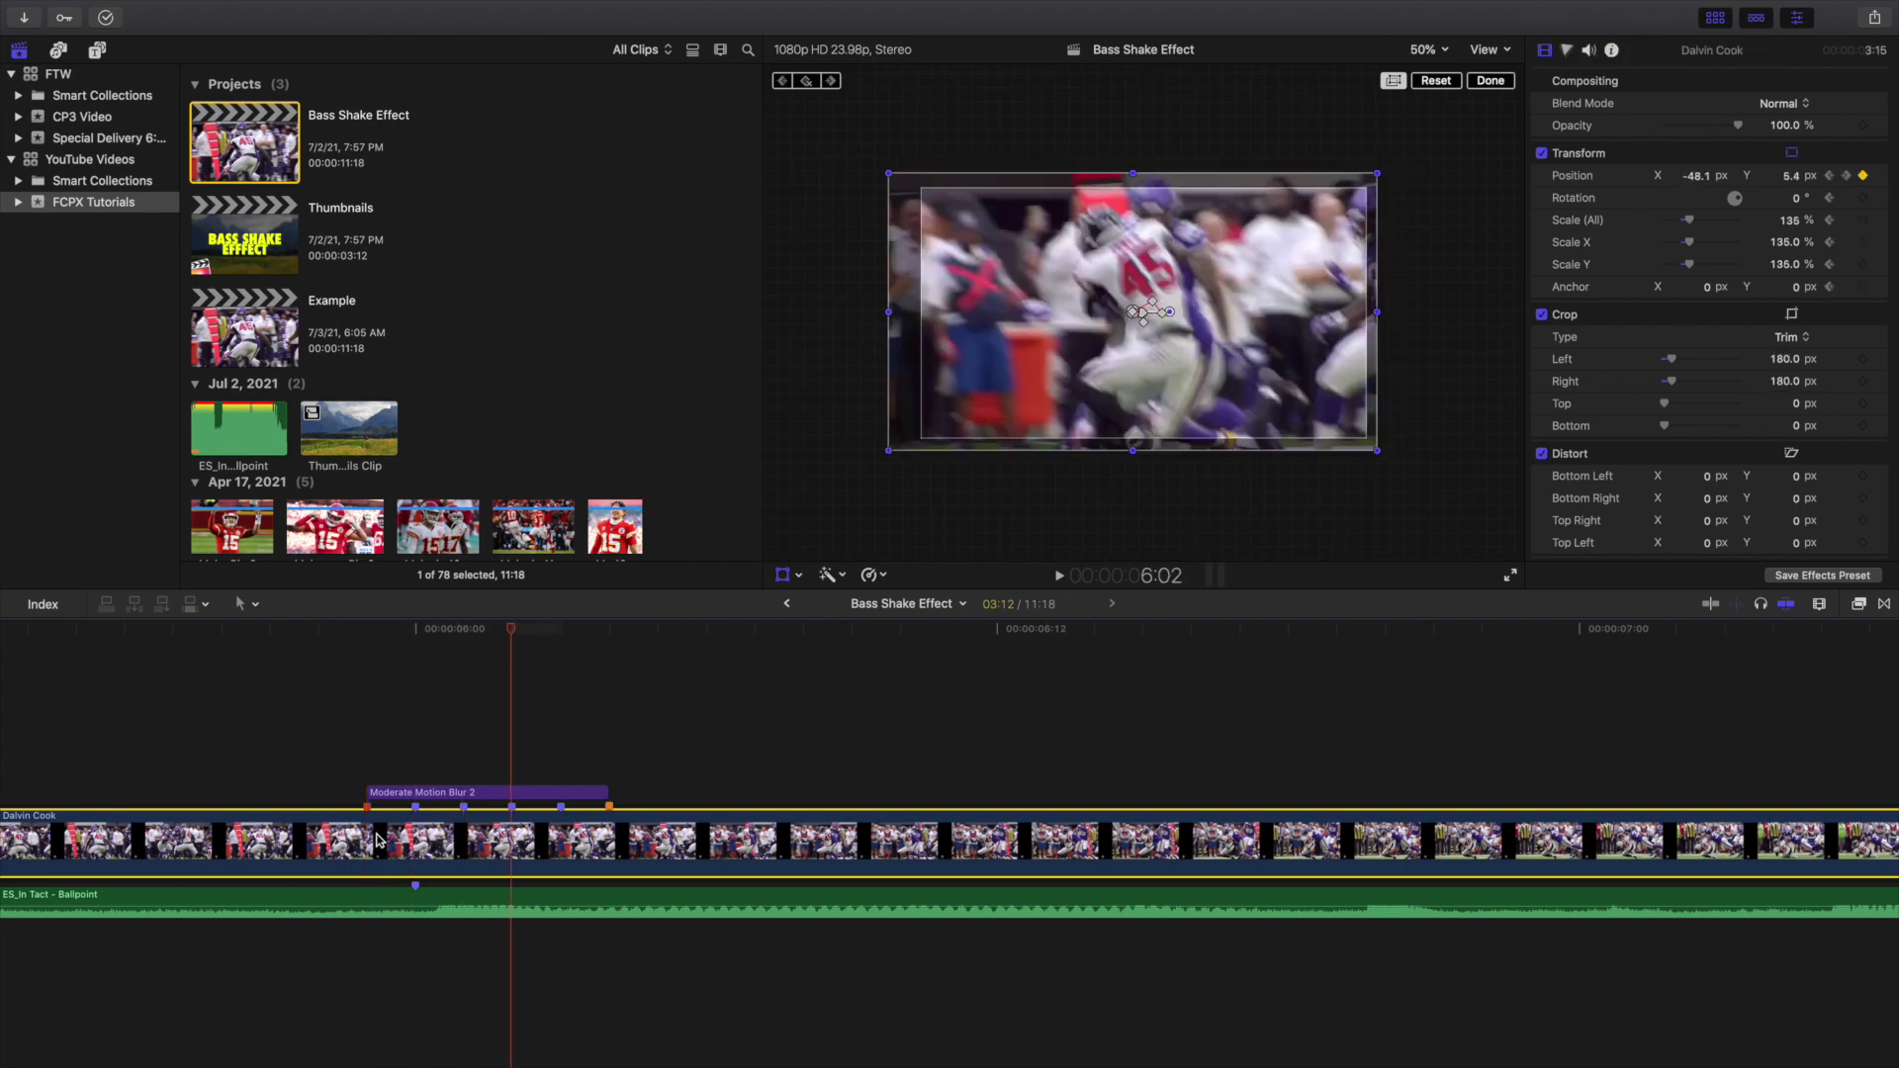
pyautogui.press('Right')
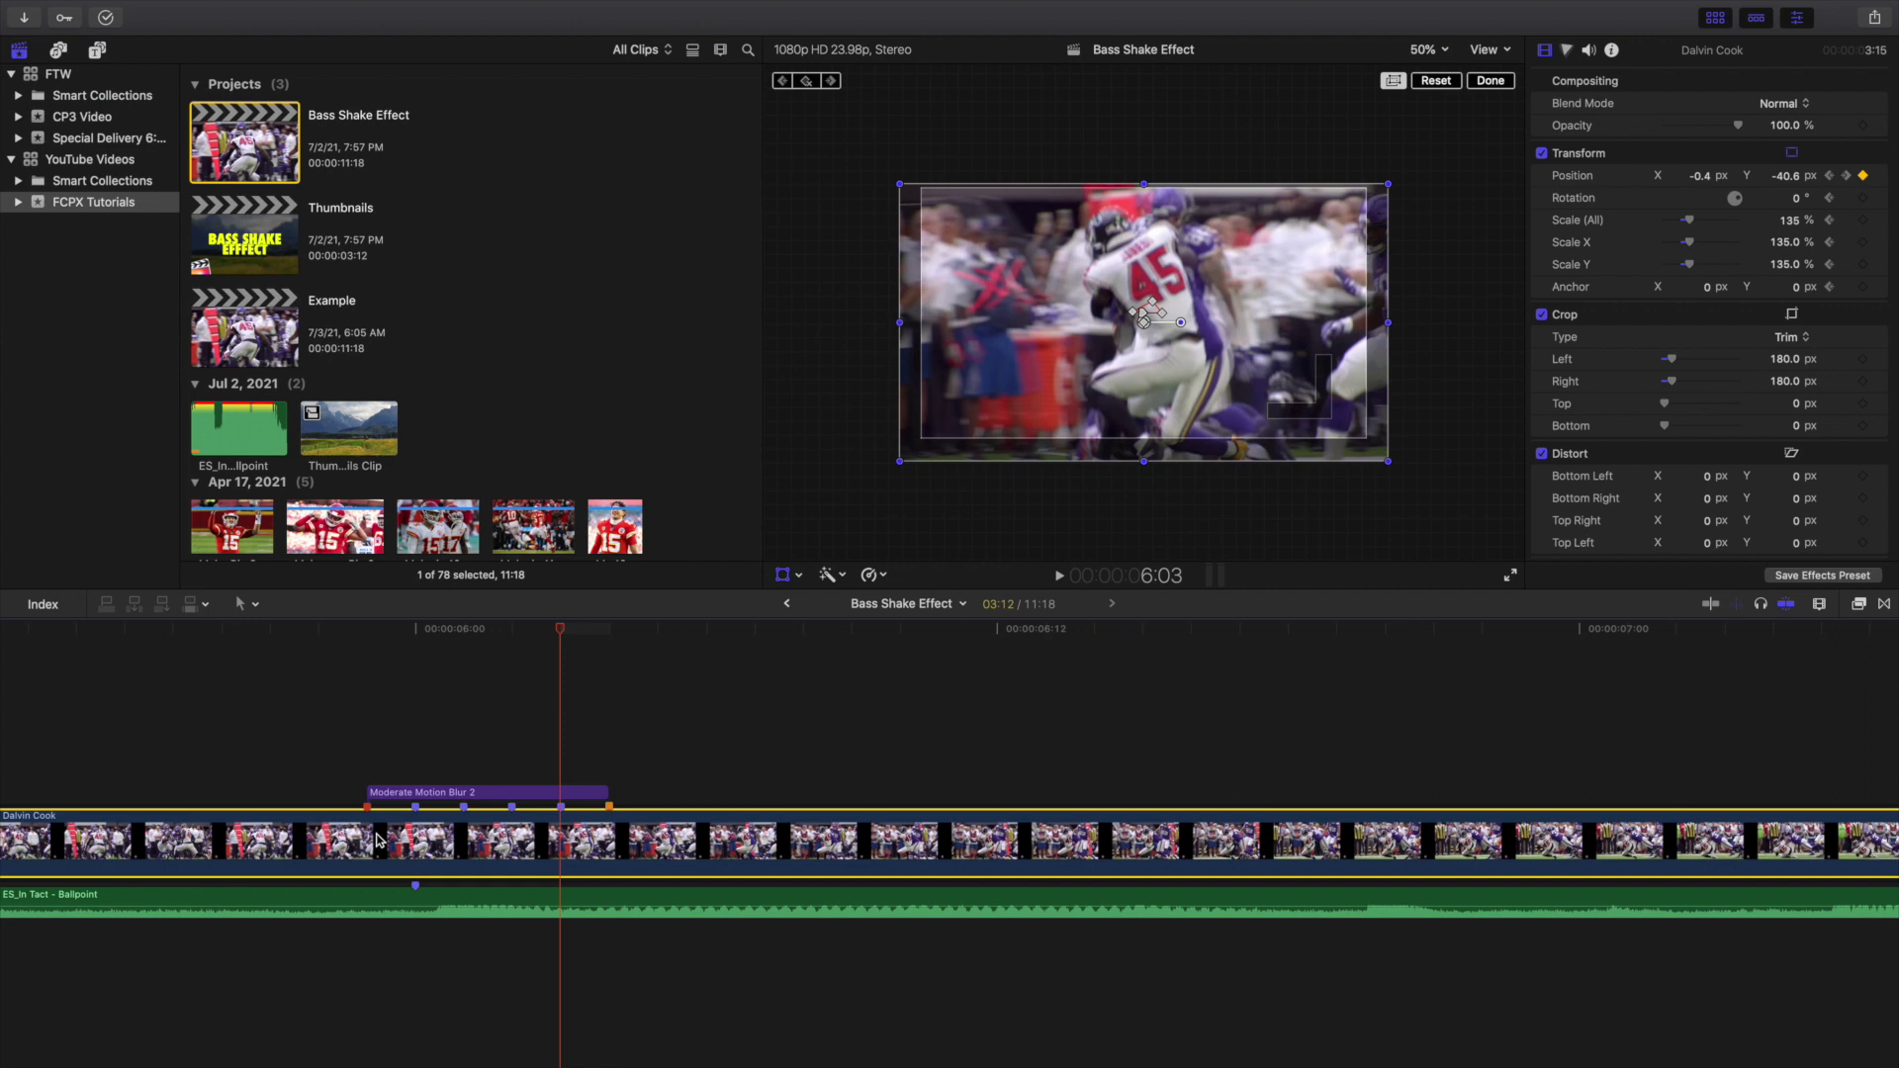
# Check the Dalvin Cook clip's shake movement once more, frame by frame from the first marker to the final one at 6:04.
pyautogui.click(391, 744)
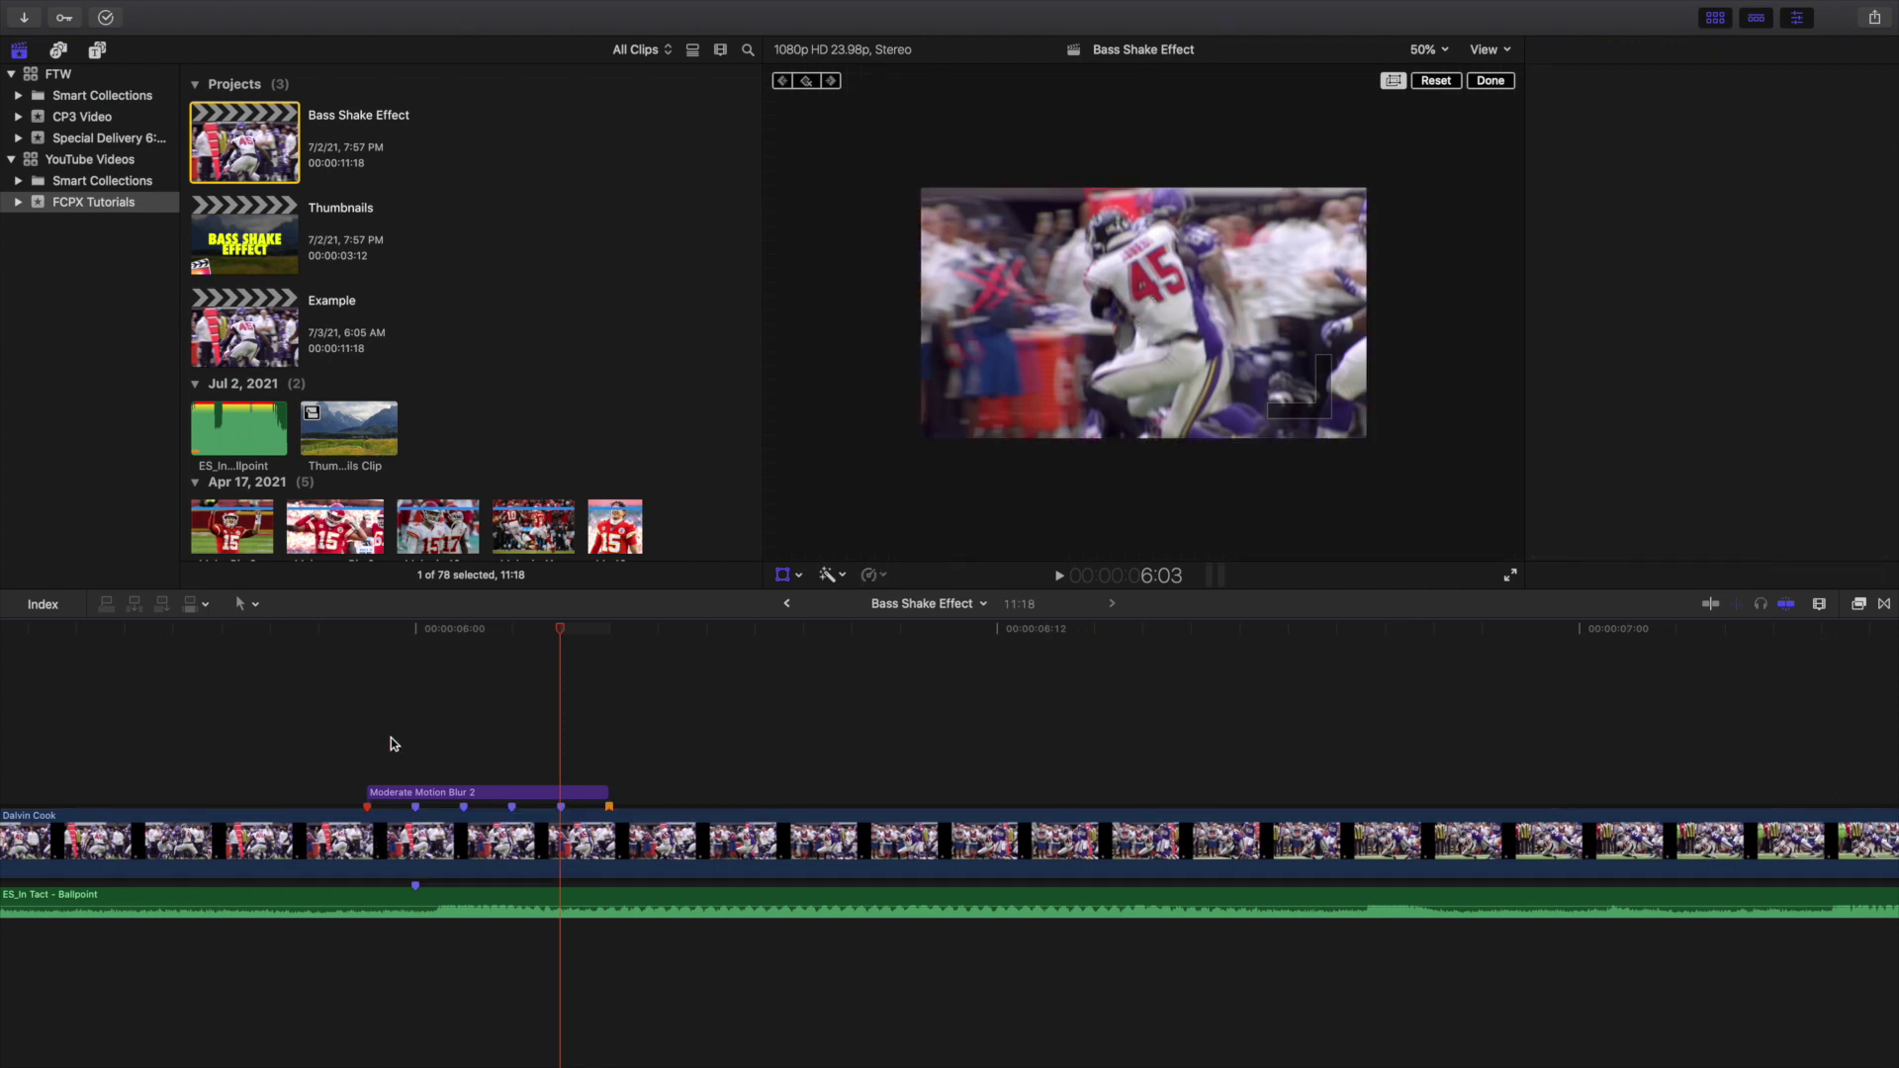
pyautogui.click(381, 839)
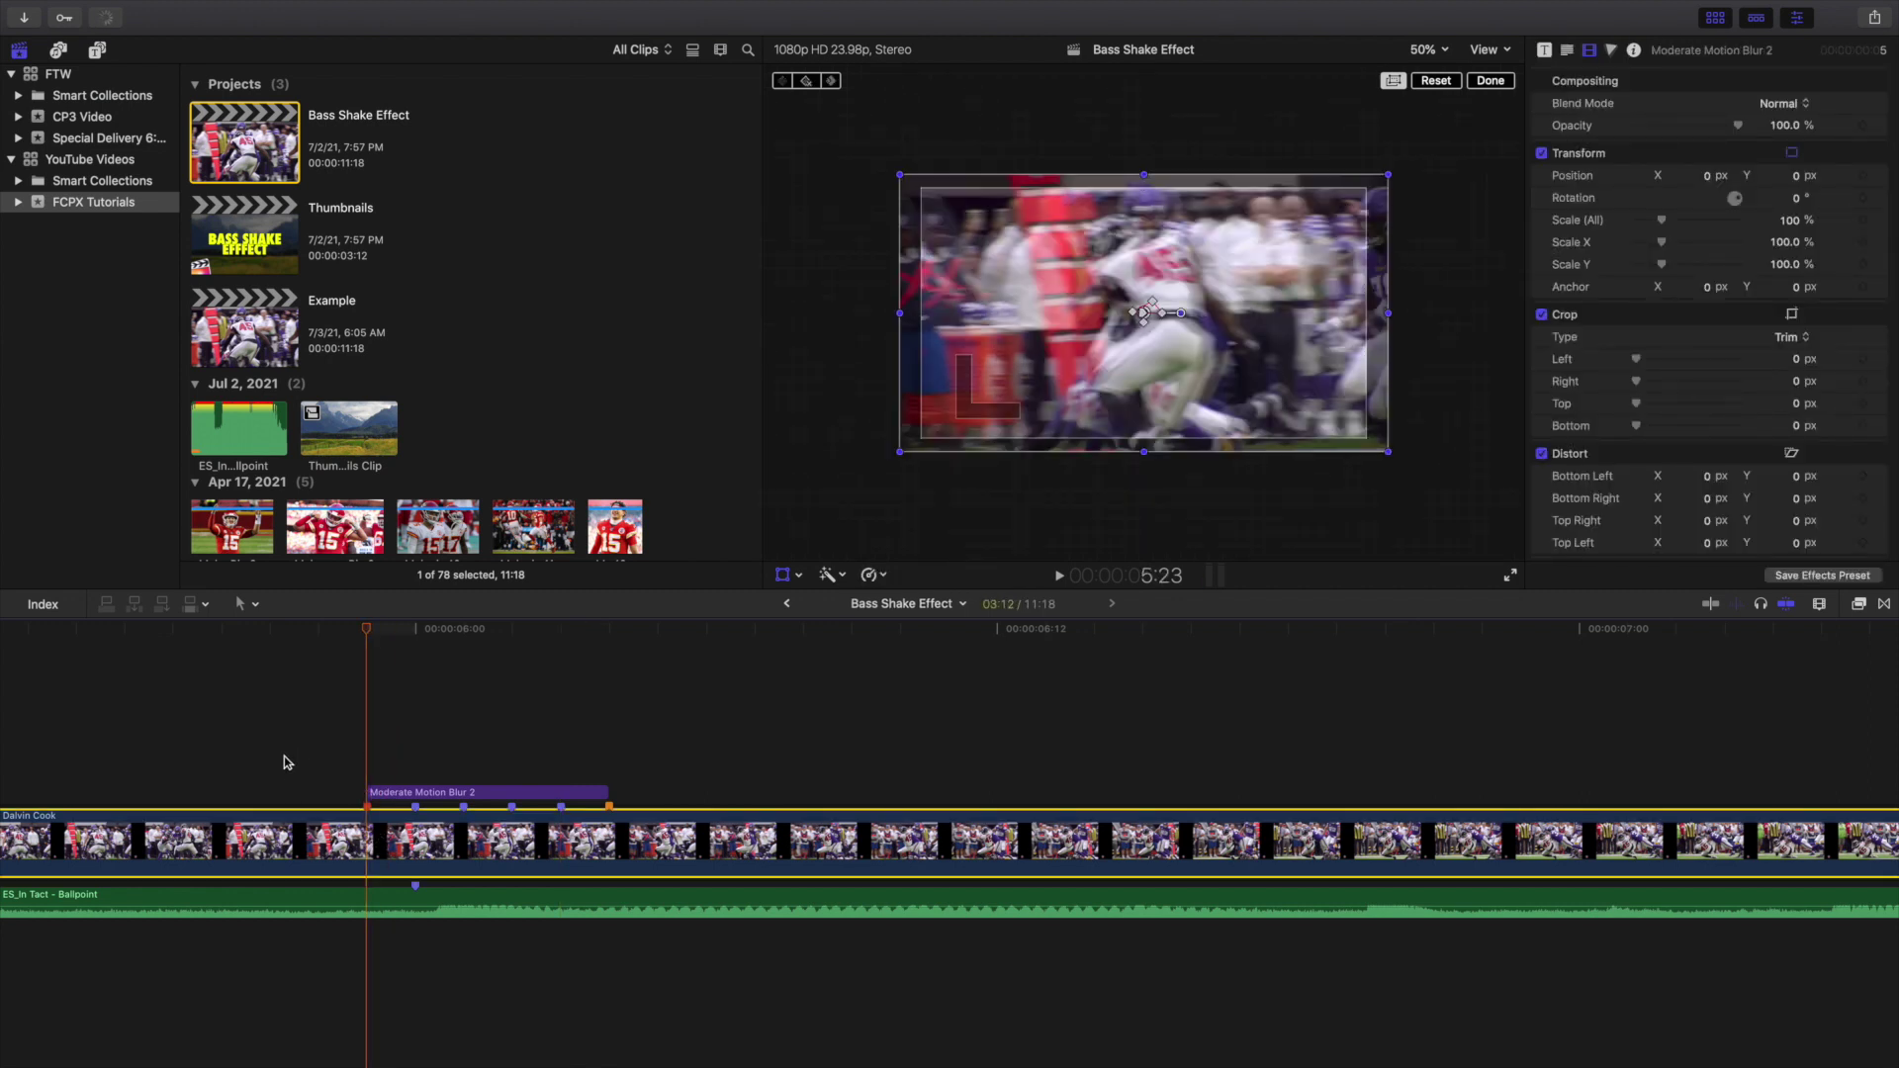
pyautogui.press('Right')
pyautogui.press('Right')
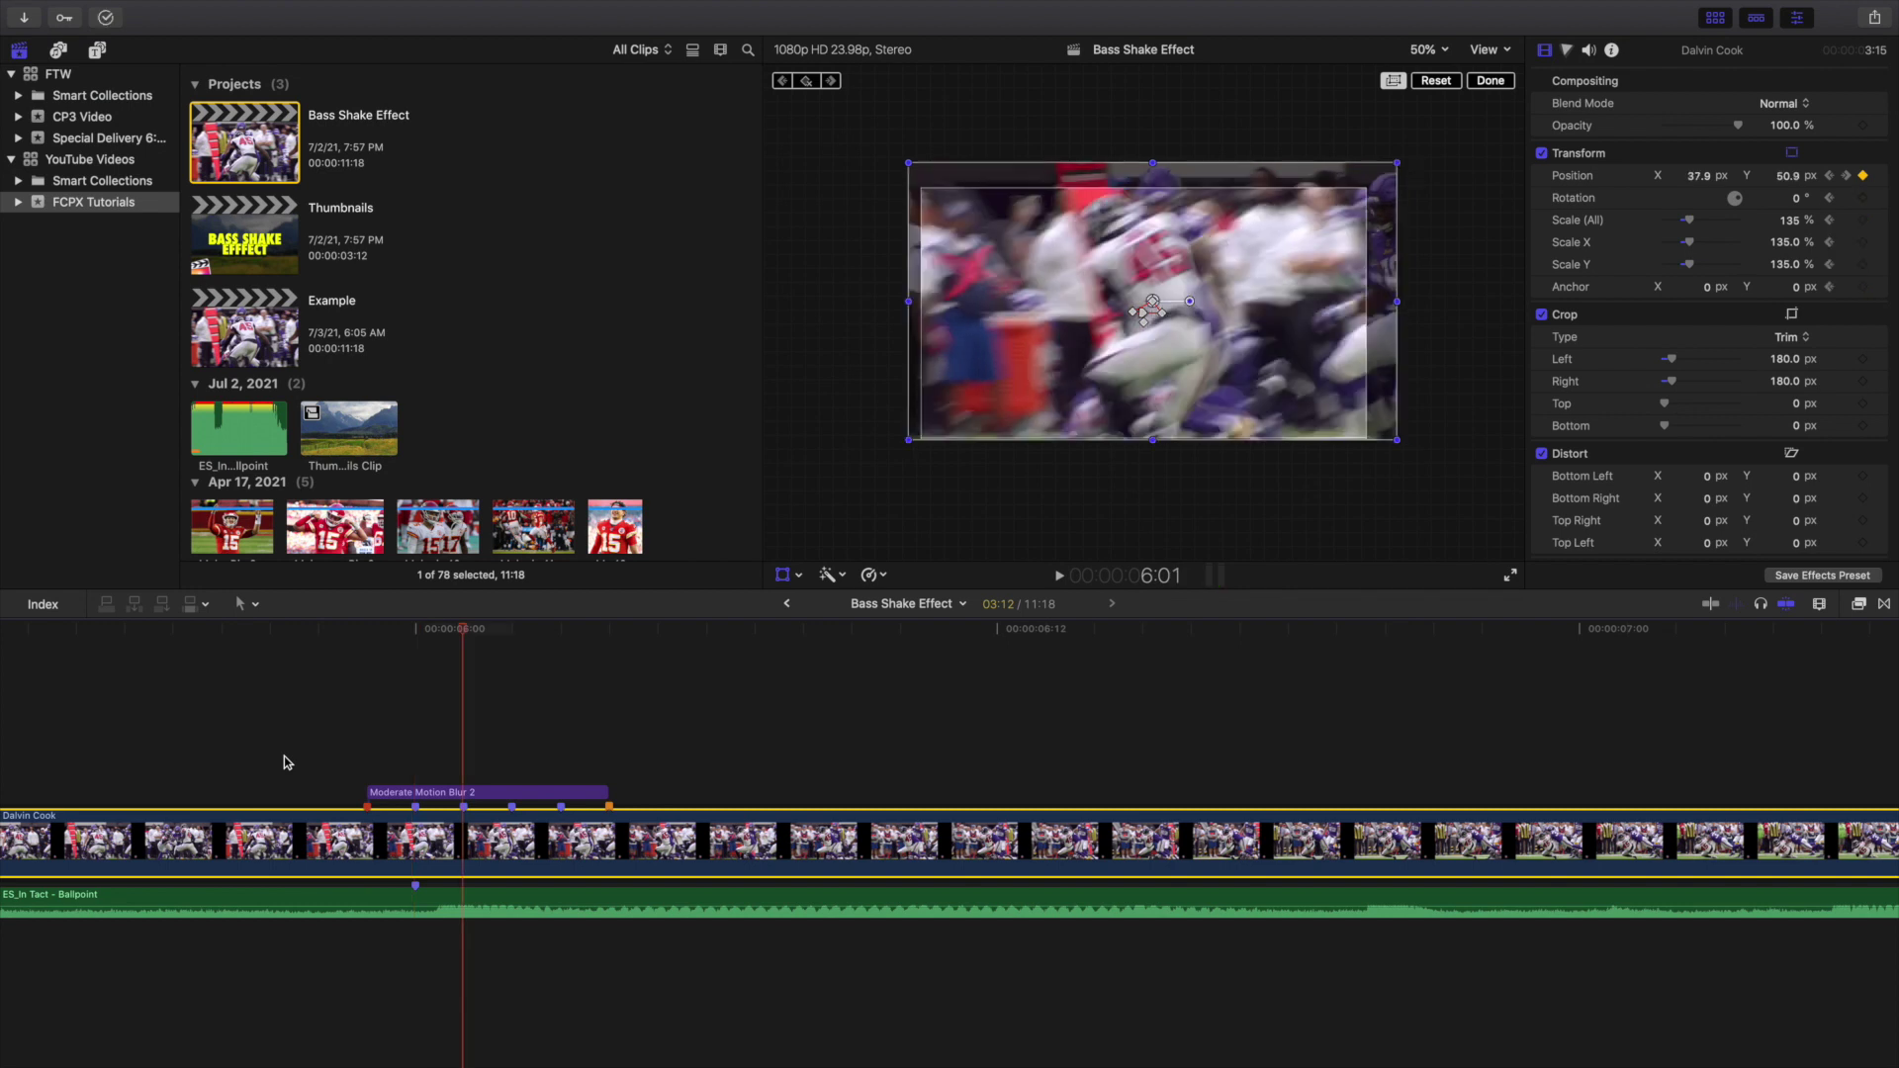
pyautogui.press('Right')
pyautogui.press('Right')
pyautogui.press('Right')
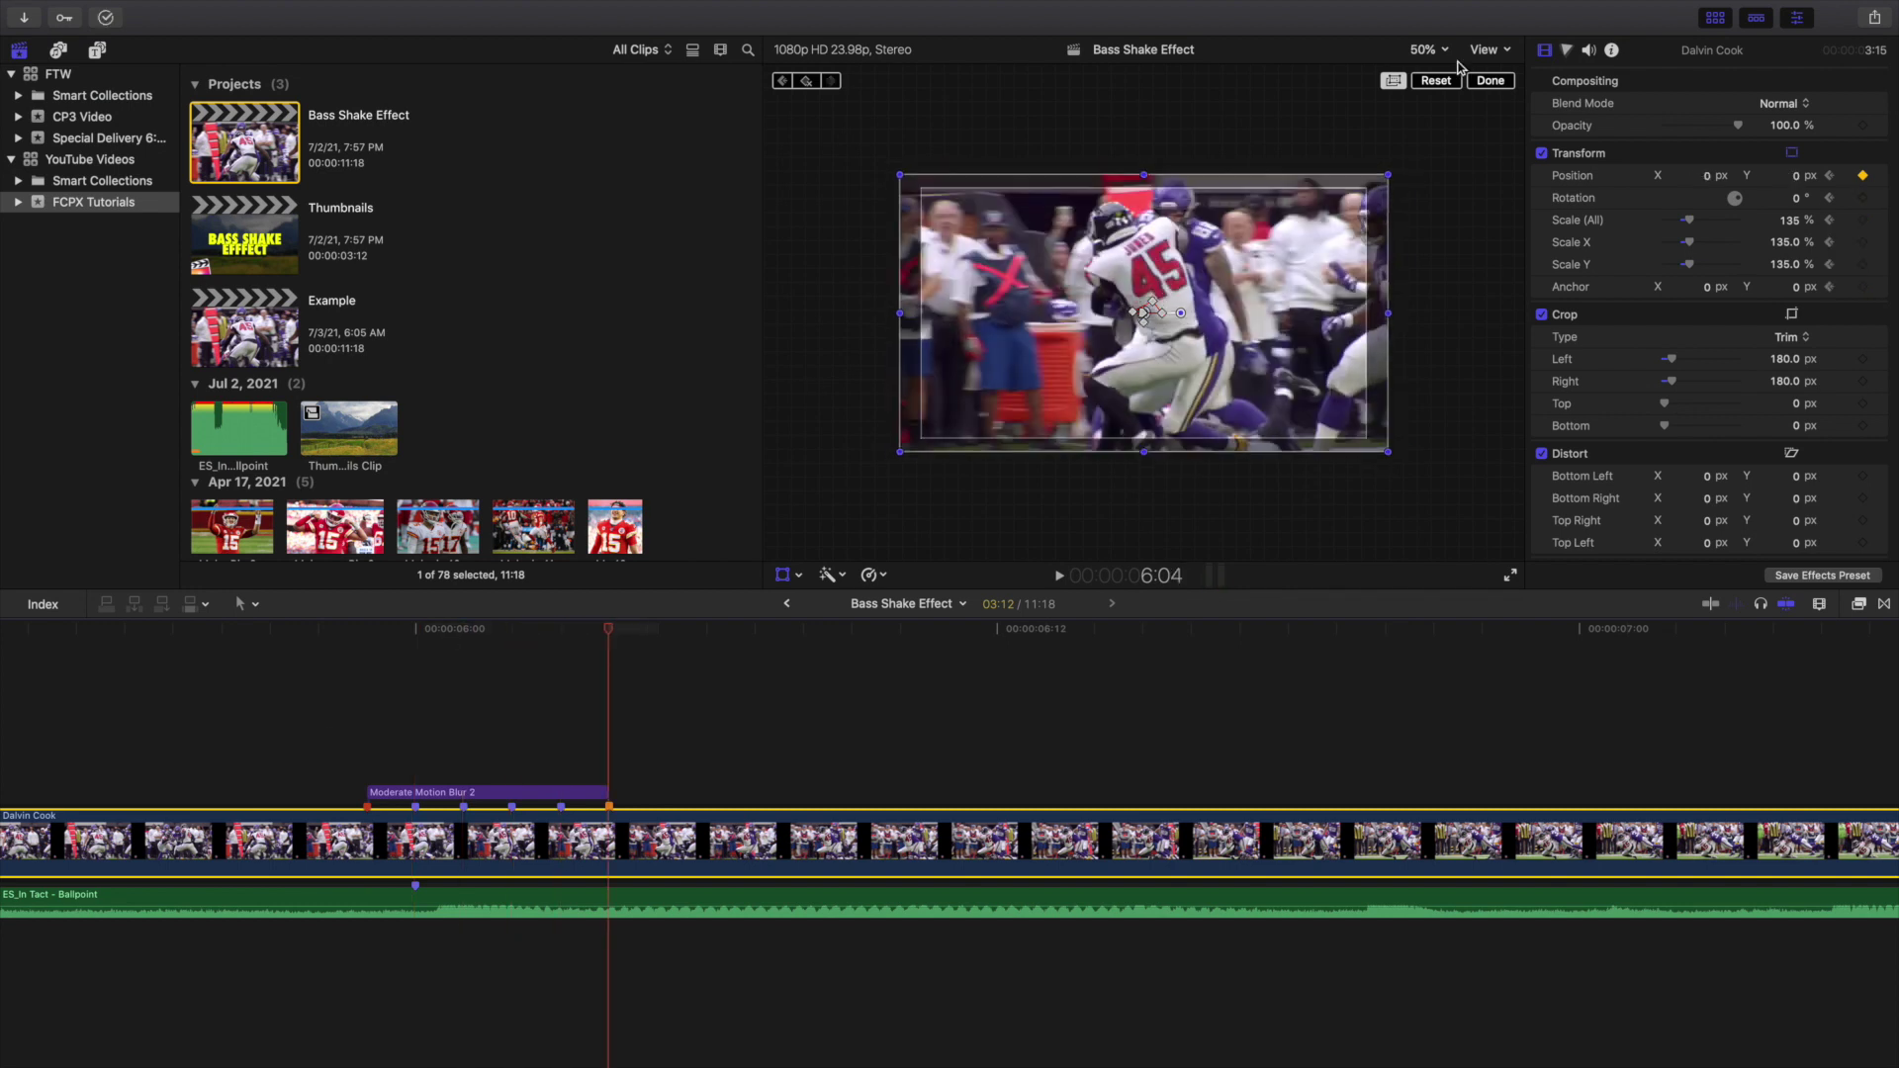
# Hide the on-screen Transform controls, set the viewer zoom to Fit, and fit the whole project in the timeline.
pyautogui.click(1490, 81)
pyautogui.click(1436, 51)
pyautogui.click(1434, 66)
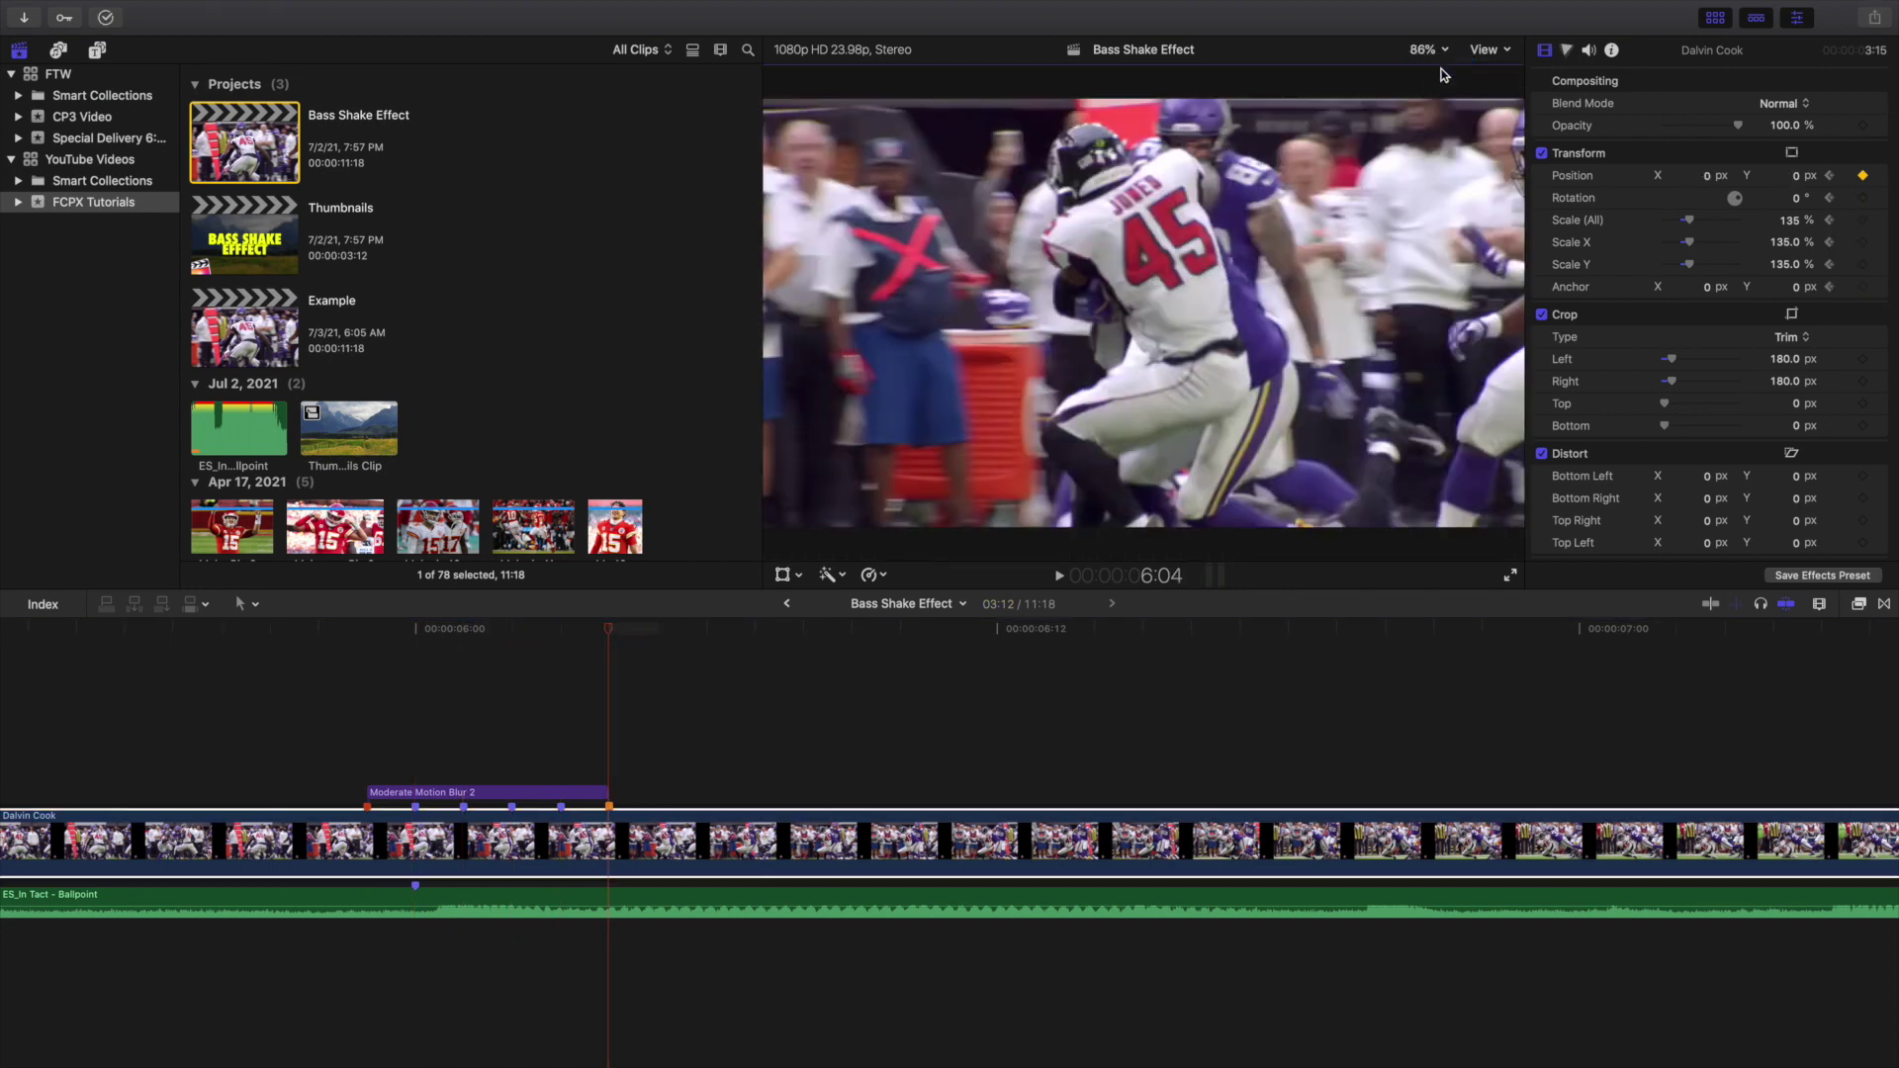
pyautogui.press('Right')
pyautogui.press('Right')
pyautogui.hotkey('shift', 'z')
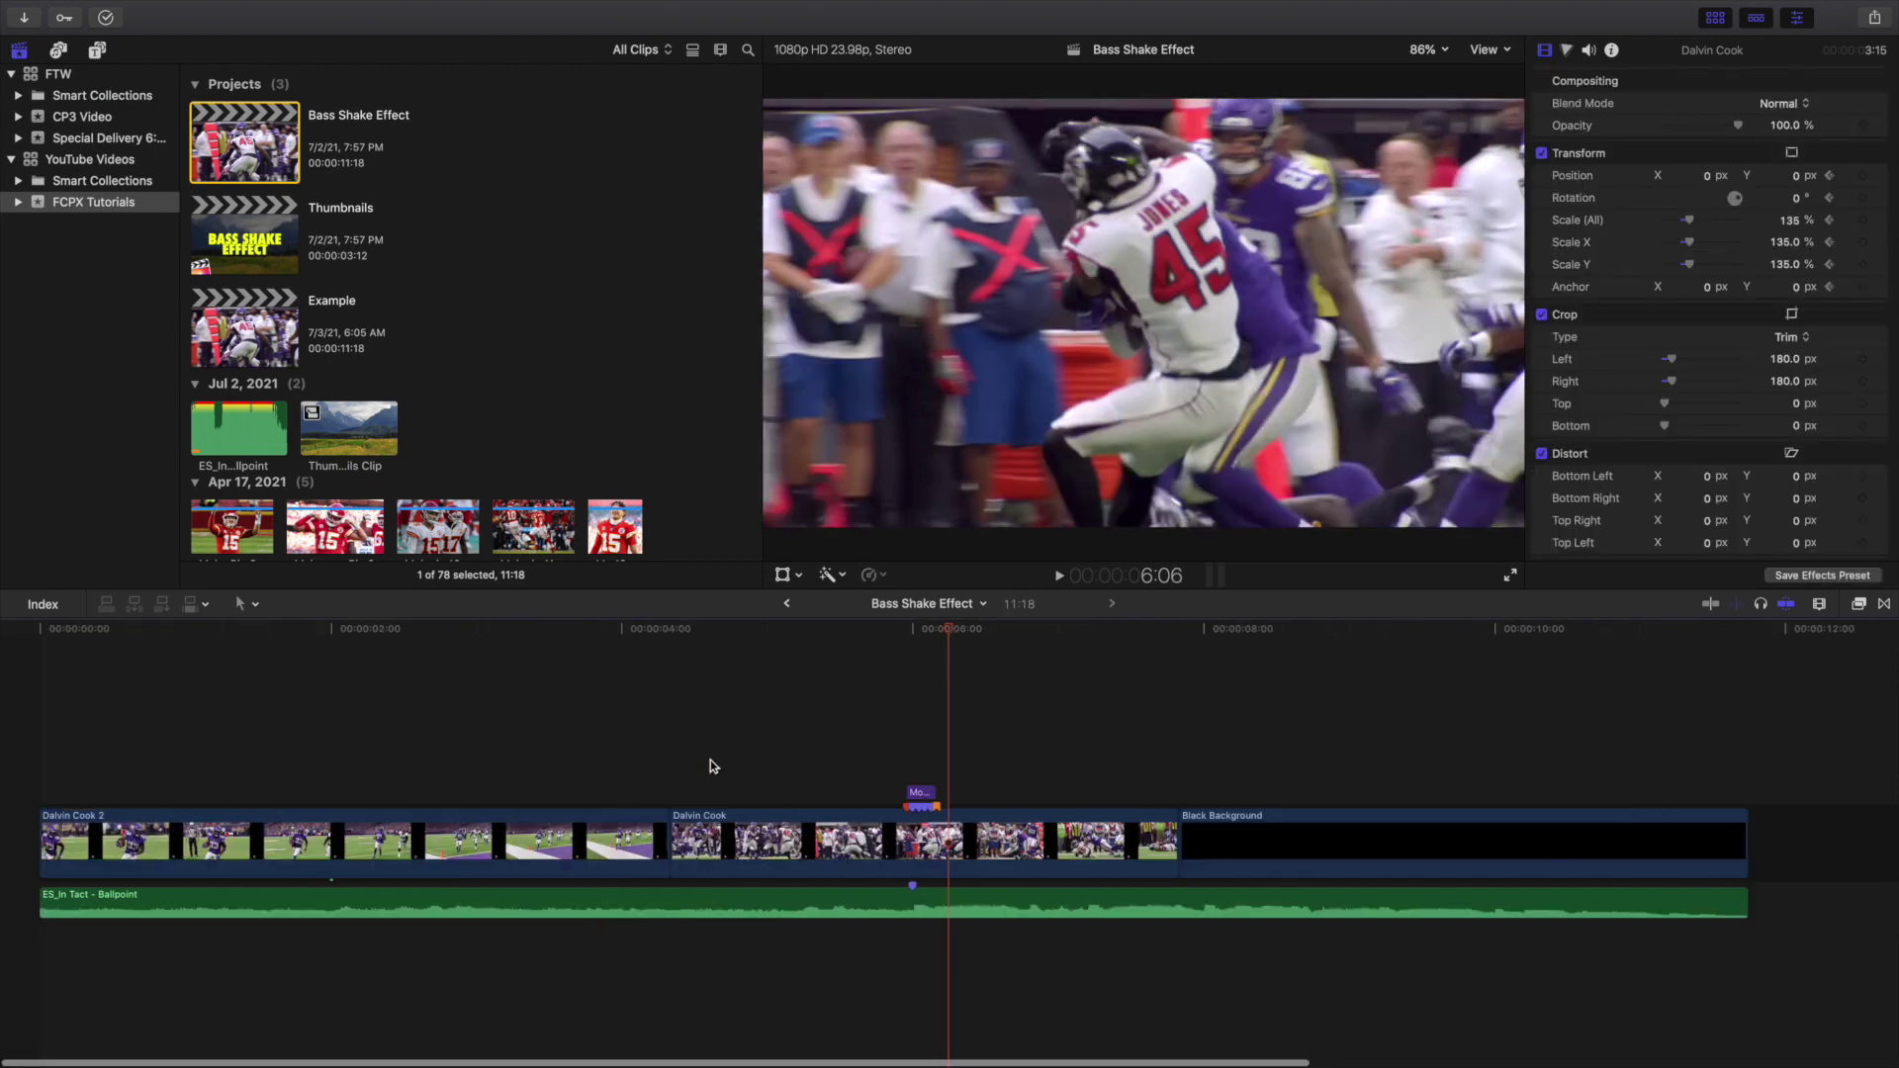
# Play the Bass Shake Effect project repeatedly from the start to review the finished shake on the bass hit.
pyautogui.press('Home')
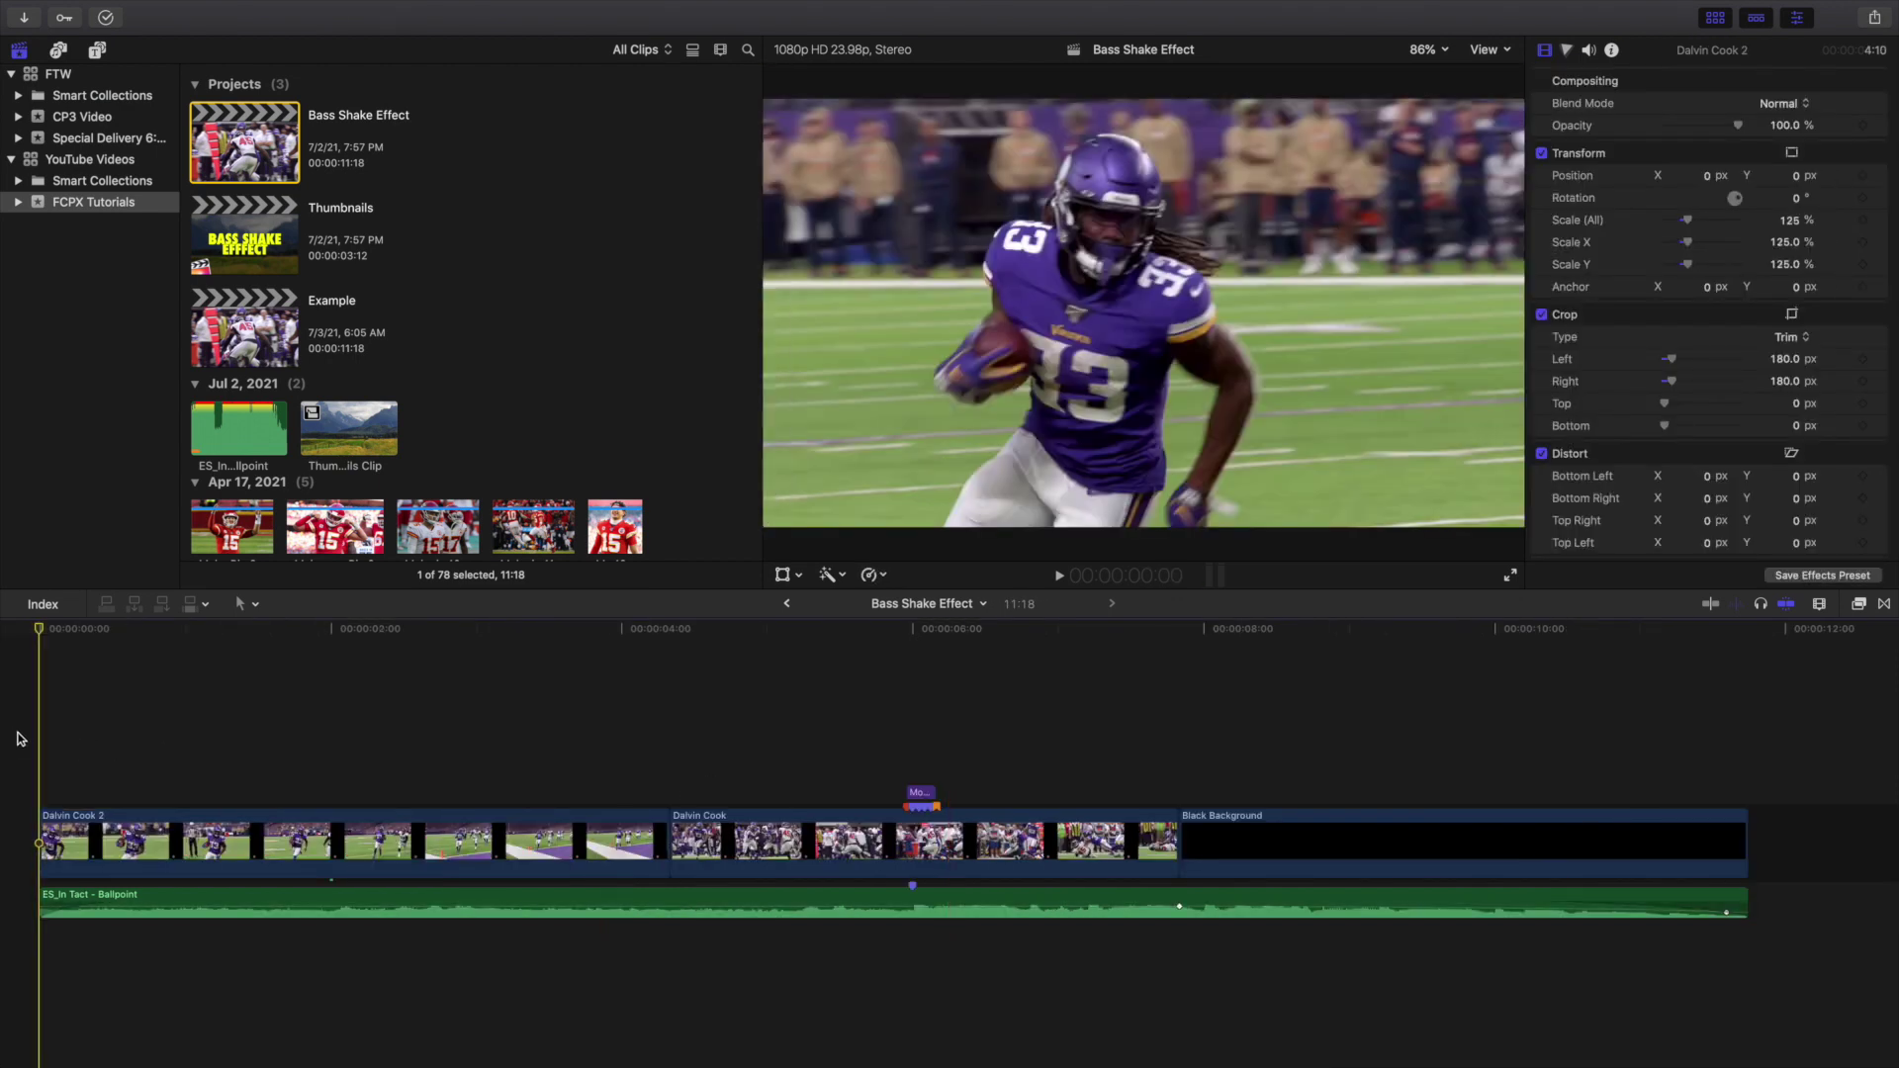
pyautogui.press('space')
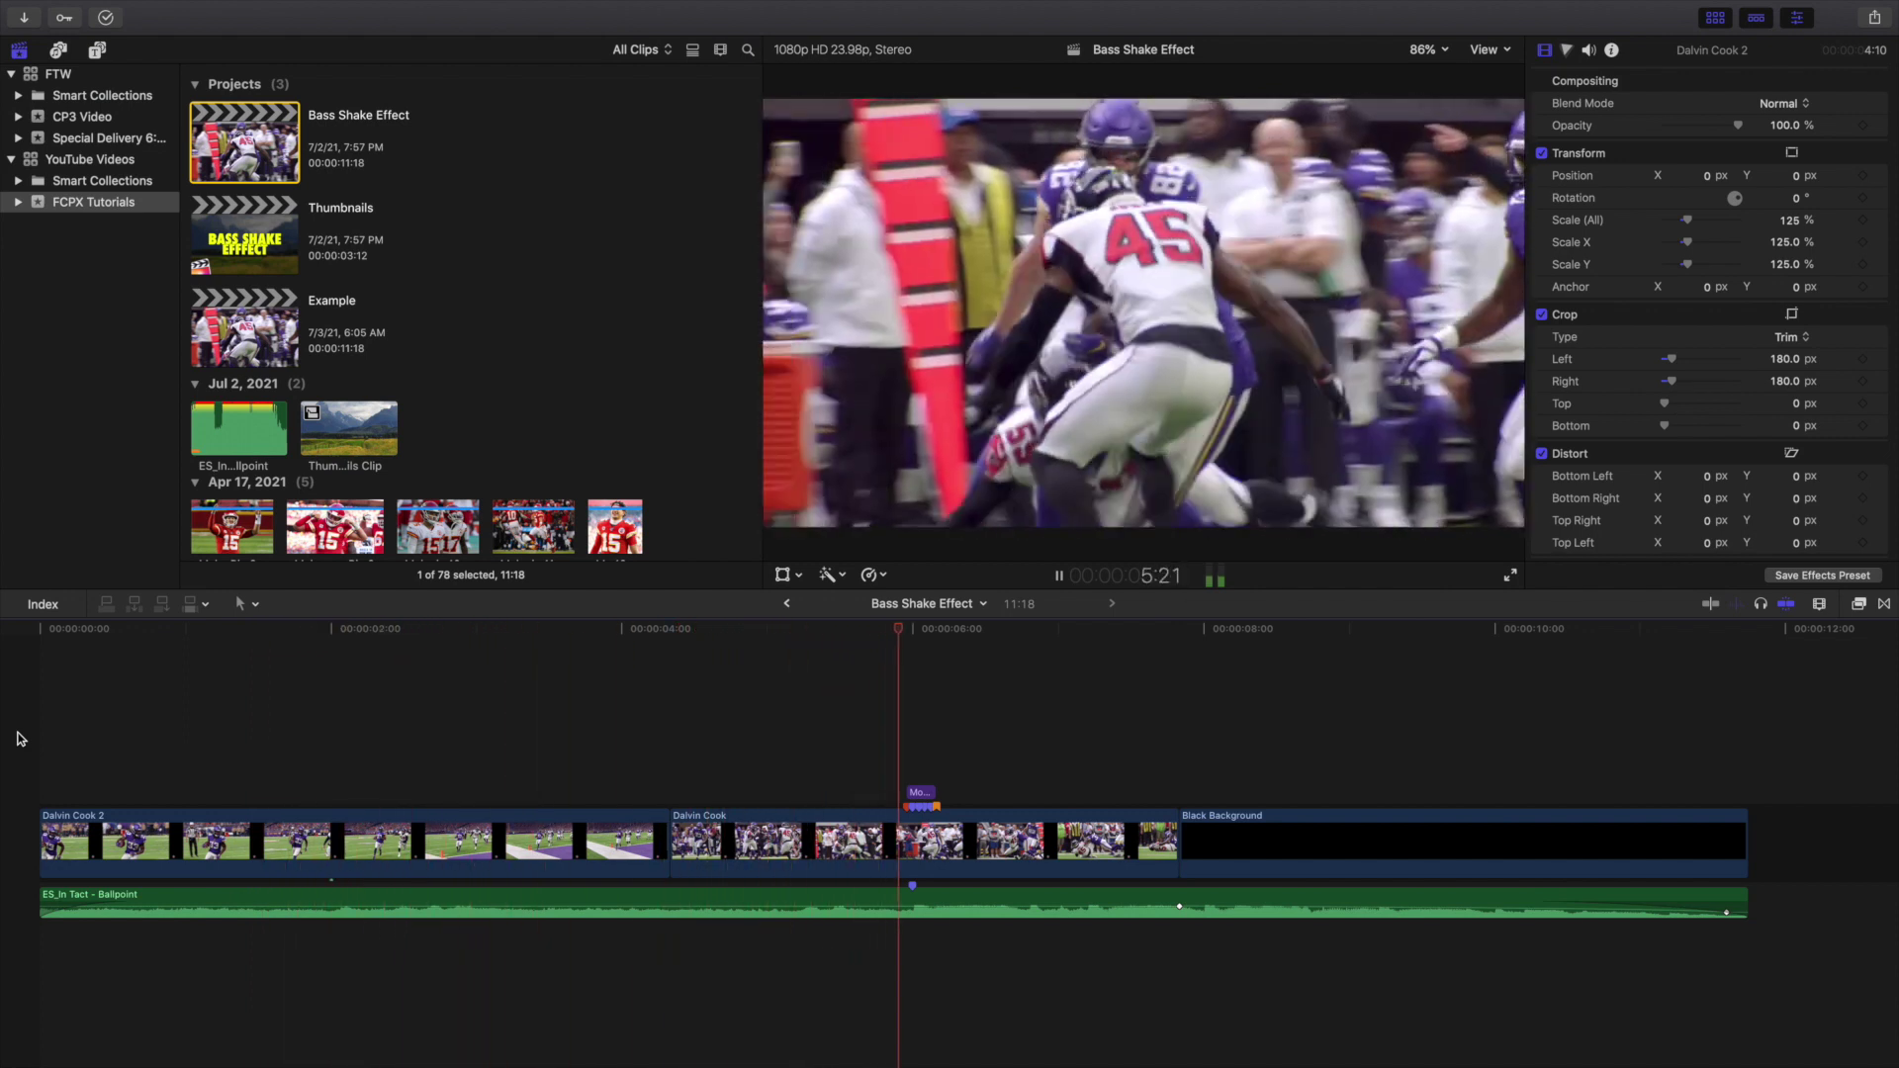
pyautogui.press('Home')
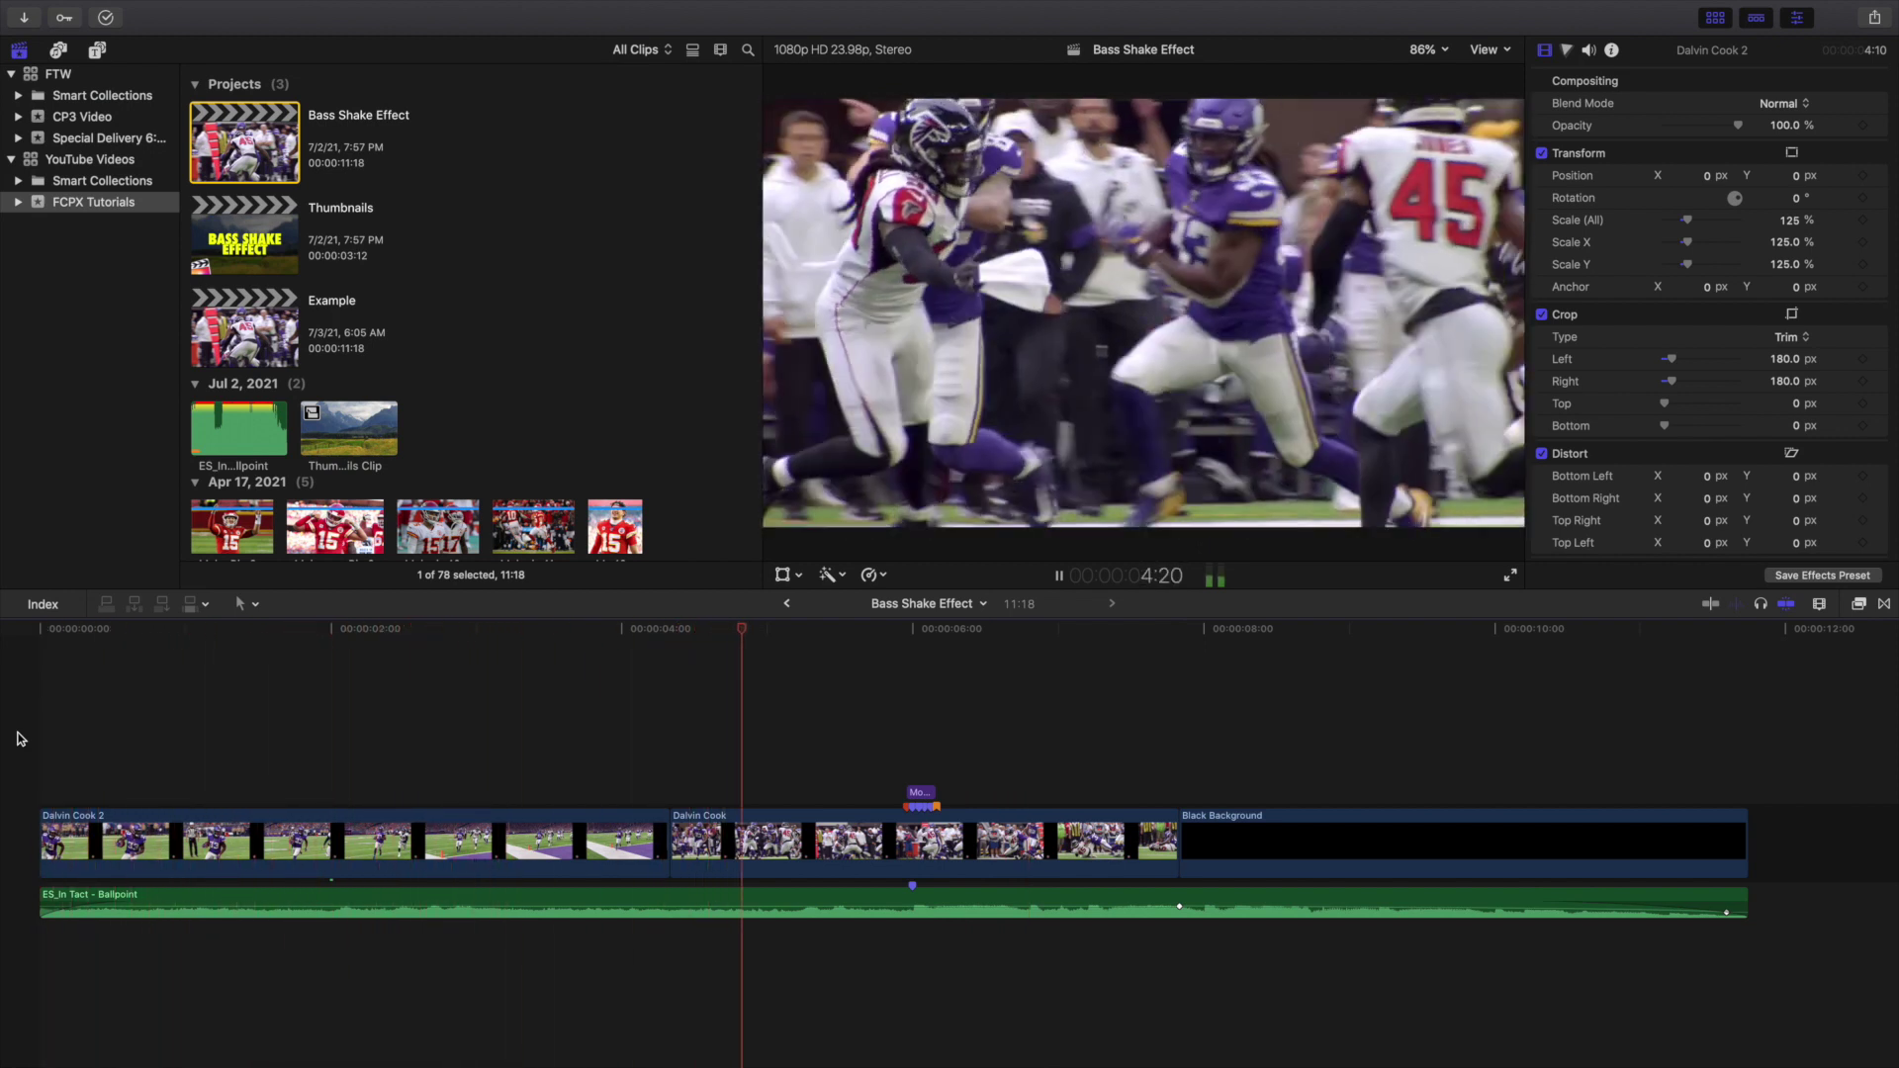
# Replay the edit several more times from its beginning to check the shake at the audio marker, and stop playback over the Black Background clip.
pyautogui.press('Home')
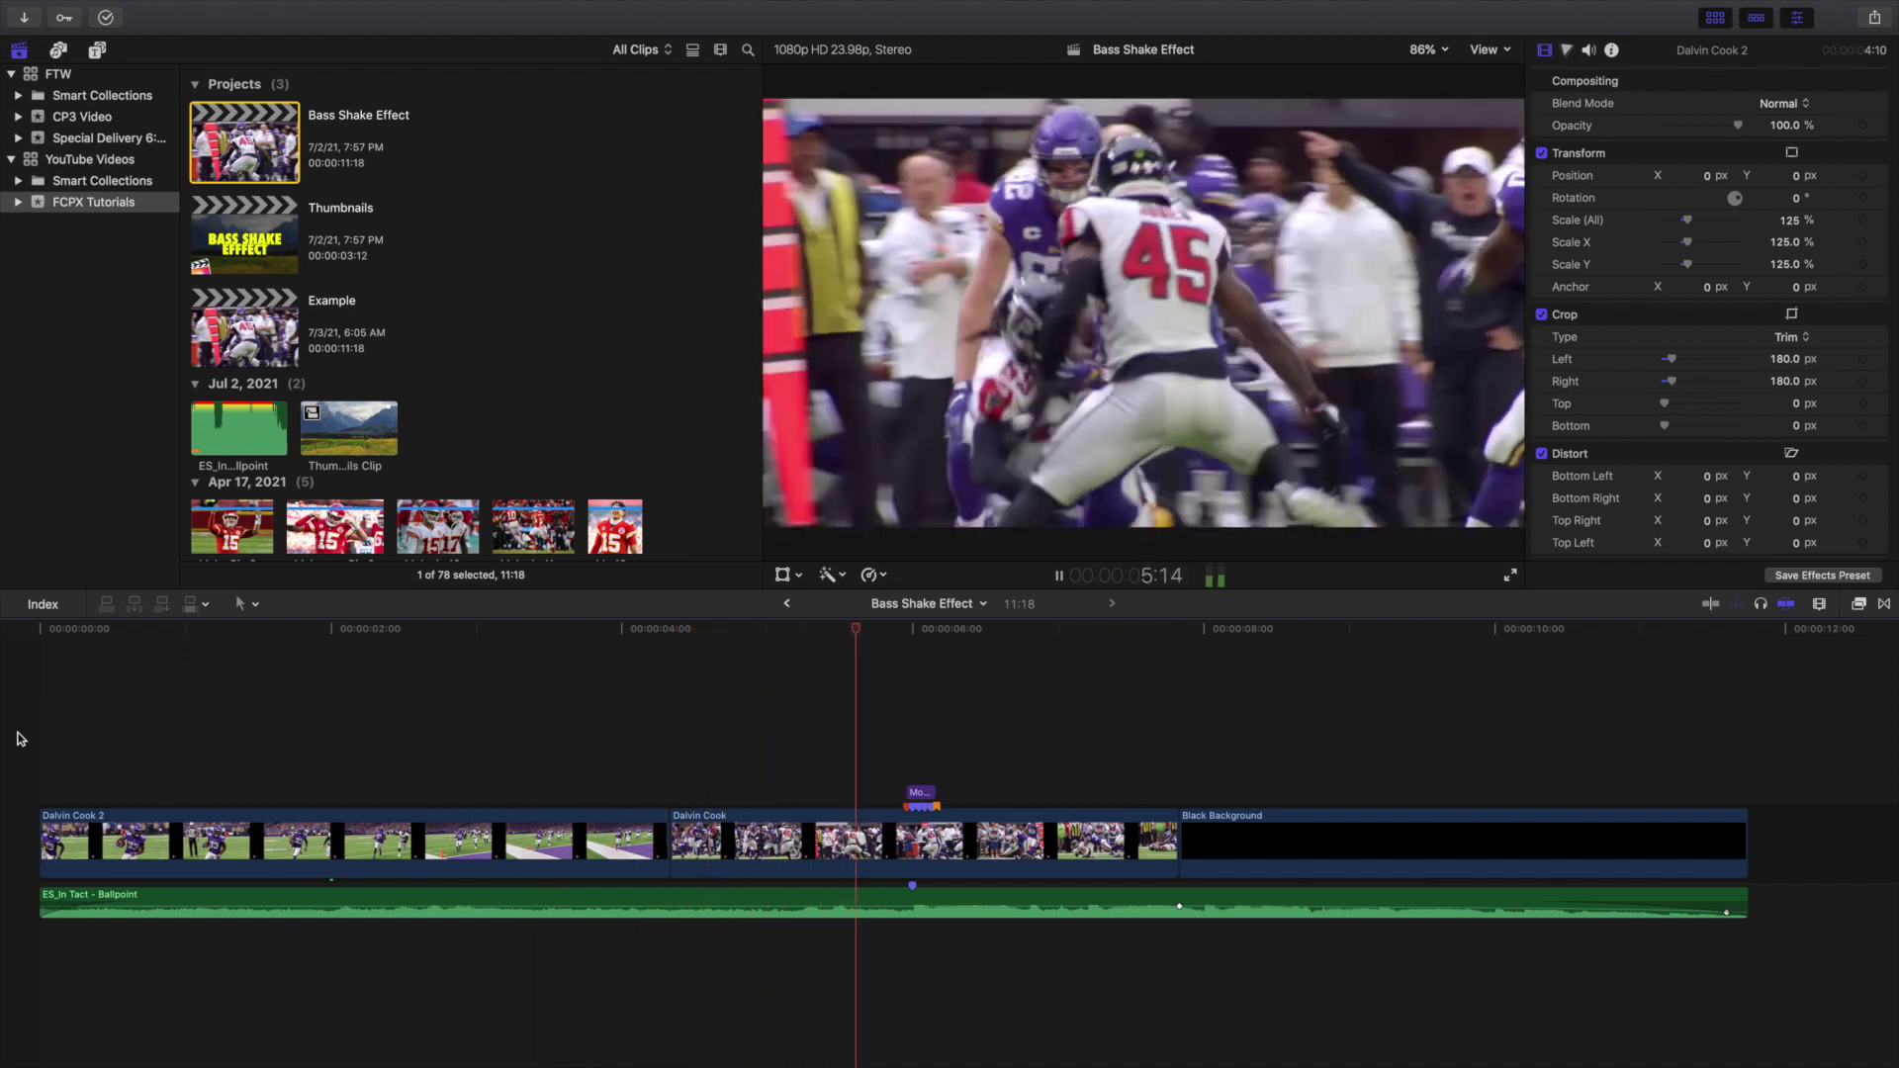
pyautogui.press('Home')
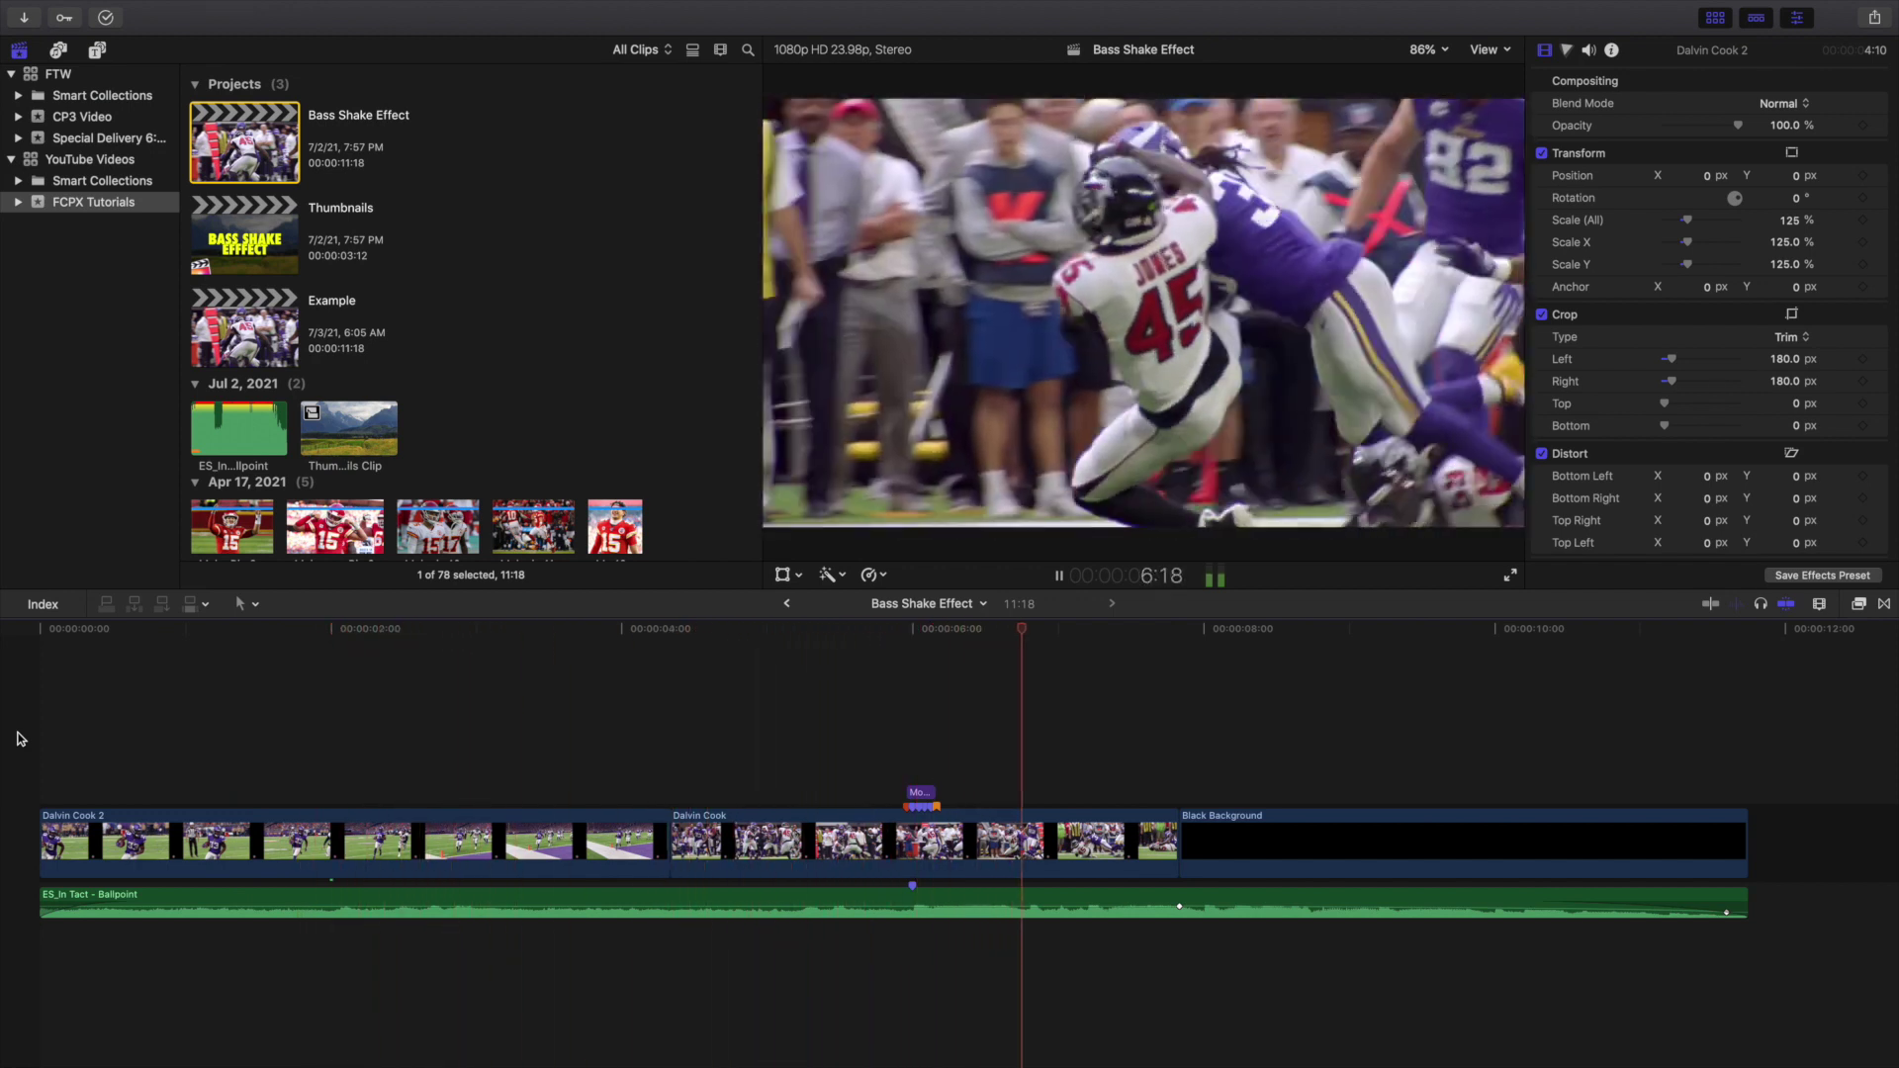
pyautogui.press('Home')
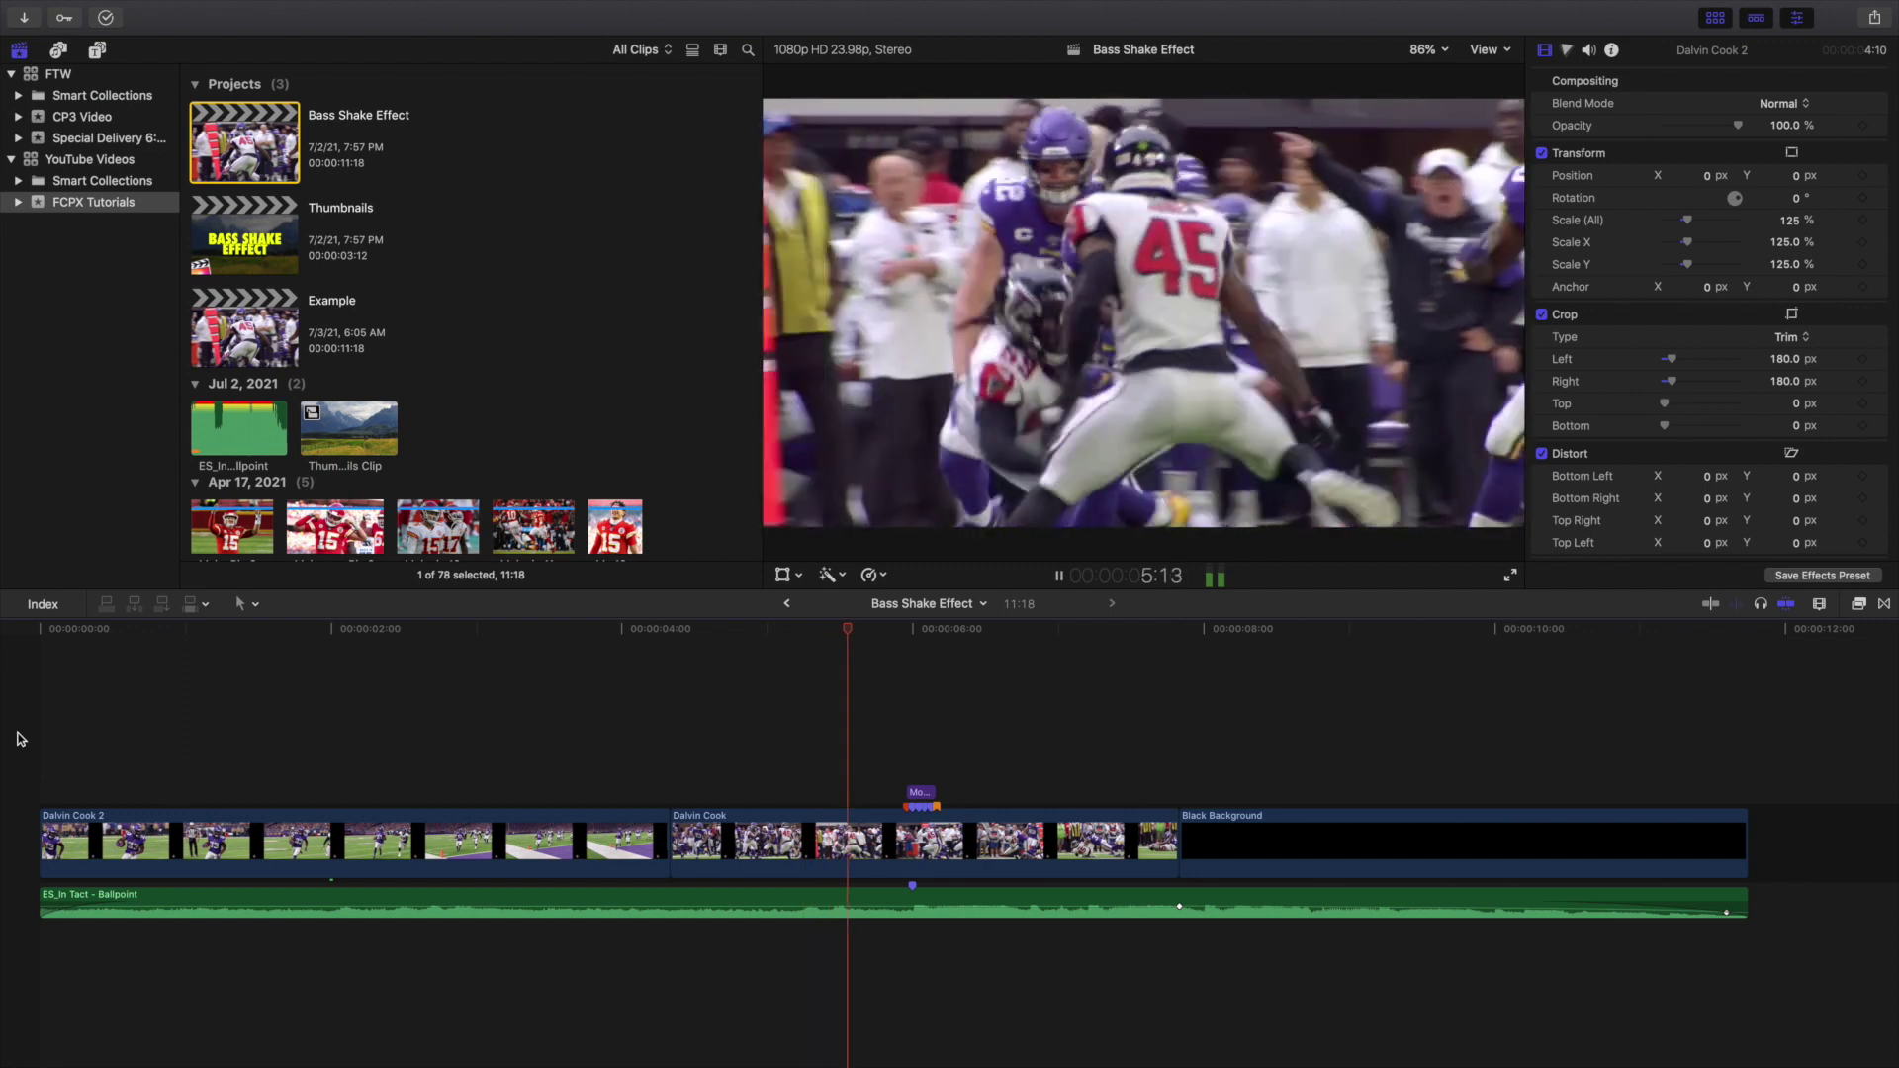
pyautogui.press('Home')
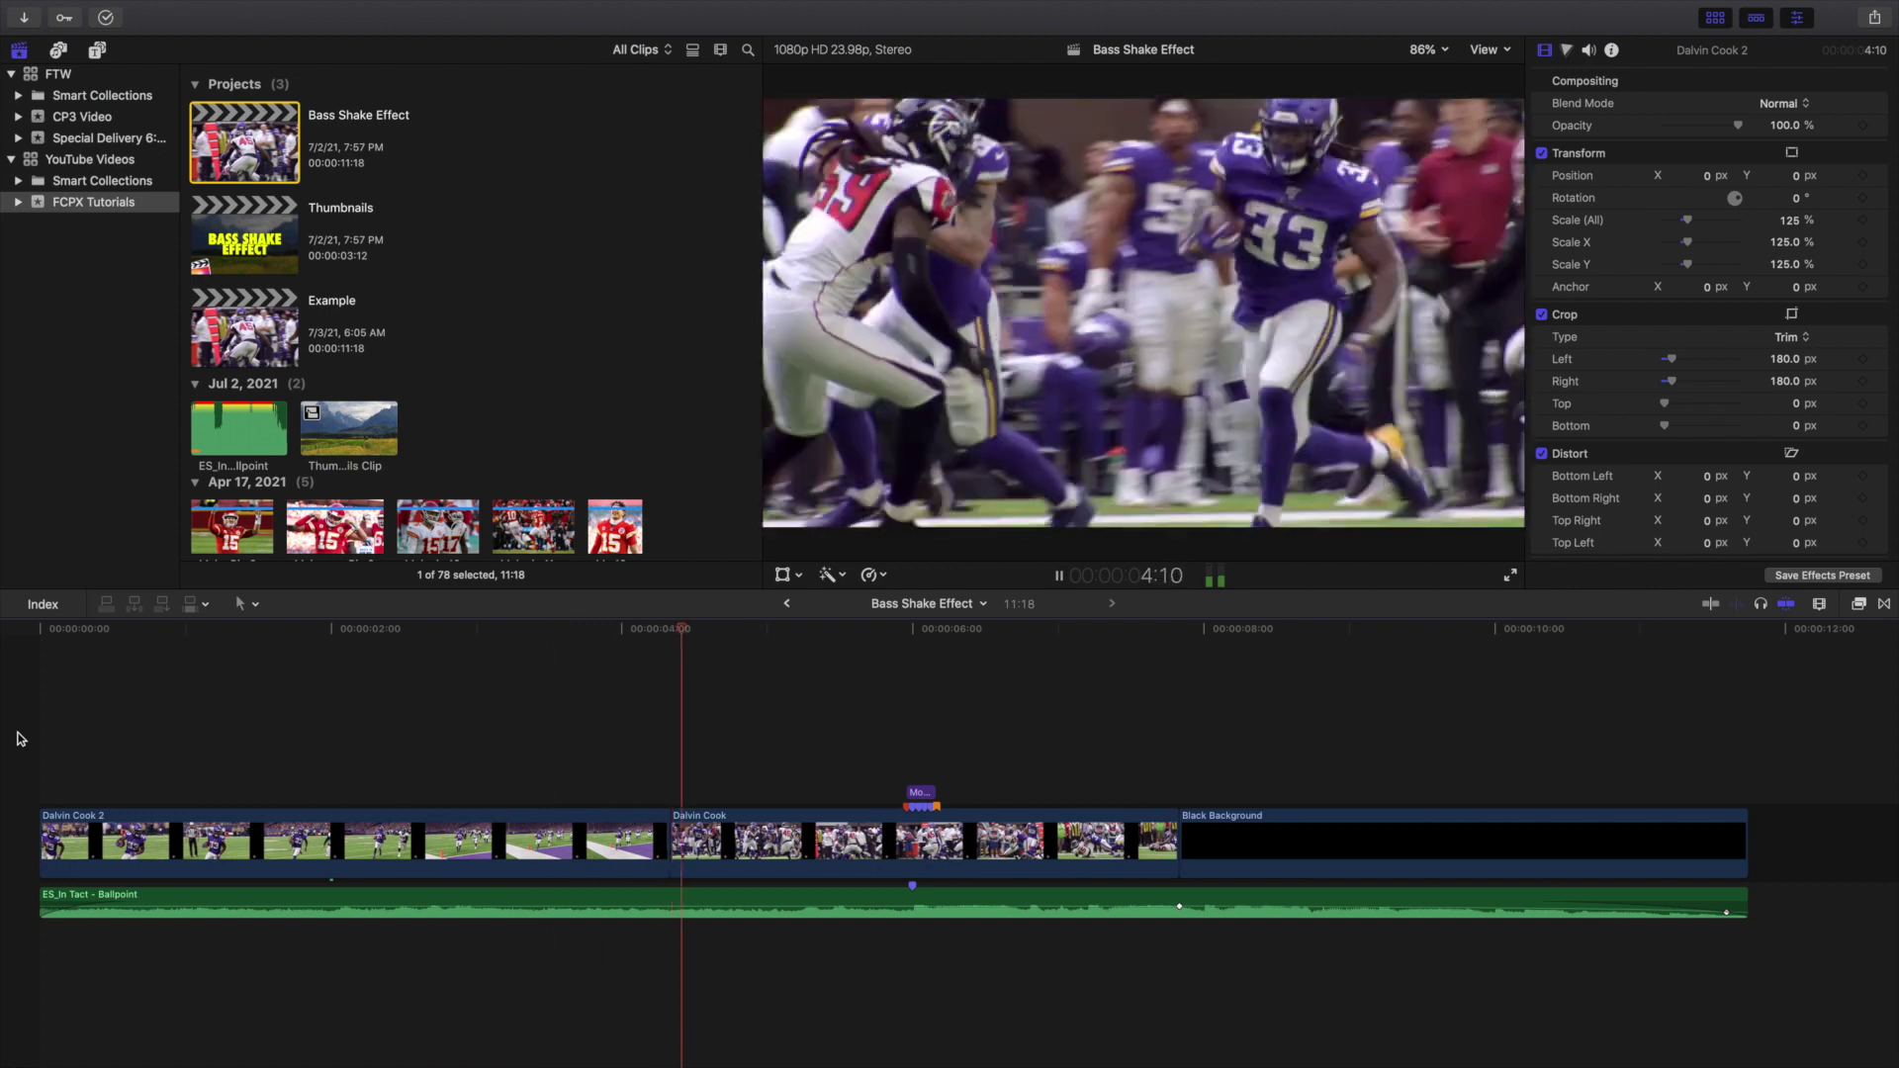
pyautogui.press('Home')
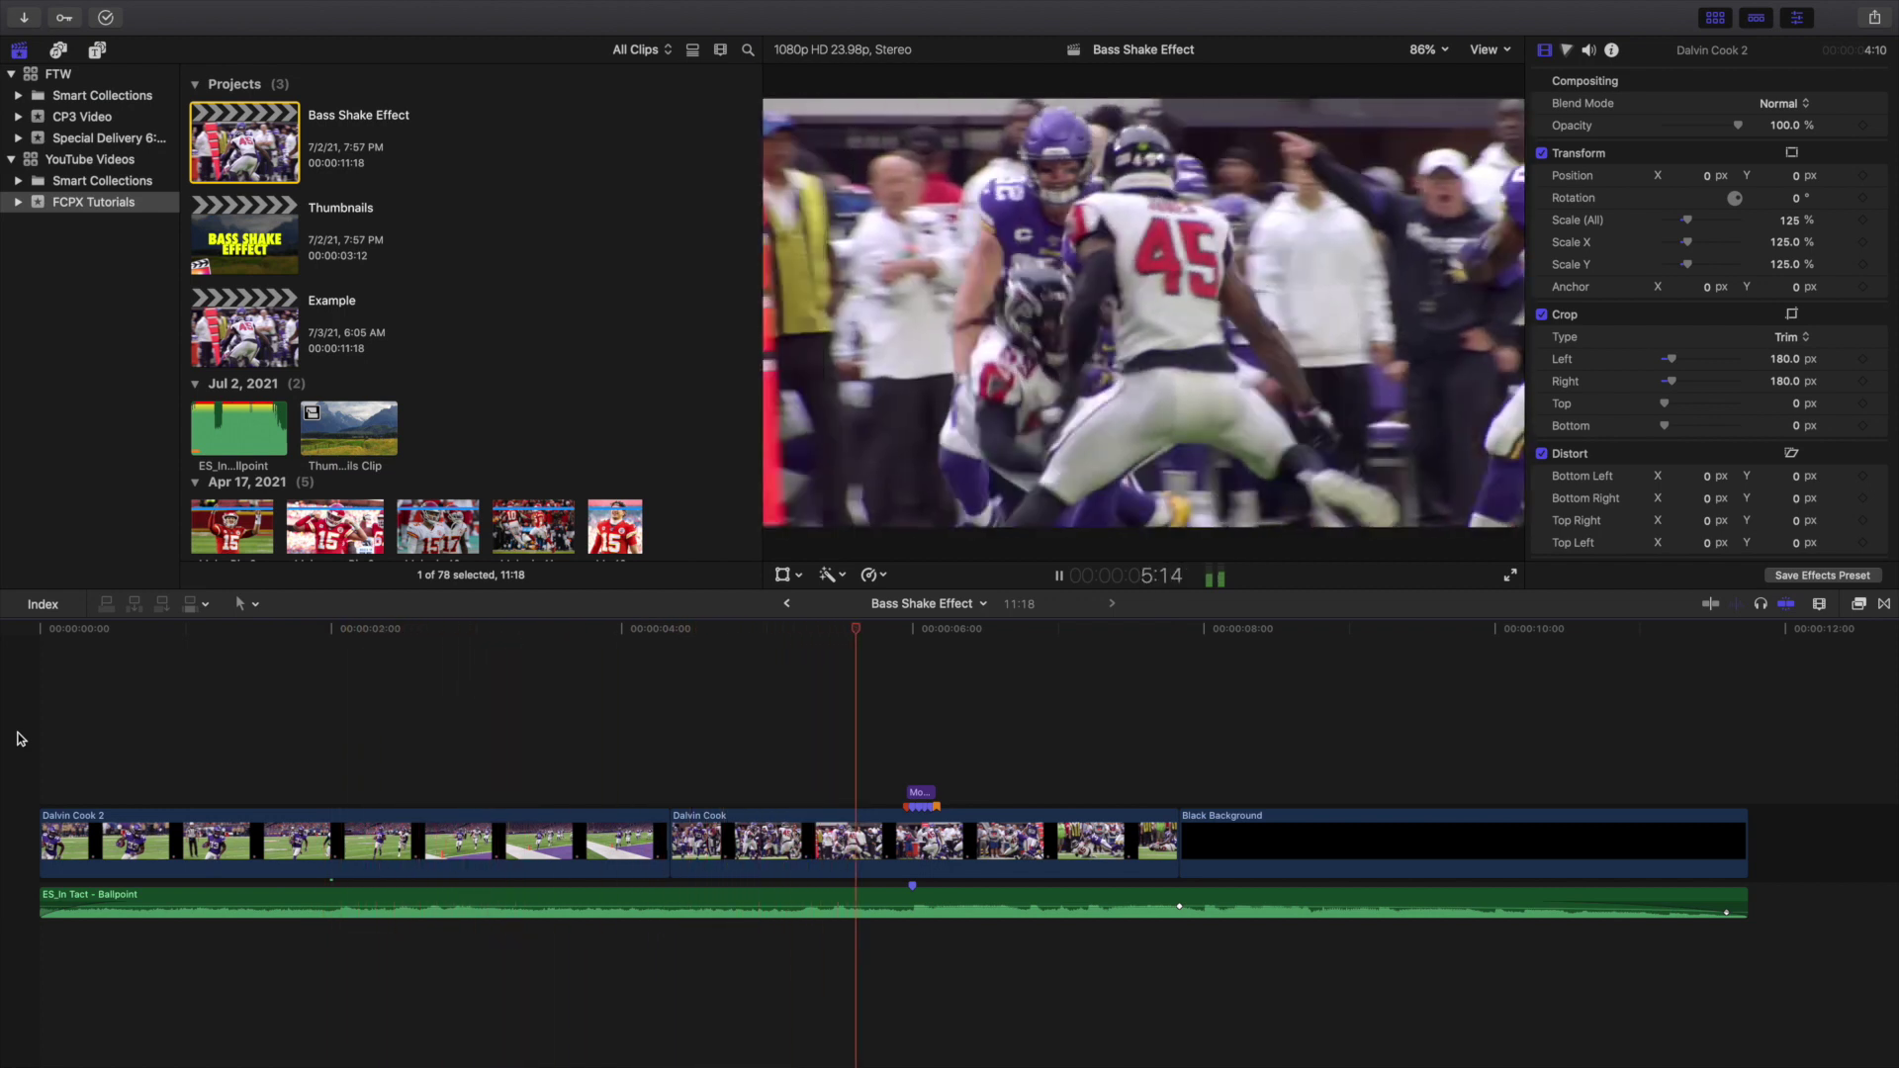
pyautogui.press('Home')
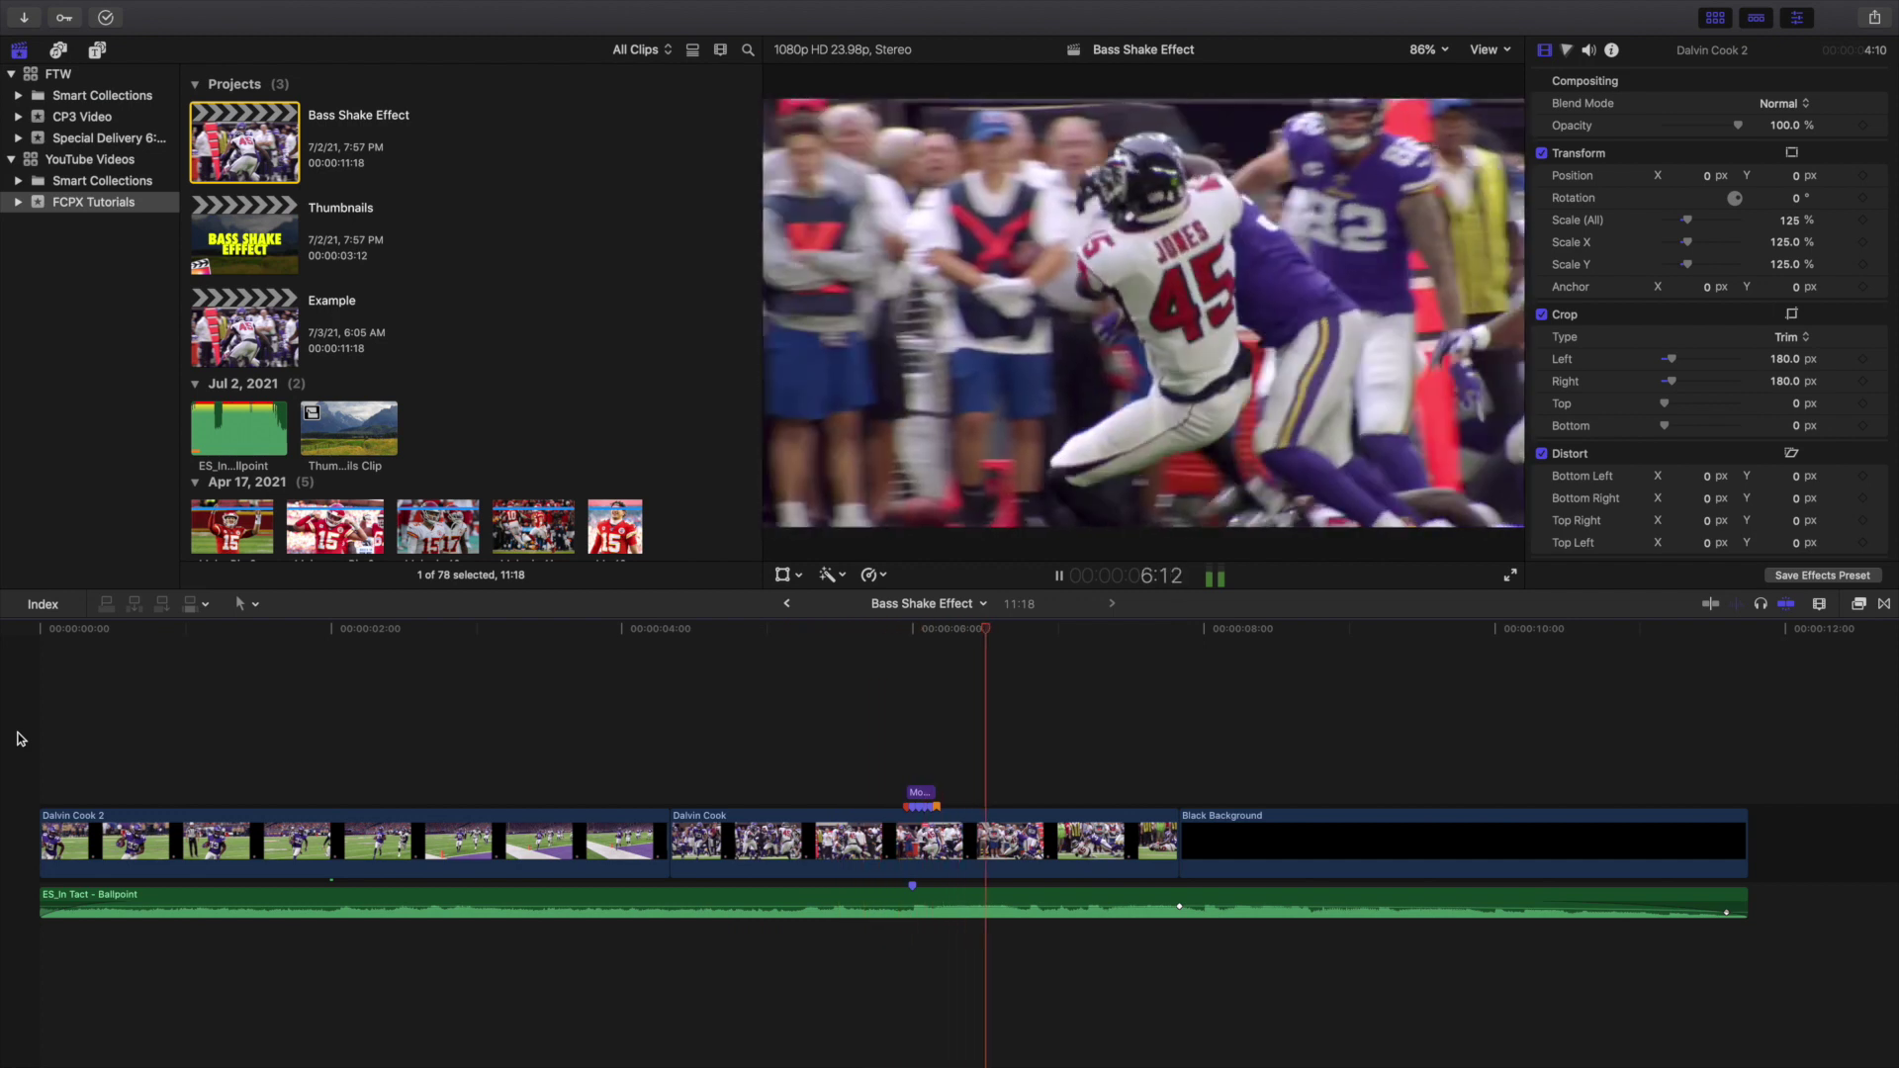
pyautogui.press('Home')
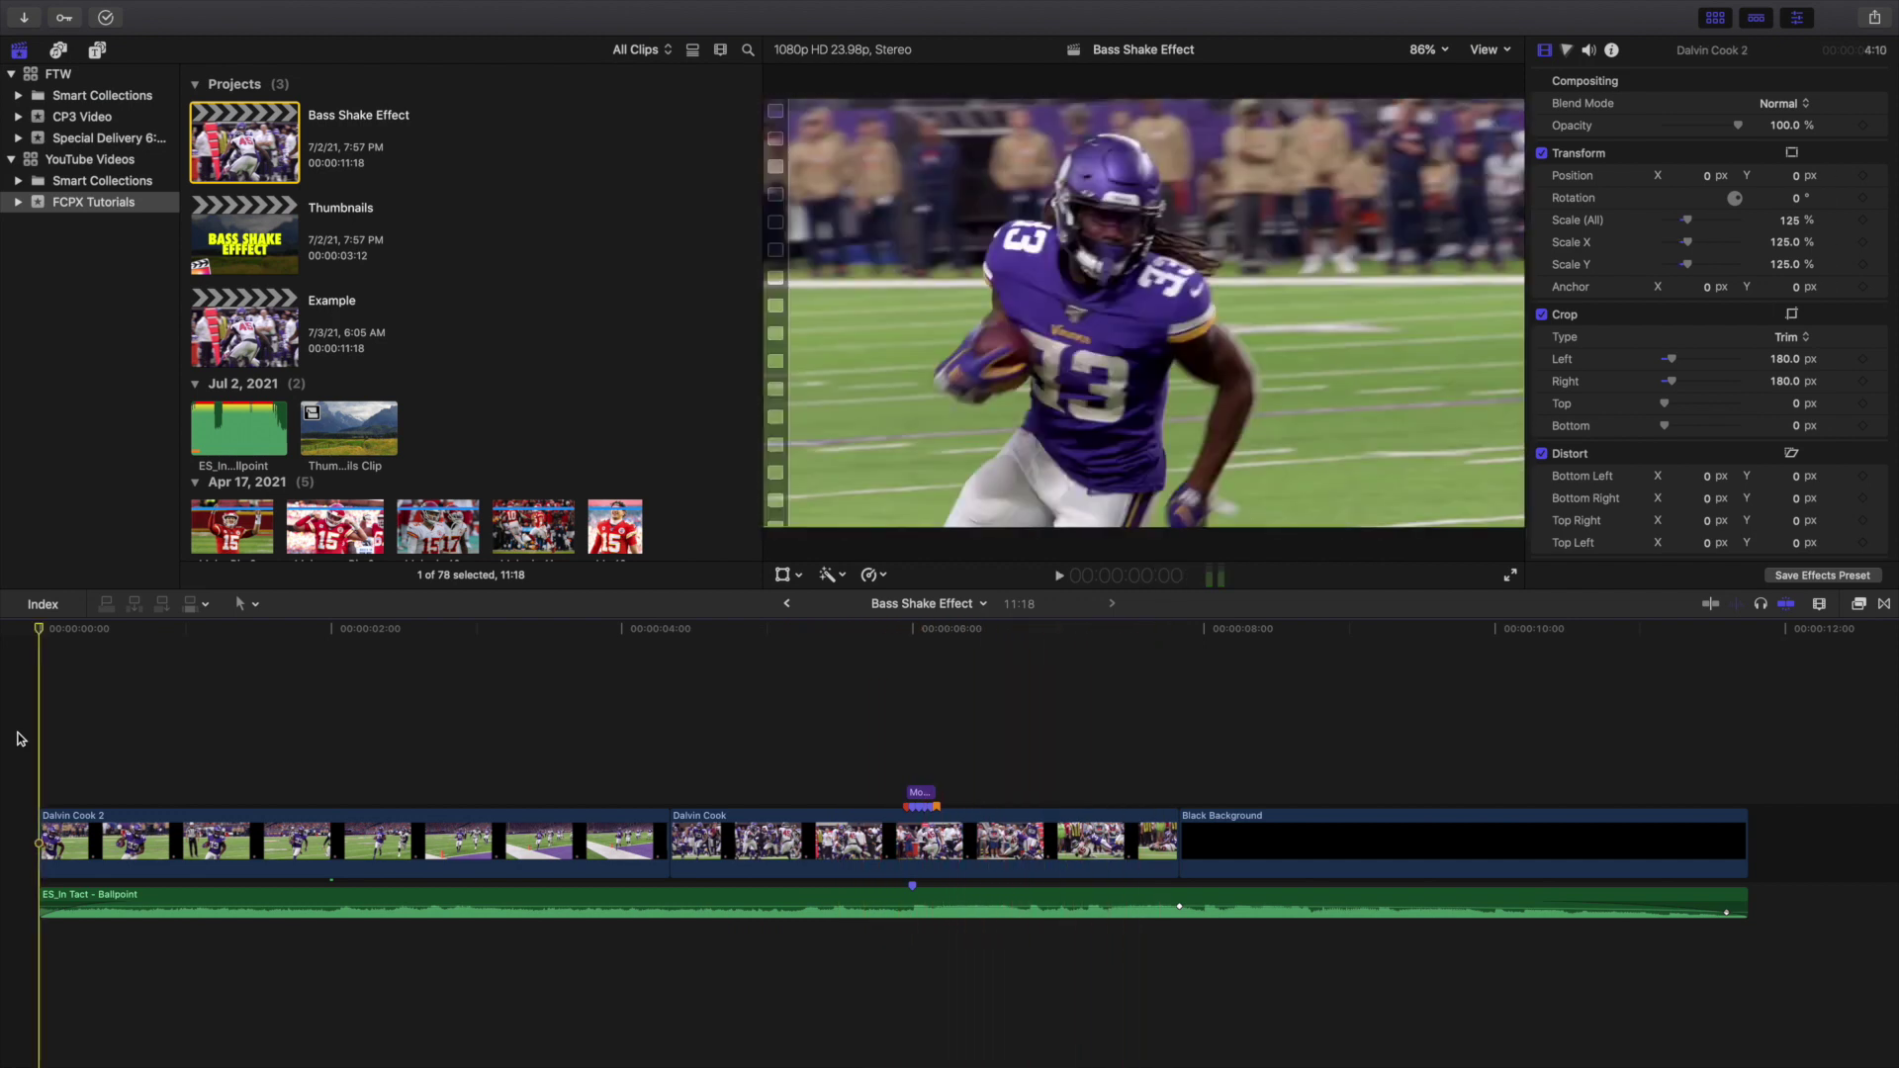
pyautogui.press('space')
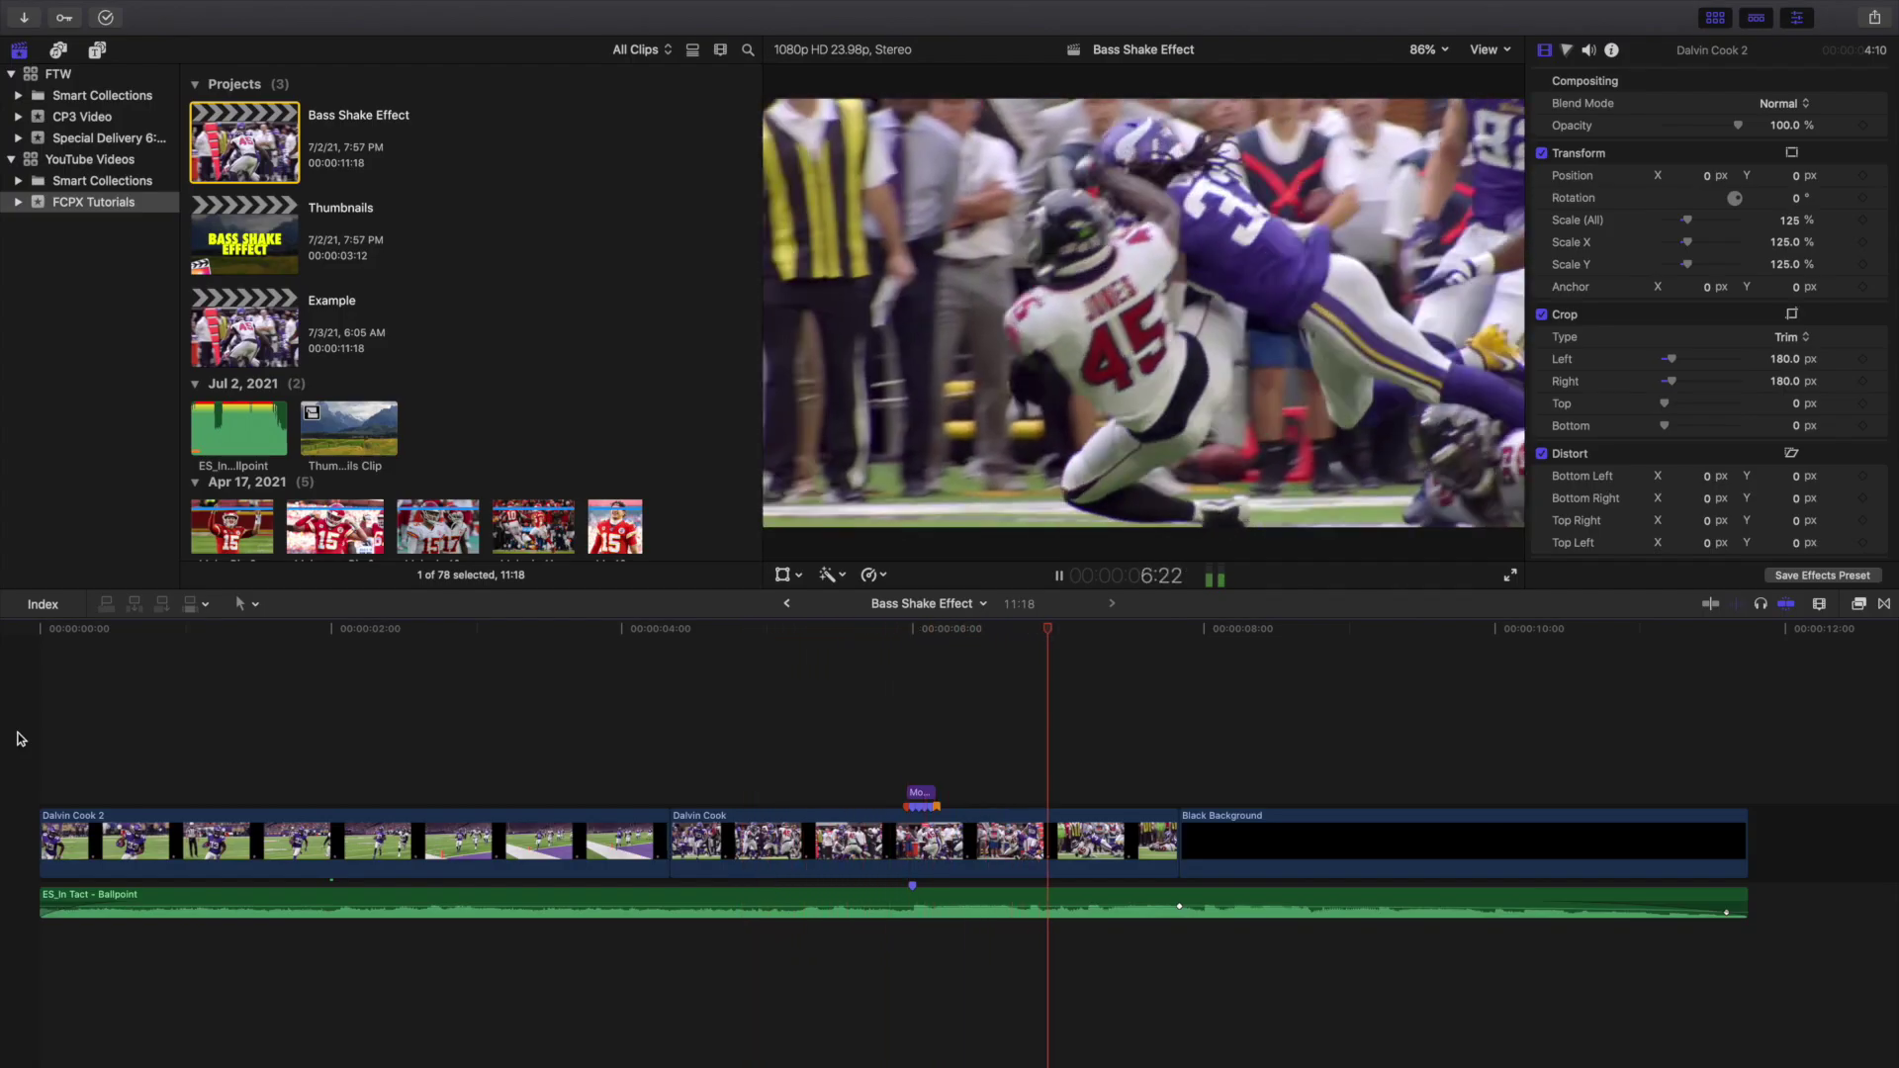
pyautogui.press('space')
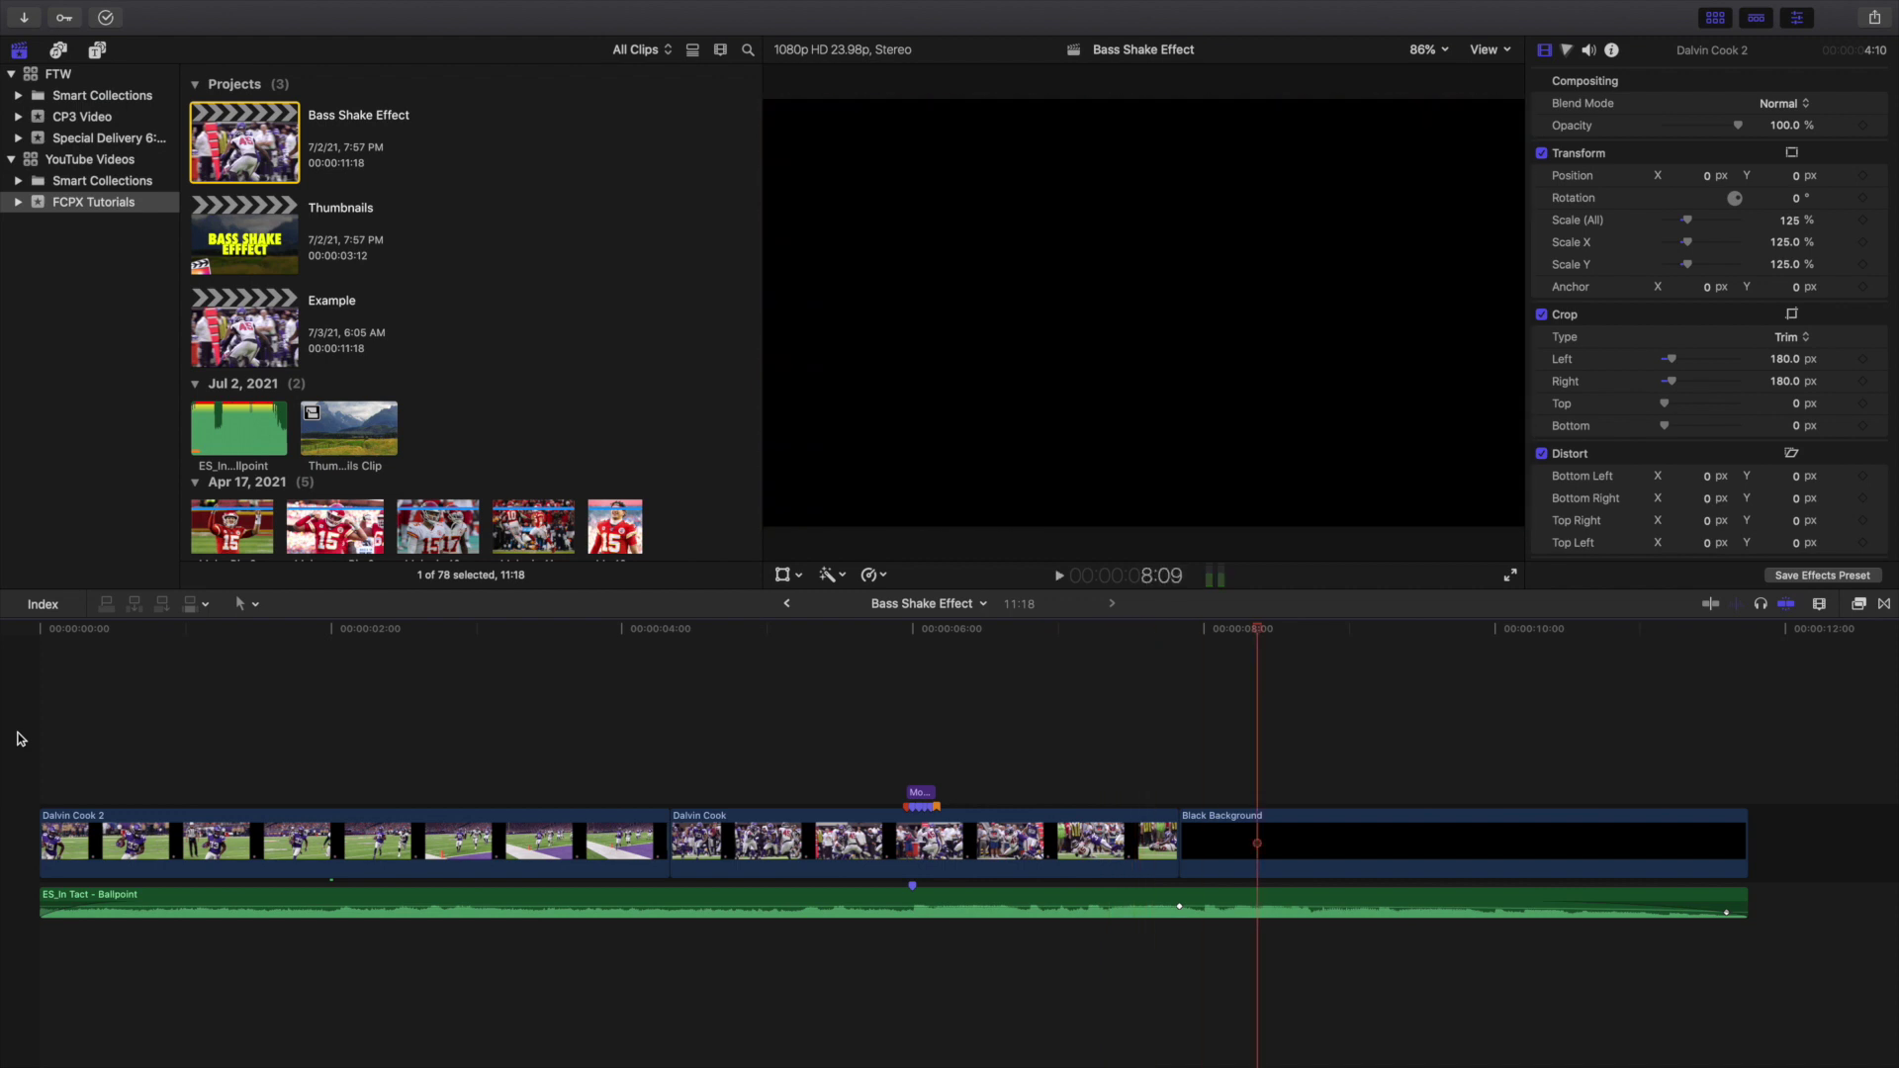